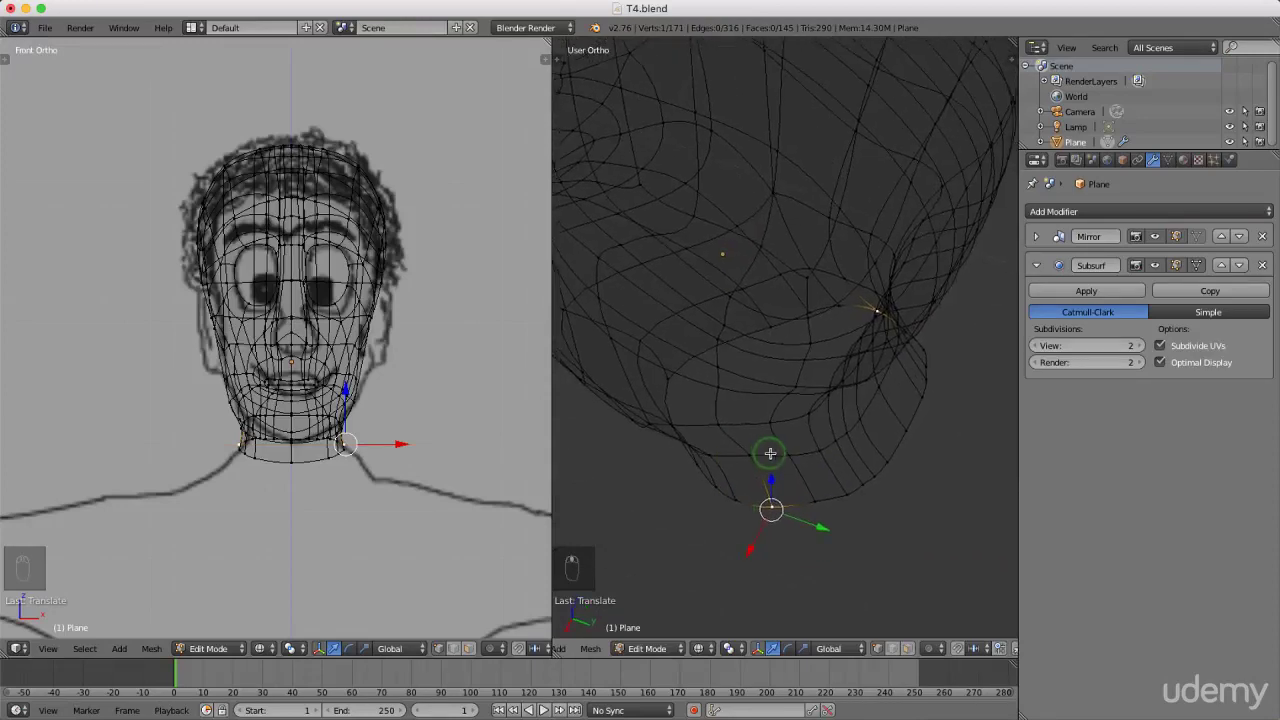
- Move the centre vertex at the back of the neck's open rim outward along Y by about 0.04
middle_drag(867, 454, 884, 439)
right_click(913, 427)
key(g)
key(y)
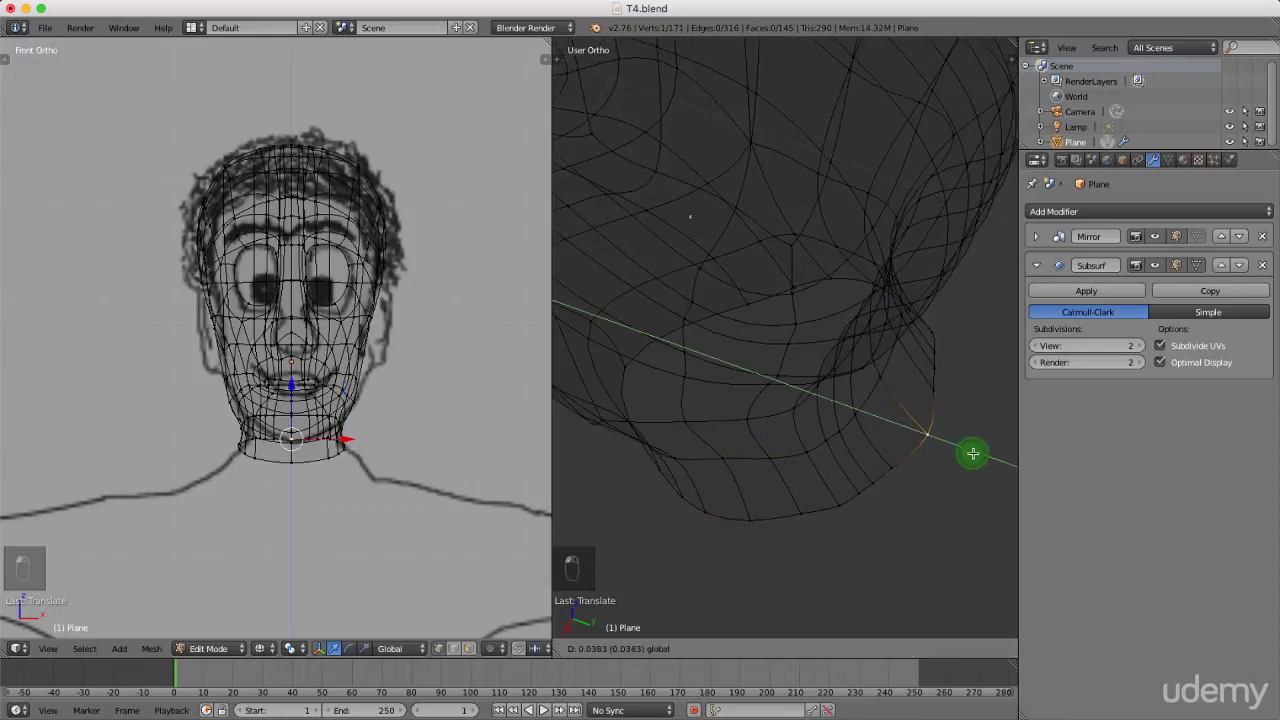
click(976, 455)
- Pull the rear rim vertex beside the centre one outward along Y to round the back of the neck
middle_drag(914, 480, 891, 460)
right_click(889, 462)
key(g)
key(y)
click(928, 487)
- Nudge the rear side vertices of the neck rim outward along Y to even out its curve
middle_drag(886, 471, 853, 483)
key(g)
key(y)
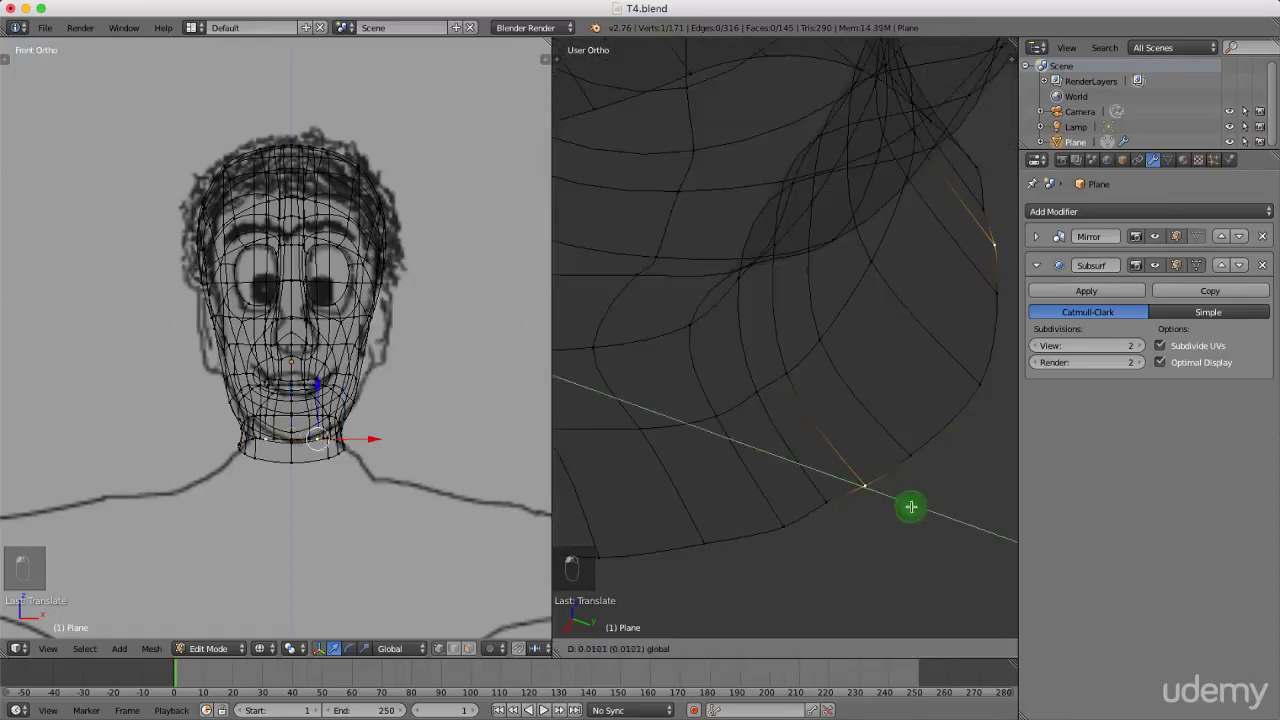
click(912, 507)
key(g)
key(y)
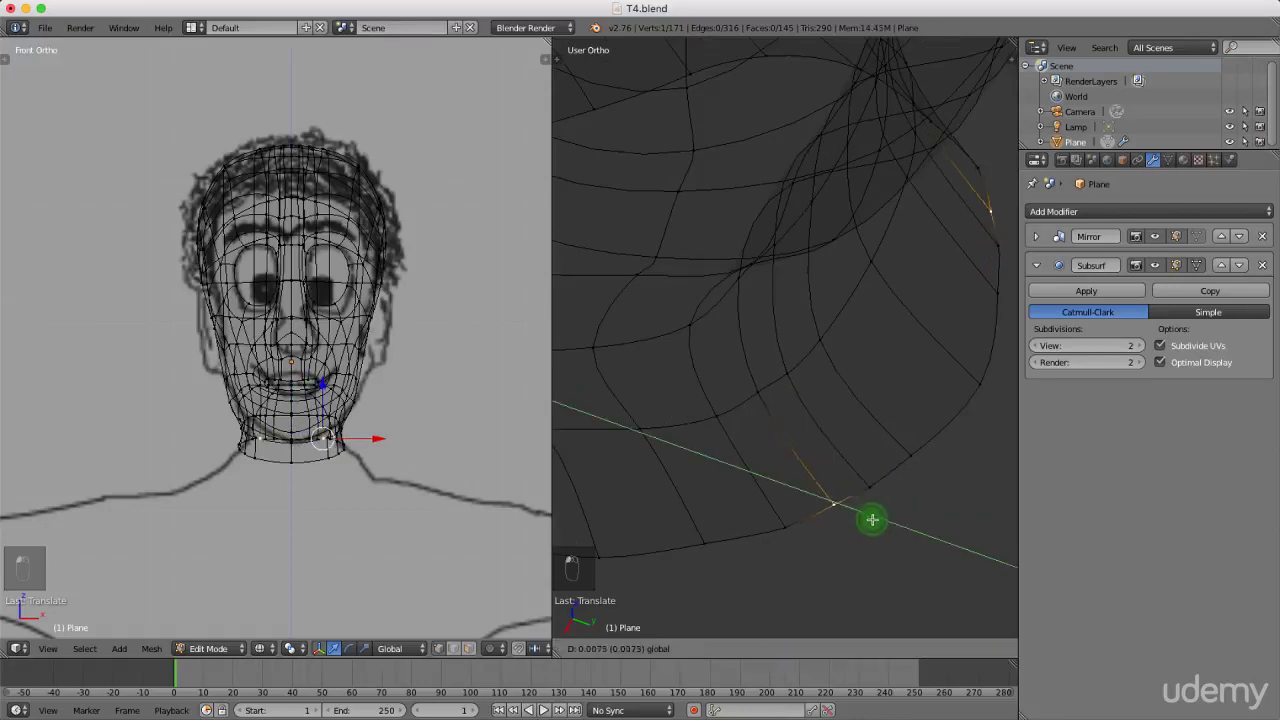
click(878, 522)
- In the right side view, select the neck's bottom edge loop, shift it slightly along Y and scale it to the sketch outline
middle_drag(789, 506, 777, 434)
key(KP_3)
scroll(915, 453, down, 2)
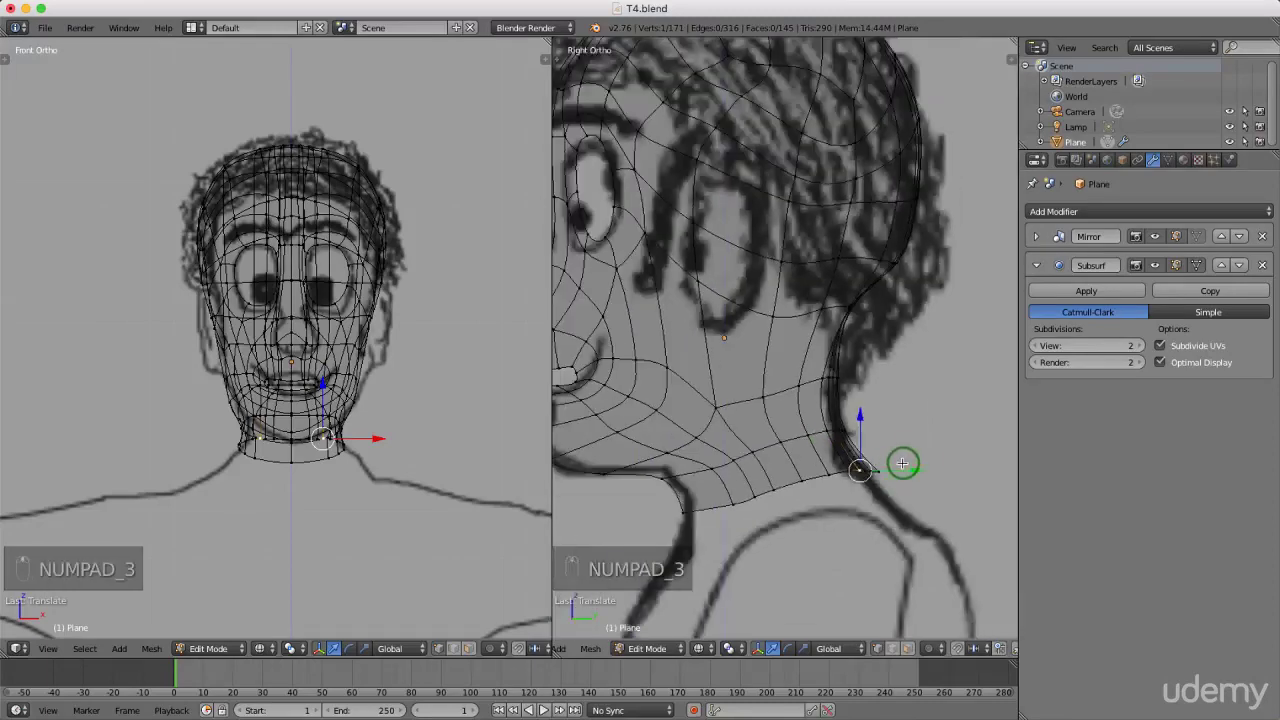
alt+click(803, 481)
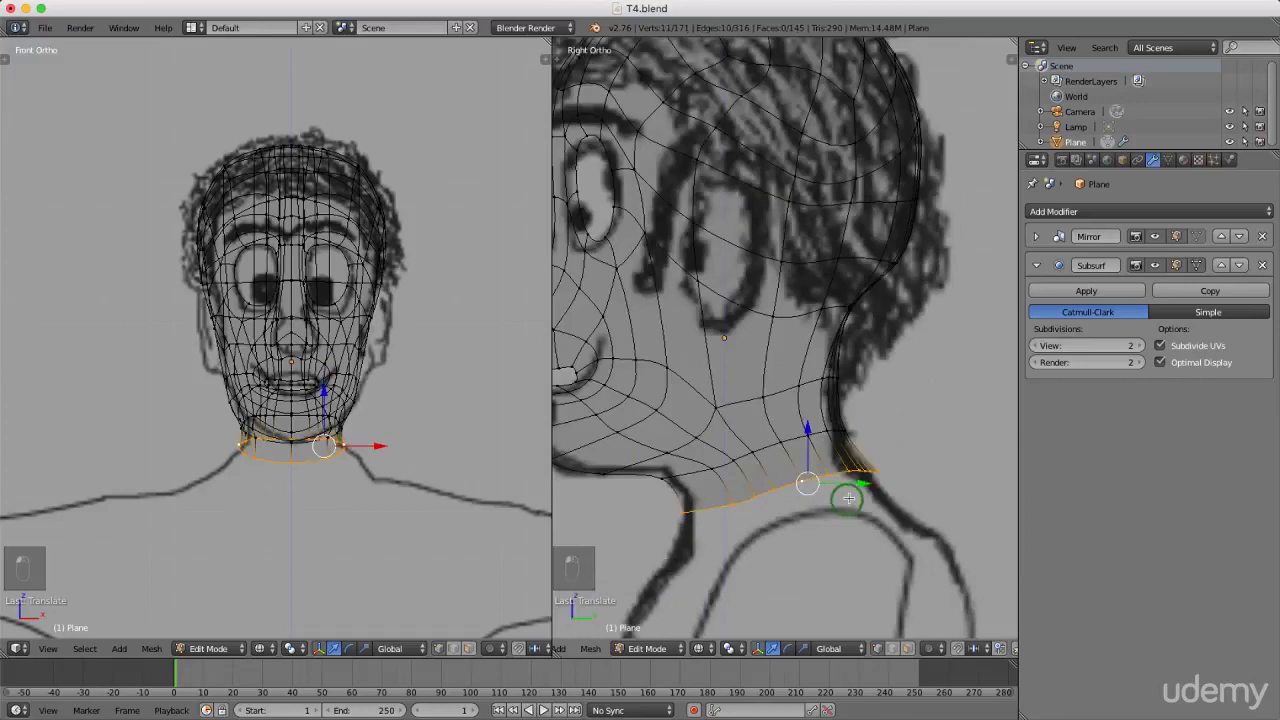
drag(864, 488, 860, 488)
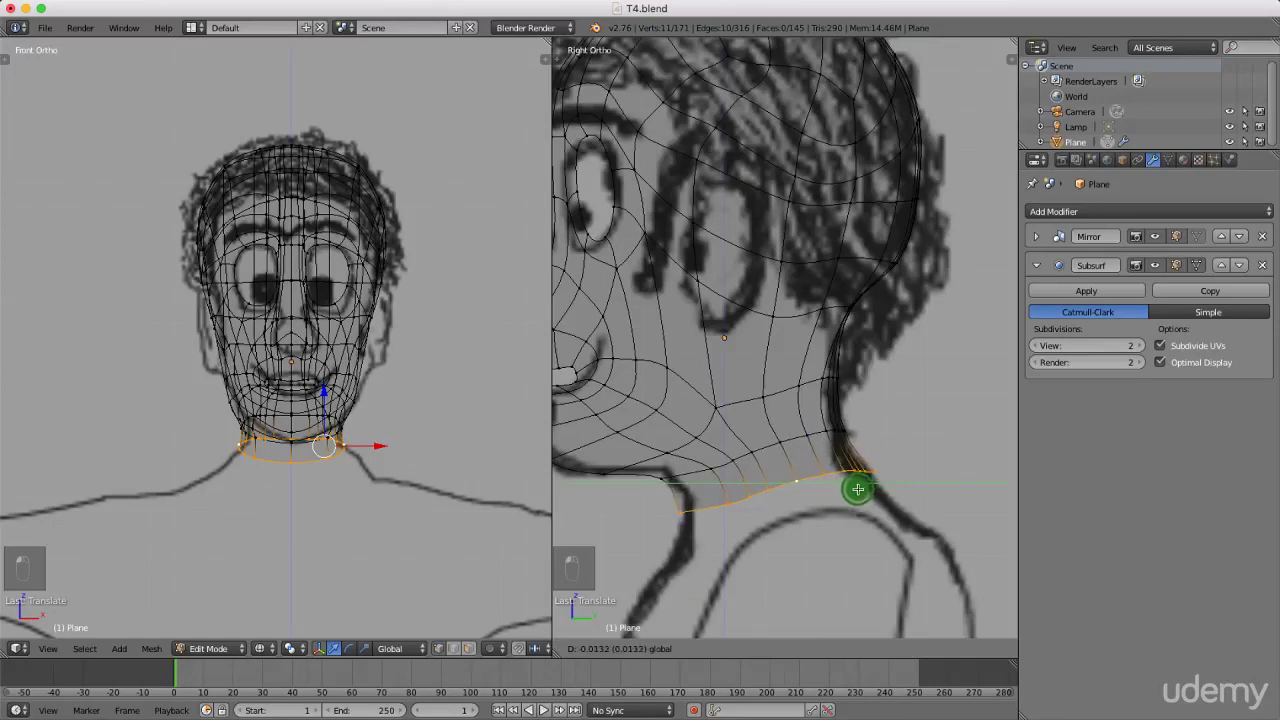
drag(860, 491, 860, 491)
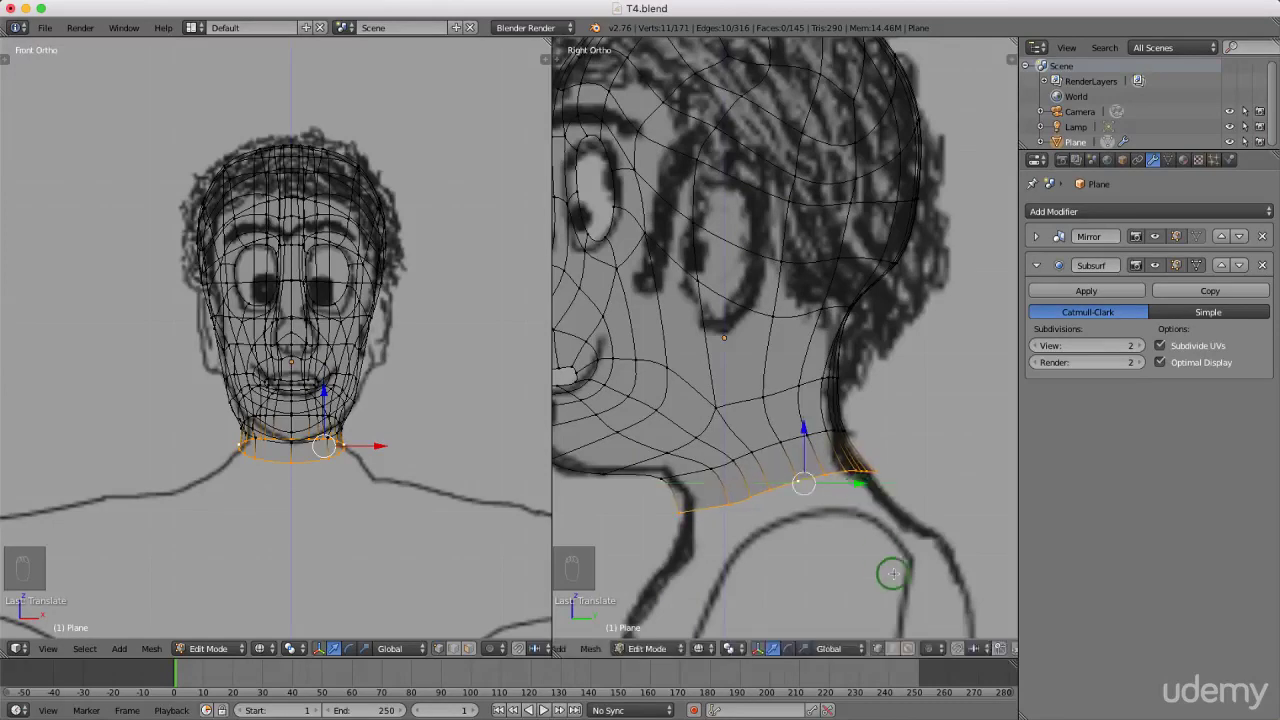
key(s)
click(890, 573)
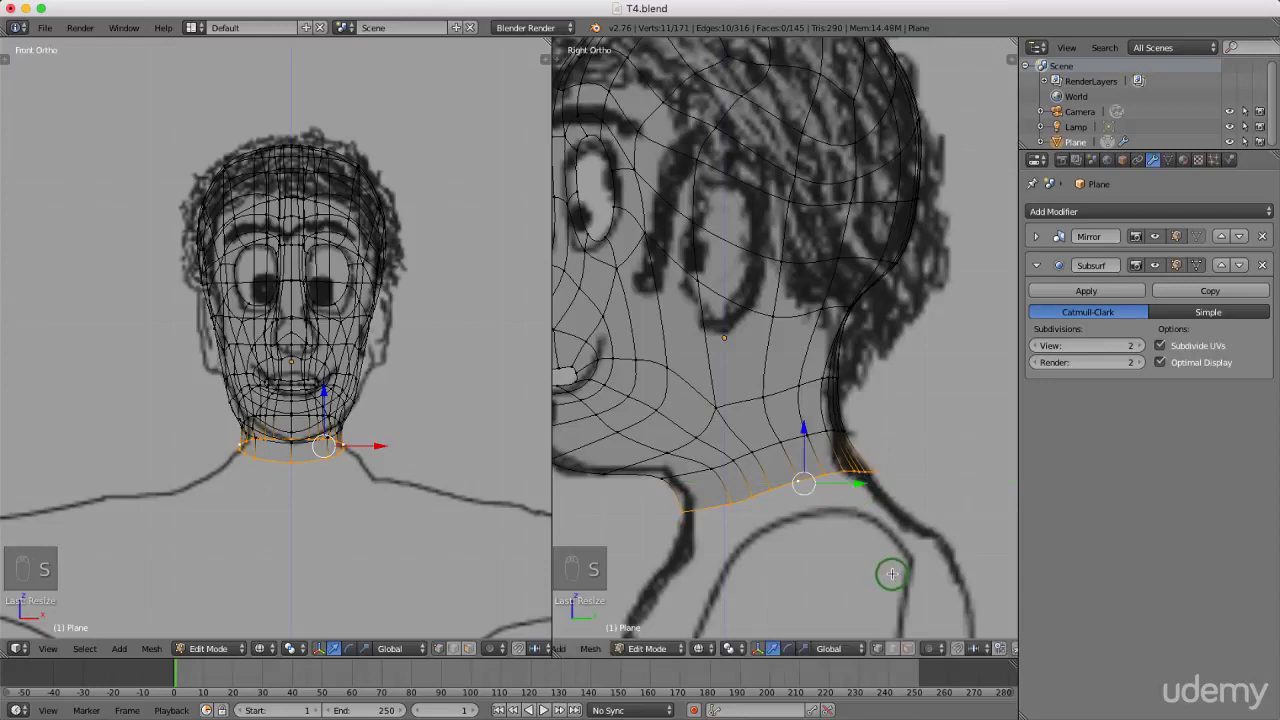
- Extrude the neck's bottom edge loop downward toward the shoulders
scroll(857, 303, down, 3)
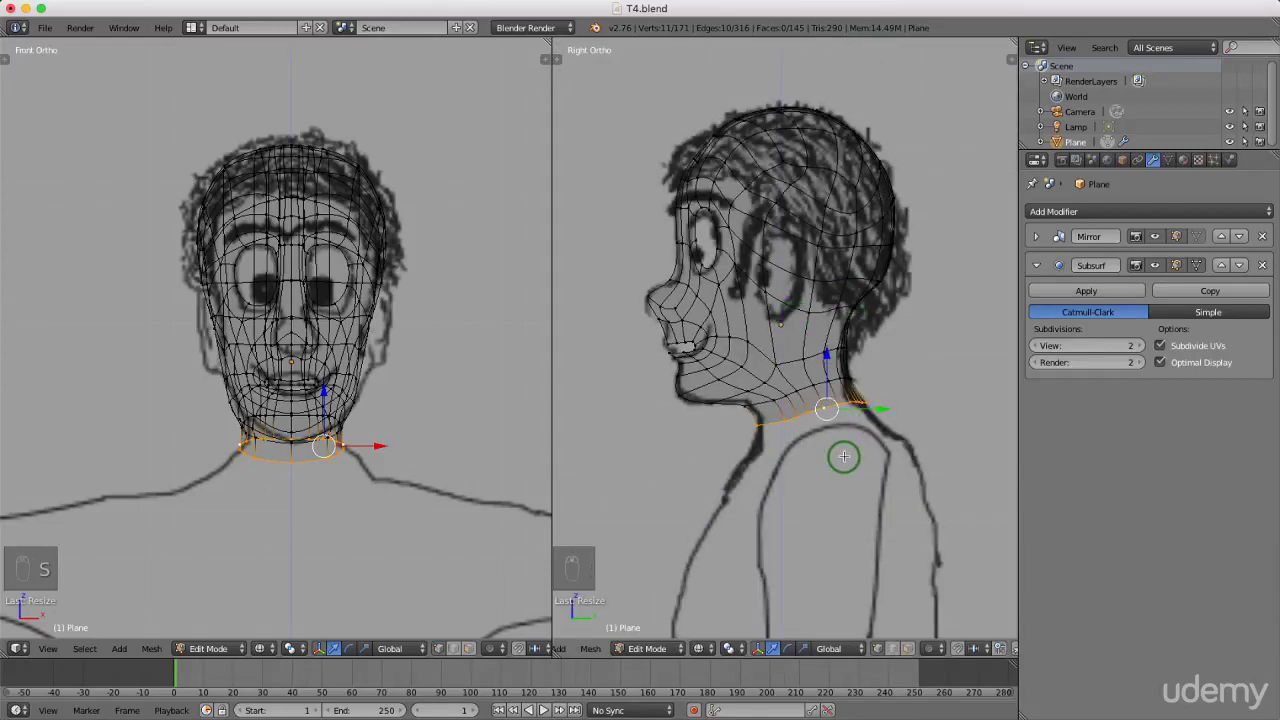
scroll(843, 456, up, 1)
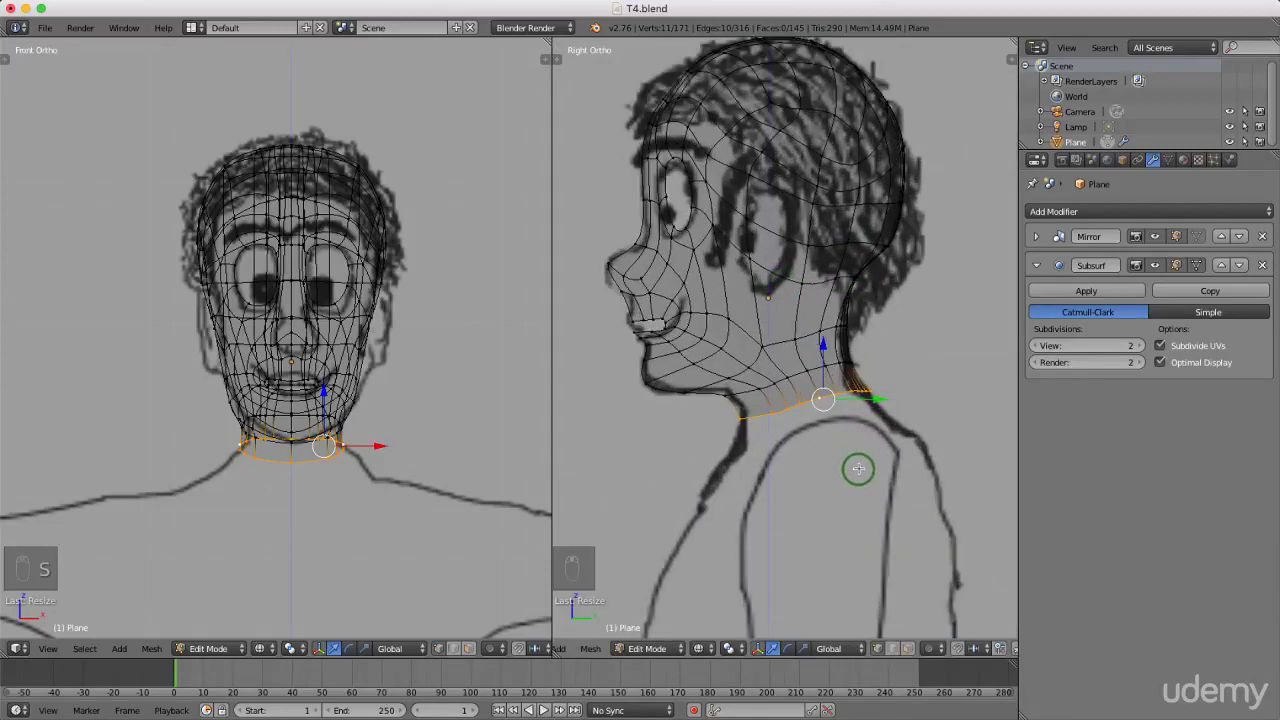
key(e)
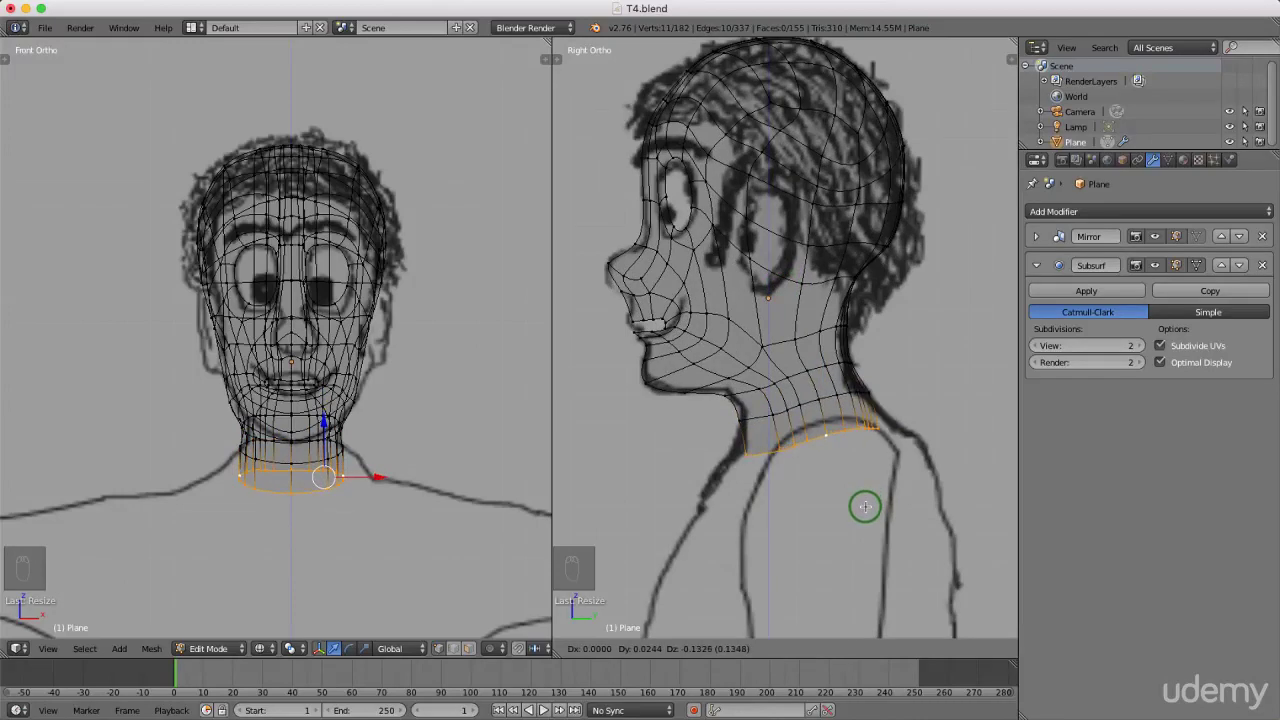
click(865, 514)
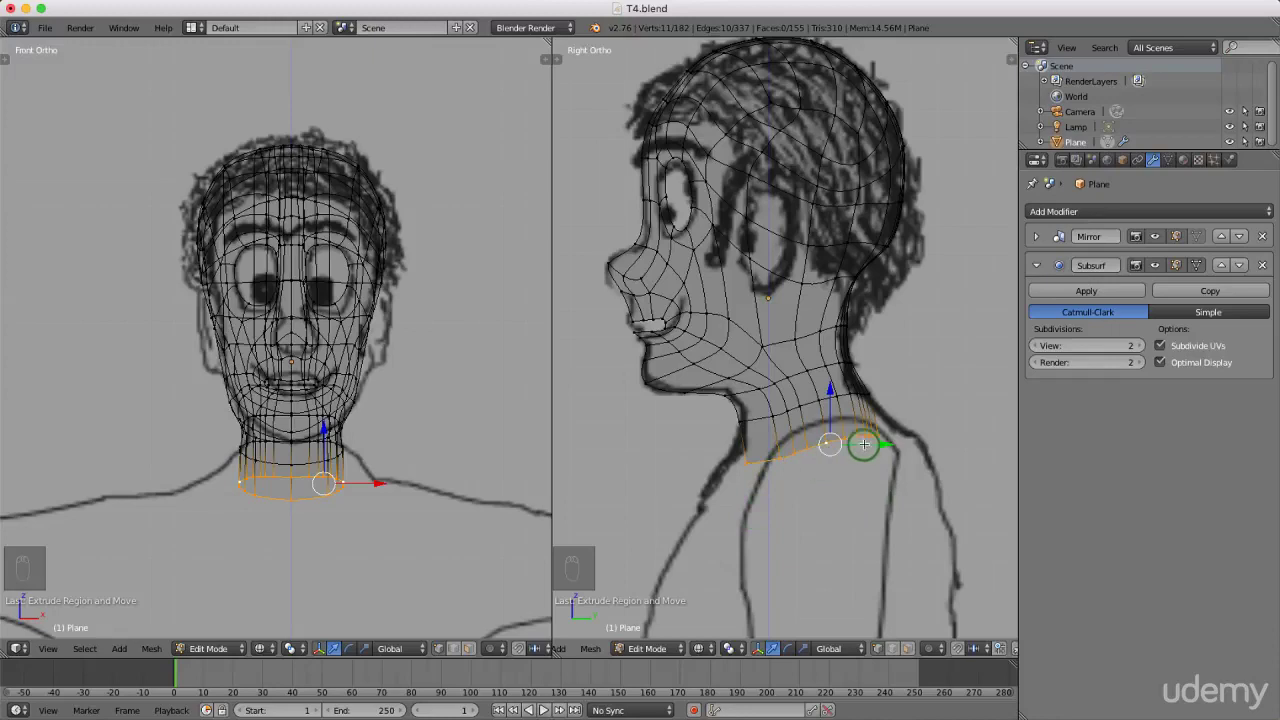
- Scale the extruded neck loop up by about 1.5 and shift it slightly backward along Y to fit the side reference
scroll(840, 470, up, 1)
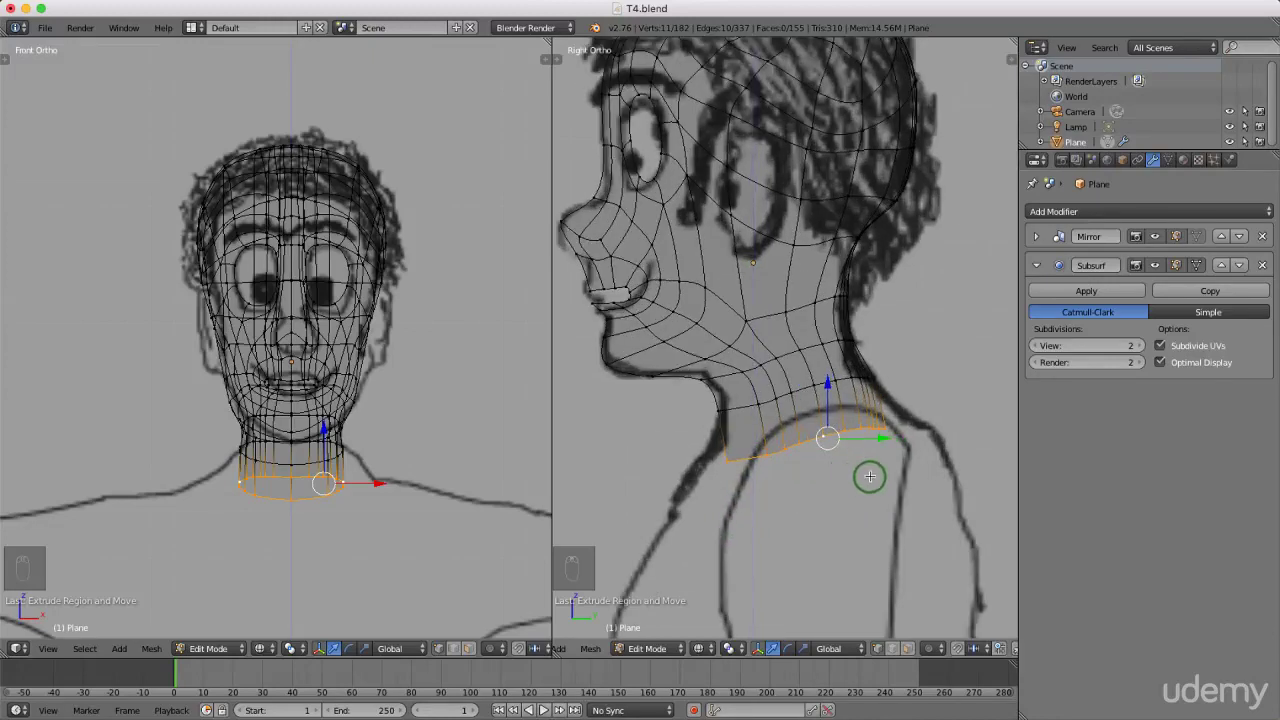
key(s)
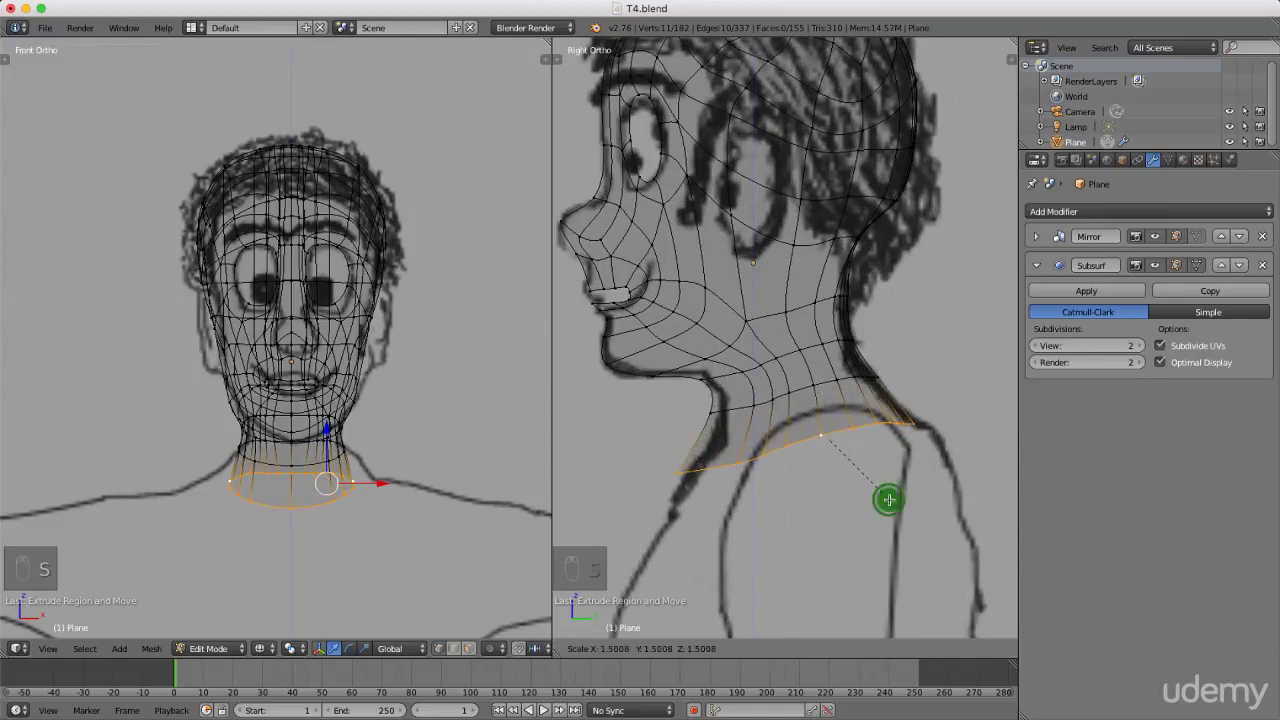
click(886, 498)
key(g)
key(y)
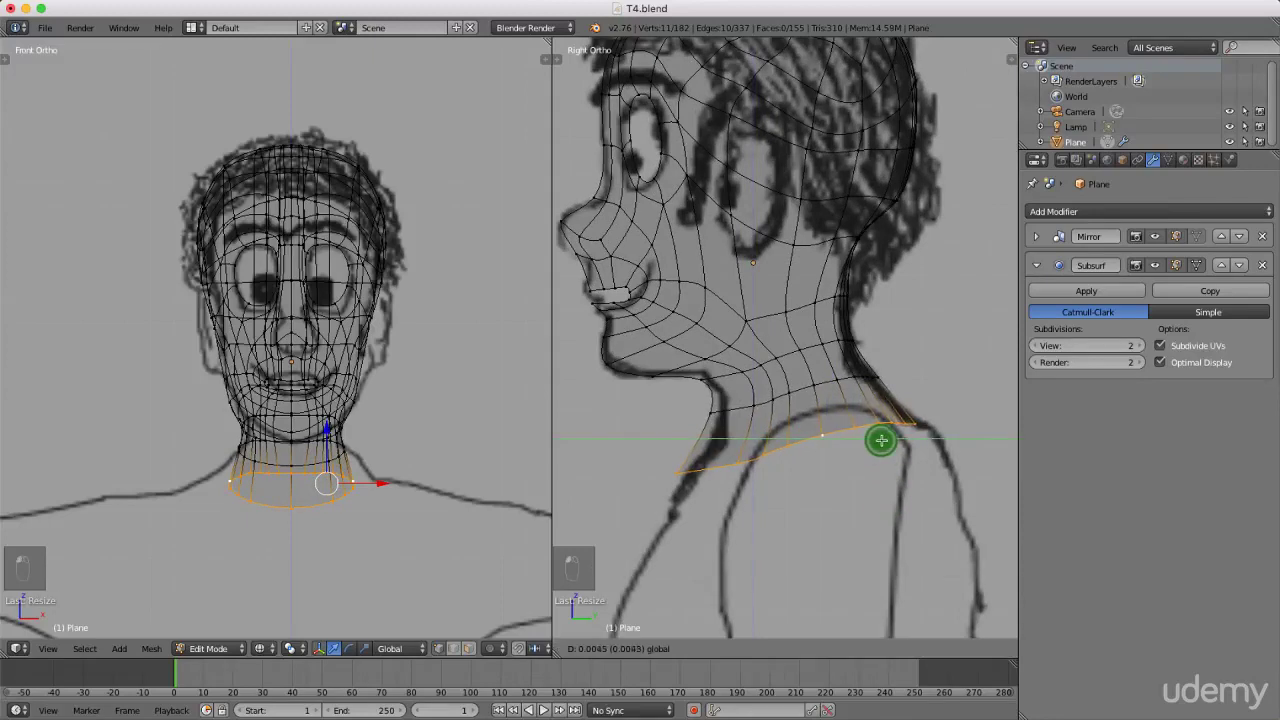
click(887, 442)
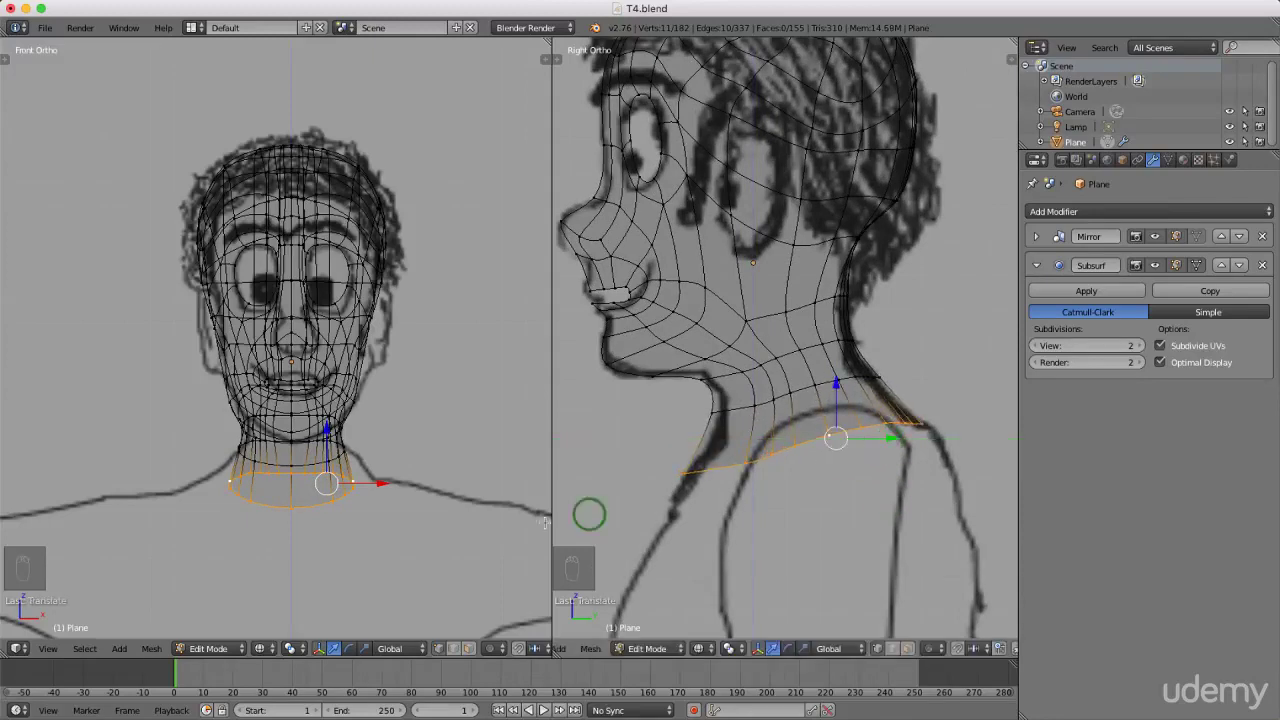
- Widen the neck's bottom loop along X by about 1.4 in the front view
scroll(257, 523, up, 2)
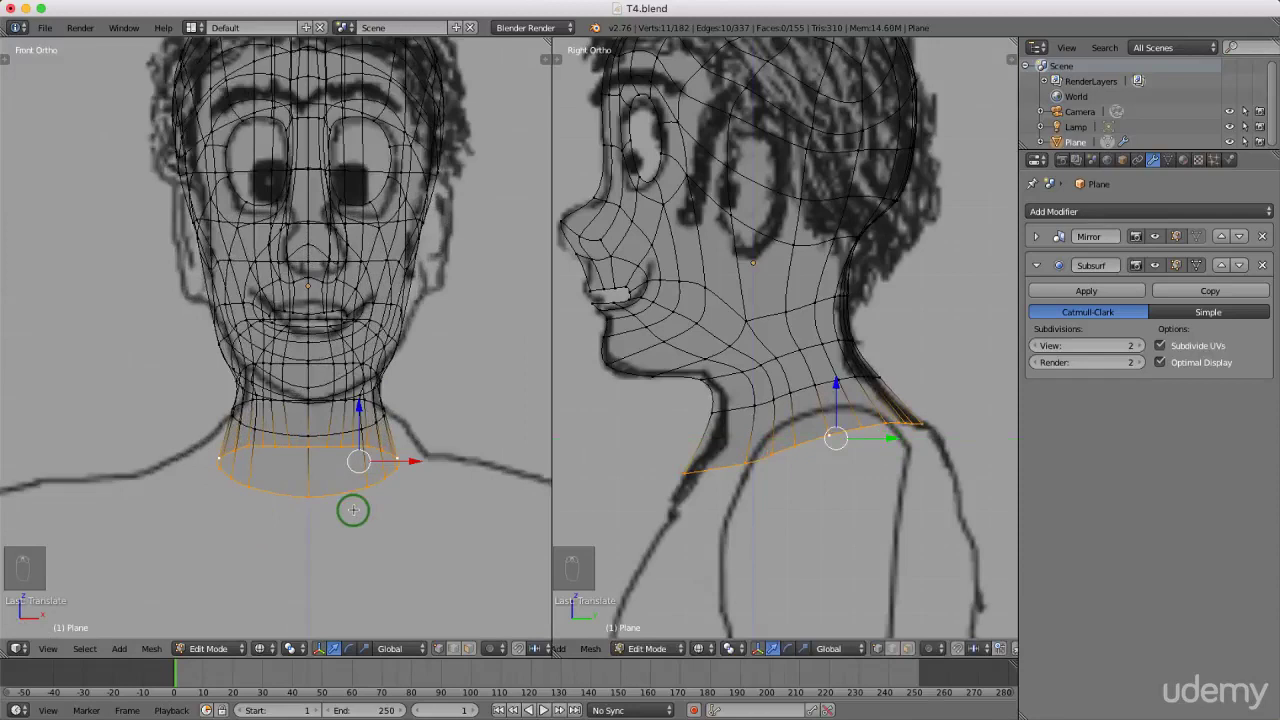
key(s)
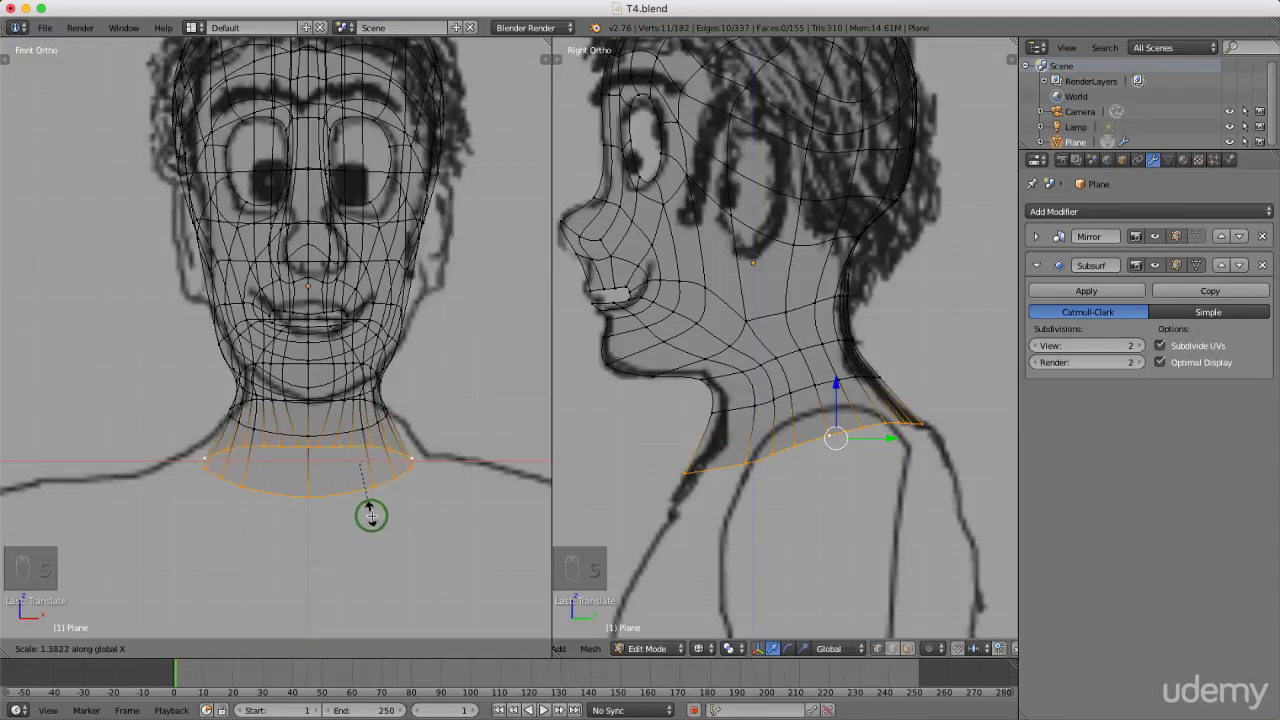
click(371, 516)
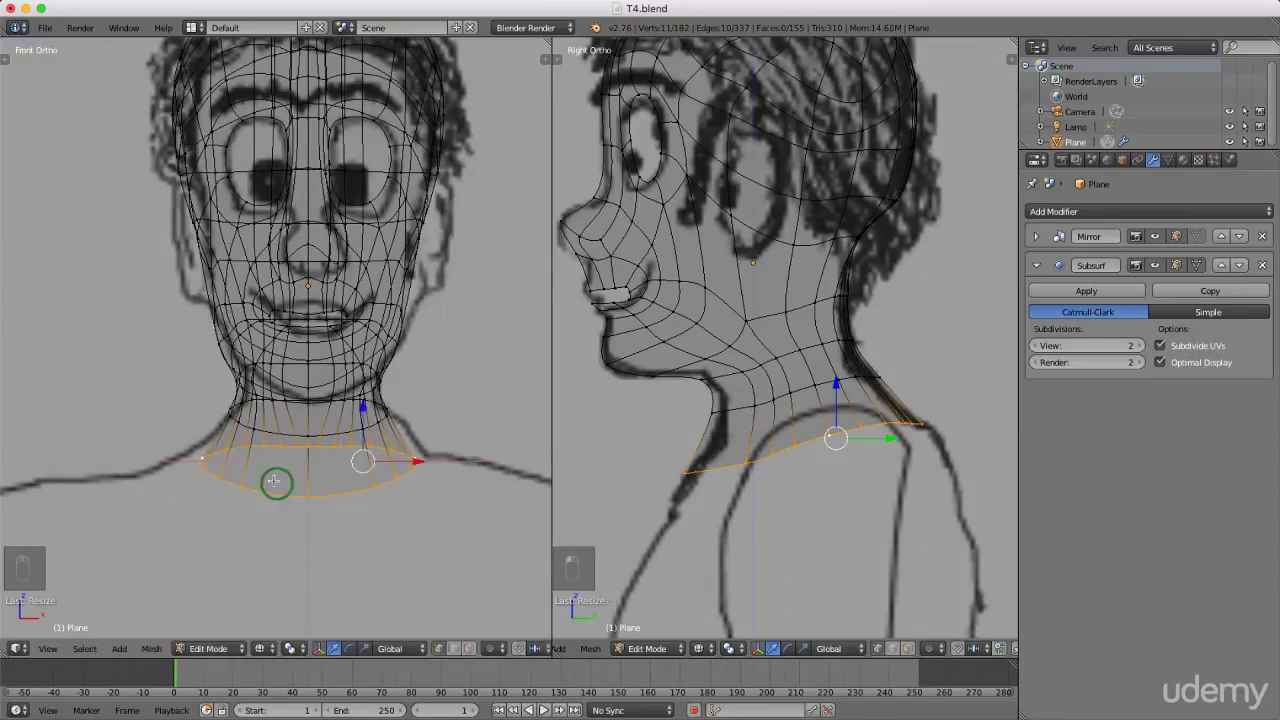
- Move a rear vertex of the neck's bottom loop toward the centre line to even out the vertex spacing
scroll(268, 455, up, 4)
scroll(340, 440, up, 2)
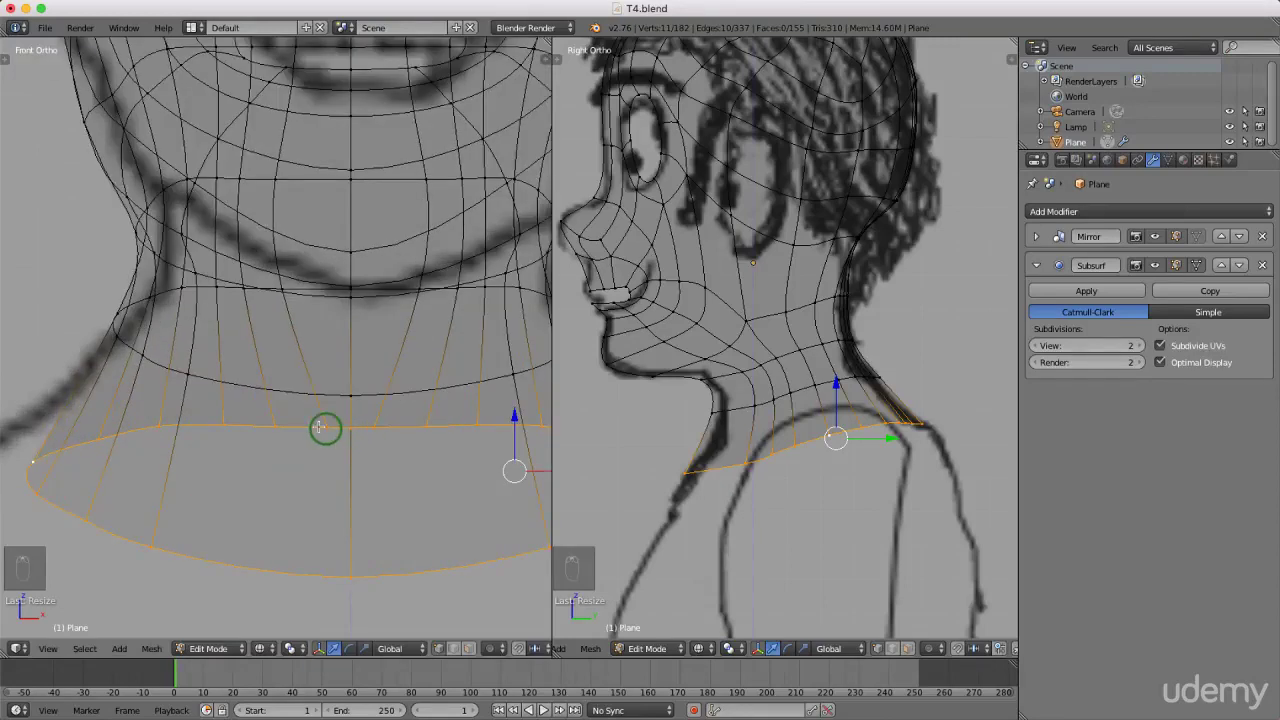
right_click(222, 426)
ctrl+scroll(320, 443, down, 2)
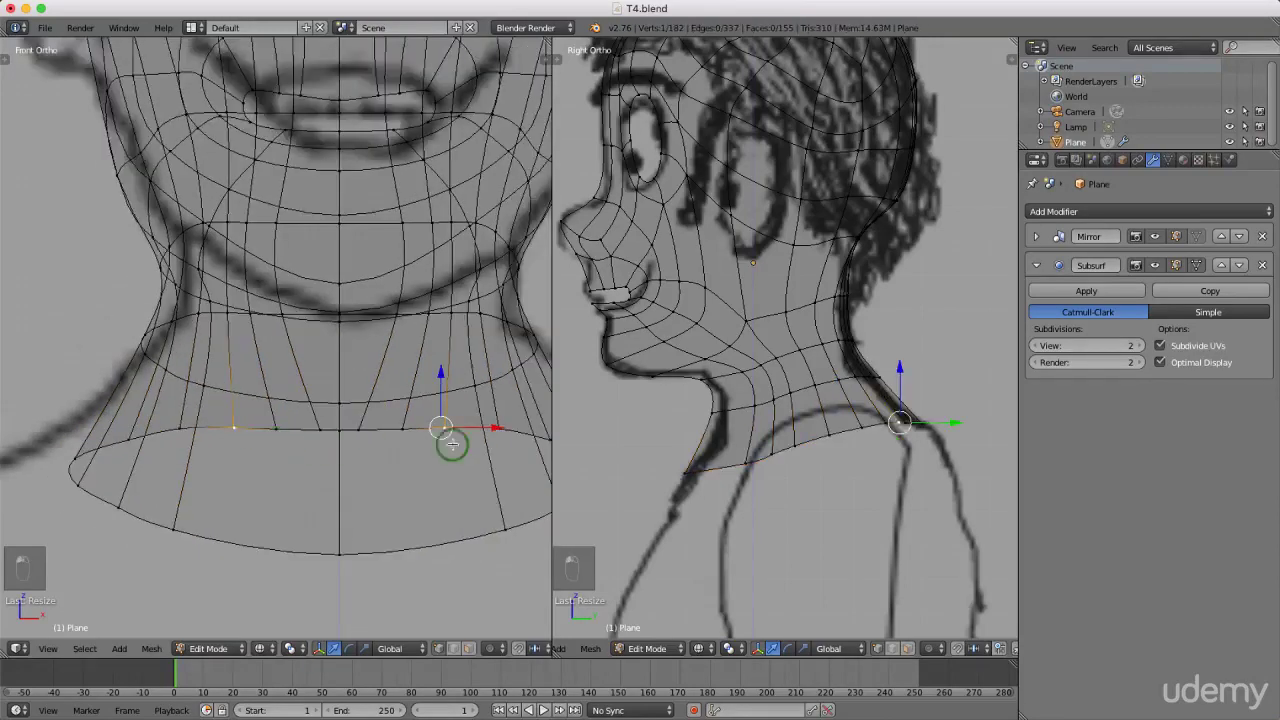
mouse_move(482, 427)
mouse_down()
mouse_move(506, 429)
mouse_move(371, 429)
mouse_move(466, 429)
mouse_up()
scroll(235, 446, down, 3)
scroll(235, 446, down, 1)
- Reselect the neck's whole bottom edge loop and scale it along X by about 1.6 to meet the shoulder lines
click(260, 494)
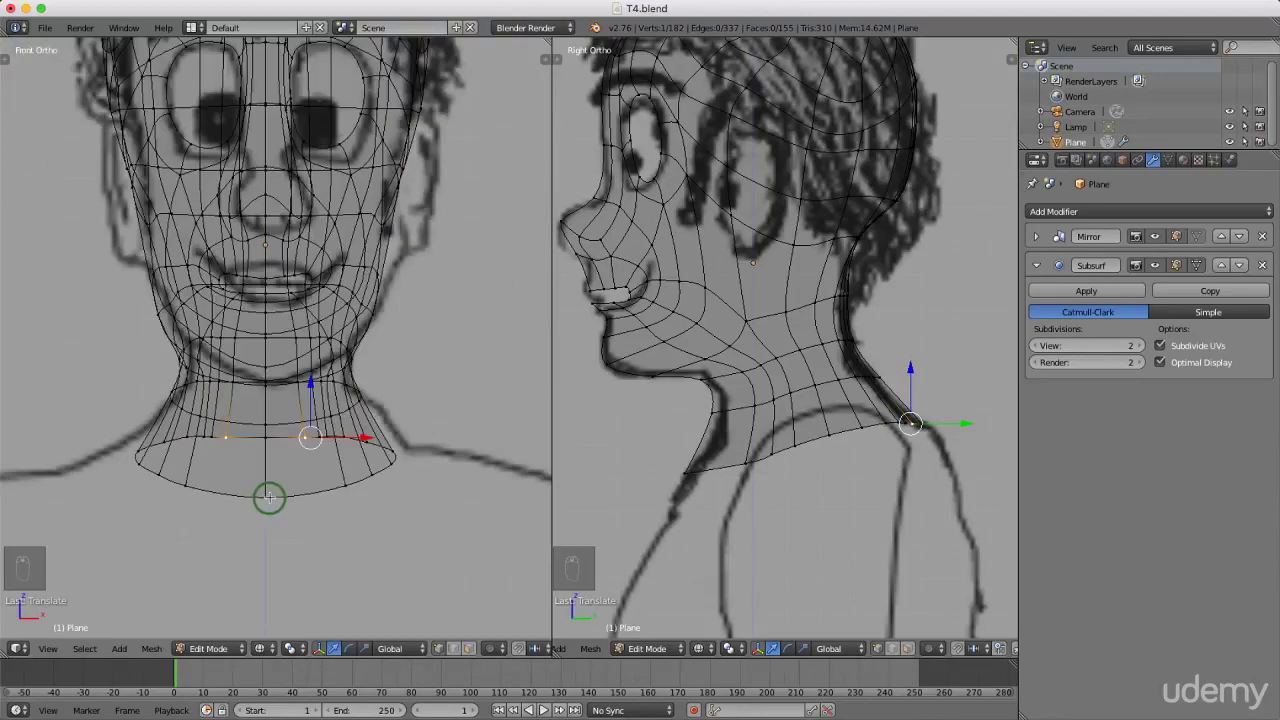
alt+right_click(269, 496)
click(404, 544)
key(s)
key(x)
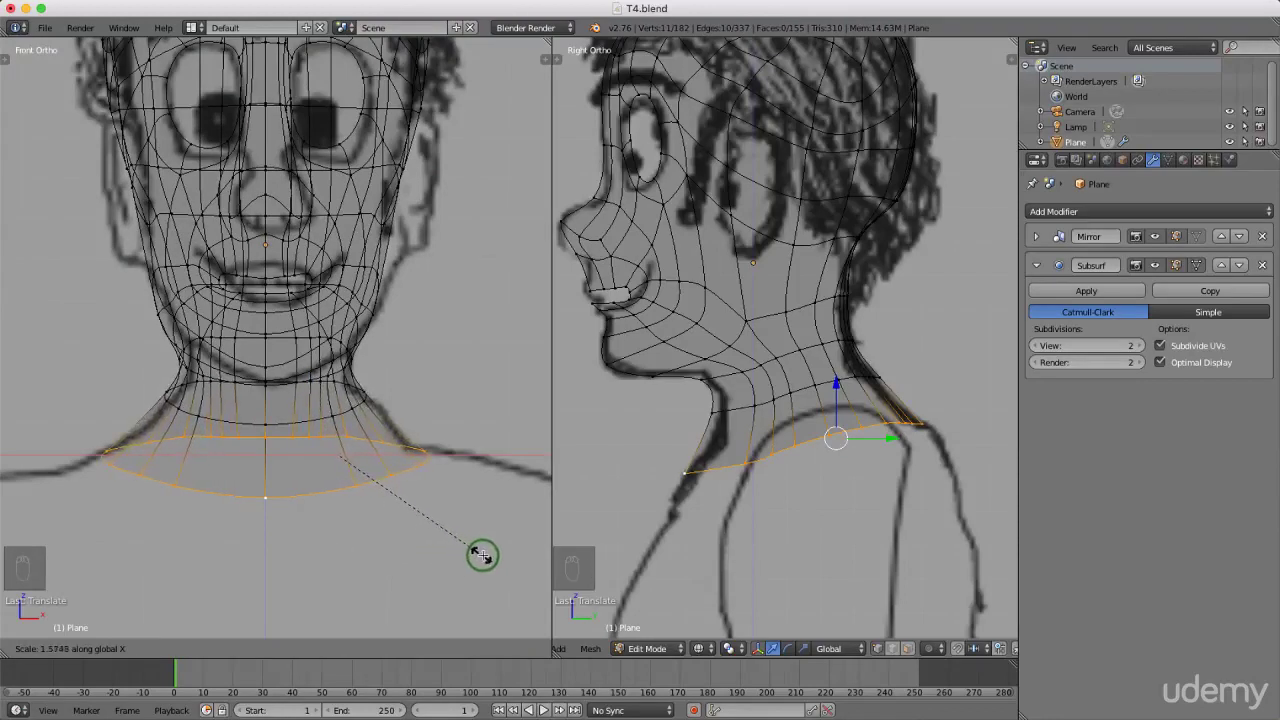
click(487, 555)
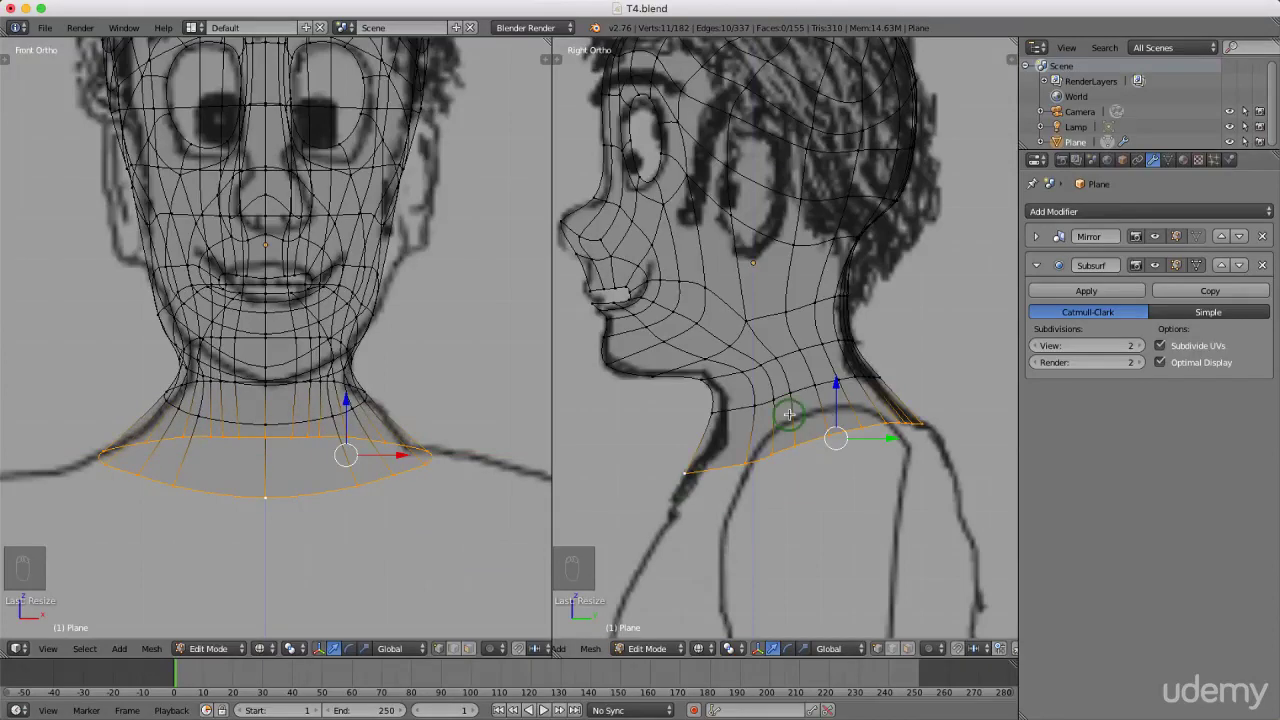
- Rotate the bottom loop by about 11.7° in the side view and shift it backward along Y
key(r)
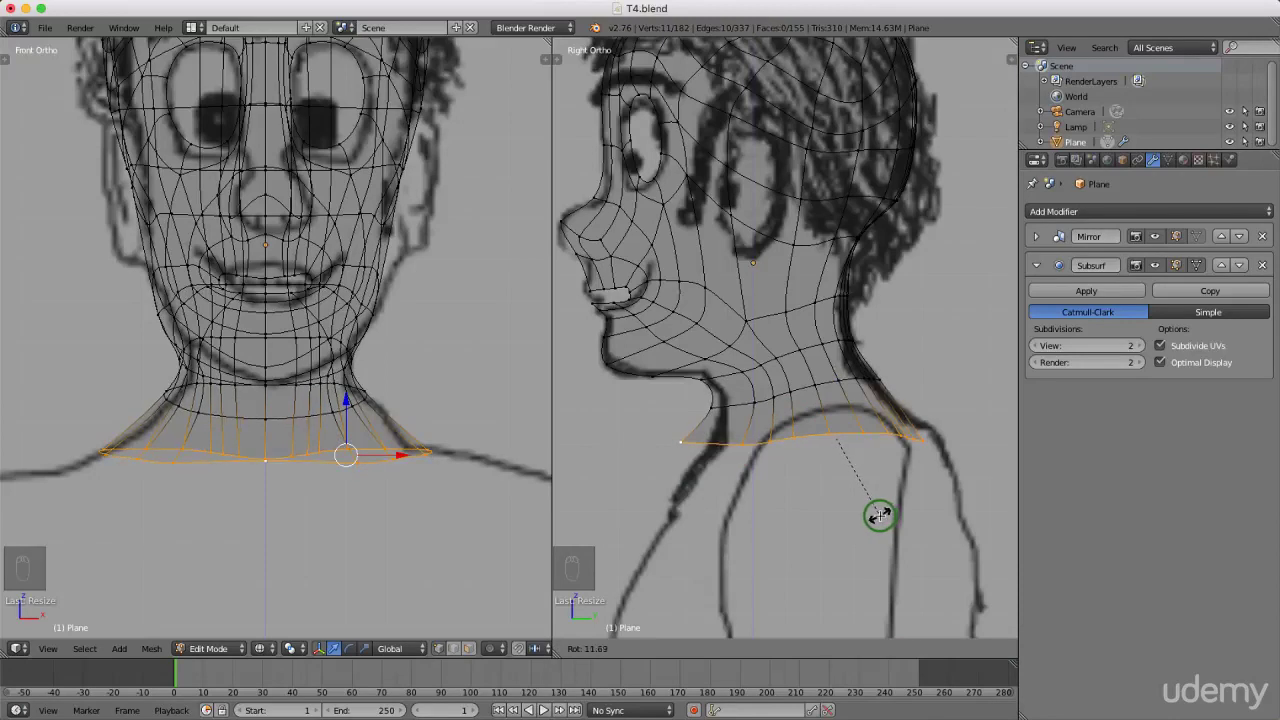
click(879, 515)
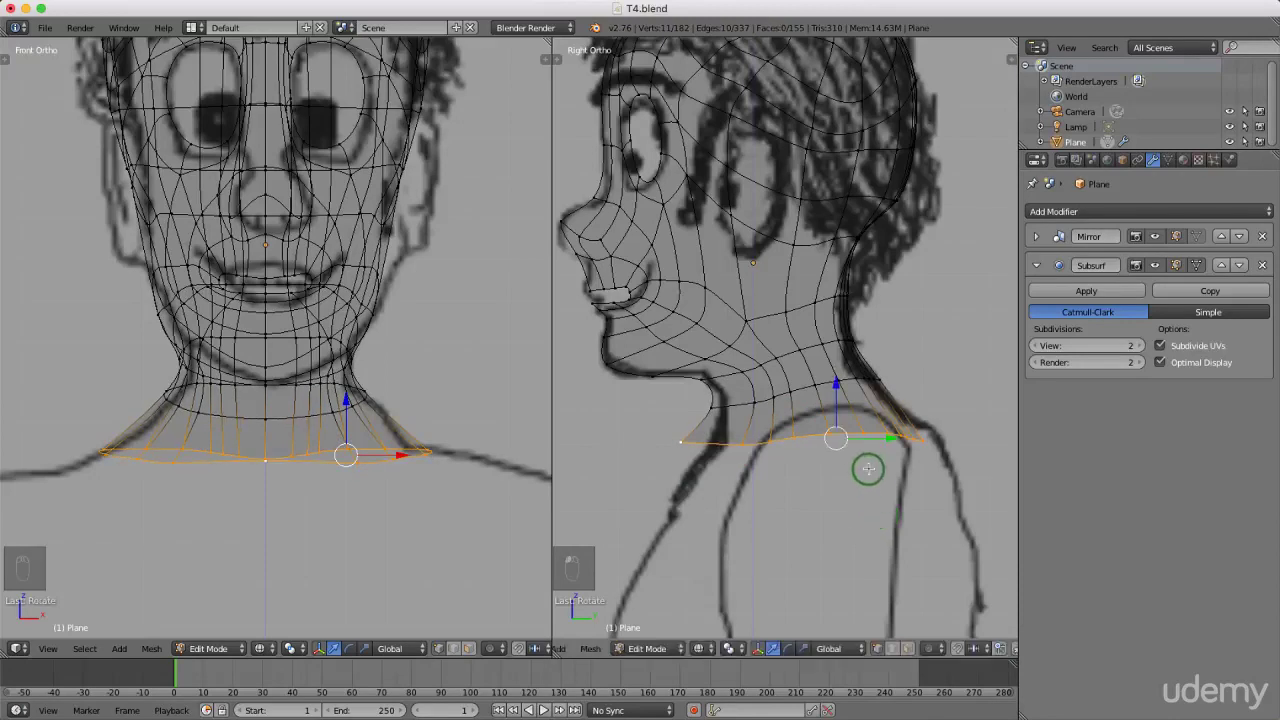
drag(880, 438, 900, 439)
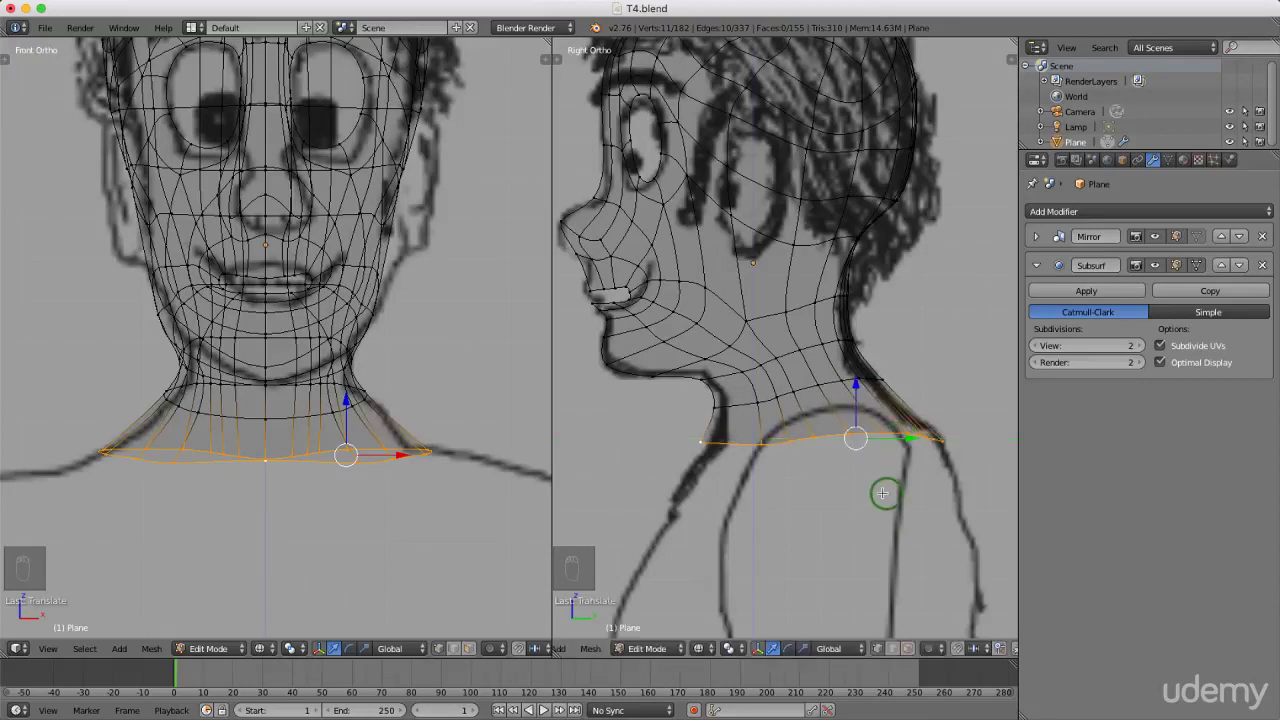
- Flatten the neck's bottom loop by scaling it along Z to about 0.31
key(s)
key(z)
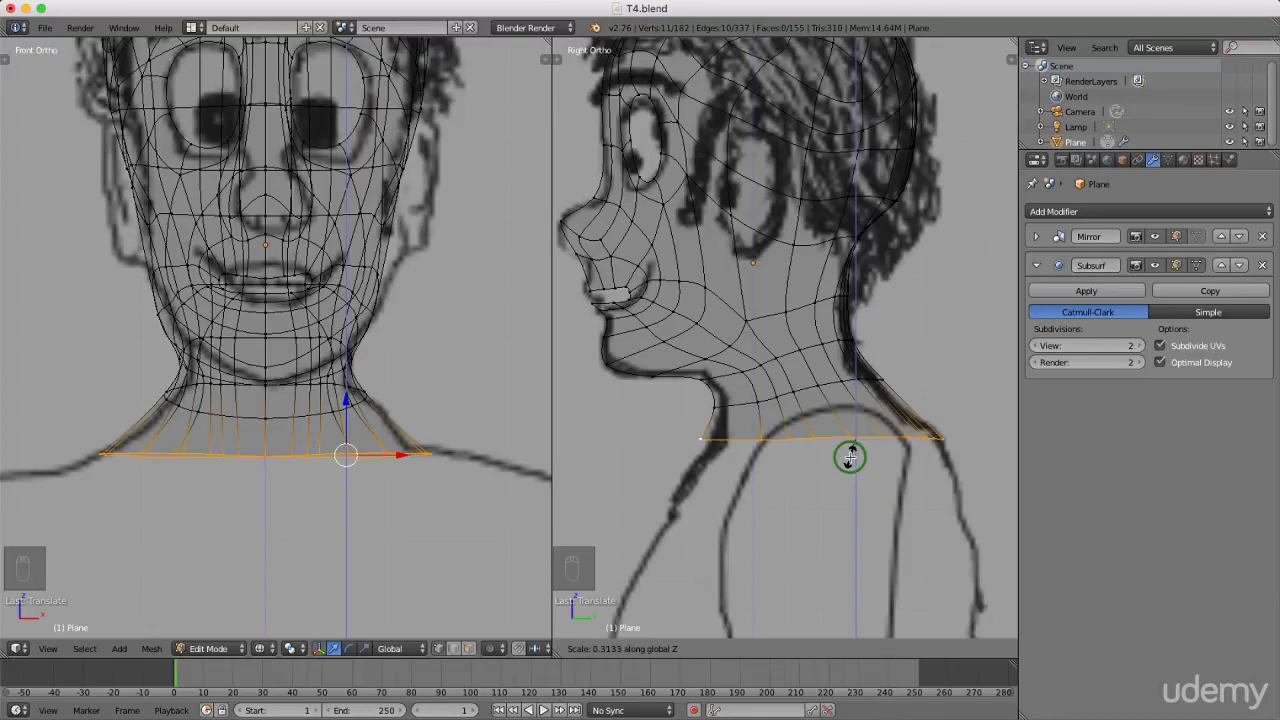
click(849, 457)
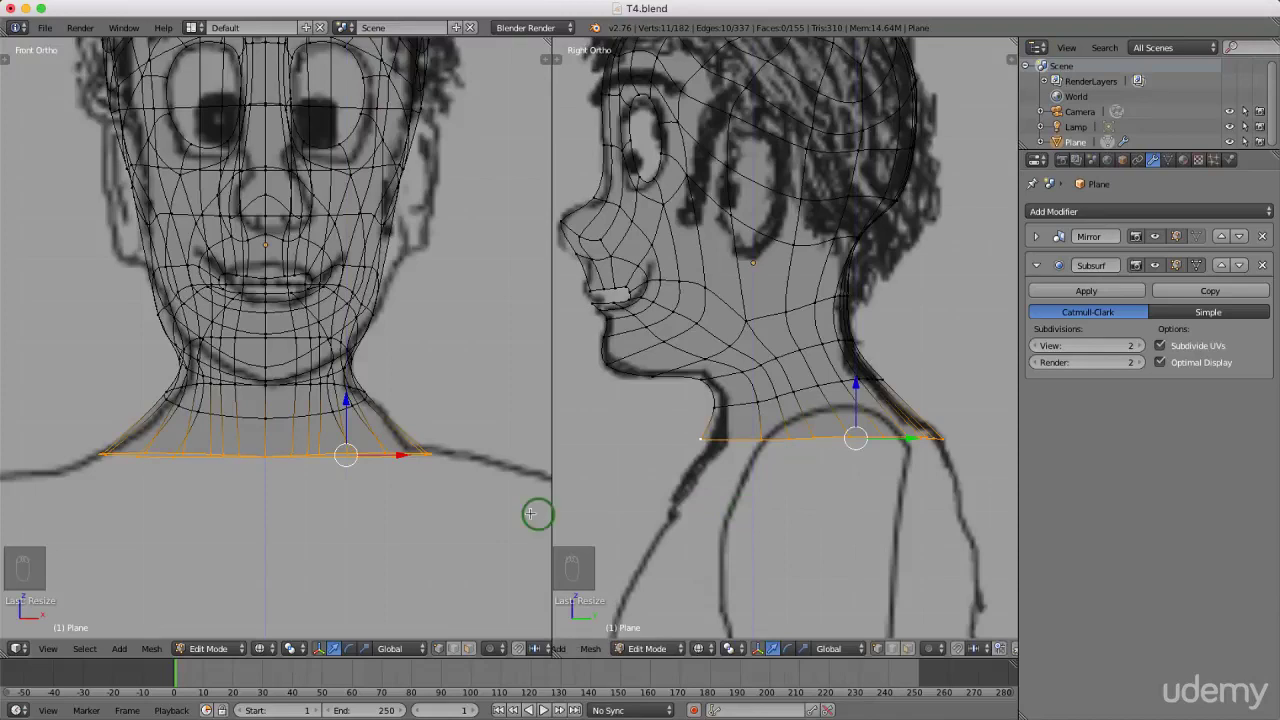
- Orbit beneath the neck and reposition individual vertices on the front half of its bottom rim
middle_drag(392, 474, 363, 489)
right_click(405, 419)
middle_drag(405, 419, 462, 409)
drag(473, 374, 501, 414)
middle_drag(501, 414, 477, 431)
mouse_move(477, 431)
mouse_down()
mouse_move(470, 411)
mouse_move(486, 403)
mouse_move(451, 446)
mouse_move(479, 454)
mouse_up()
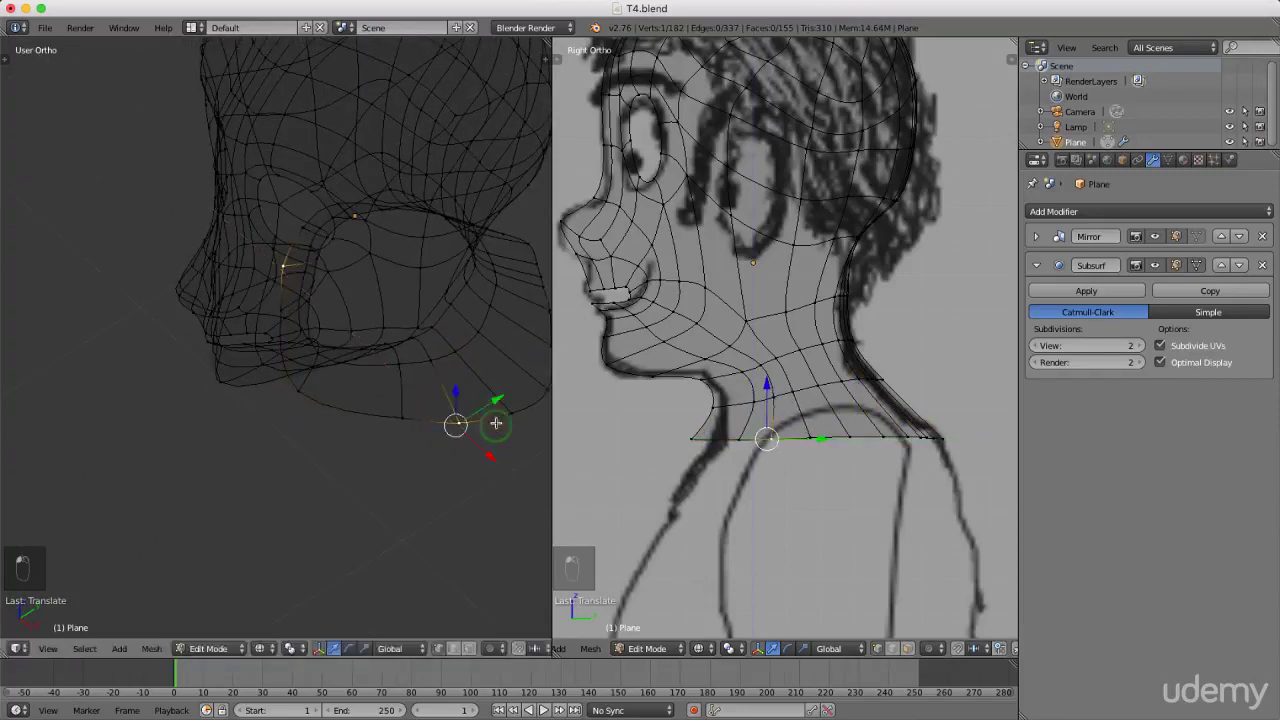
- Move the front side vertex of the neck's bottom rim forward along Y and return to the front view
drag(499, 404, 438, 410)
mouse_move(397, 429)
middle_down()
mouse_move(443, 423)
mouse_move(359, 431)
mouse_move(483, 503)
mouse_move(496, 478)
mouse_move(474, 503)
mouse_move(400, 480)
mouse_move(471, 423)
mouse_move(393, 438)
mouse_move(434, 511)
mouse_move(449, 477)
mouse_move(263, 469)
mouse_move(320, 508)
mouse_move(380, 422)
middle_up()
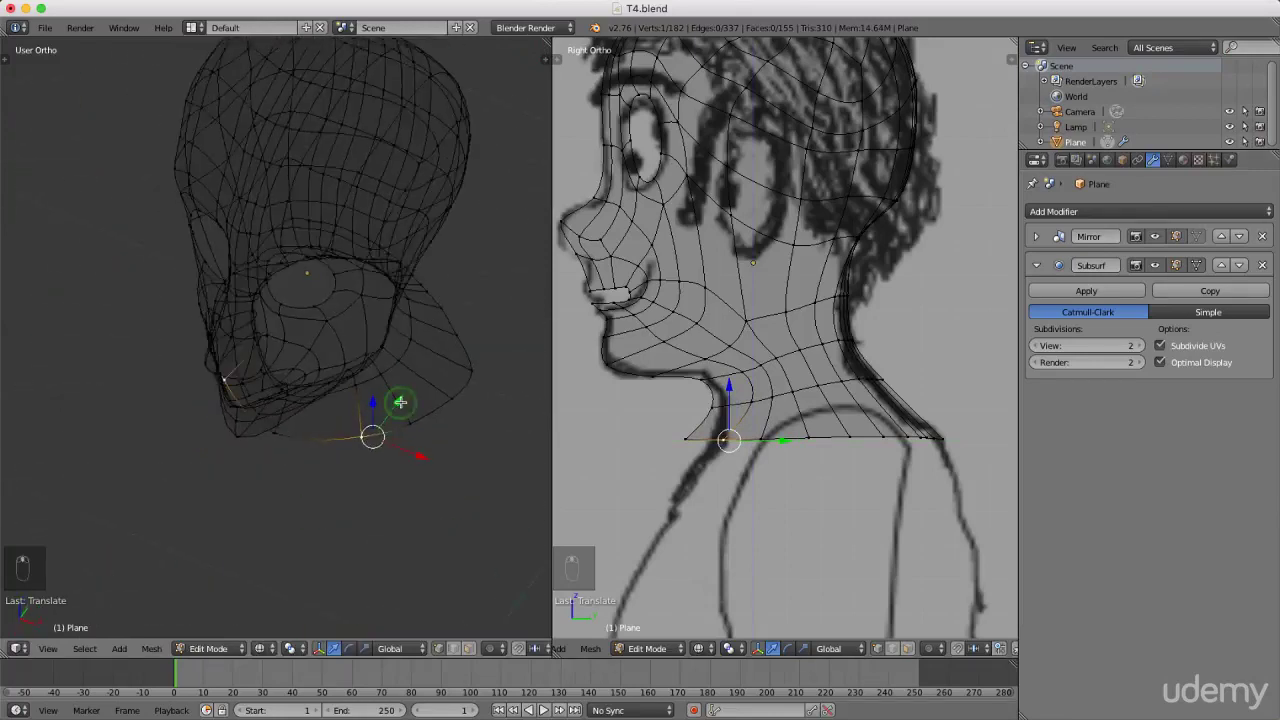
key(g)
key(y)
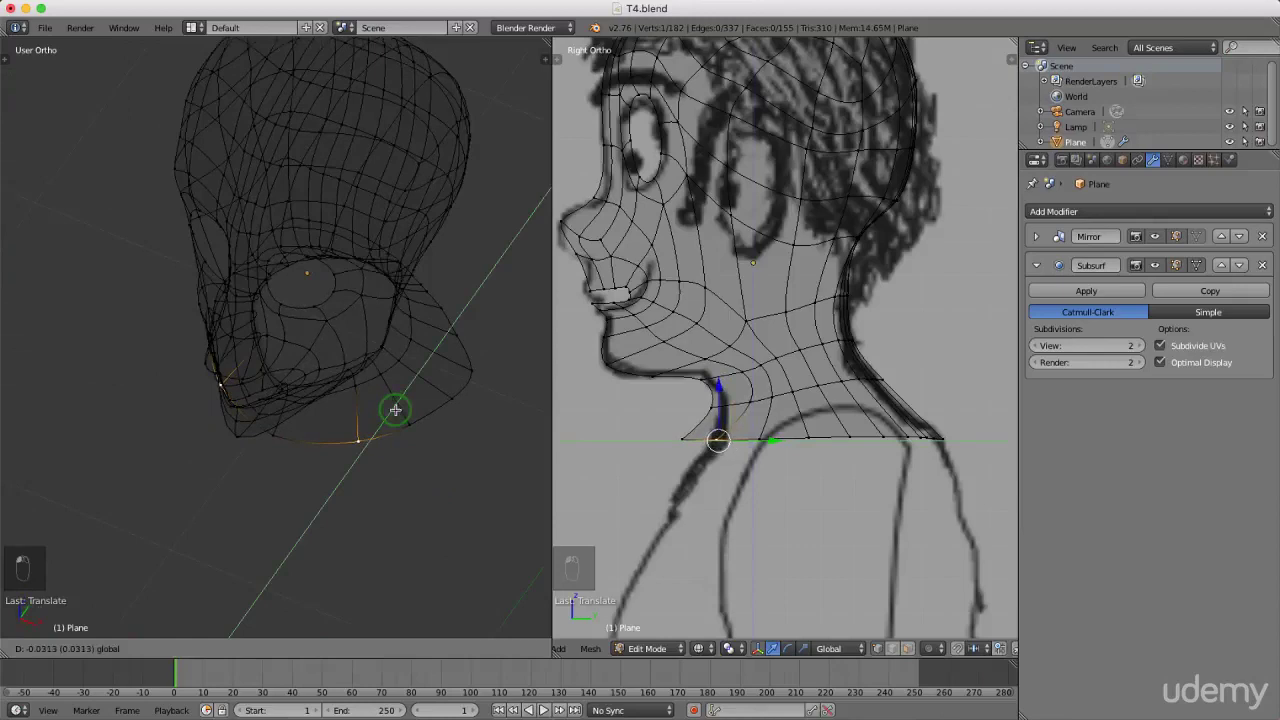
click(395, 409)
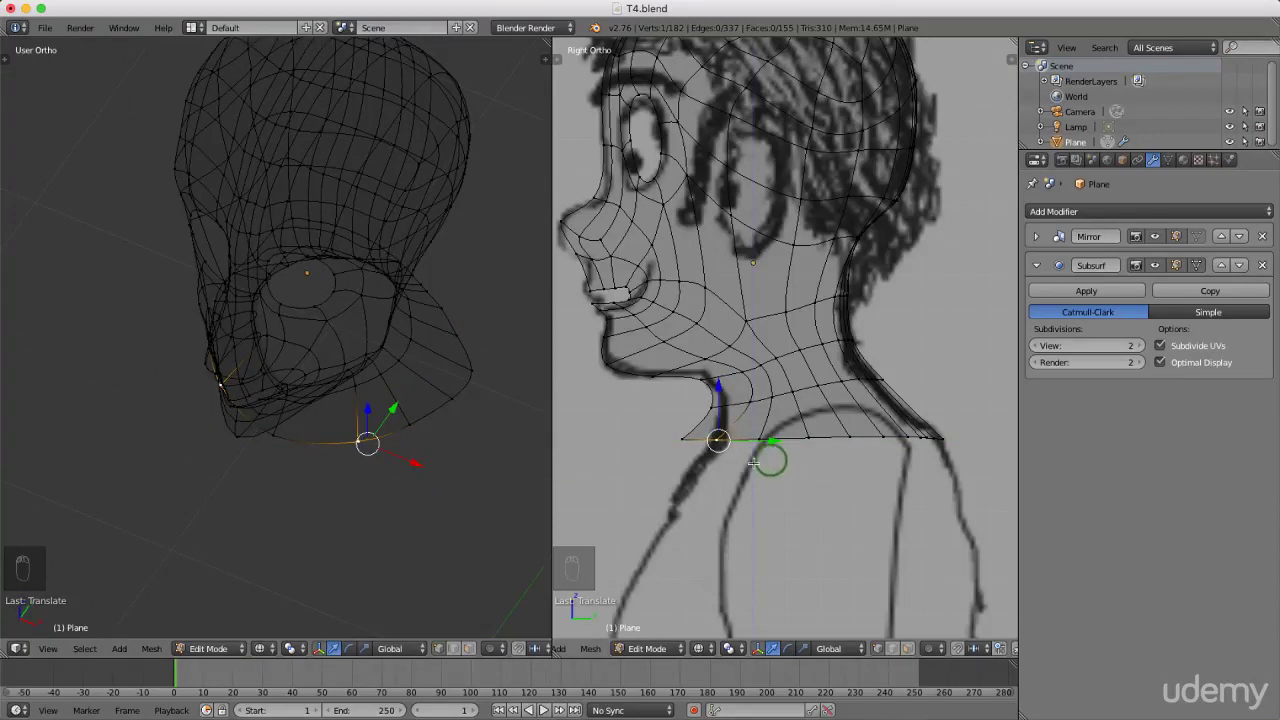
key(KP_1)
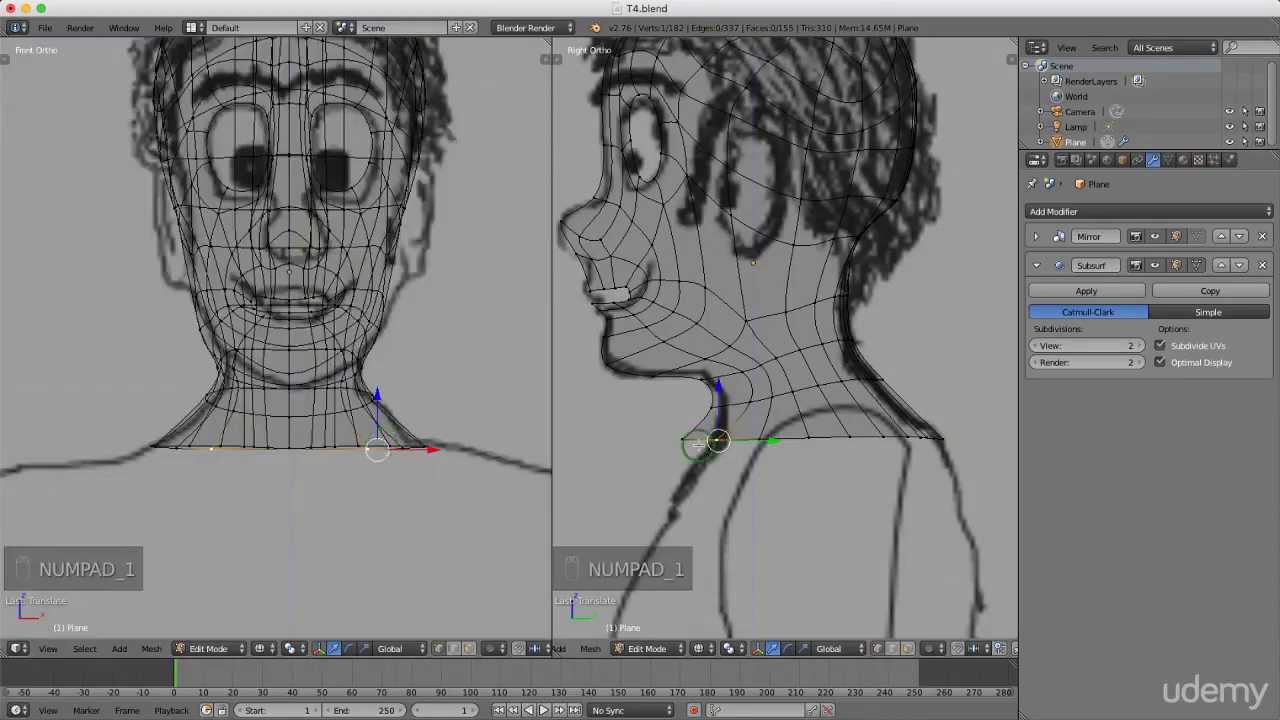
- Select the neck's bottom loop, scale it along Y to about 0.89 and shift it slightly backward along Y
alt+right_click(806, 437)
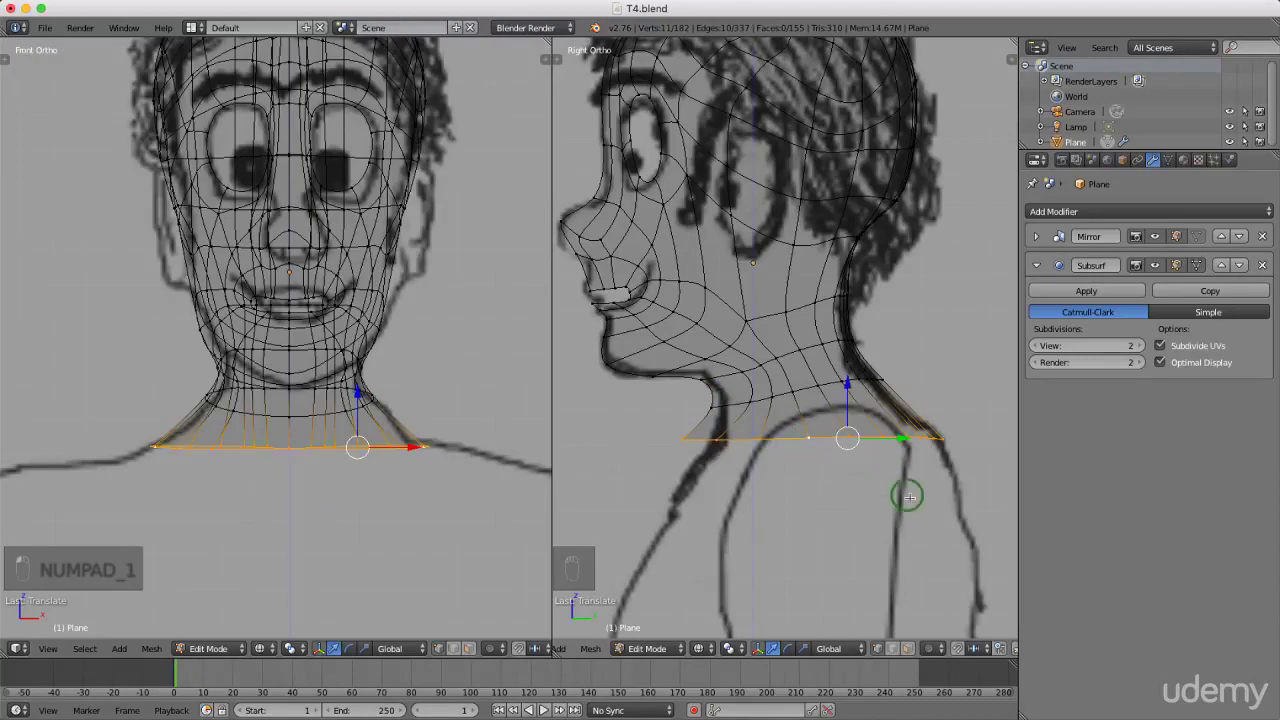
key(s)
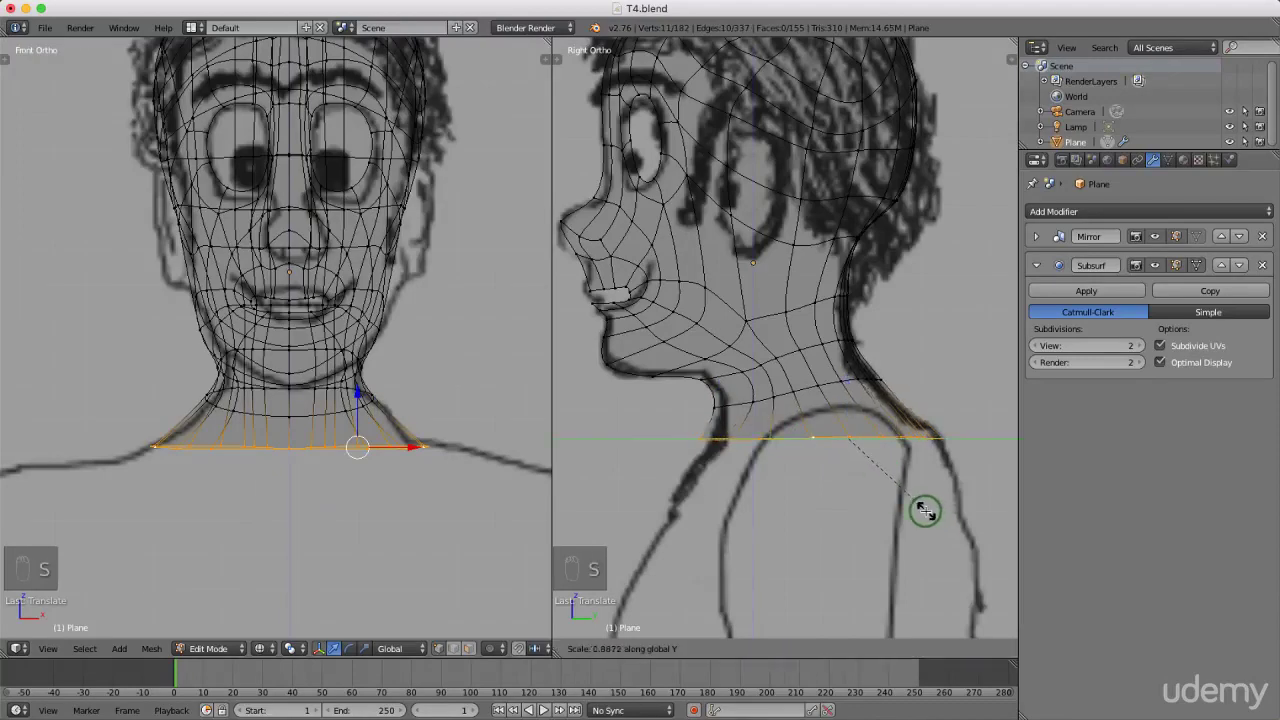
click(927, 512)
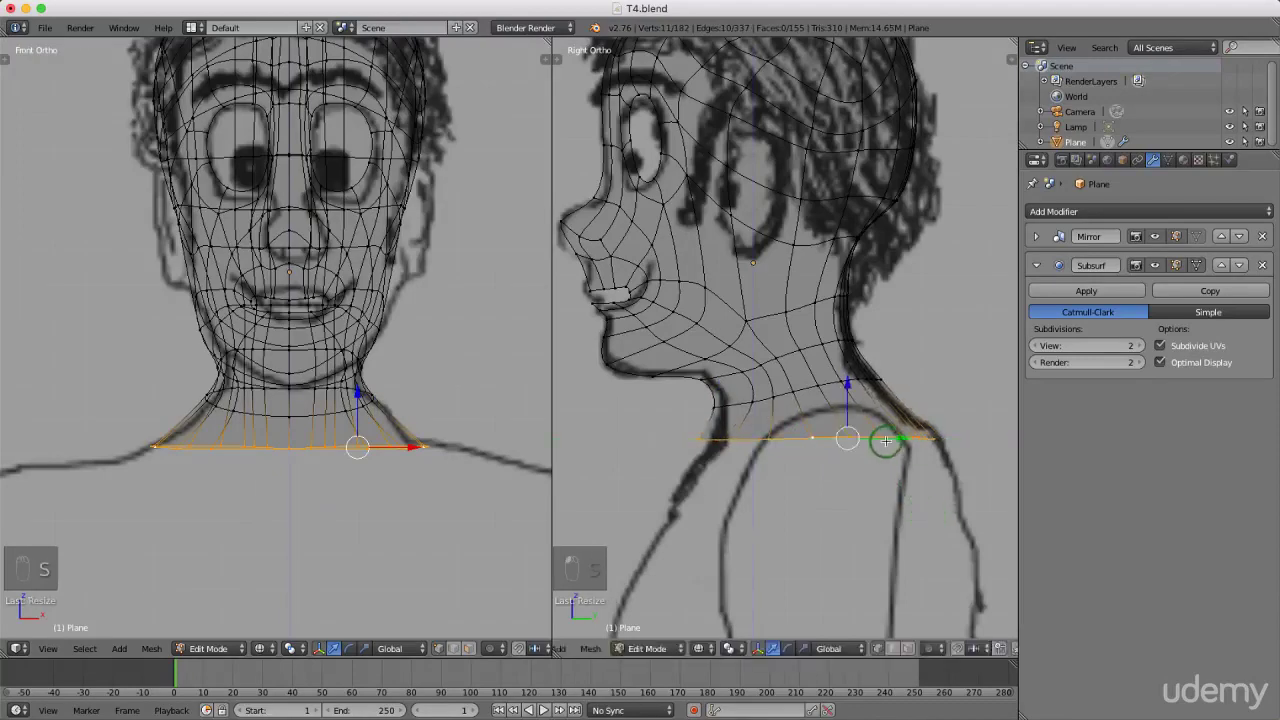
right_drag(894, 437, 897, 437)
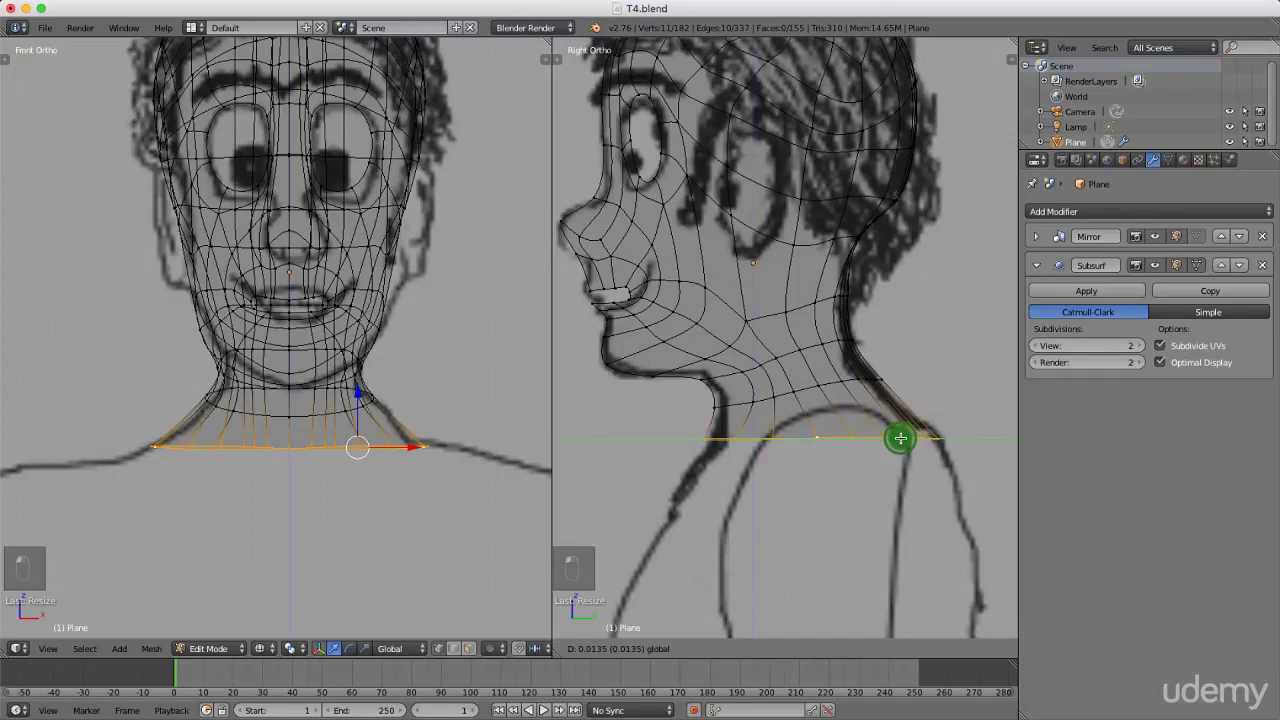
right_drag(902, 438, 903, 438)
- Extrude the bottom loop downward by about 0.22 and scale the new loop uniformly to about 1.26
scroll(721, 355, down, 3)
scroll(769, 457, up, 3)
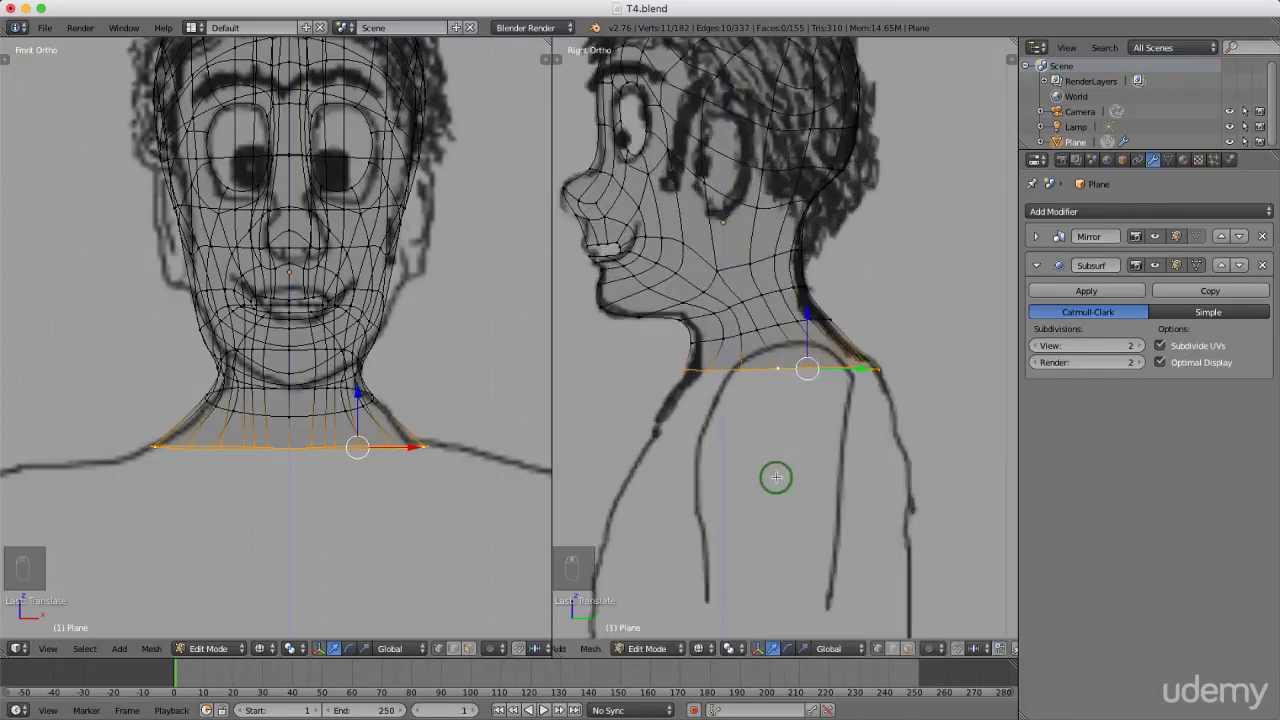
key(e)
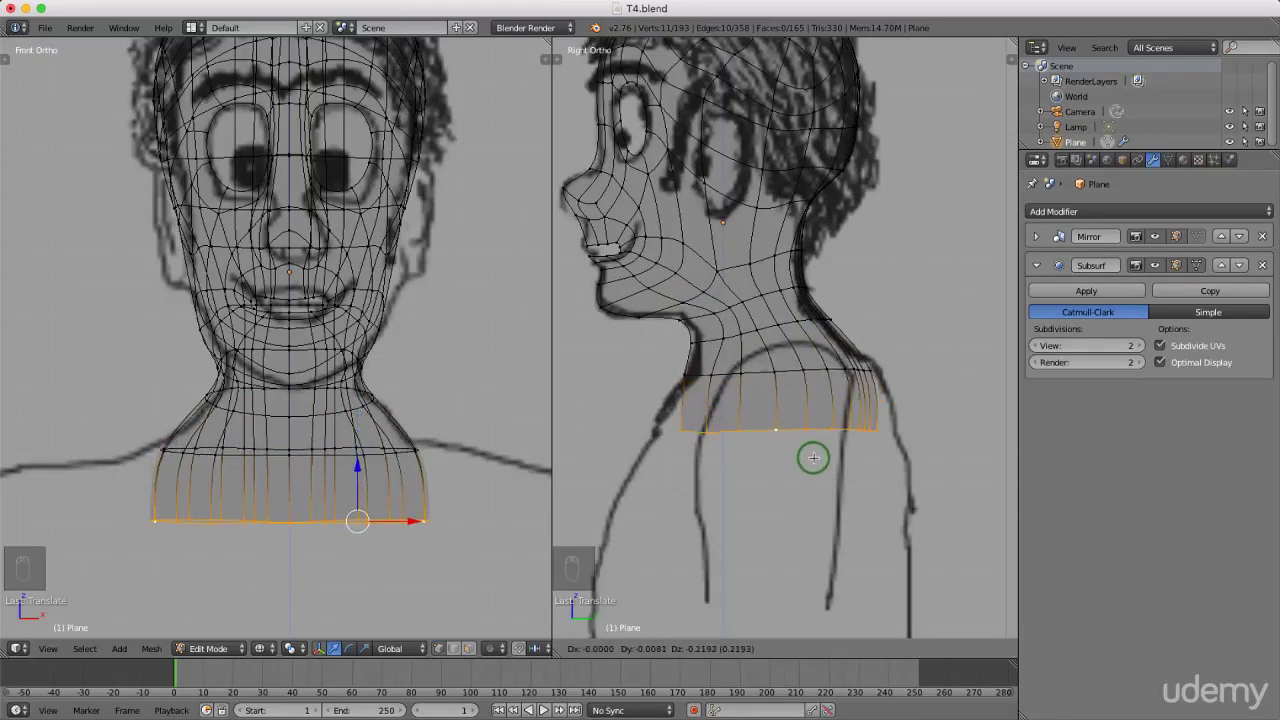
click(813, 458)
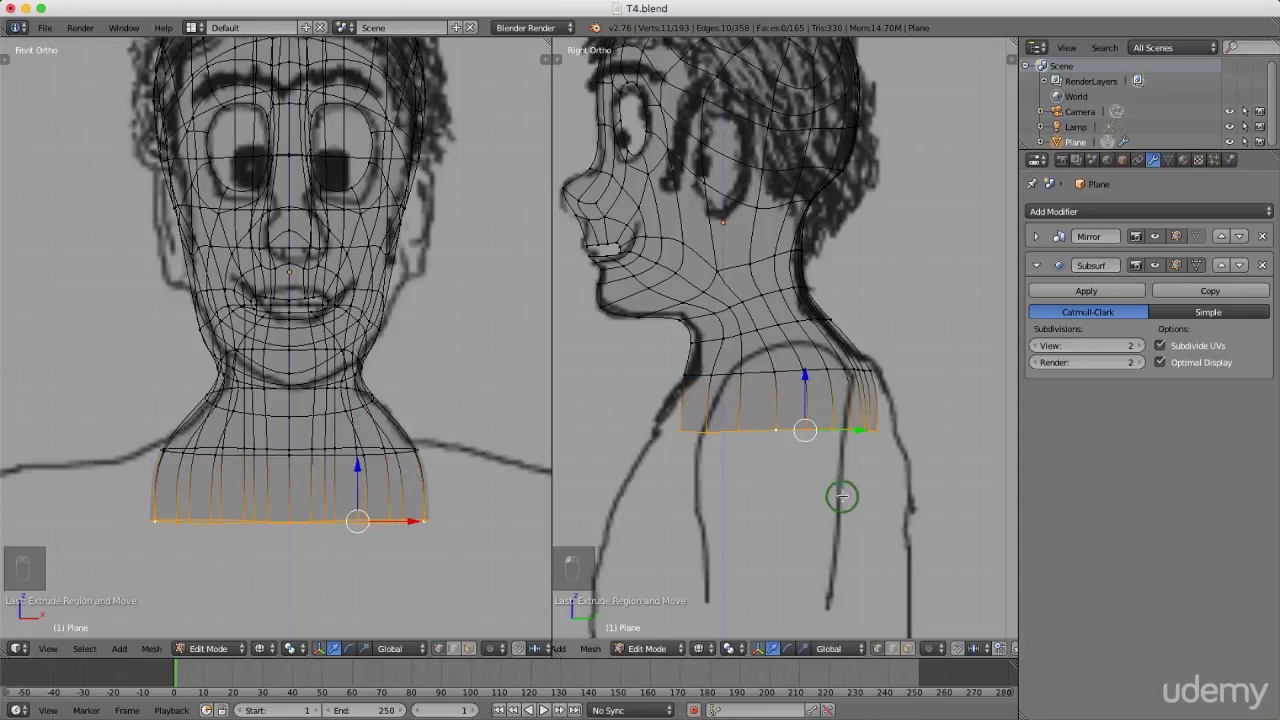
key(s)
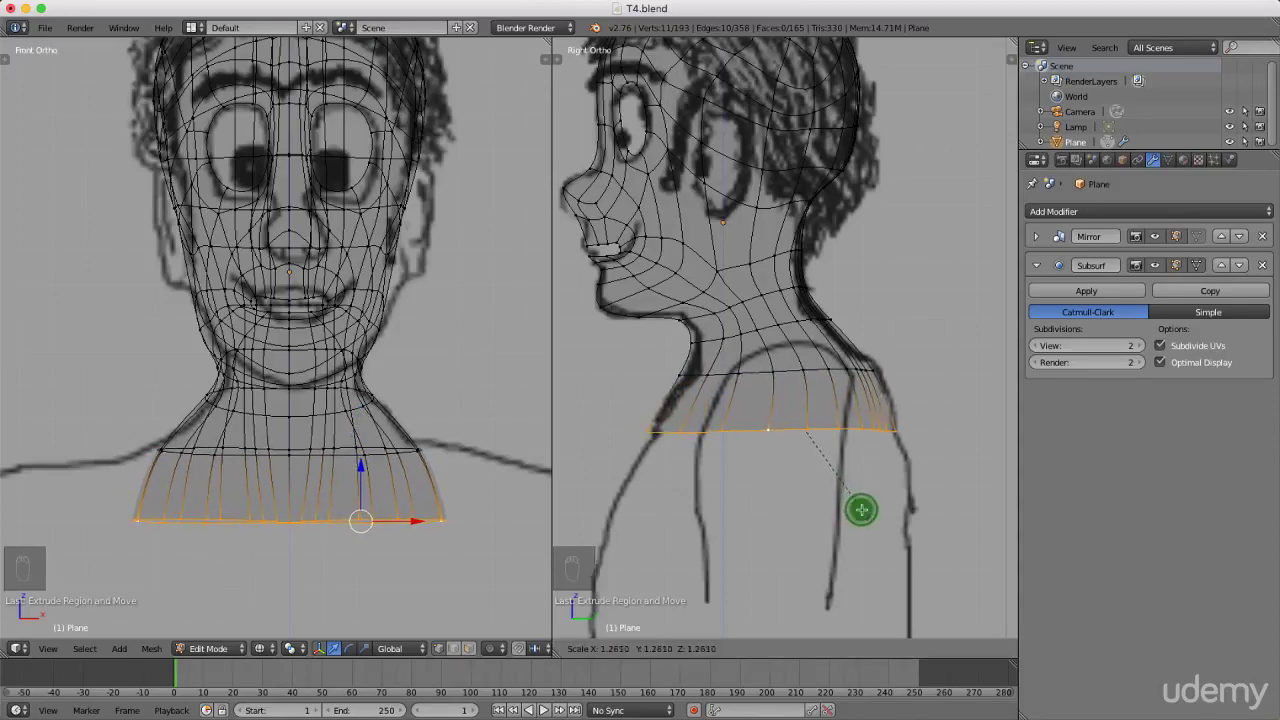
click(858, 508)
- Reposition the back vertices of the new bottom rim along X in the front view to even out their spacing
scroll(247, 550, up, 5)
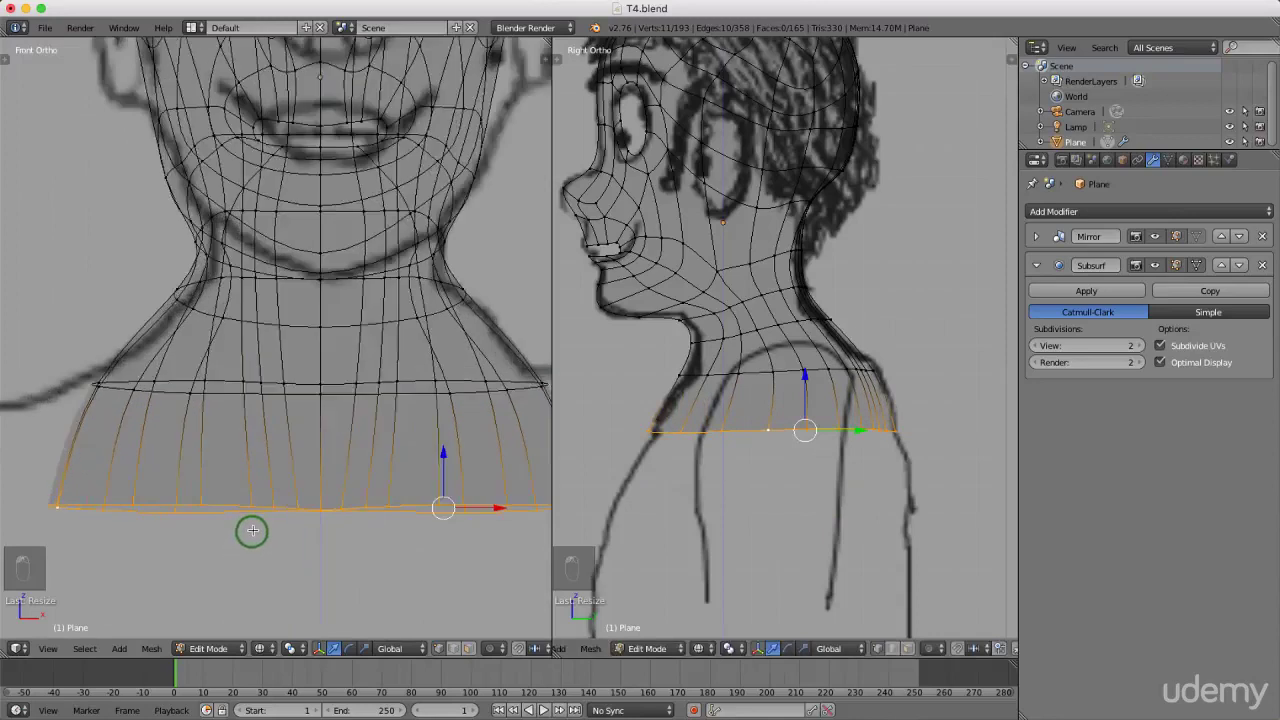
right_click(248, 493)
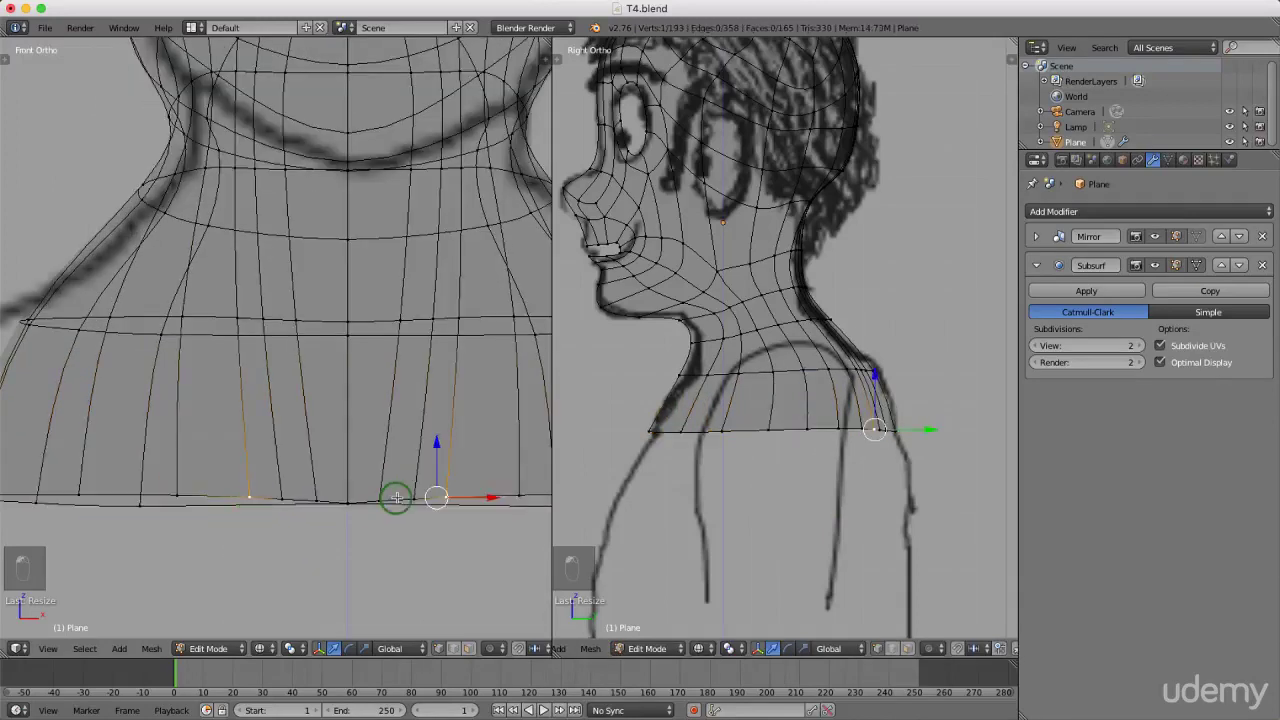
key(g)
key(x)
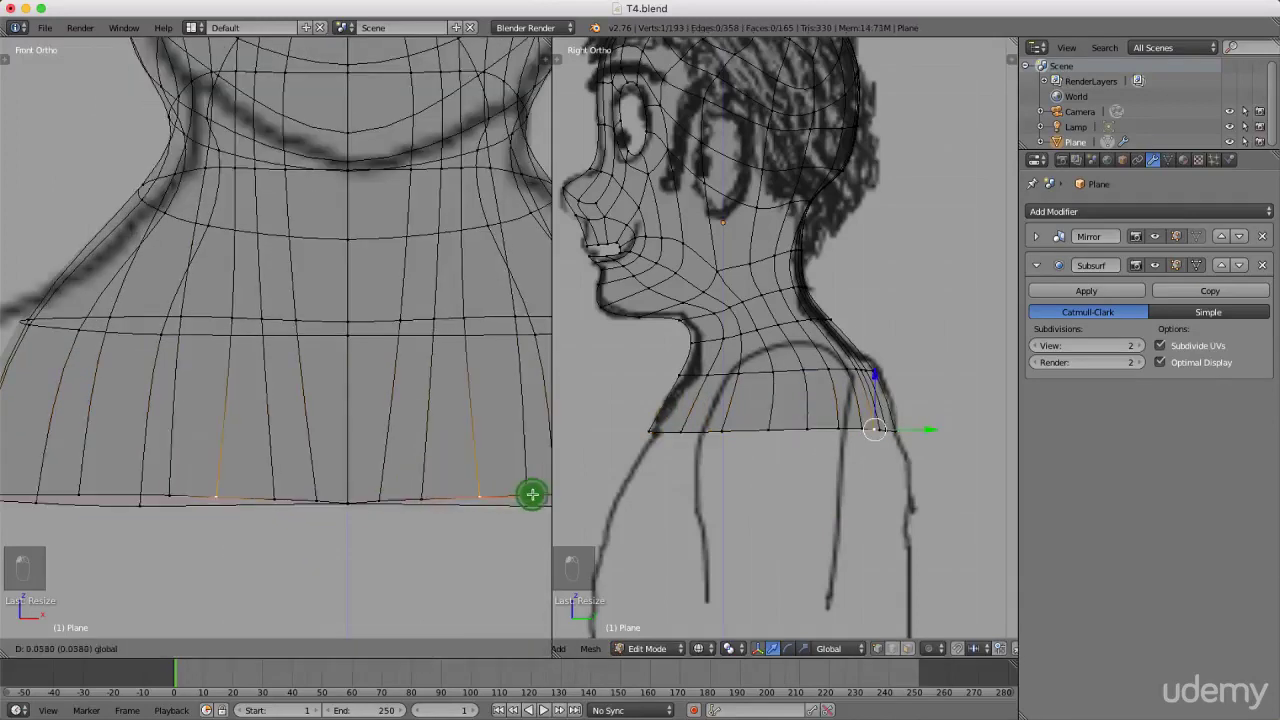
click(534, 494)
scroll(214, 457, down, 3)
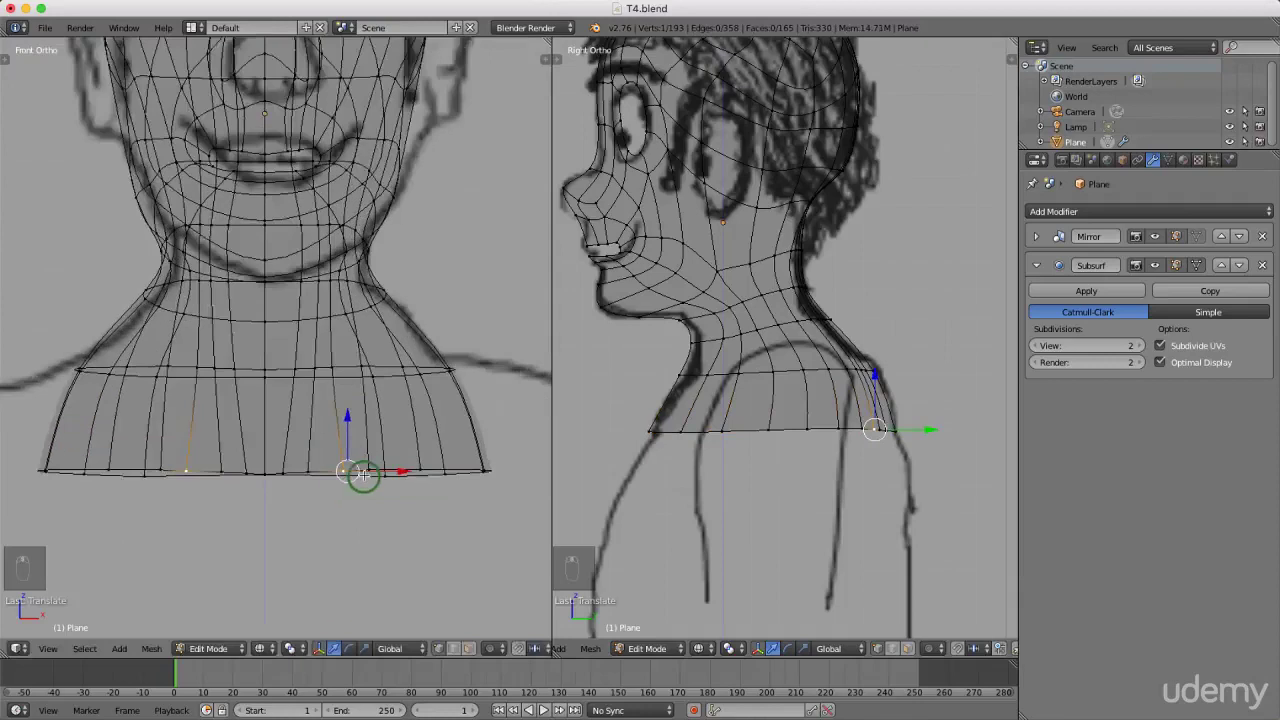
scroll(318, 475, up, 3)
right_click(252, 465)
drag(276, 470, 349, 470)
right_click(210, 466)
drag(236, 469, 305, 474)
scroll(430, 385, down, 4)
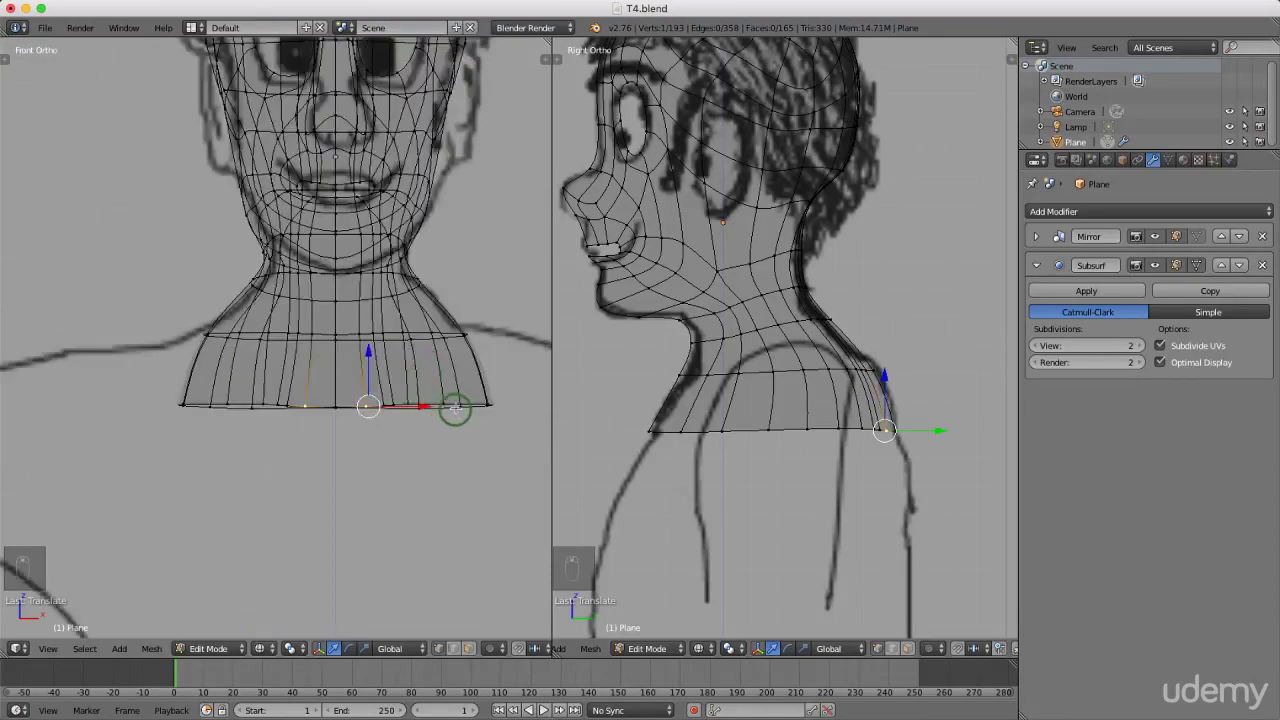
- Select the whole bottom loop and widen it toward the shoulders by scaling it along X to about 1.46
alt+right_click(459, 406)
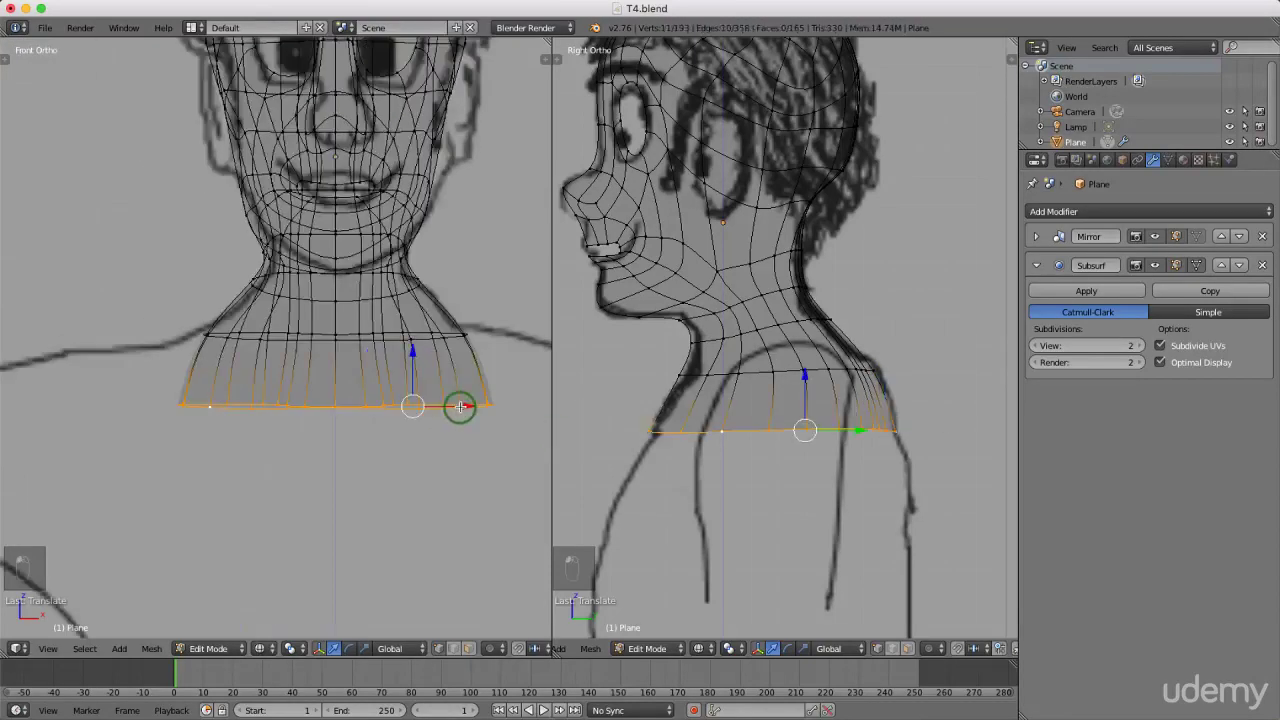
scroll(250, 430, down, 2)
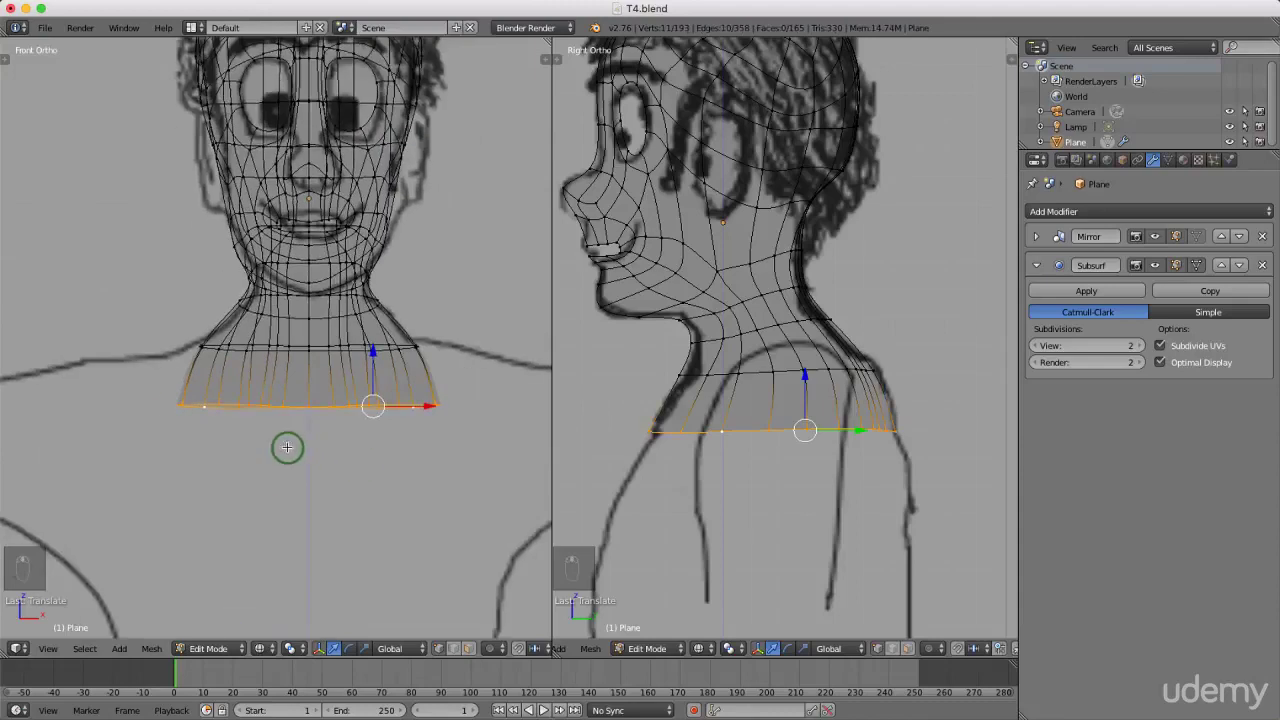
scroll(288, 443, down, 1)
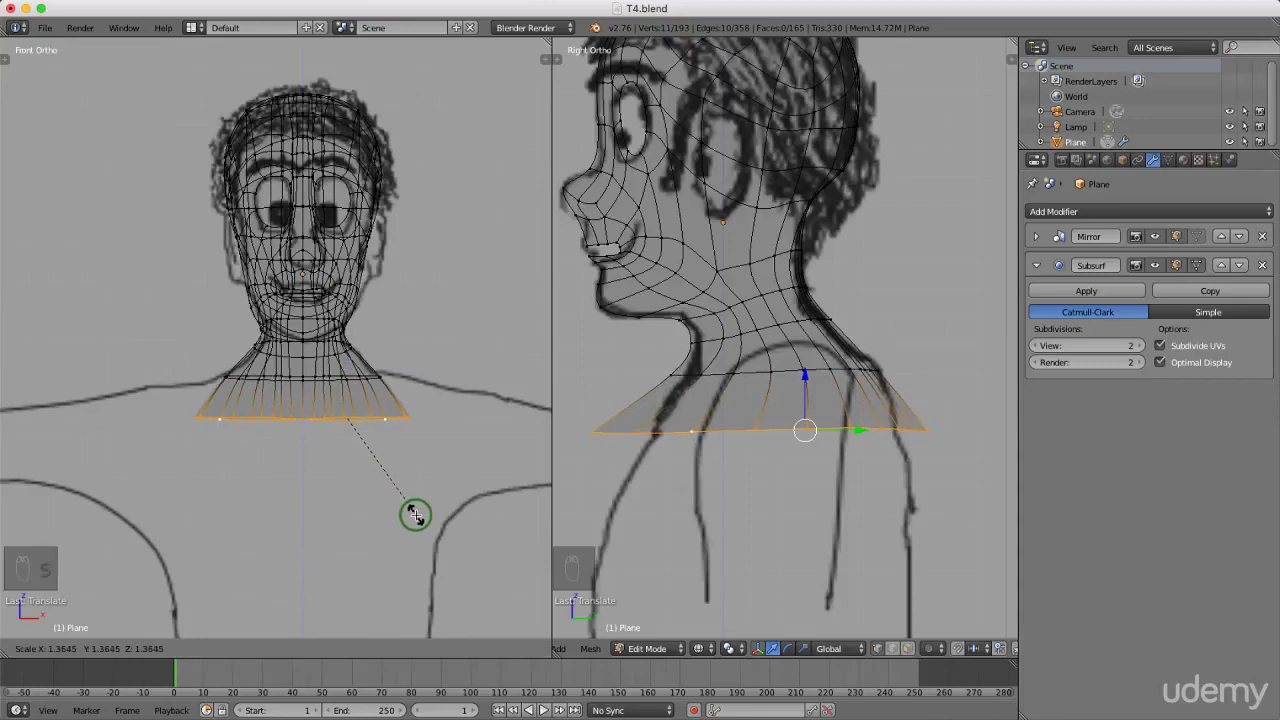
key(x)
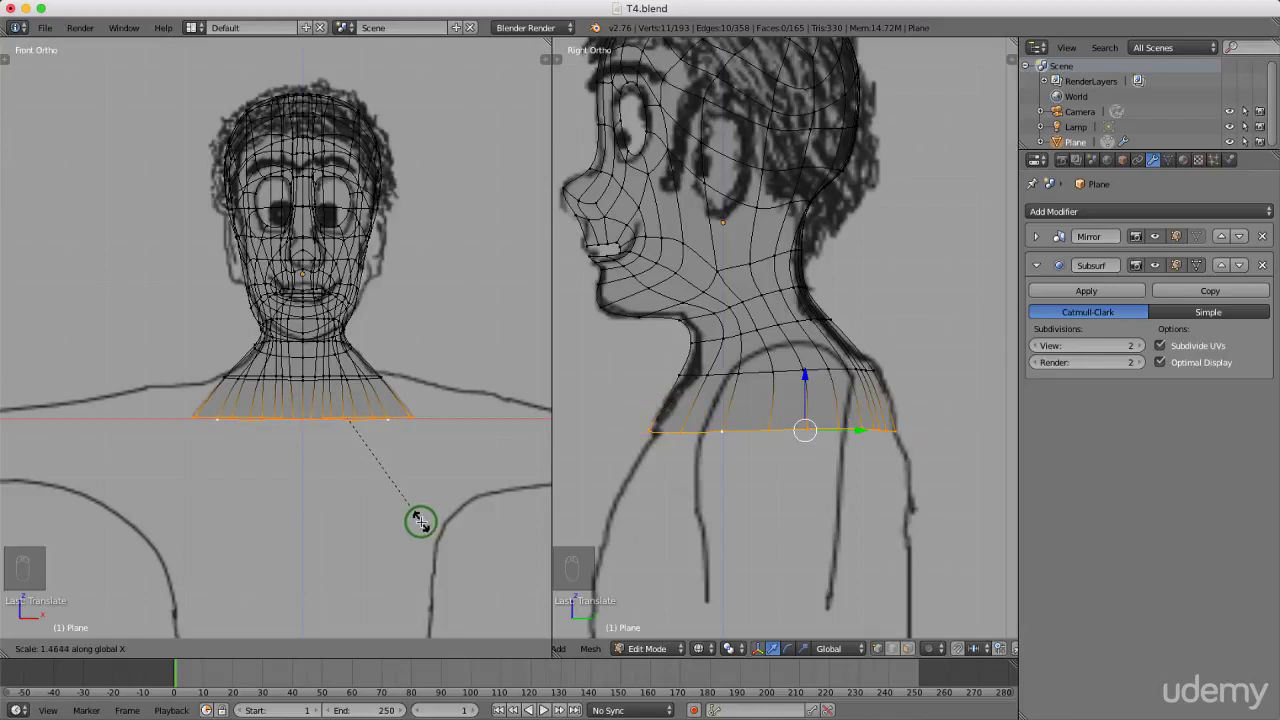
click(420, 520)
scroll(416, 416, down, 1)
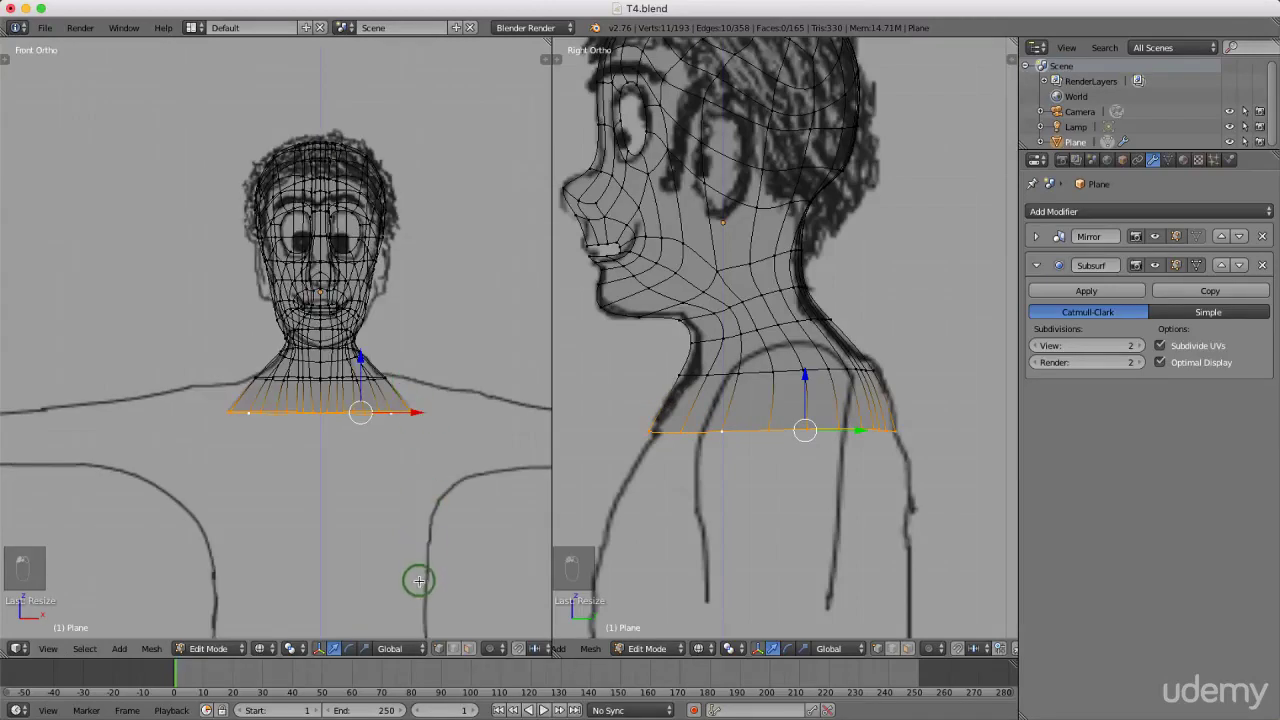
scroll(424, 475, down, 2)
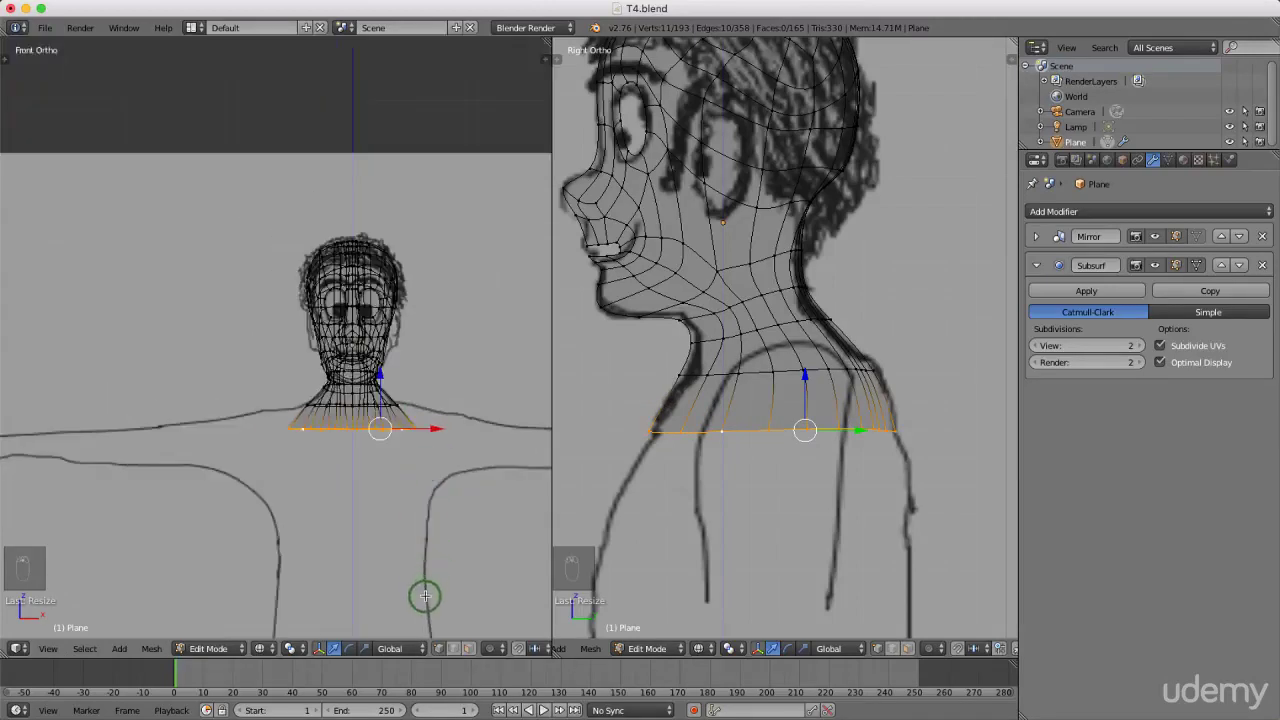
- Adjust the spacing of two back vertices on the widened bottom rim by moving them along X
scroll(428, 423, up, 3)
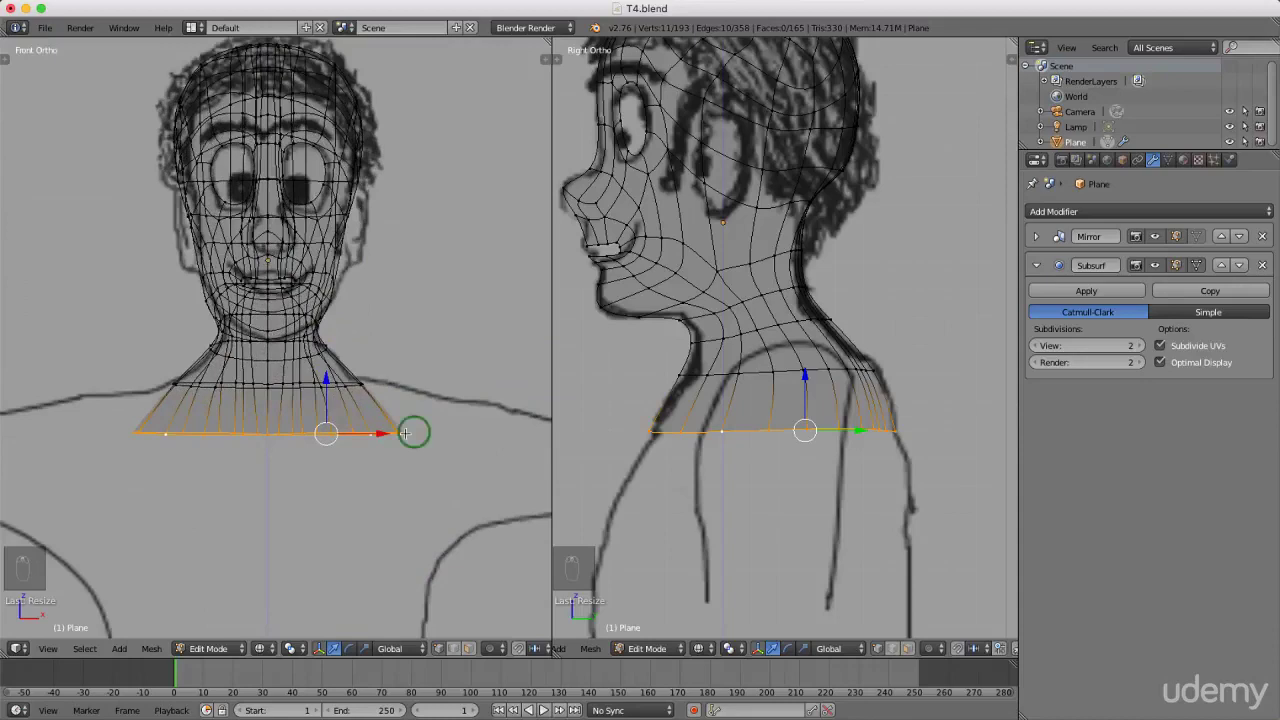
scroll(350, 445, up, 5)
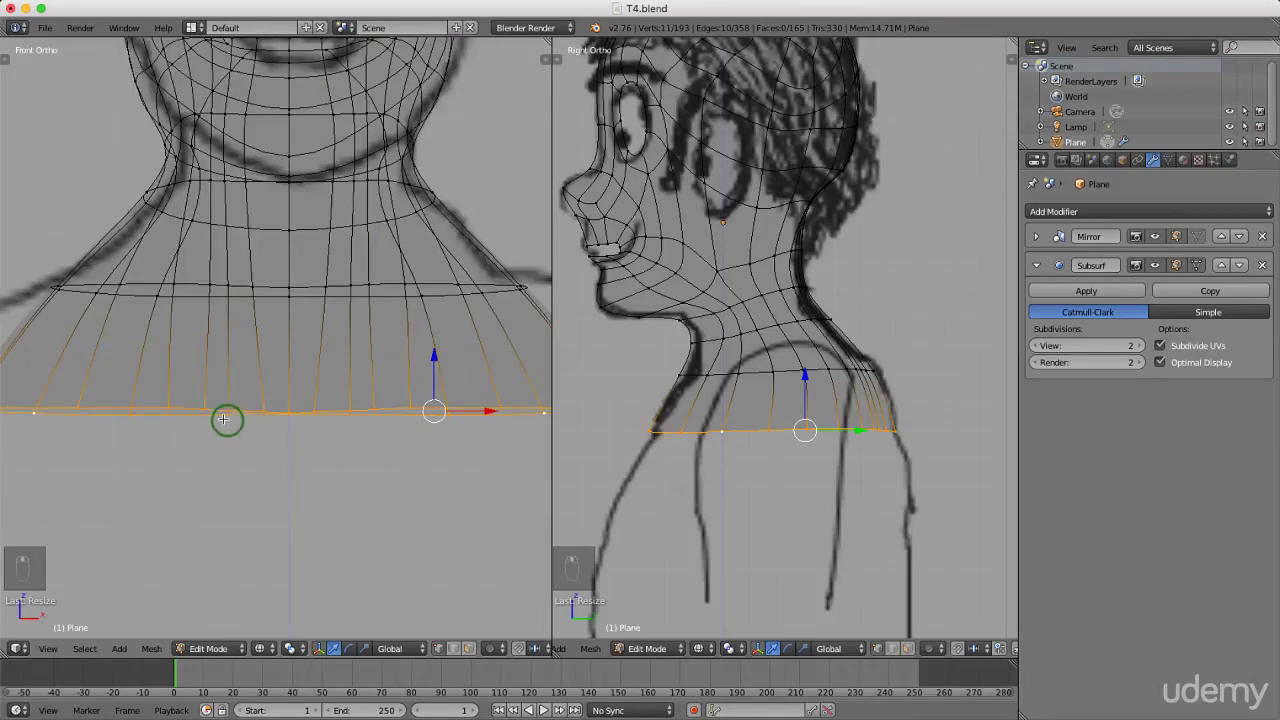
scroll(200, 406, up, 1)
right_click(198, 404)
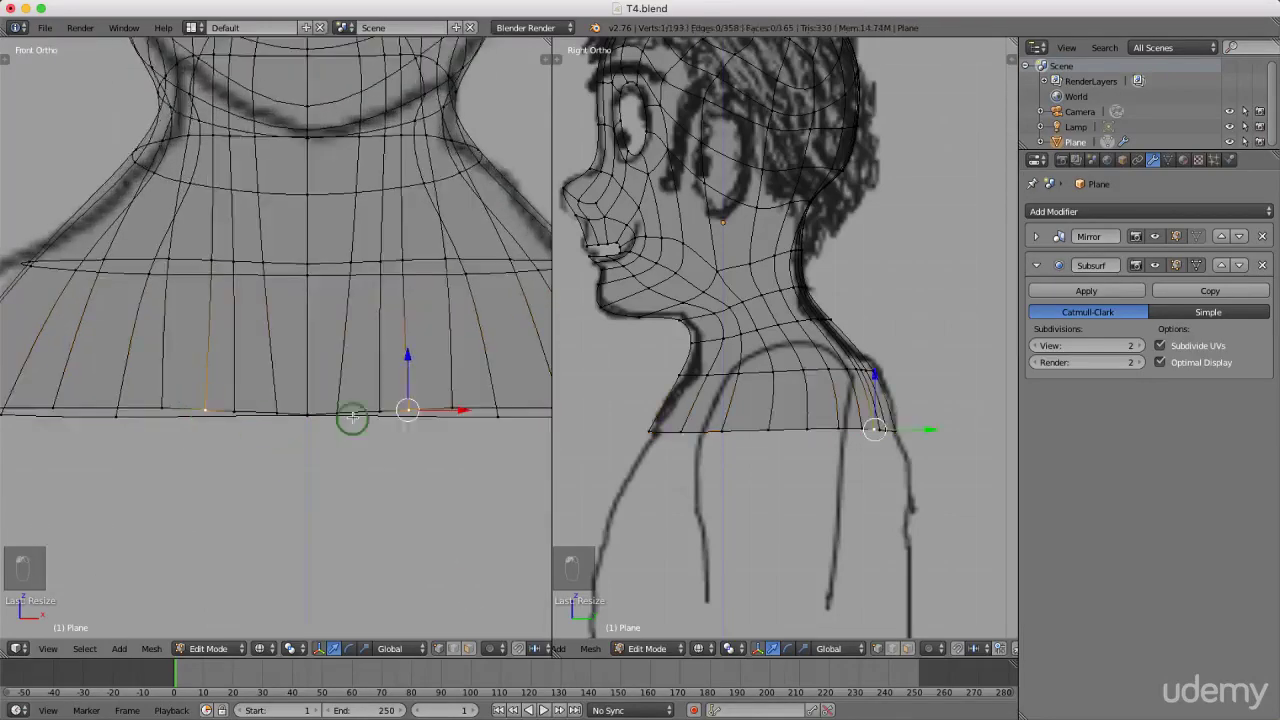
drag(459, 408, 477, 406)
drag(378, 405, 420, 420)
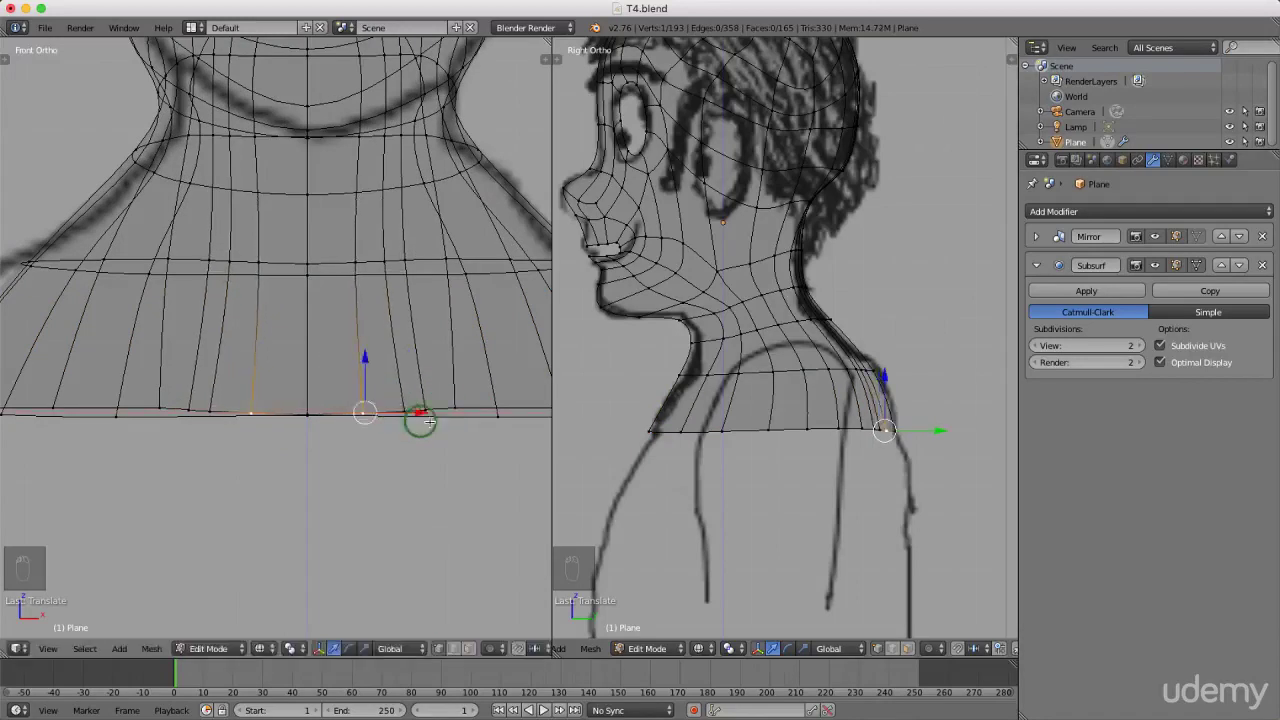
- Reselect the entire bottom loop and scale it along X to about 1.18
alt+right_click(498, 414)
scroll(423, 363, down, 5)
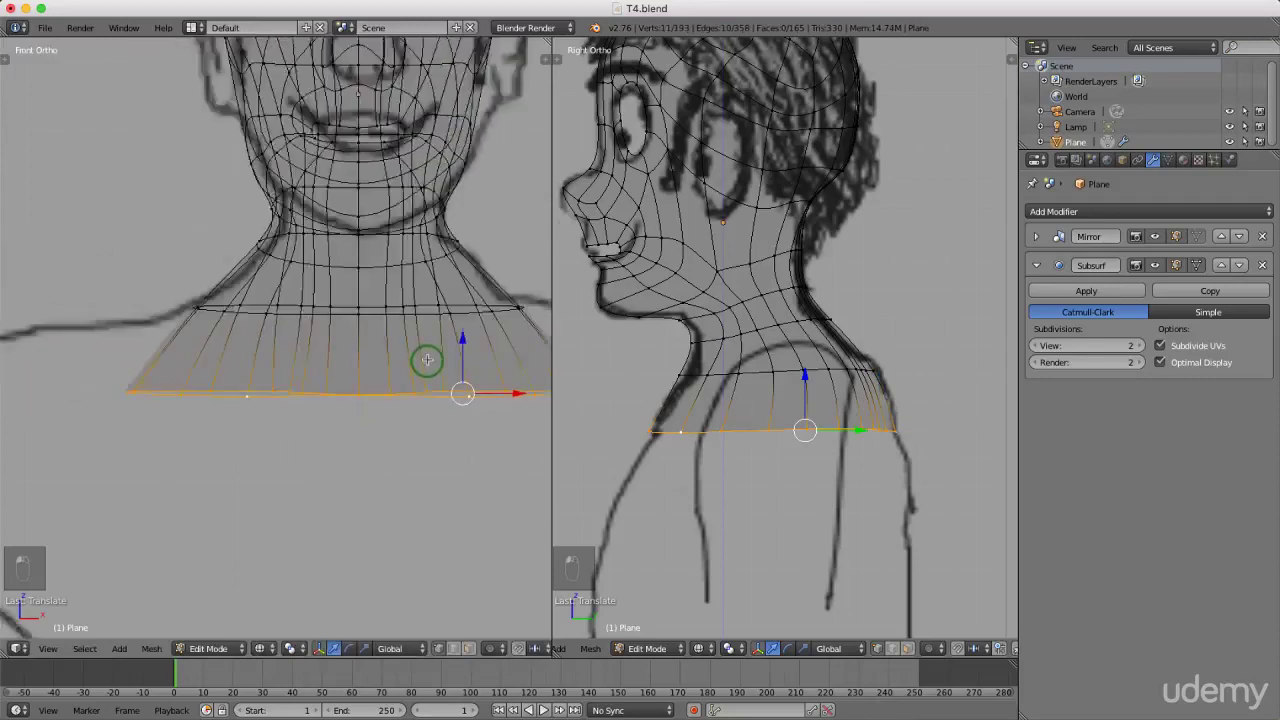
scroll(423, 429, up, 2)
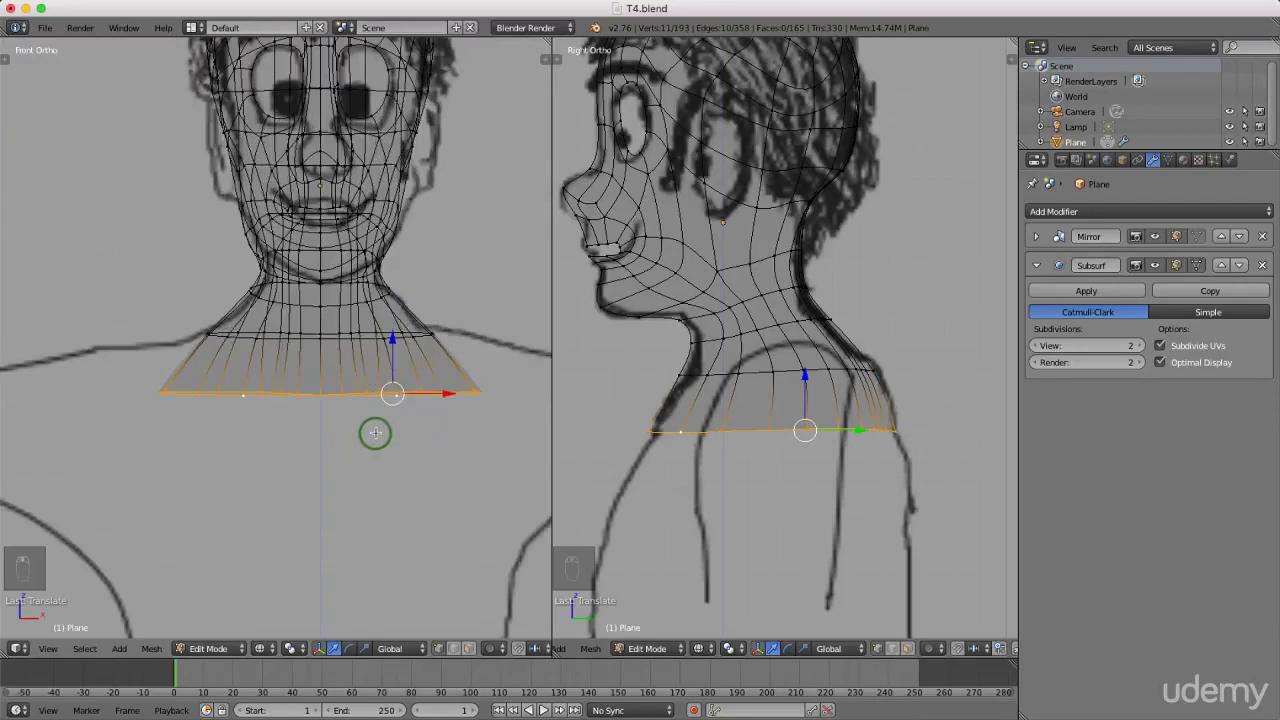
key(s)
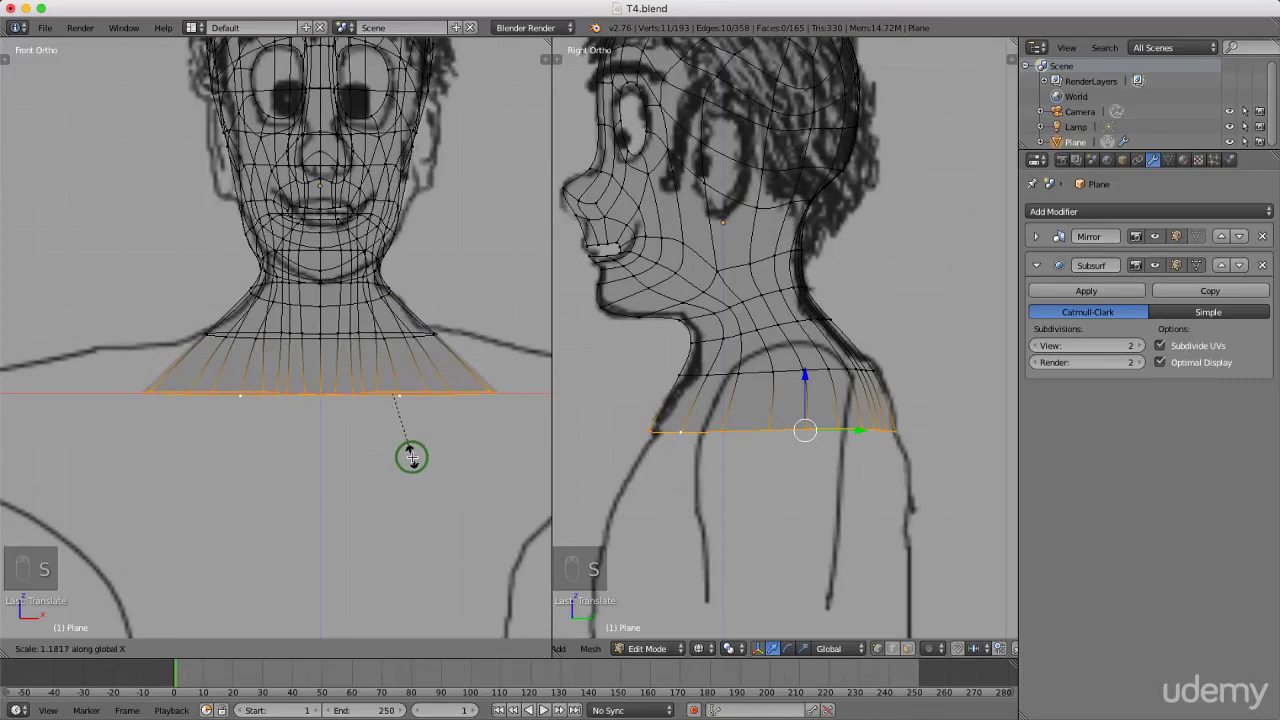
click(410, 456)
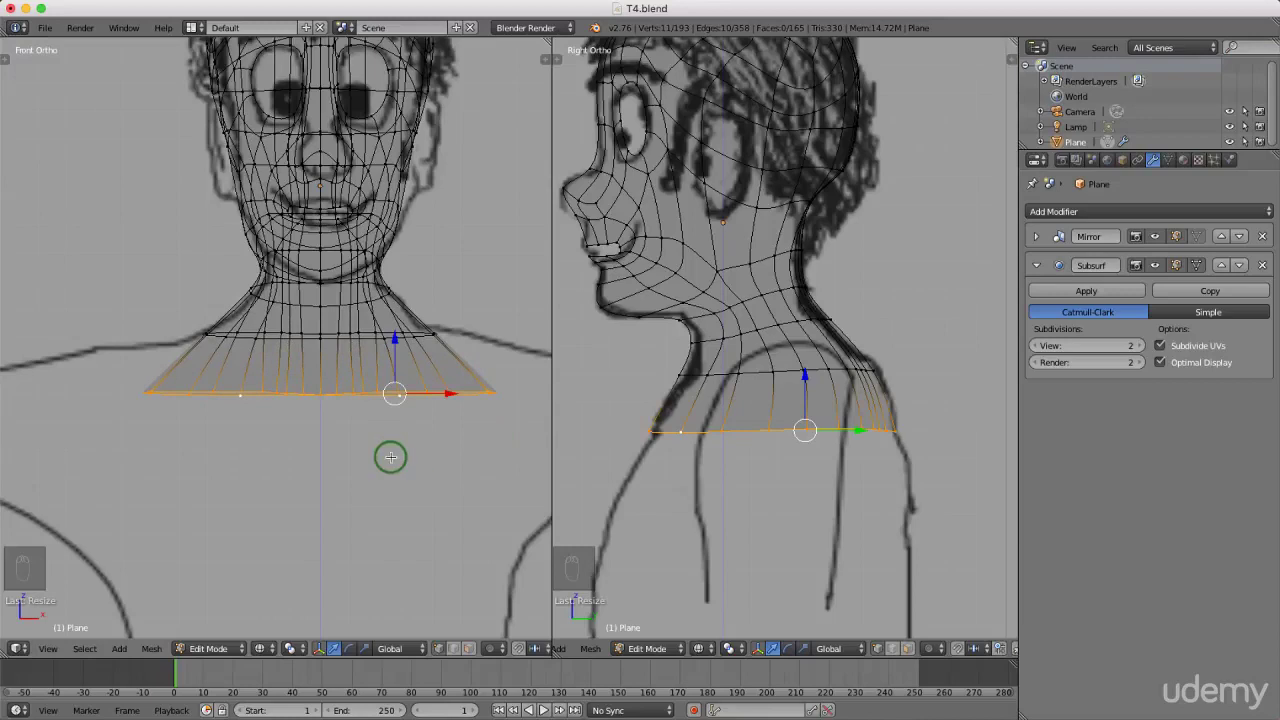
- Extrude the bottom loop downward by about 0.38 and switch the front view to solid shading
key(e)
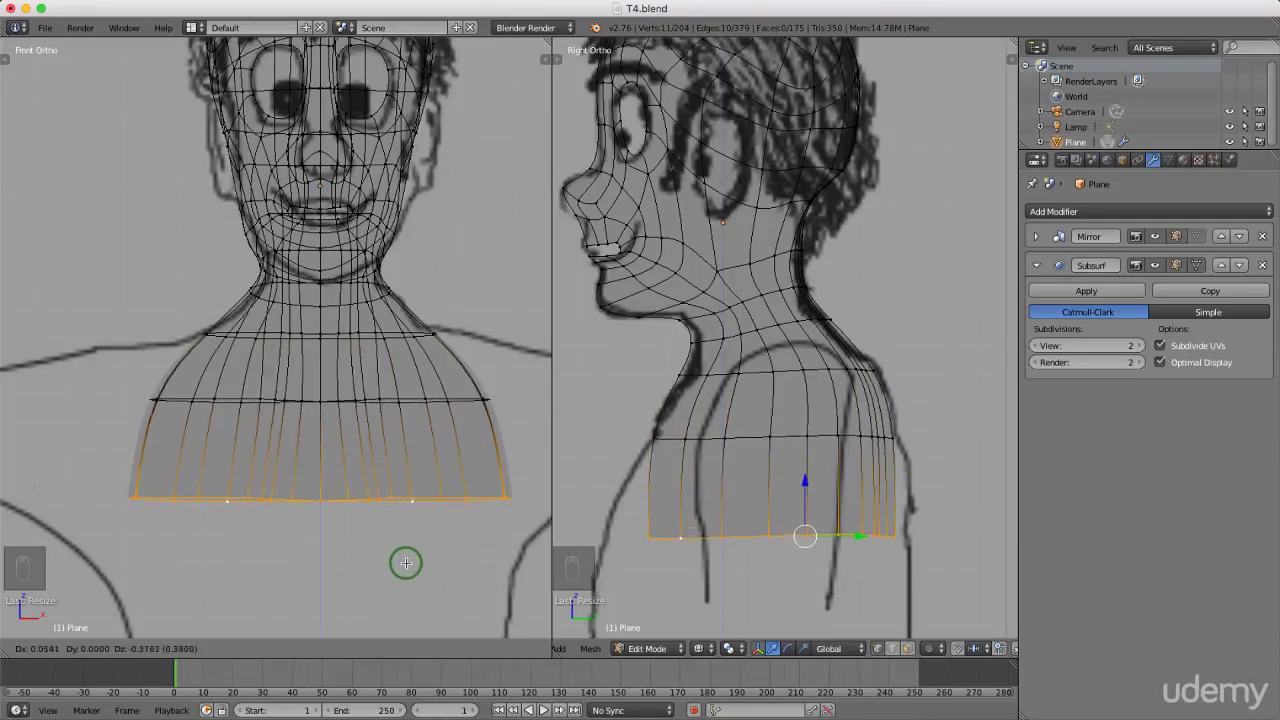
click(403, 560)
scroll(430, 330, down, 3)
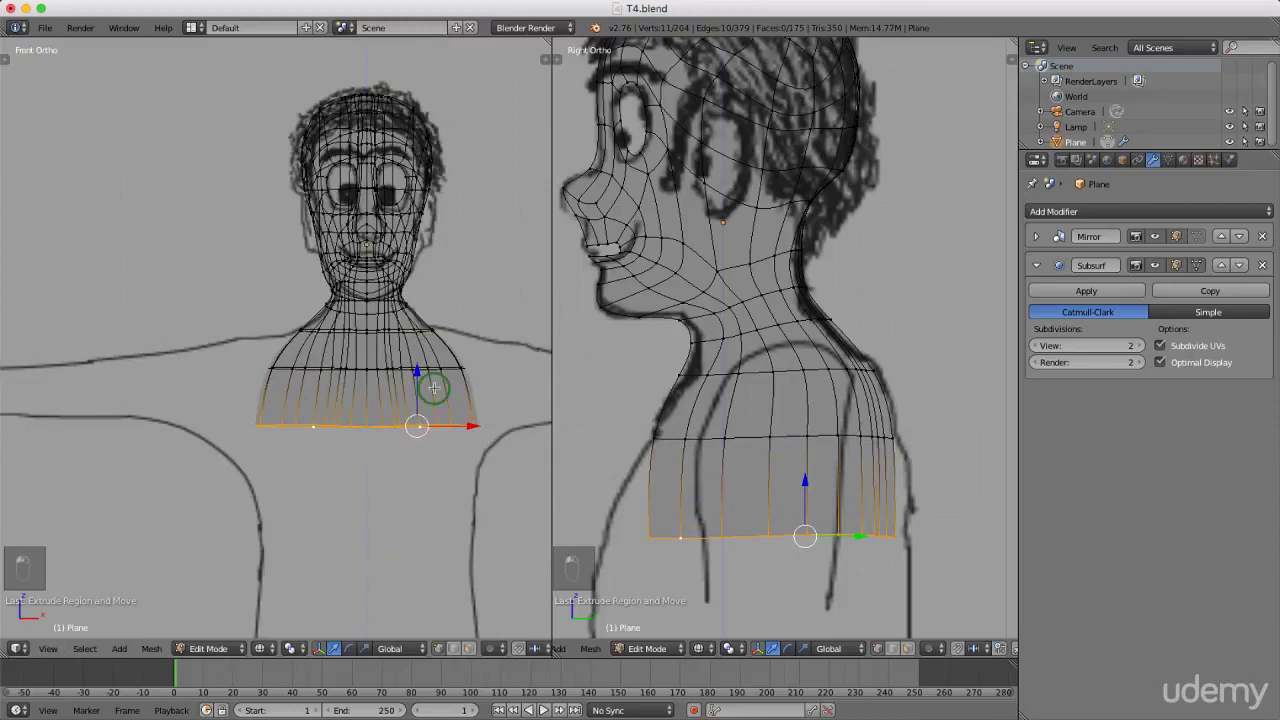
key(z)
click(440, 472)
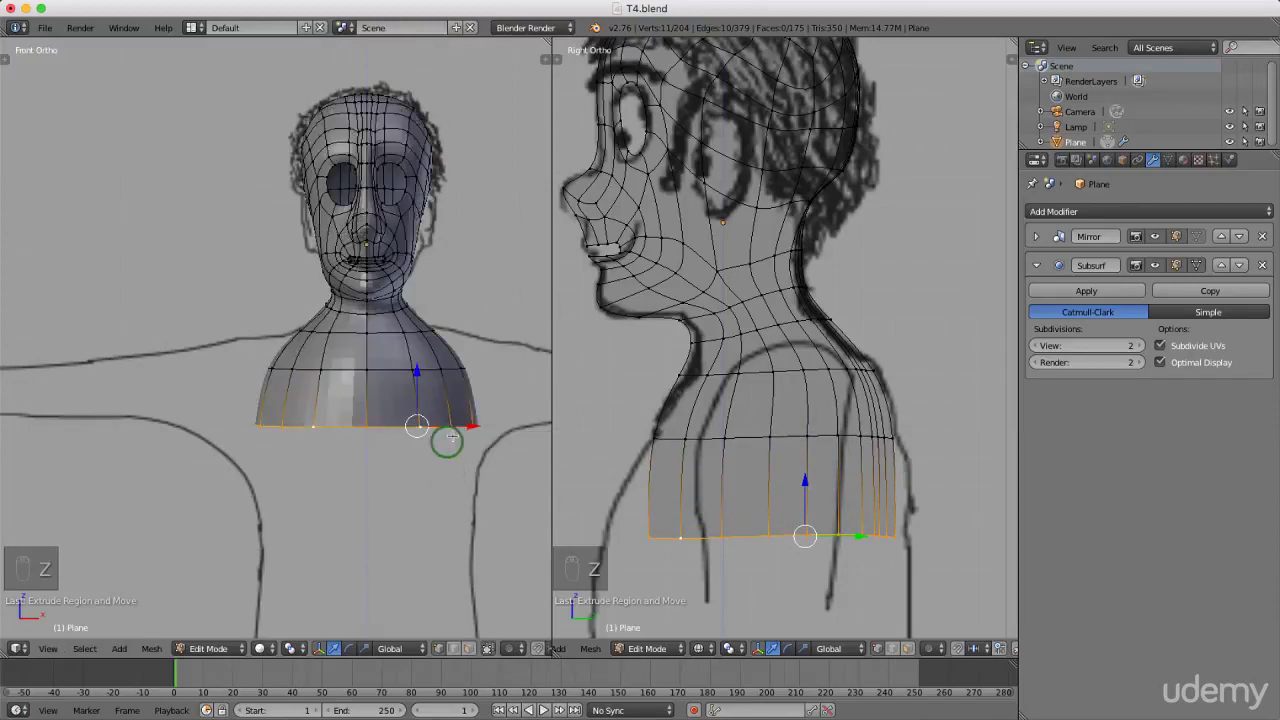
- Orbit to a three-quarter view and move a front side vertex of the new bottom rim forward along Y
middle_drag(482, 377, 390, 455)
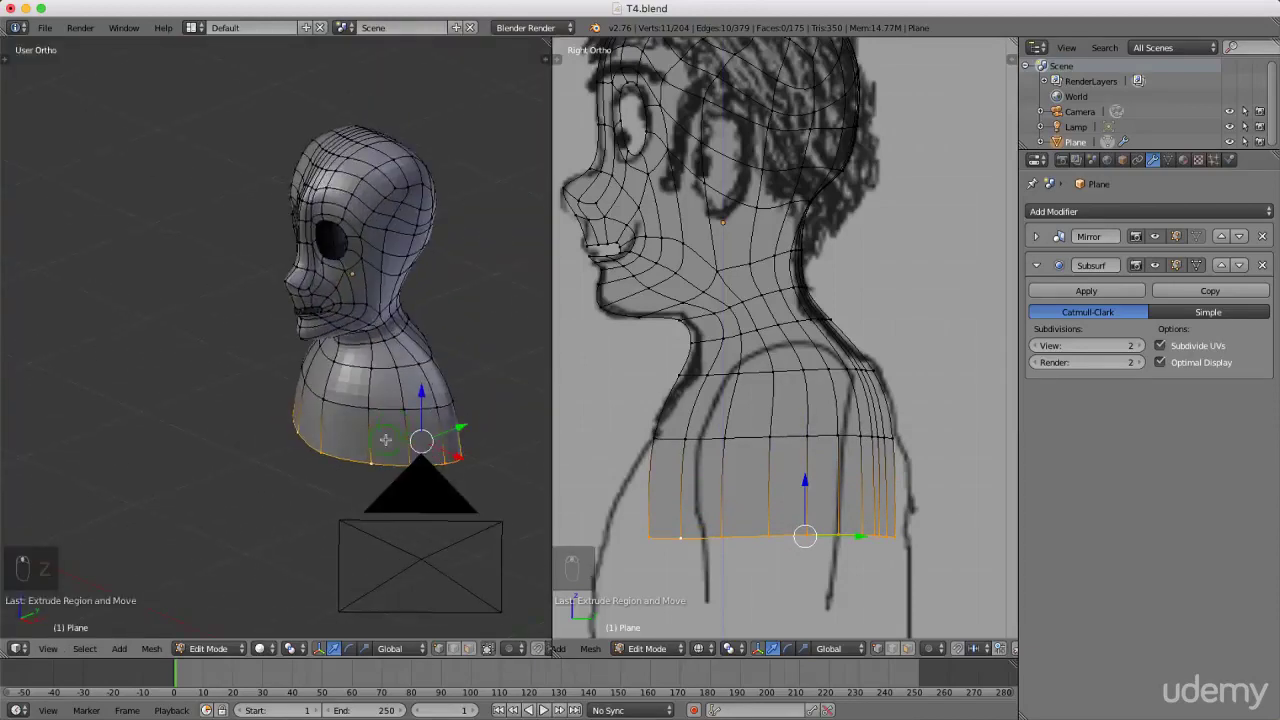
scroll(375, 461, up, 2)
right_click(372, 468)
key(g)
key(y)
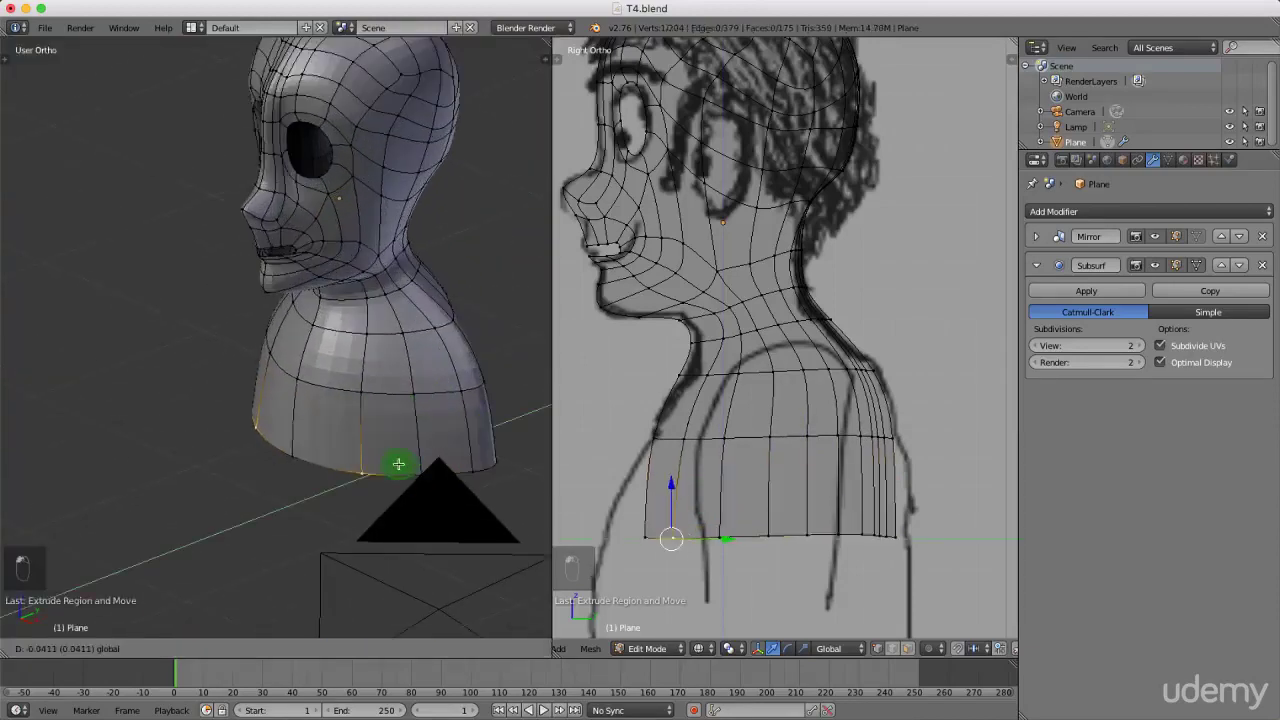
click(450, 429)
- Move the next side vertex of the bottom rim and the vertex directly above it forward along Y
middle_drag(450, 429, 409, 428)
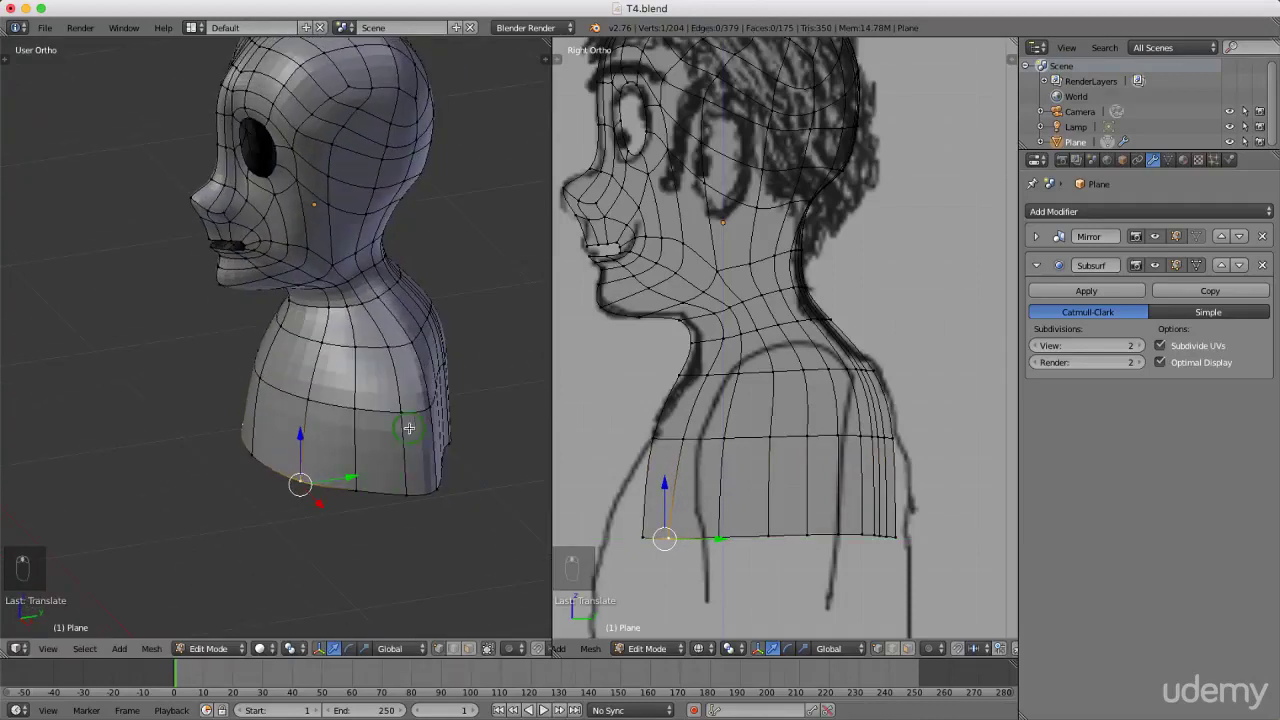
scroll(374, 483, up, 3)
key(g)
key(y)
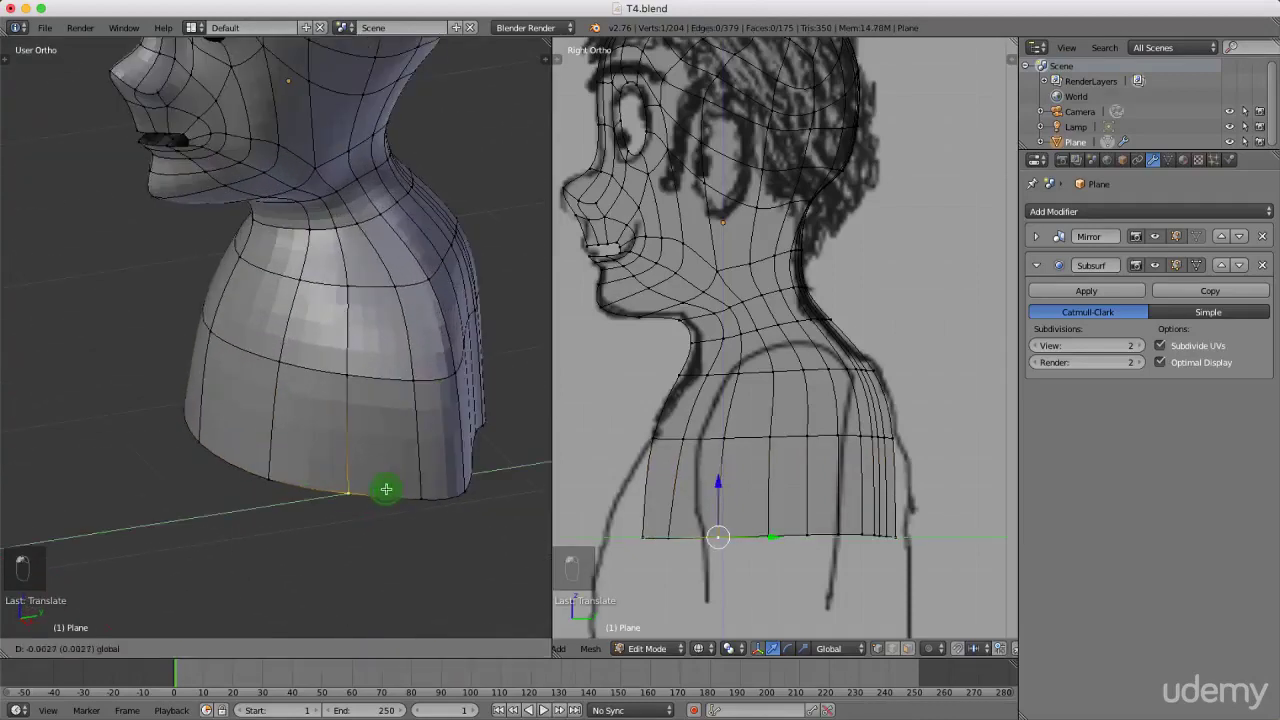
click(367, 491)
right_click(345, 371)
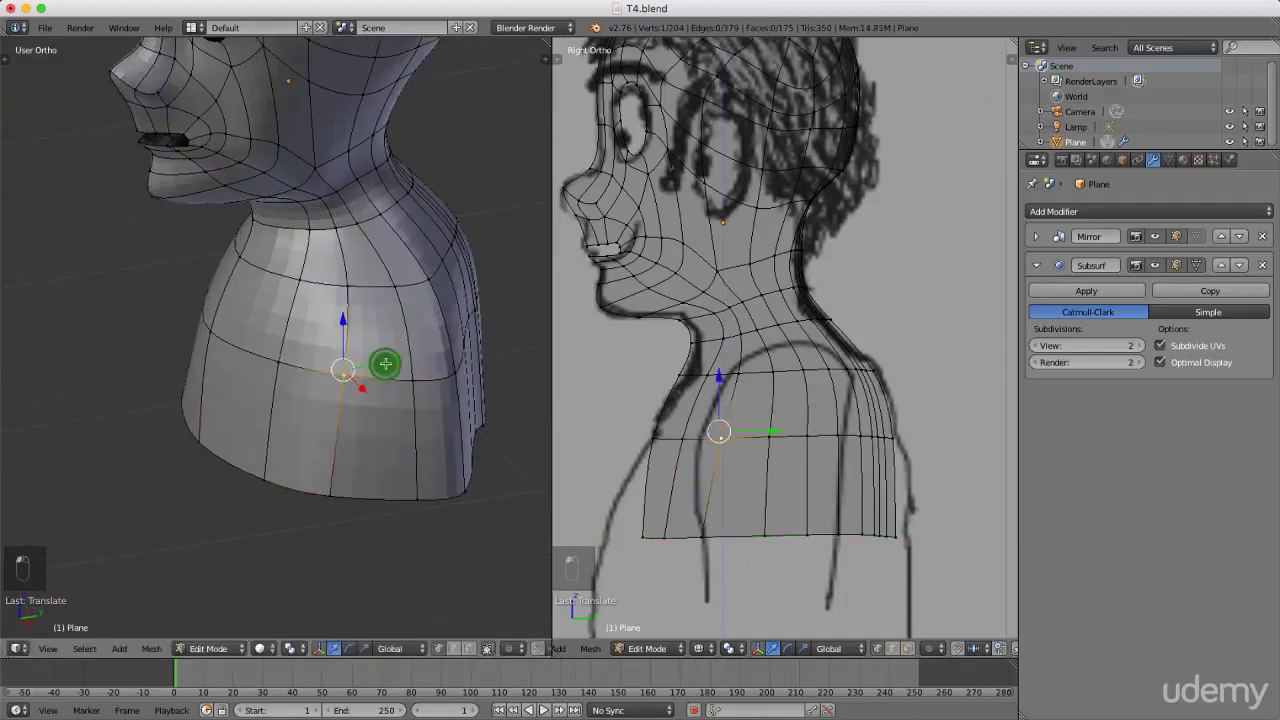
key(g)
key(y)
click(356, 367)
- Move two outer back vertices in the loop above the rim backward along Y to round the upper back
right_click(323, 351)
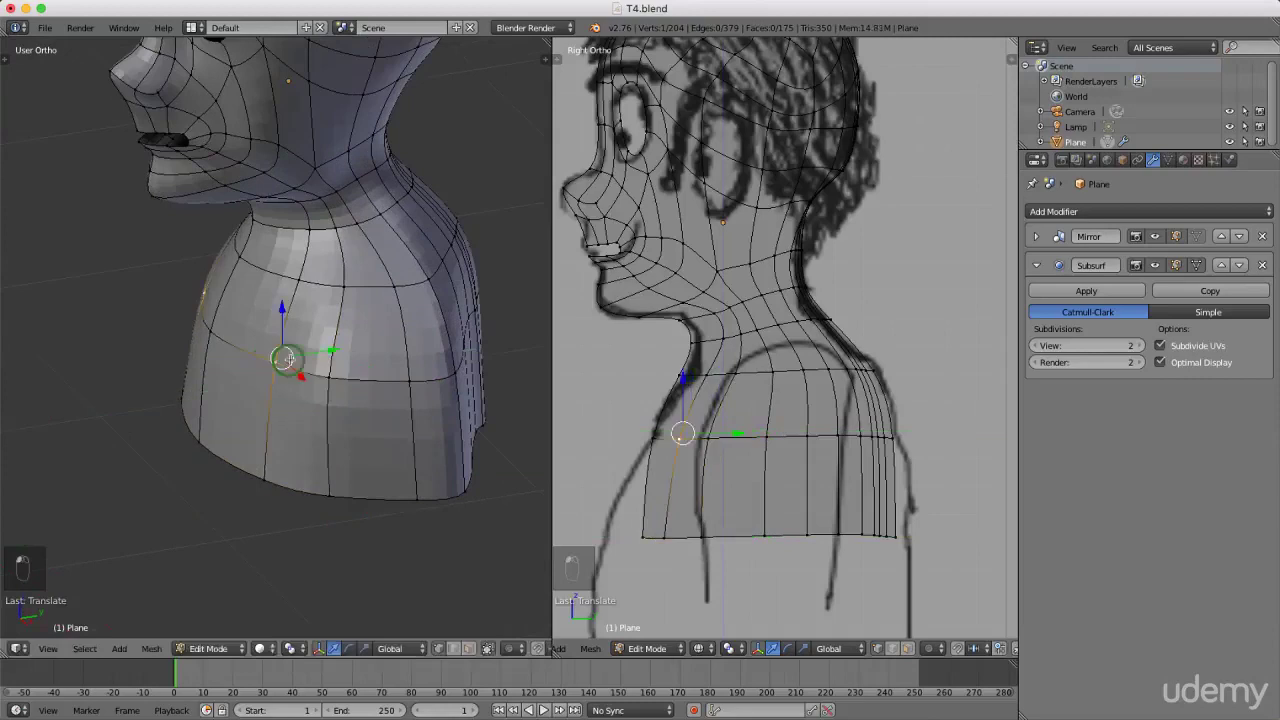
right_click(342, 375)
middle_drag(342, 375, 355, 418)
right_click(389, 379)
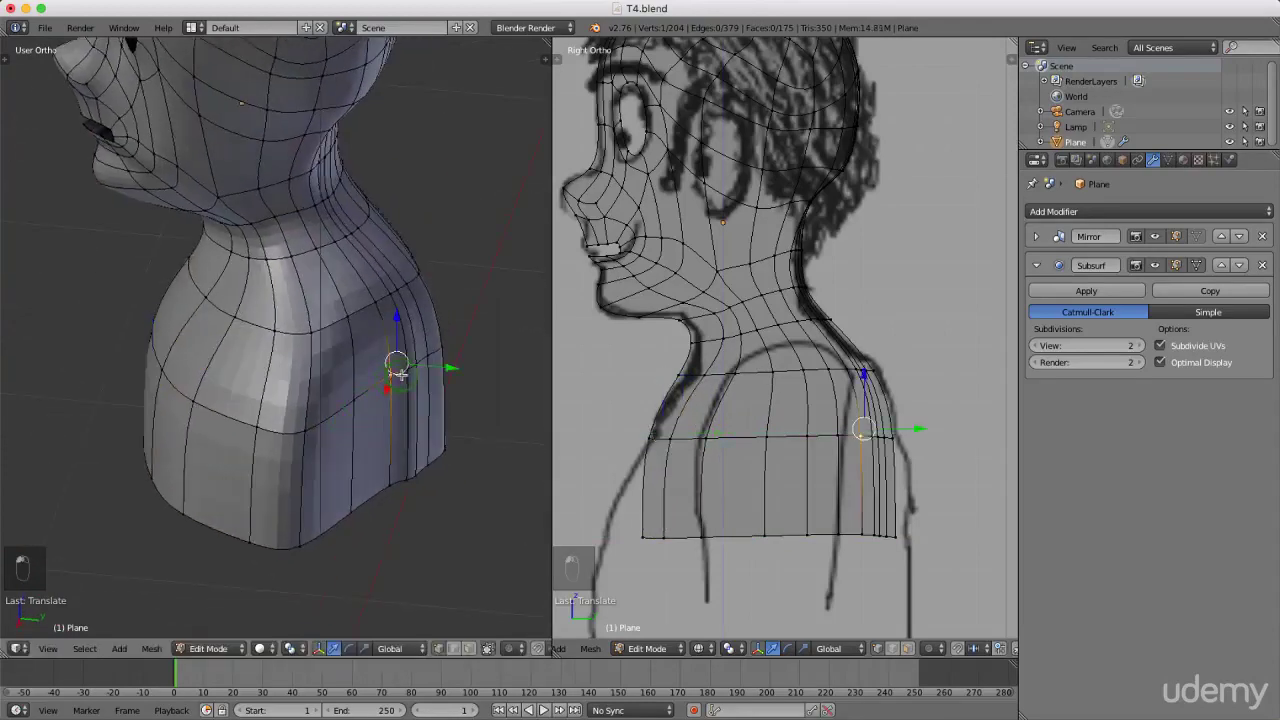
scroll(400, 366, up, 2)
key(g)
key(y)
click(462, 364)
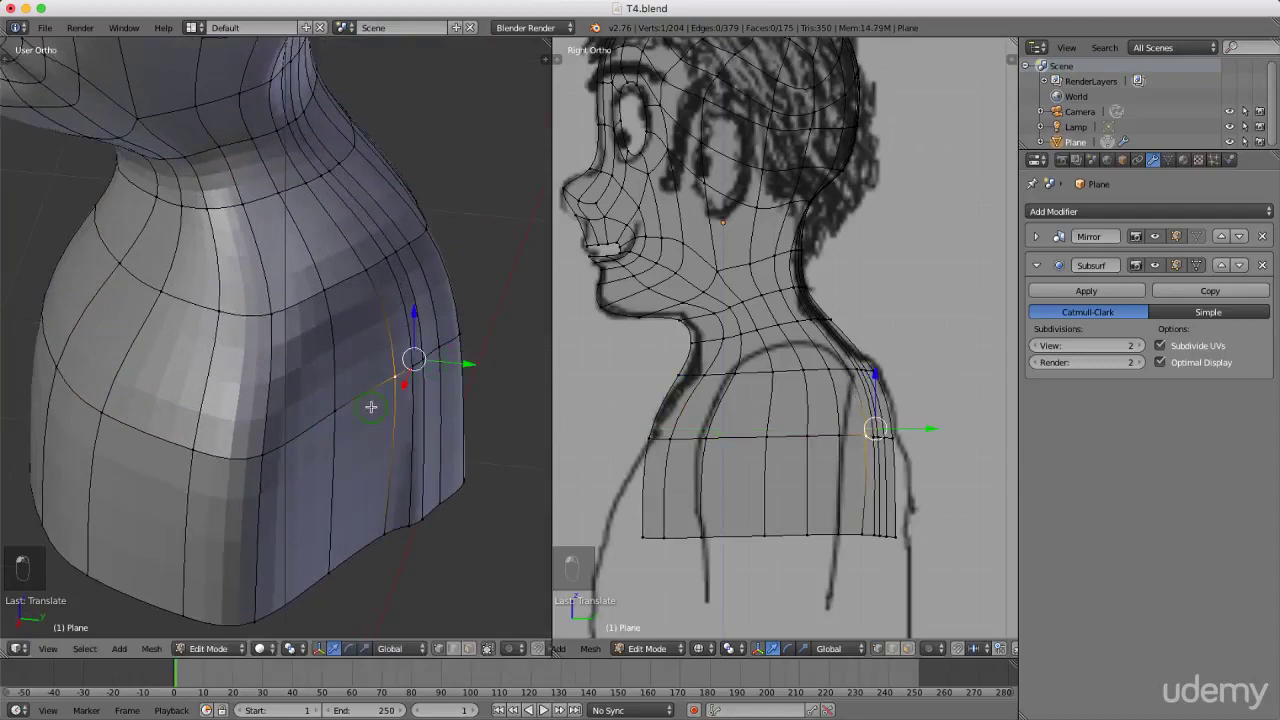
right_click(336, 406)
key(g)
key(y)
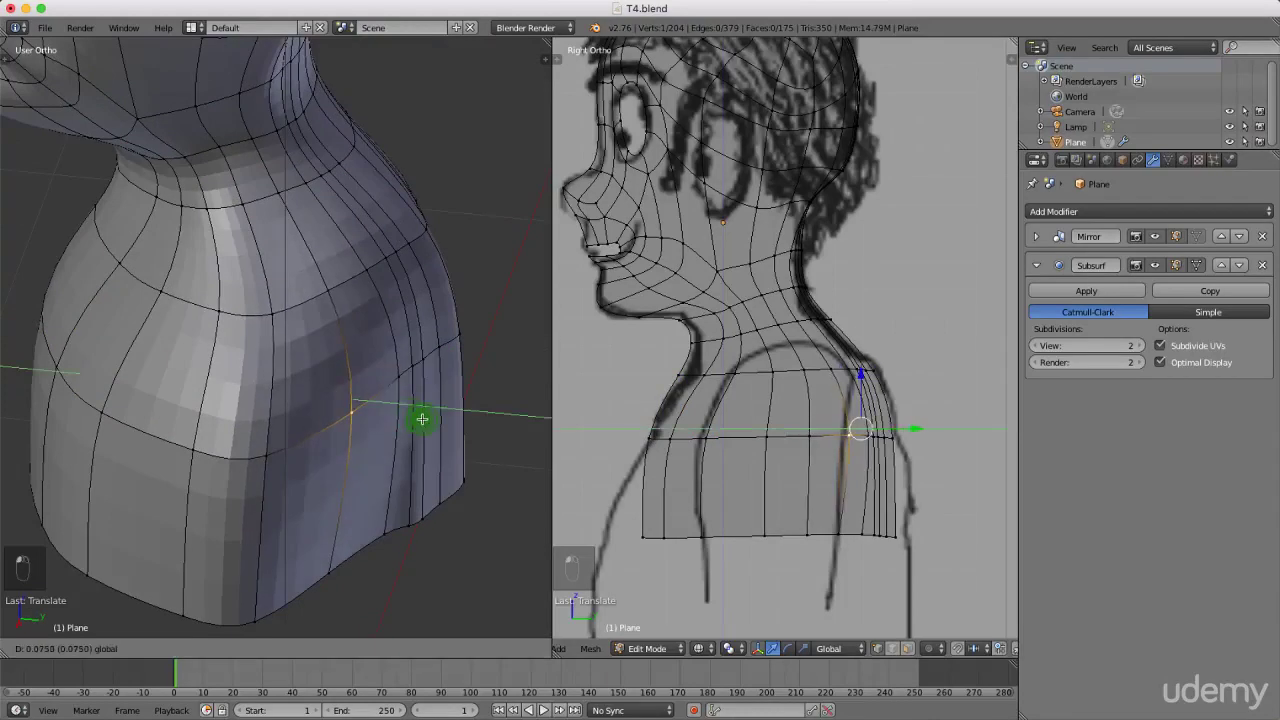
click(395, 530)
- Move the two matching outer back vertices of the bottom rim backward along Y
right_click(395, 533)
key(g)
key(y)
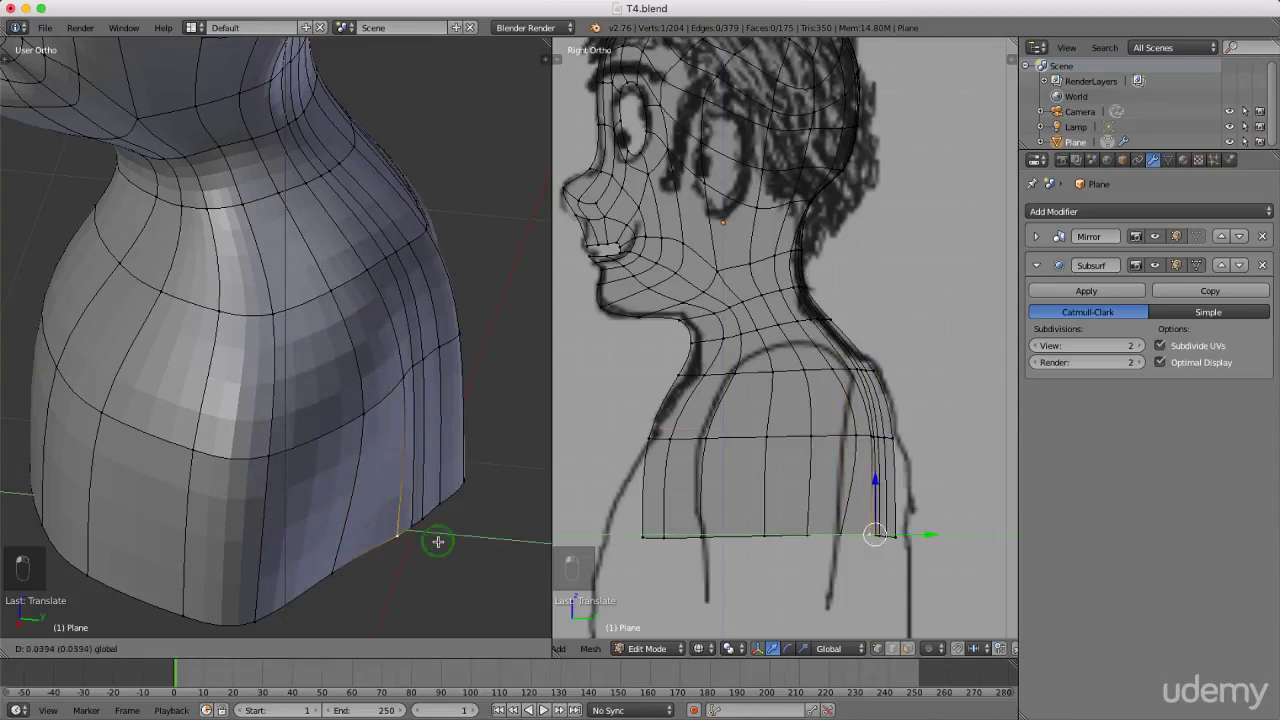
click(437, 540)
right_click(368, 571)
key(g)
key(y)
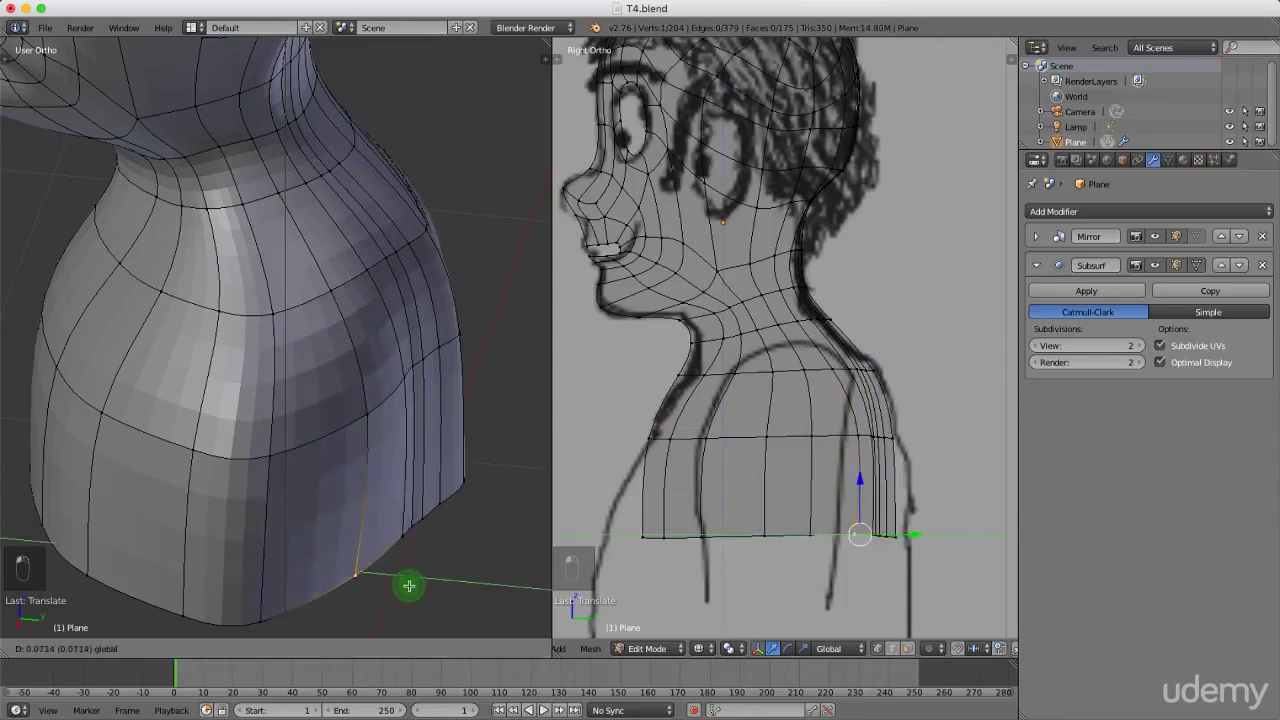
click(382, 589)
- Move the bottom rim's rear side corner vertex and the vertex directly above it backward along Y
right_click(293, 613)
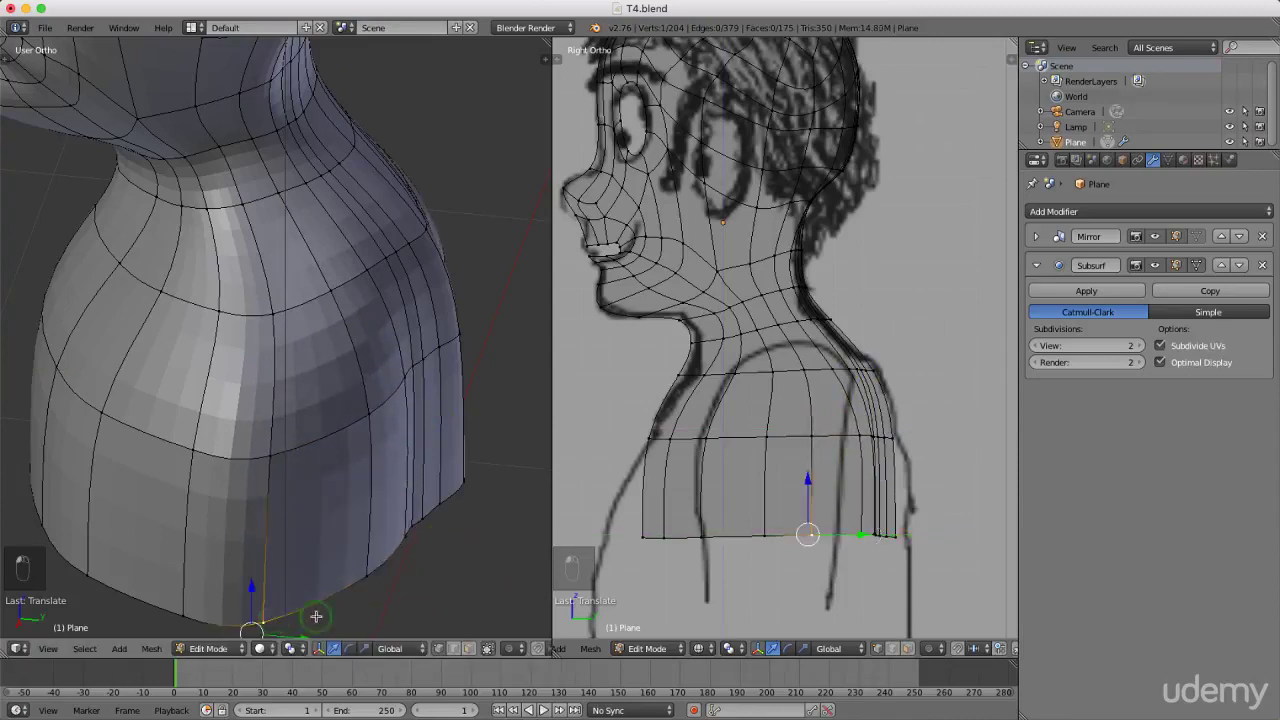
scroll(327, 496, down, 2)
key(g)
key(y)
click(329, 505)
right_click(295, 463)
scroll(295, 465, up, 2)
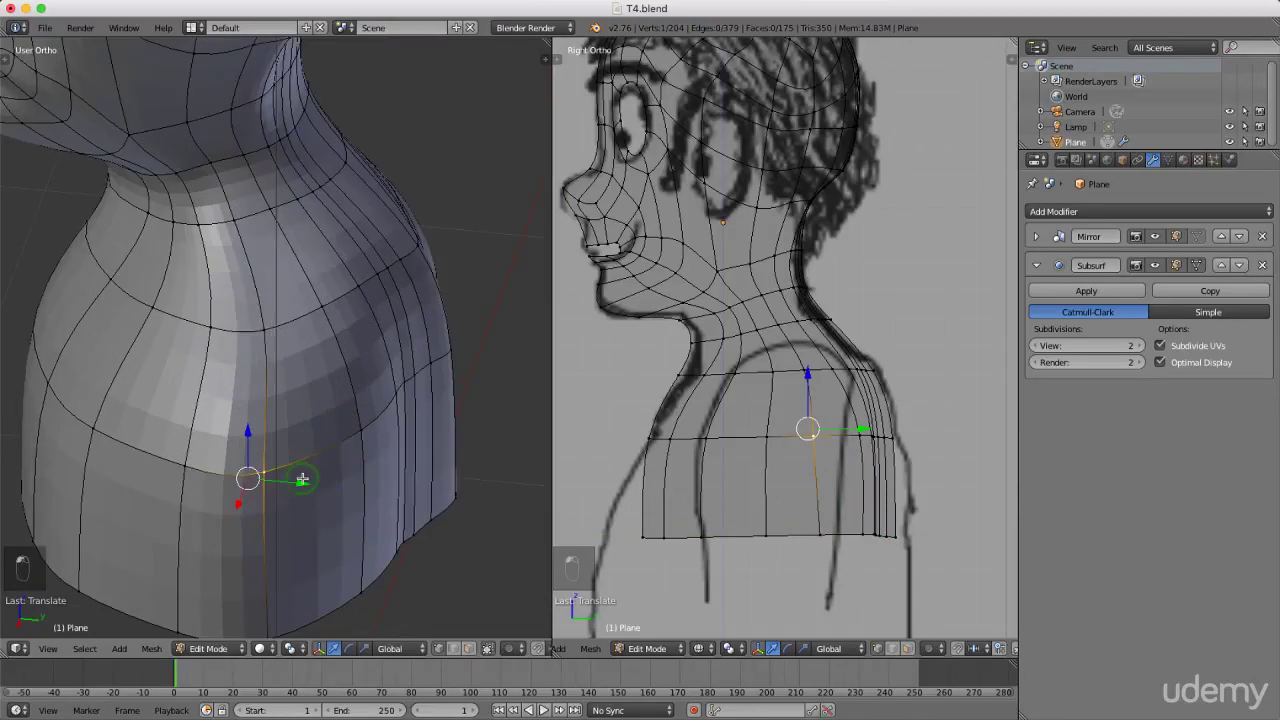
key(g)
key(y)
click(312, 487)
- Move the two vertices nearest the spine in the loop above the rim backward along Y
right_click(370, 430)
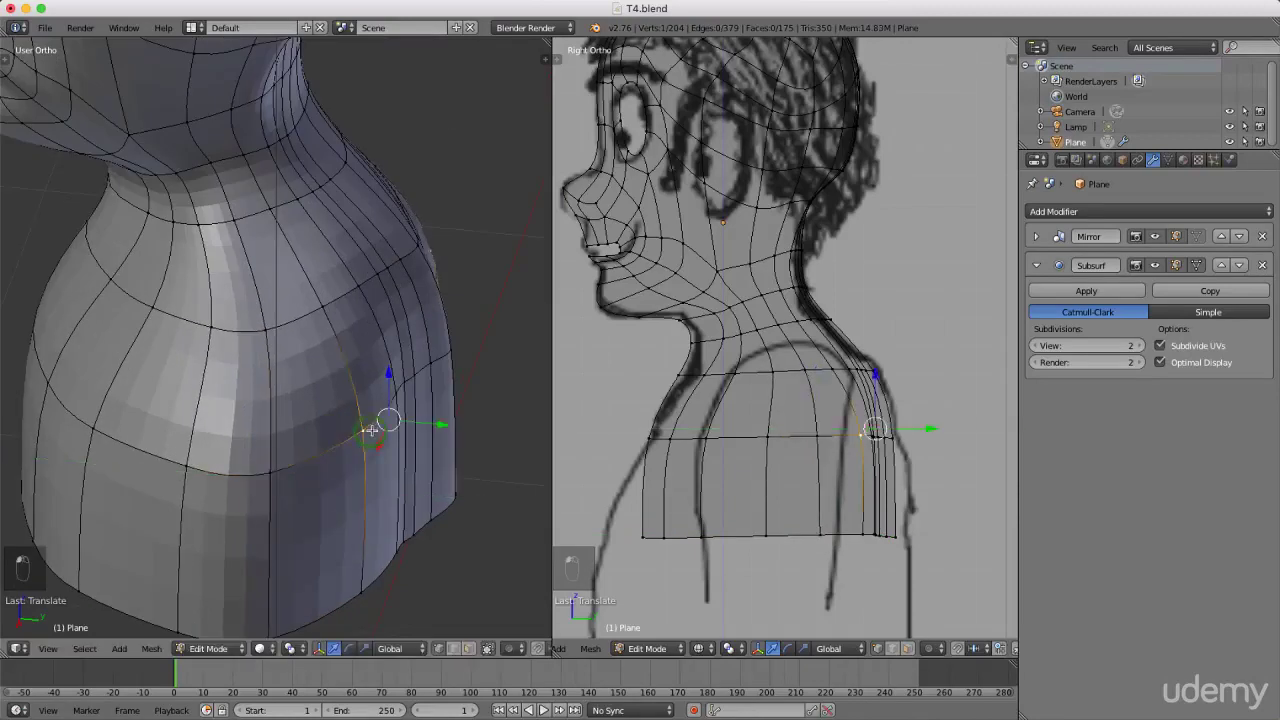
scroll(426, 368, up, 3)
right_click(430, 359)
key(g)
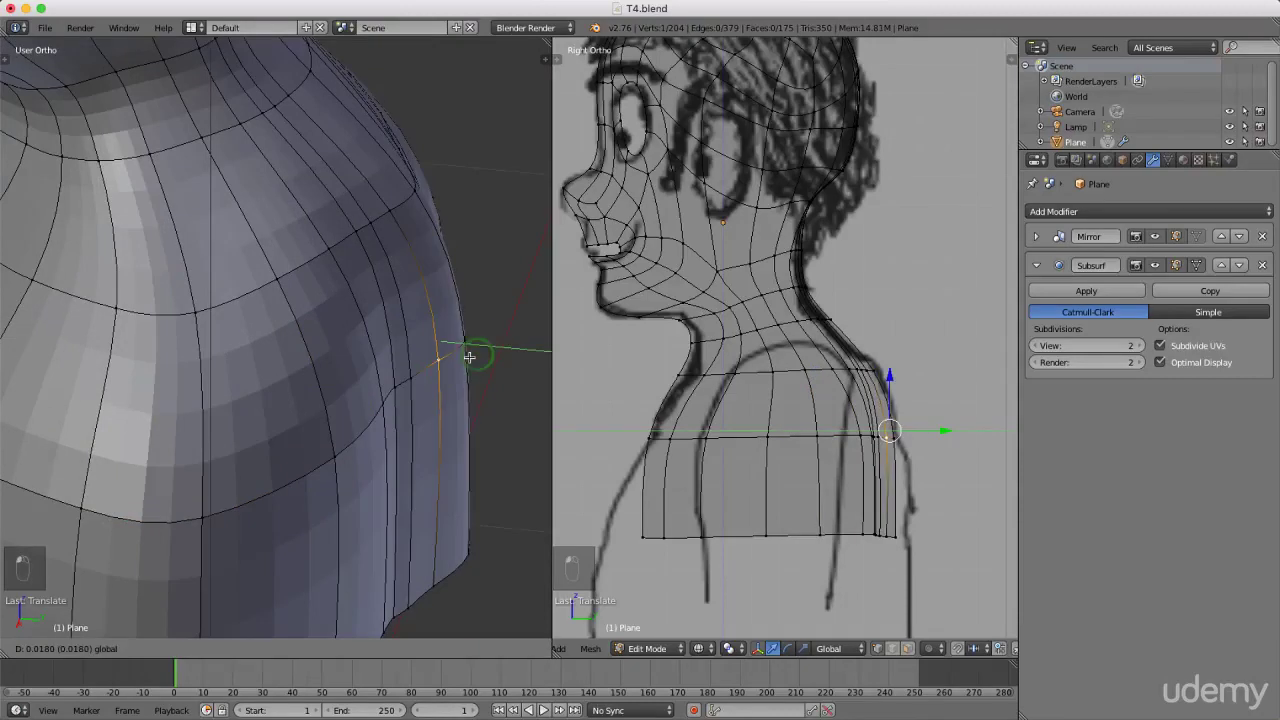
click(491, 347)
right_click(412, 375)
key(g)
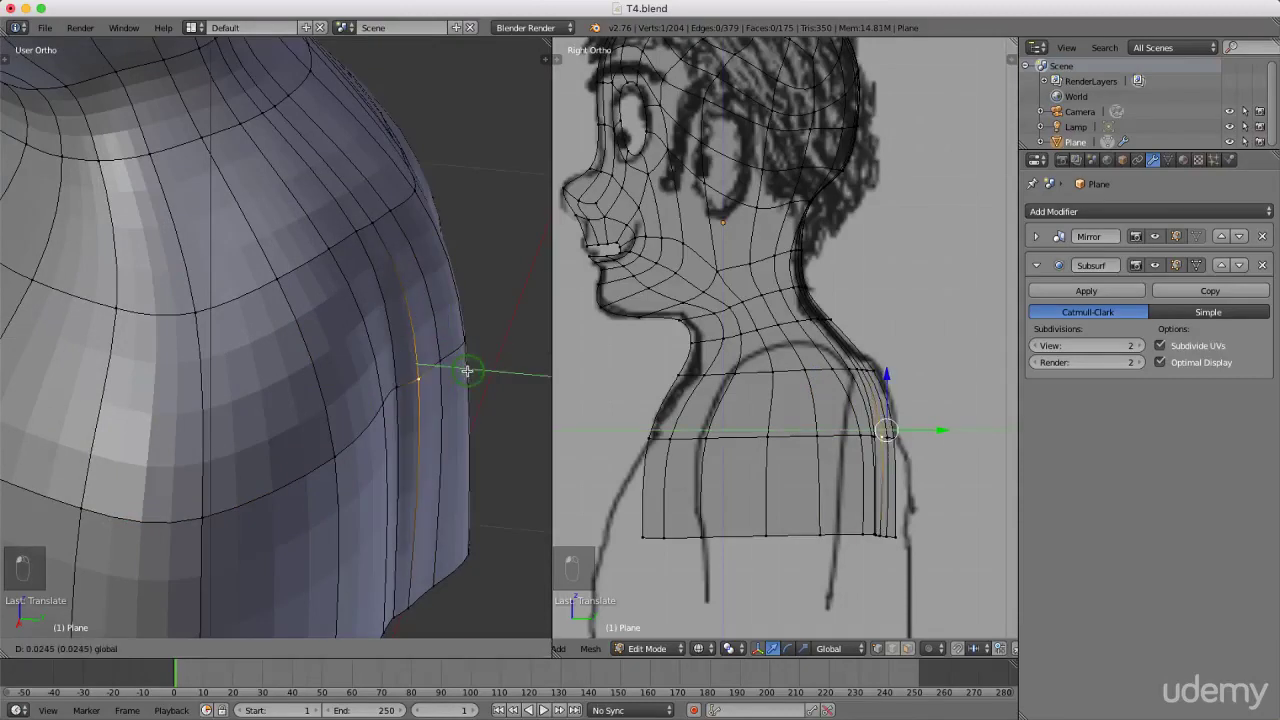
click(429, 388)
- Adjust the next vertex away from the spine in the same loop along Y to smooth the back's curve
key(g)
key(y)
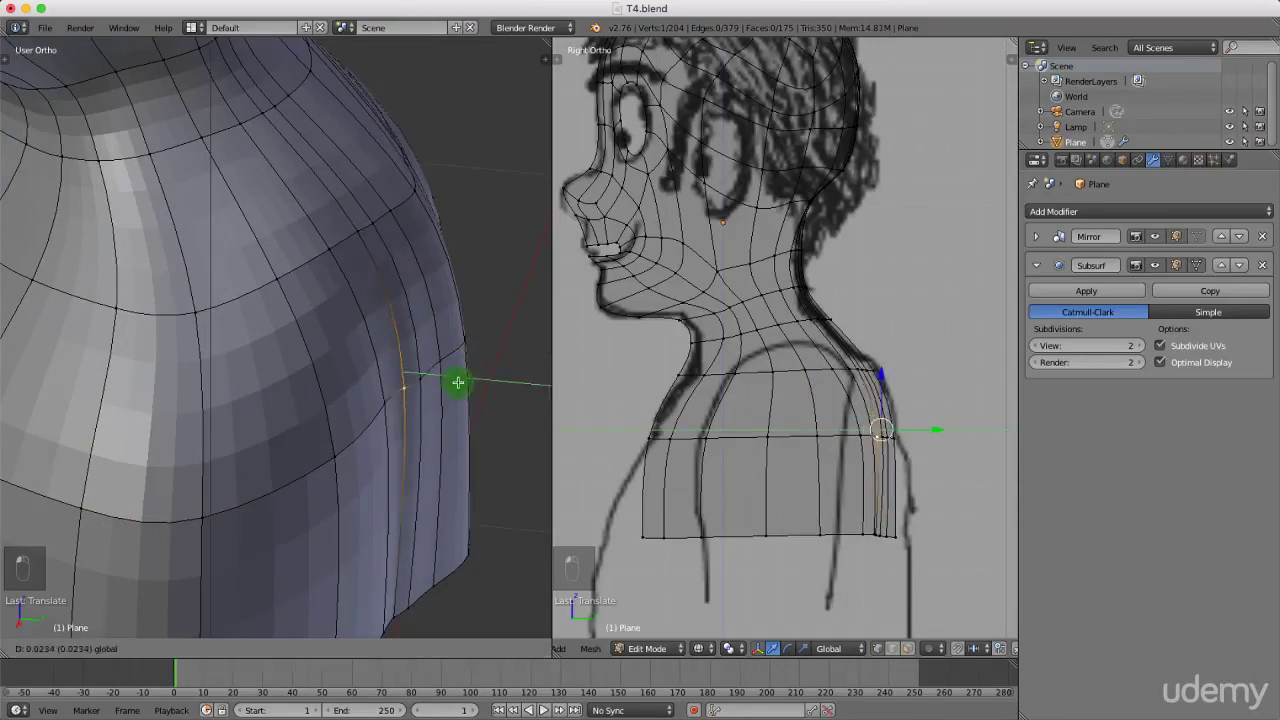
right_click(405, 401)
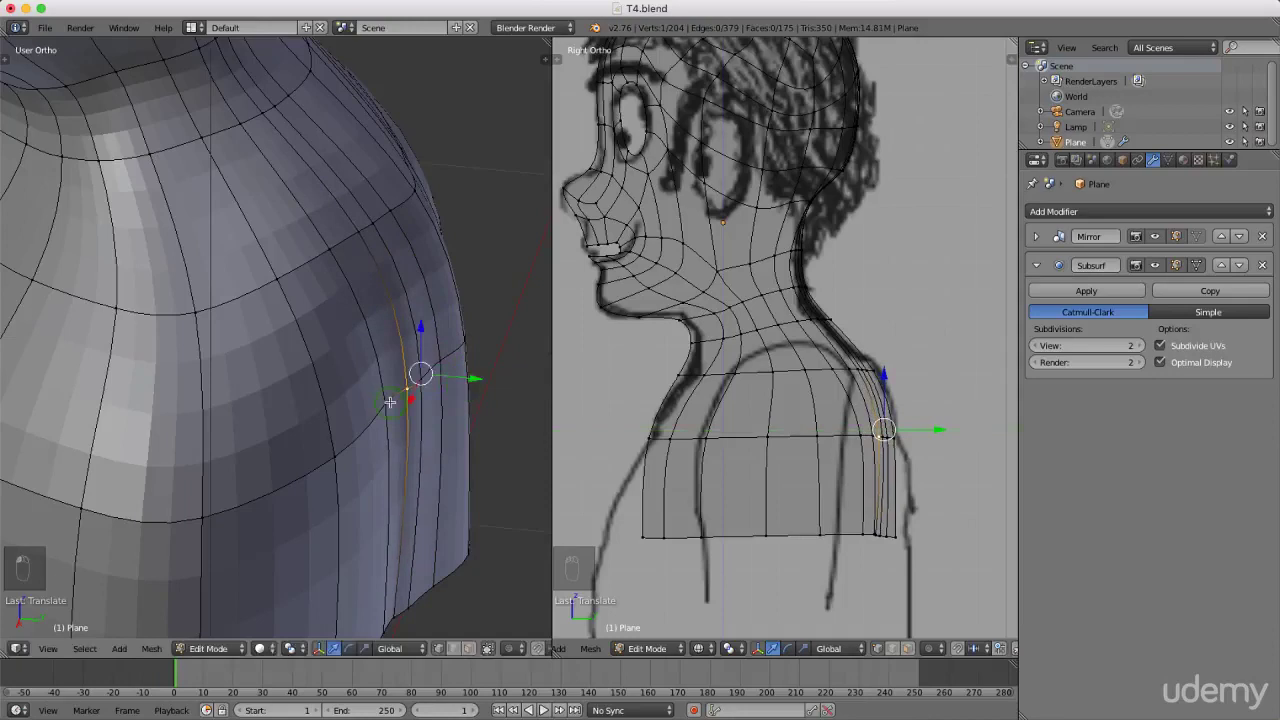
key(g)
key(y)
click(447, 389)
scroll(400, 420, down, 3)
middle_drag(375, 460, 245, 415)
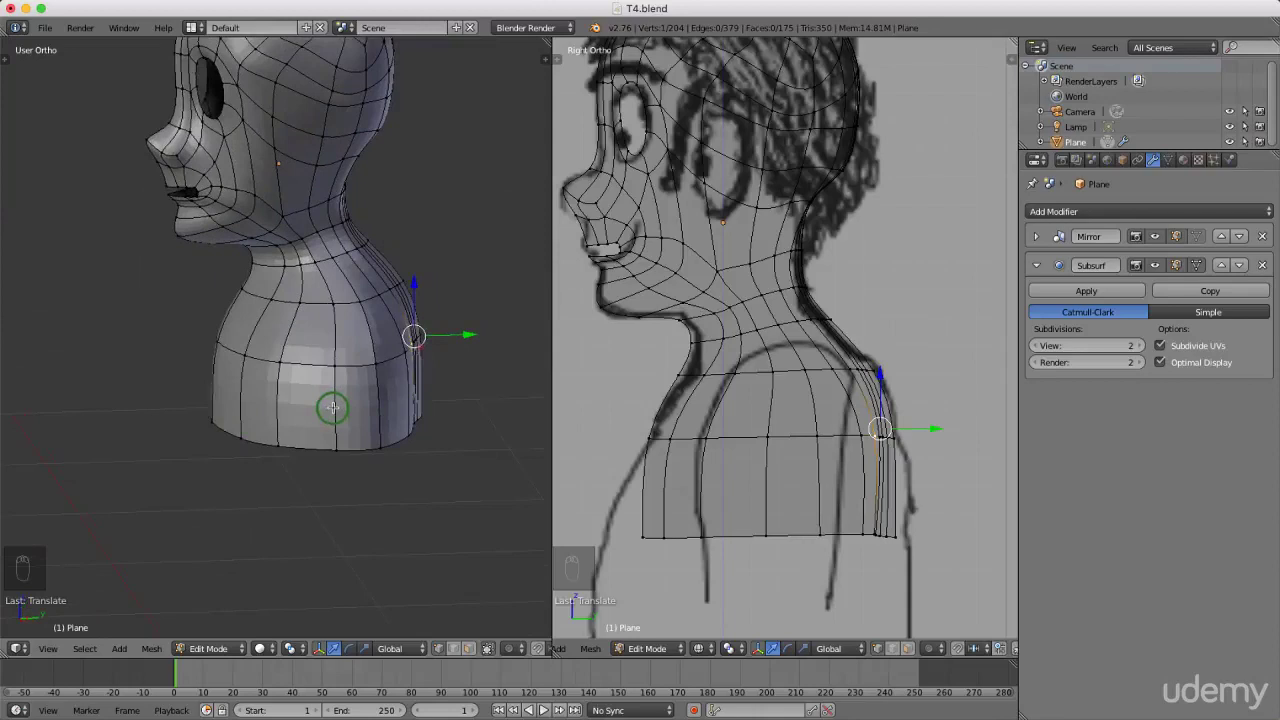
- Move the outer back vertex of the bottom rim backward along Y by about 0.075, working from the top view
key(KP_1)
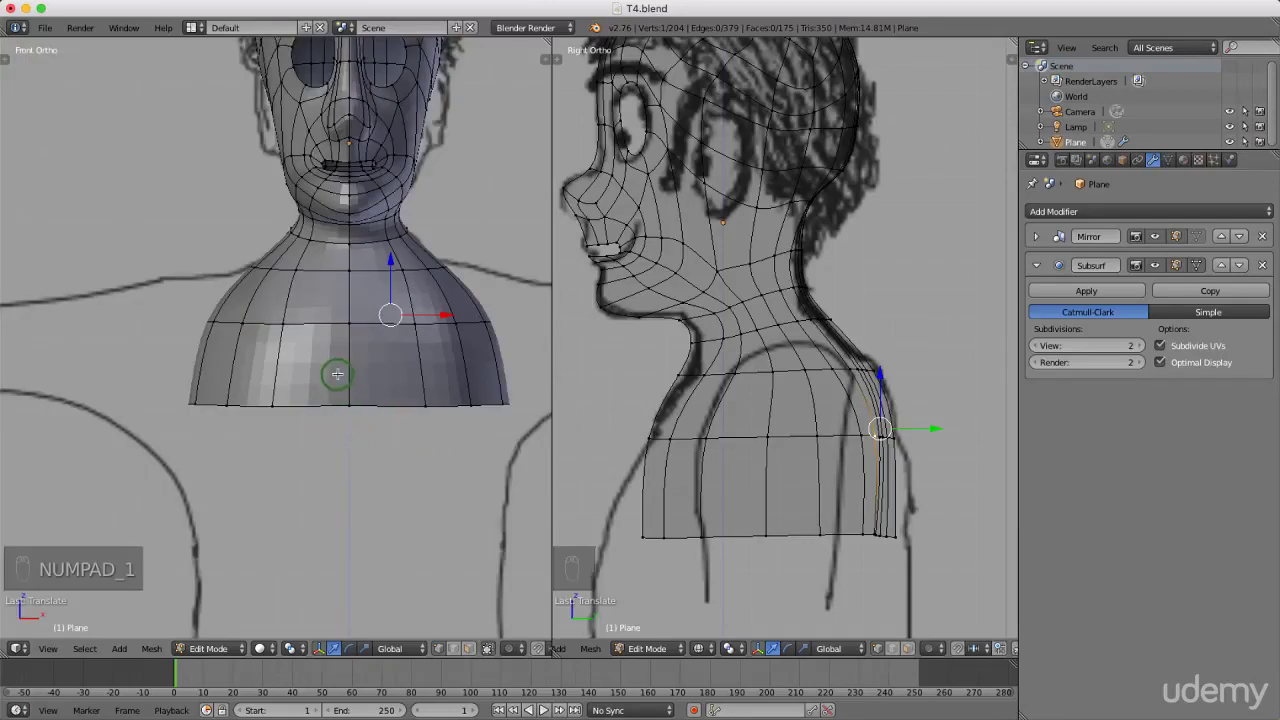
key(KP_7)
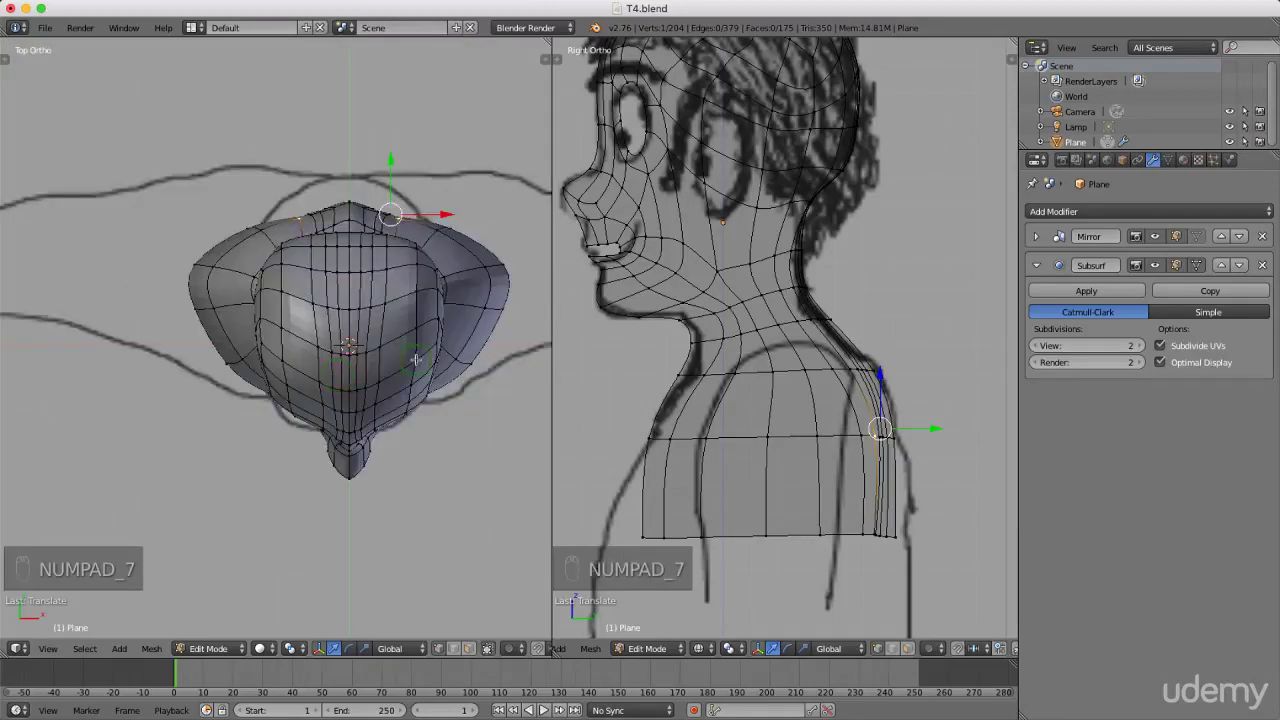
scroll(444, 316, up, 2)
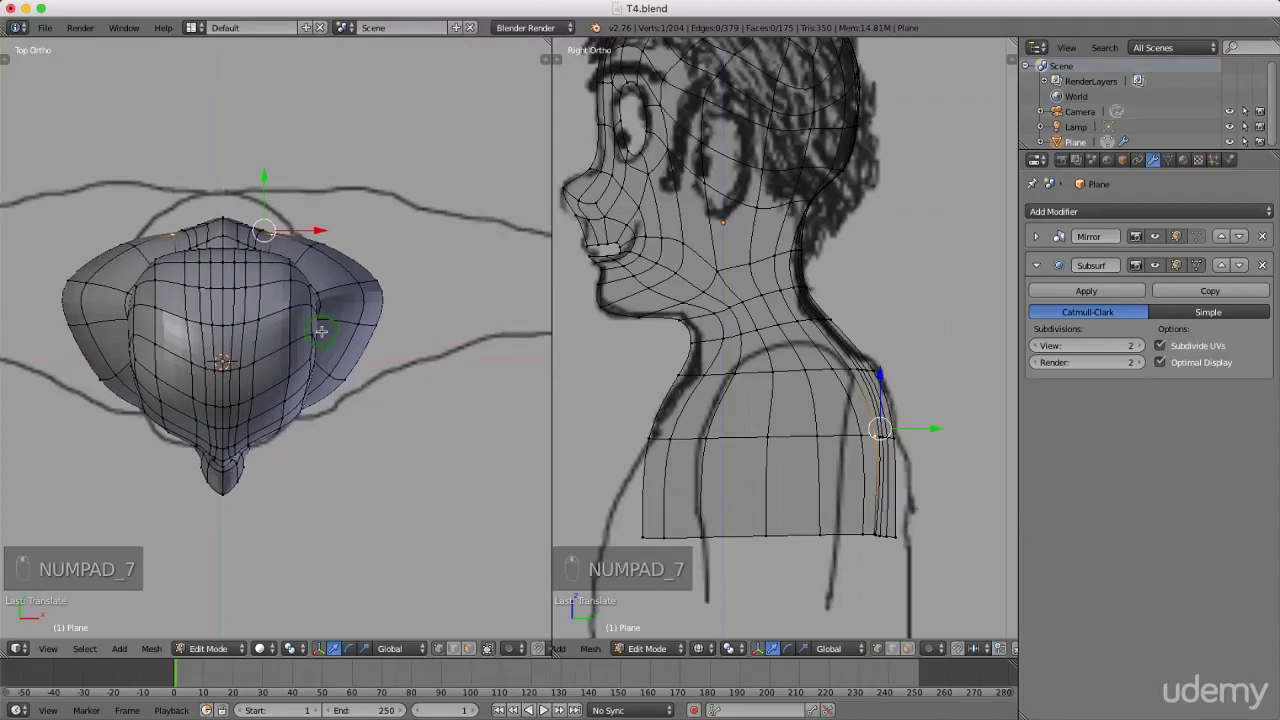
scroll(333, 250, up, 2)
right_click(323, 229)
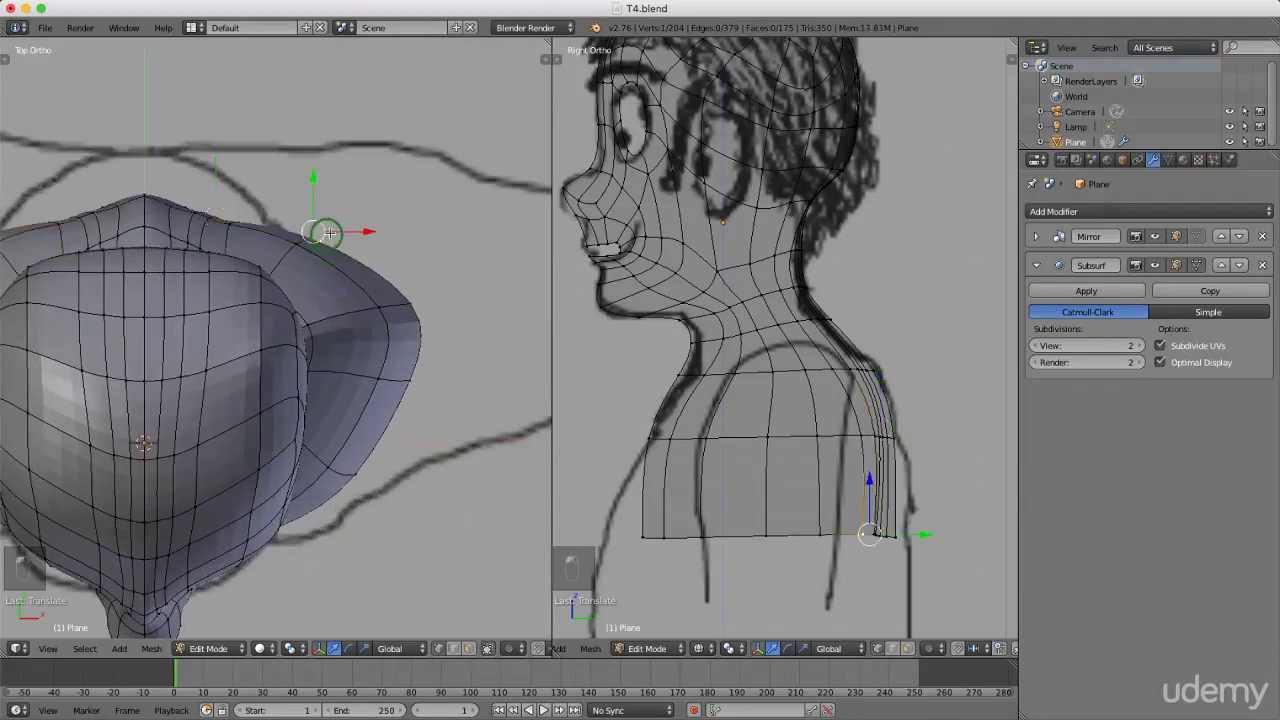
key(g)
key(y)
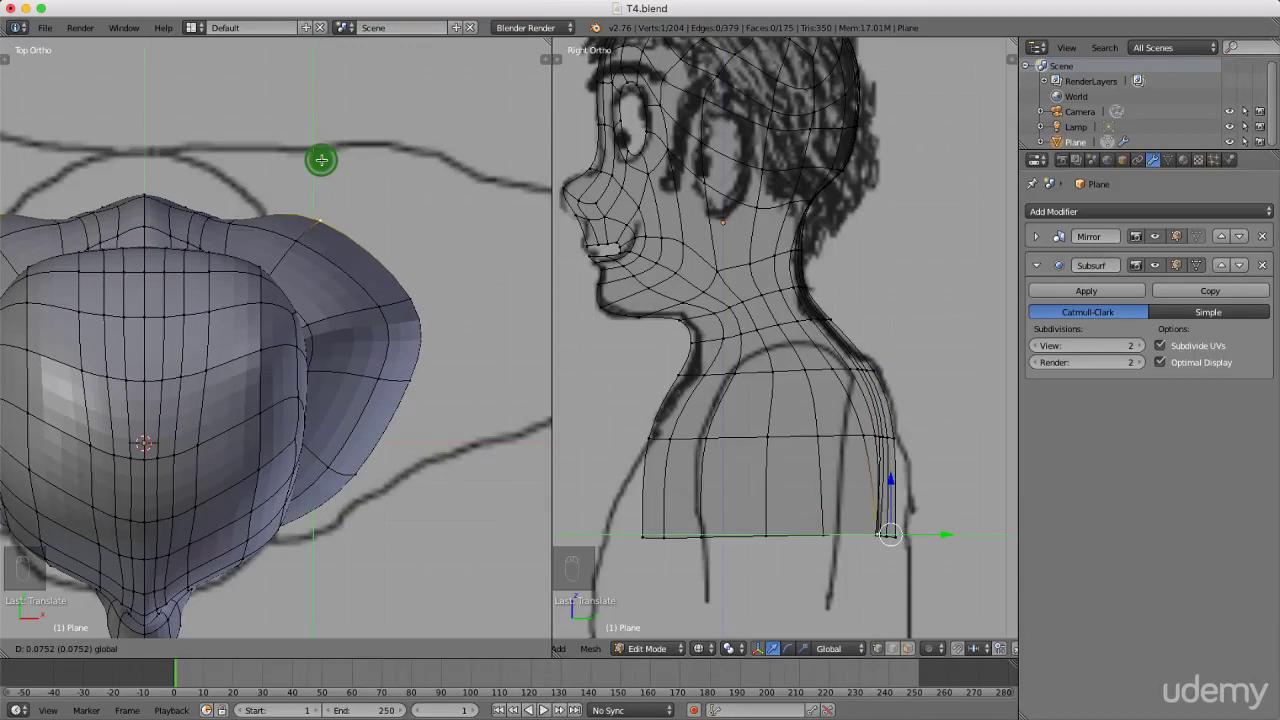
click(321, 160)
- Move the remaining bottom rim vertices near the spine backward along Y into a smooth rounded back contour
scroll(206, 229, up, 4)
middle_drag(234, 209, 266, 187)
right_click(266, 187)
drag(266, 150, 177, 114)
right_click(240, 183)
right_click(221, 176)
right_click(177, 149)
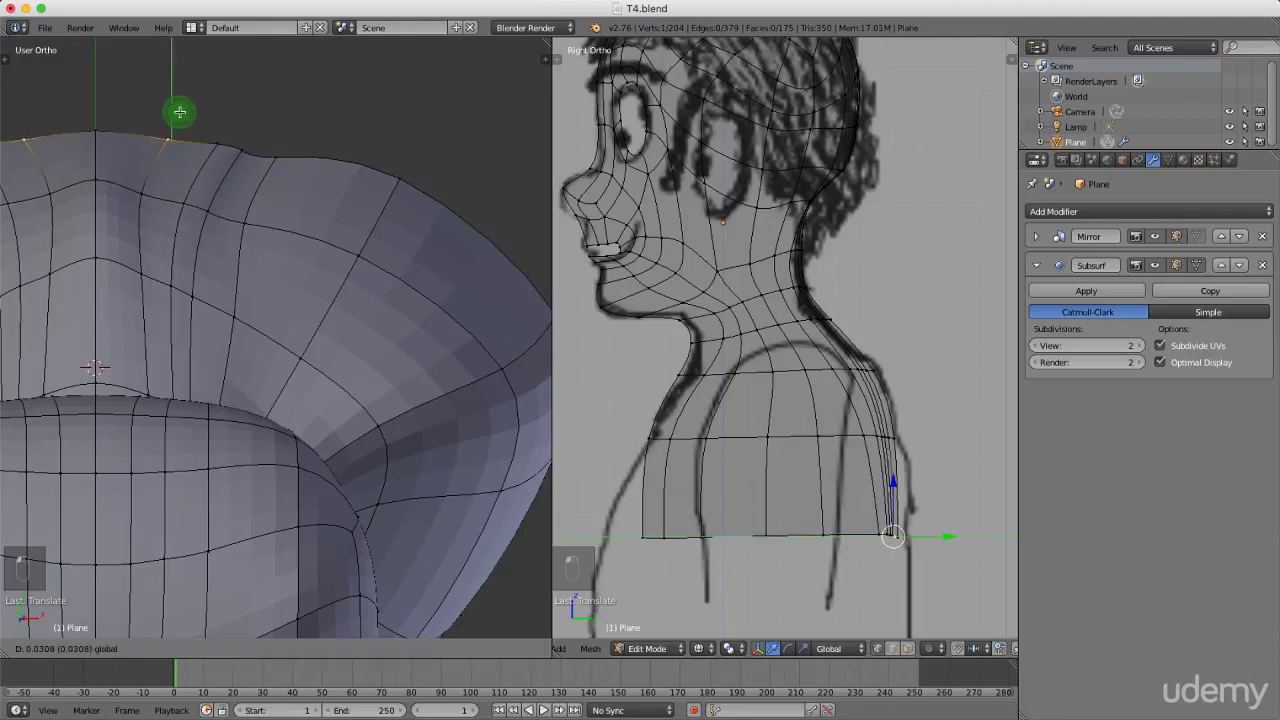
right_click(262, 152)
mouse_move(260, 126)
mouse_down()
mouse_move(274, 123)
mouse_move(257, 119)
mouse_up()
- Select the entire bottom edge loop and scale it along Y to about 1.2 to match the side reference
key(KP_7)
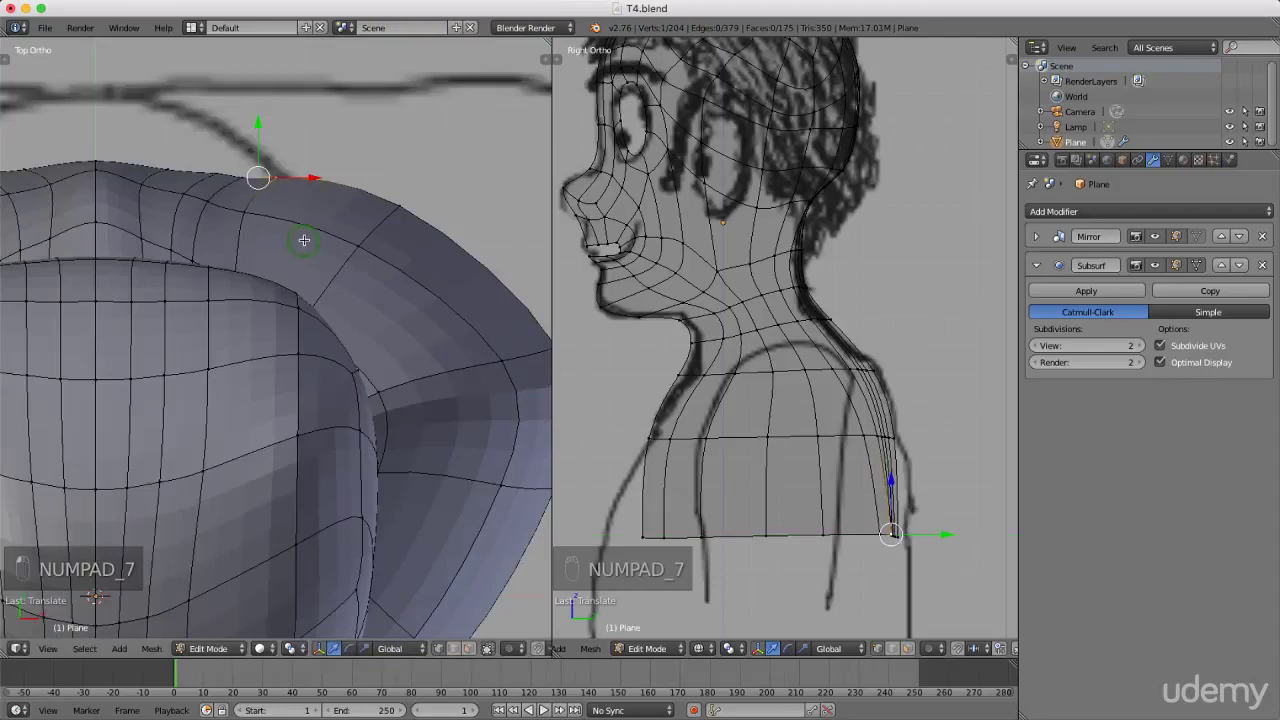
scroll(303, 241, down, 5)
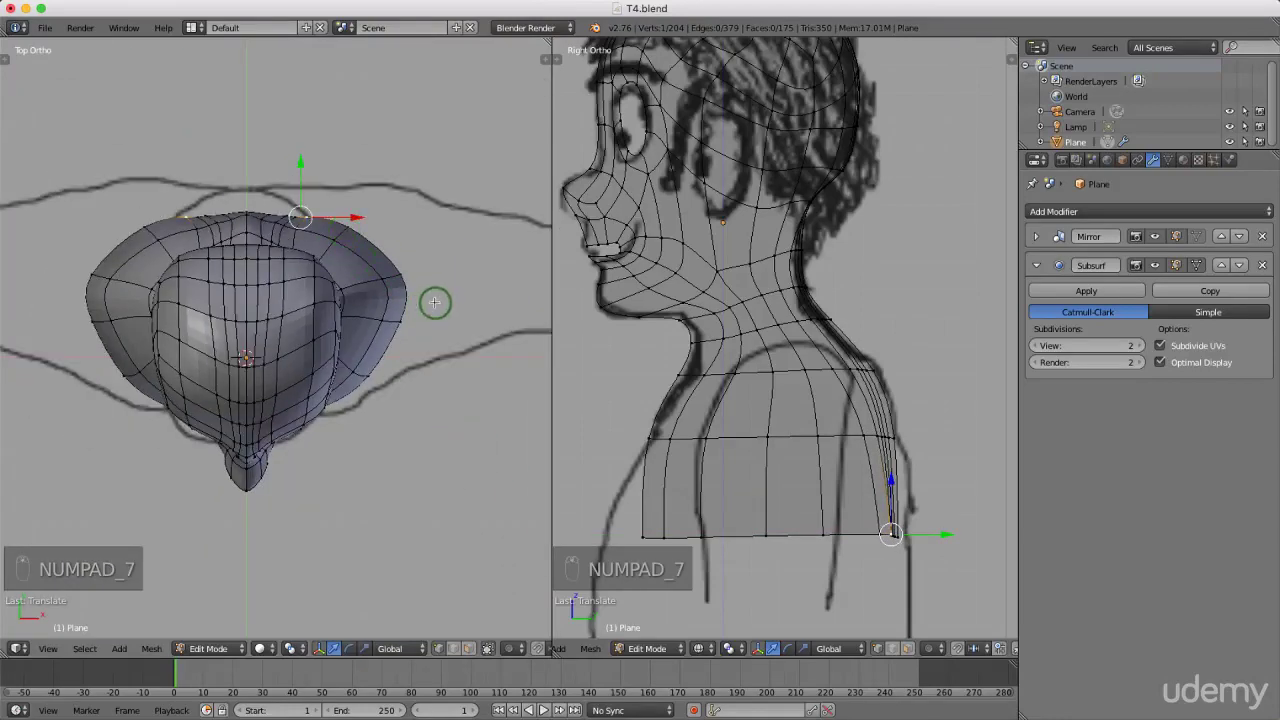
shift+middle_drag(437, 303, 447, 297)
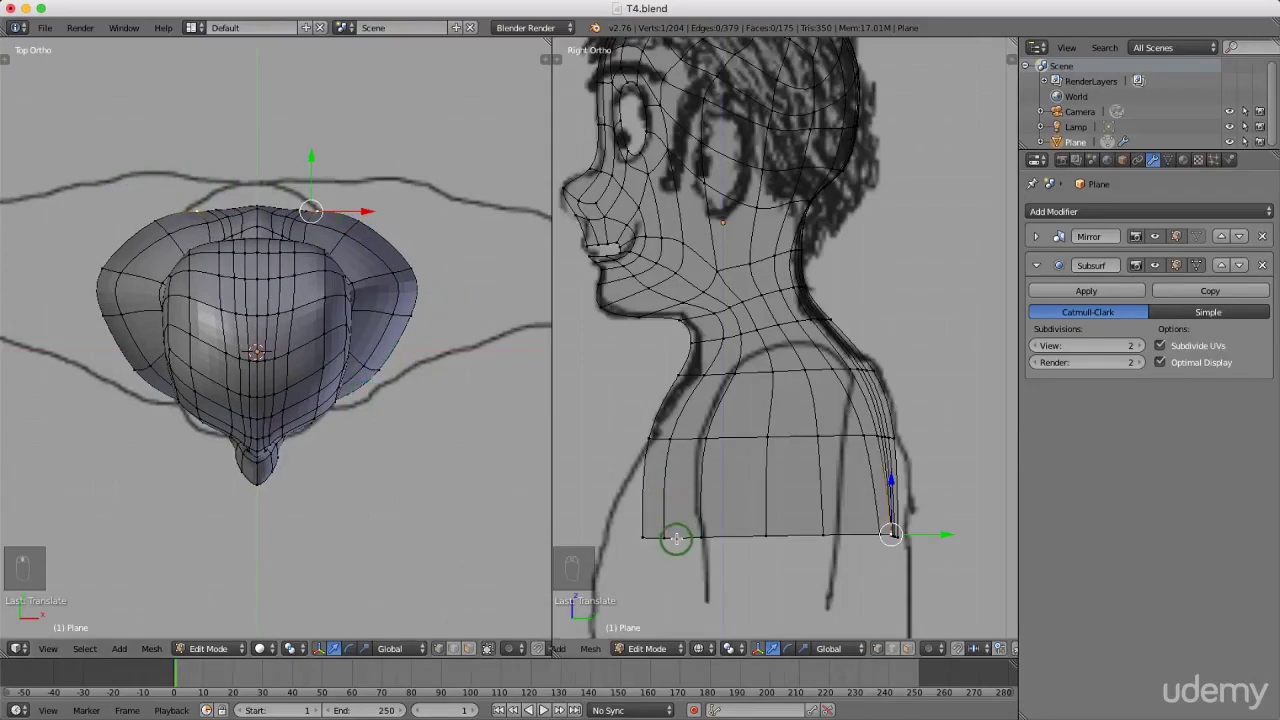
mouse_move(350, 292)
middle_down()
mouse_move(329, 346)
mouse_move(359, 290)
middle_up()
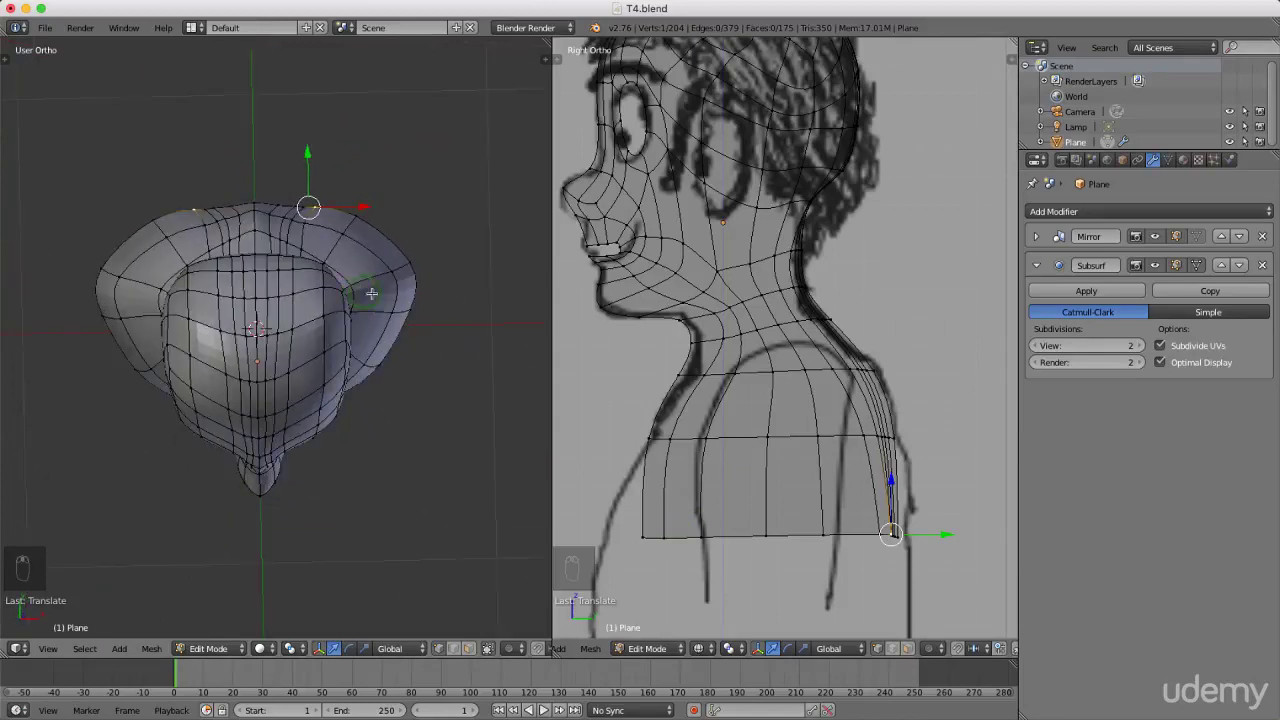
key(KP_7)
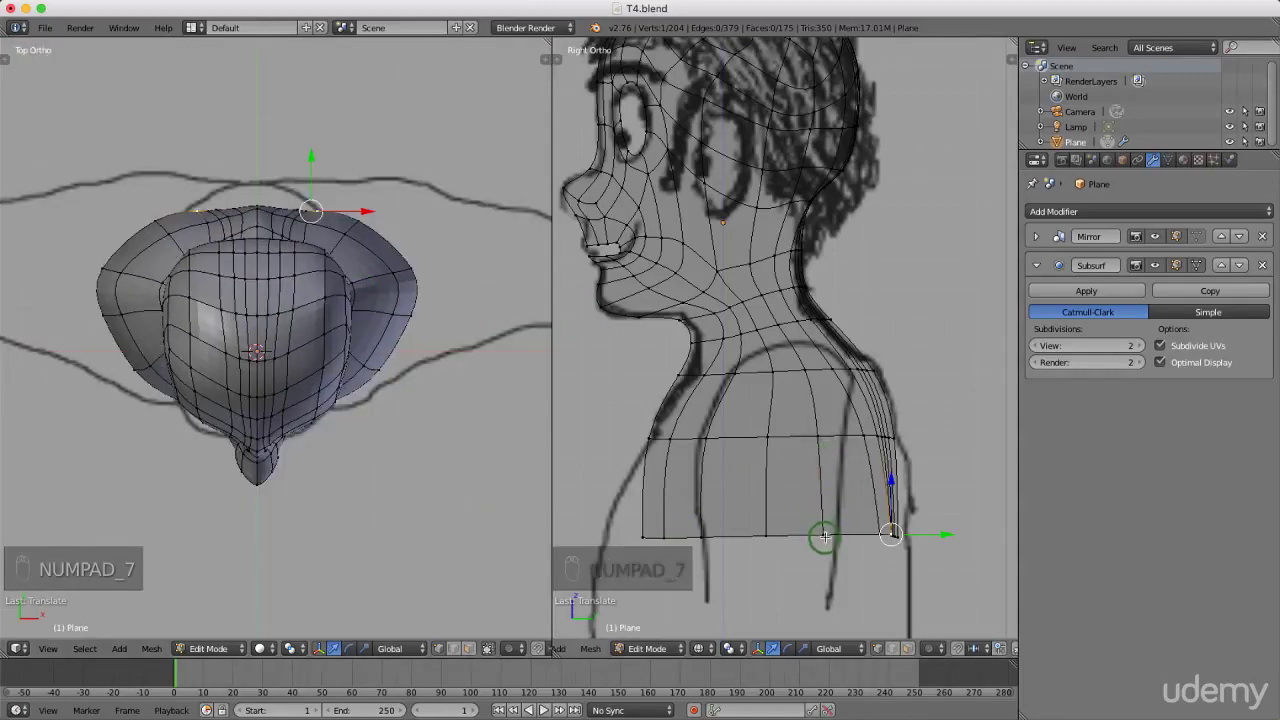
alt+right_click(823, 537)
scroll(742, 427, down, 1)
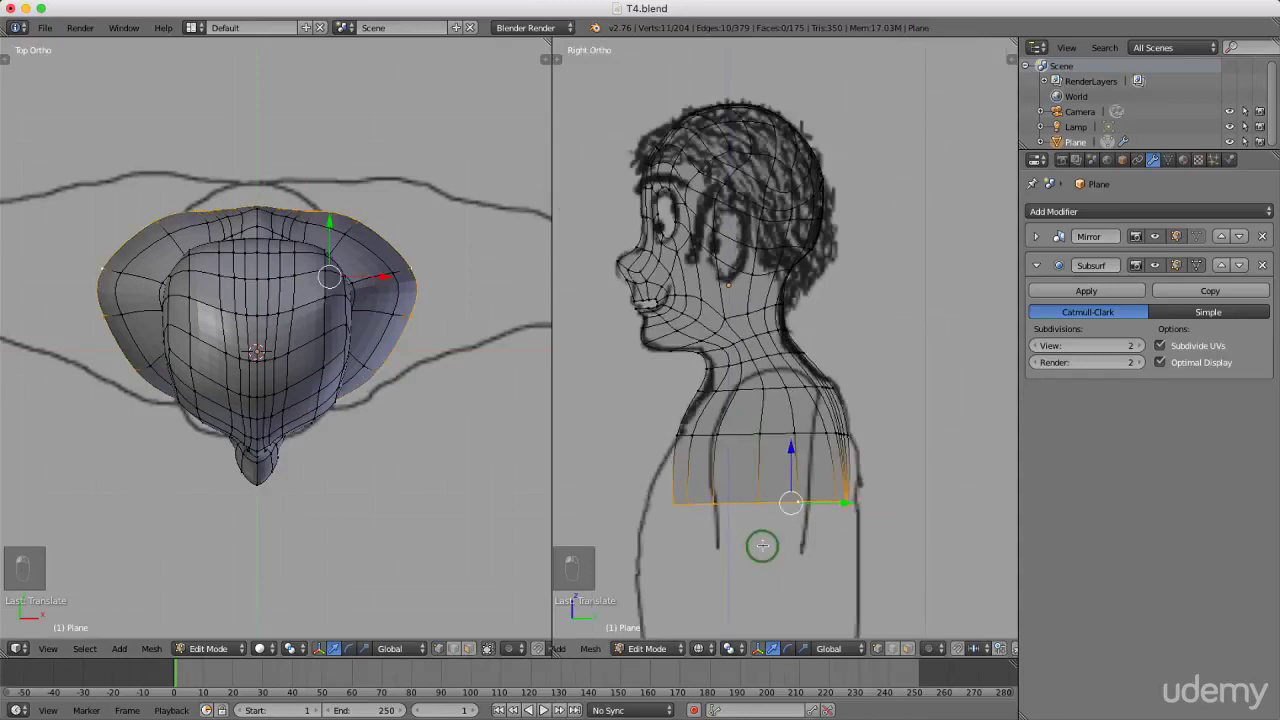
scroll(790, 540, up, 1)
key(s)
key(y)
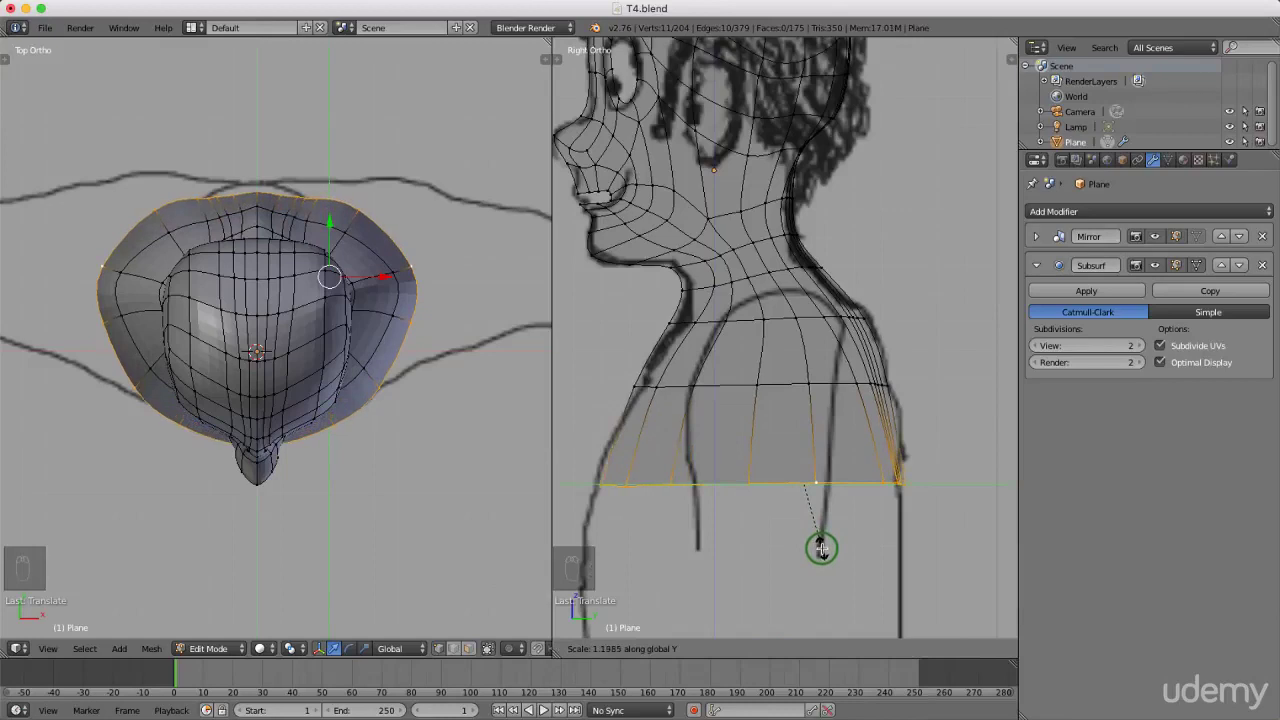
click(821, 548)
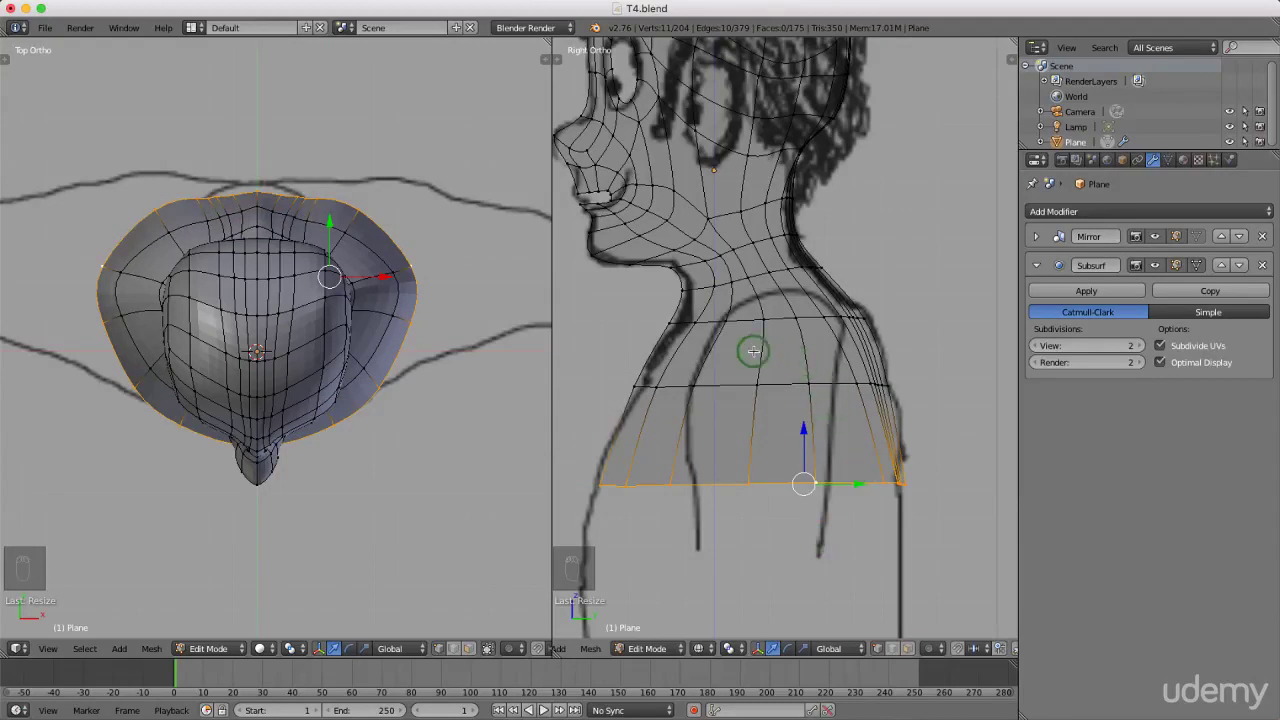
- Move an outer back vertex in the loop above the rim slightly backward along Y
middle_drag(437, 329, 358, 362)
scroll(362, 360, up, 2)
right_click(370, 354)
drag(425, 360, 441, 364)
middle_drag(266, 378, 351, 414)
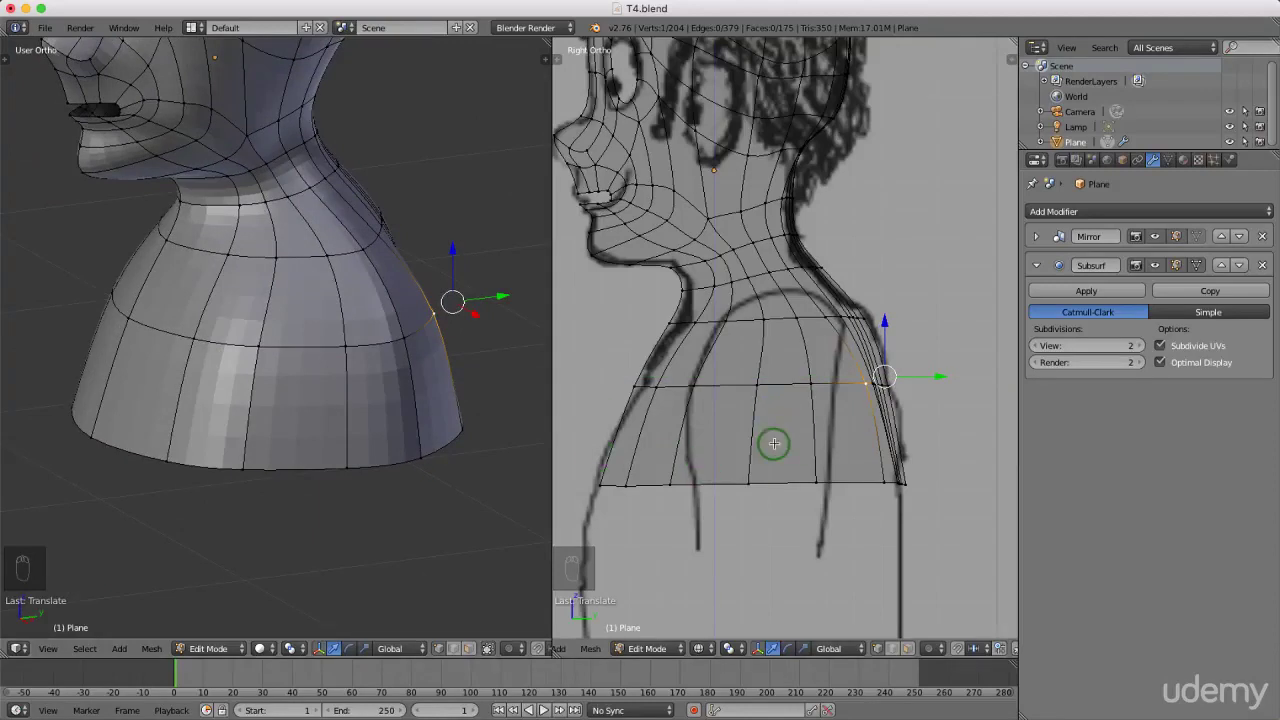
- In face select mode, select a two-by-two block of side faces in the two lowest rows, inside the reference's arm outline
key(ctrl+Tab)
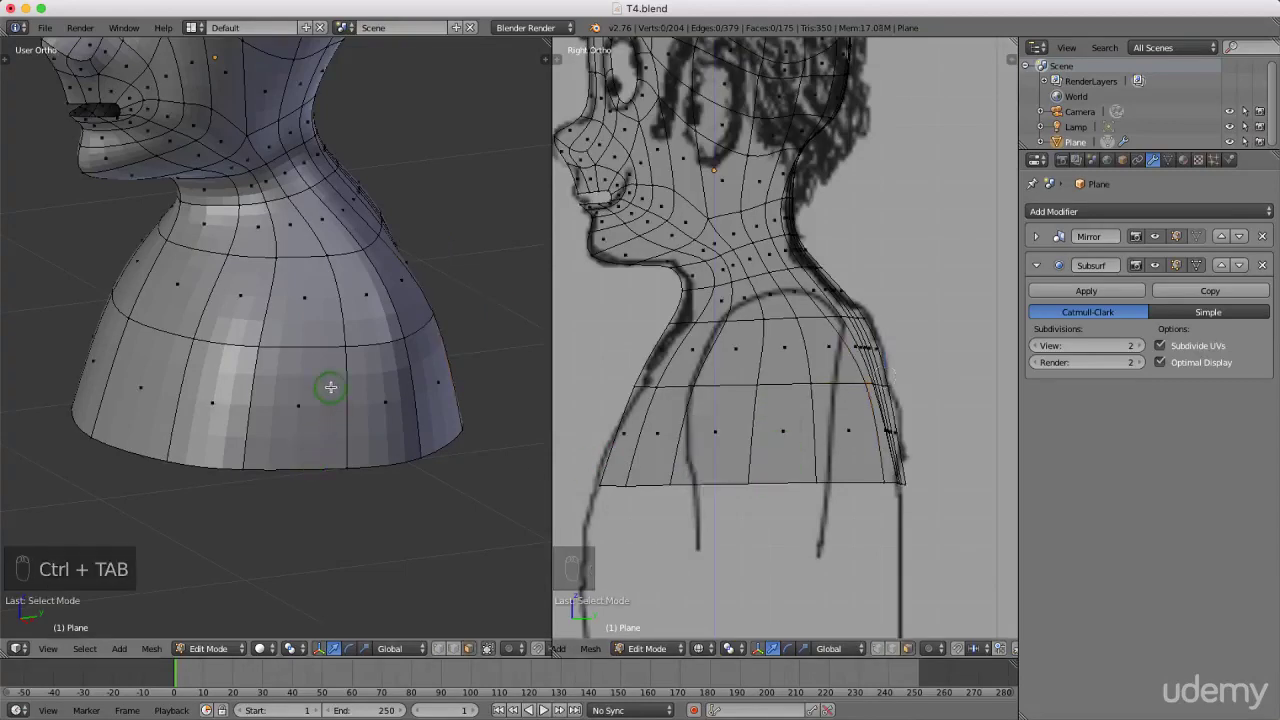
key(KP_1)
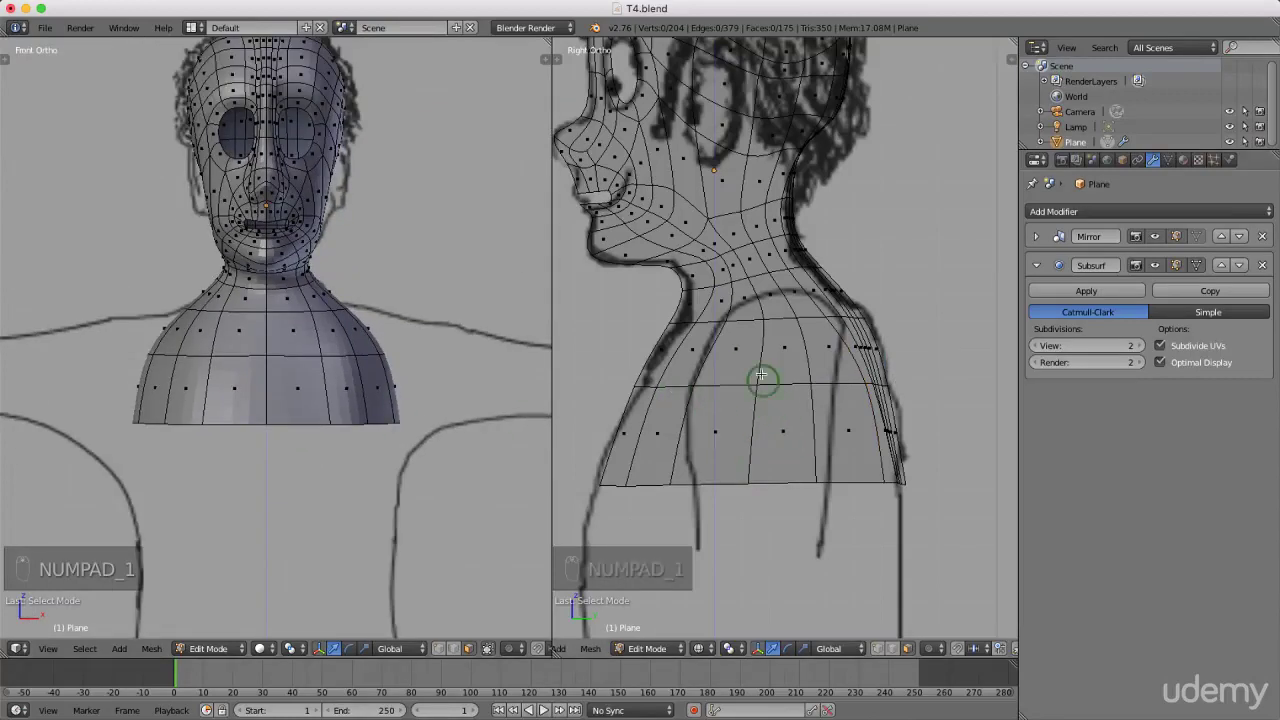
right_click(732, 361)
shift+right_click(780, 366)
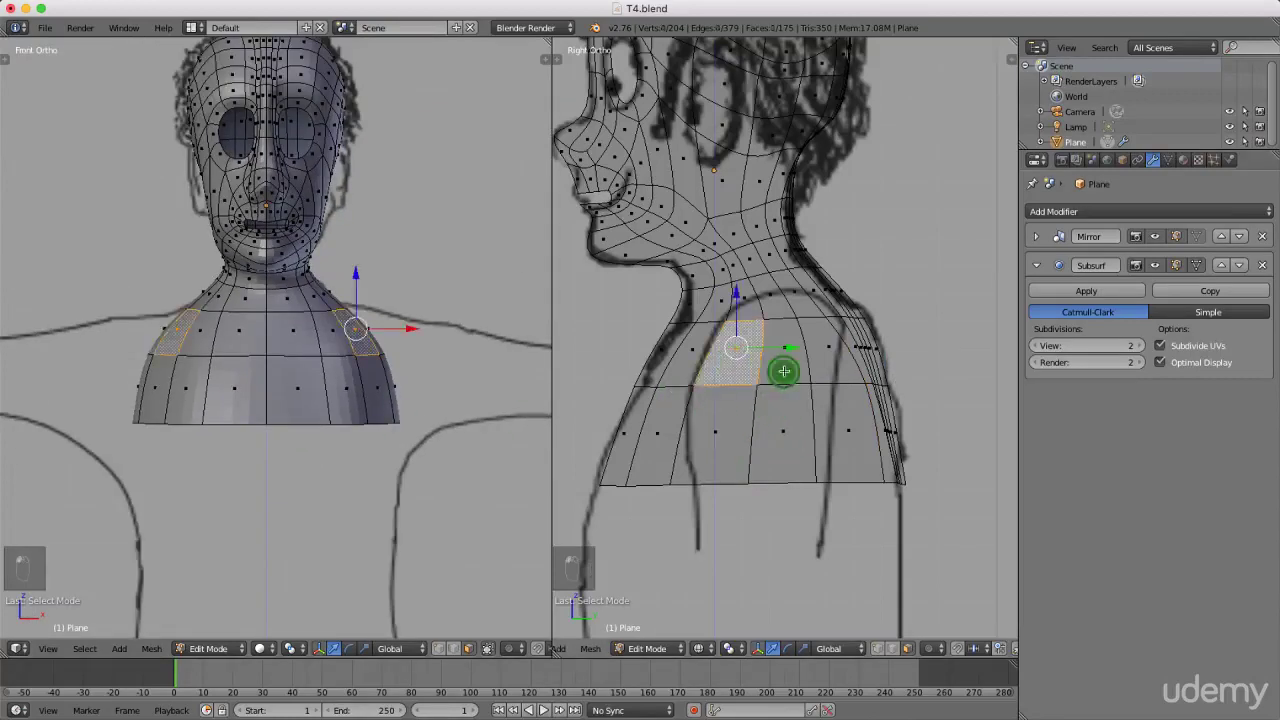
shift+right_click(771, 434)
shift+right_click(726, 441)
middle_drag(646, 471, 673, 481)
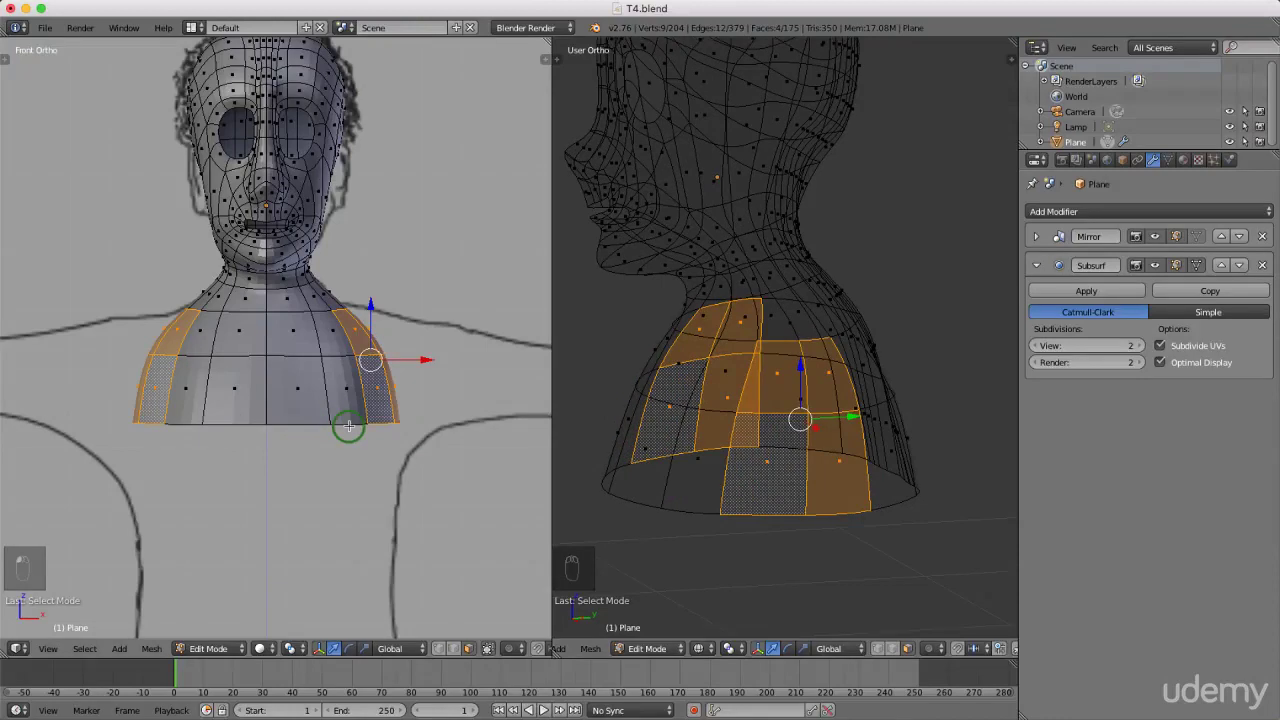
- Switch to vertex select mode and select the entire bottom edge loop of the torso
key(ctrl+Tab)
click(316, 411)
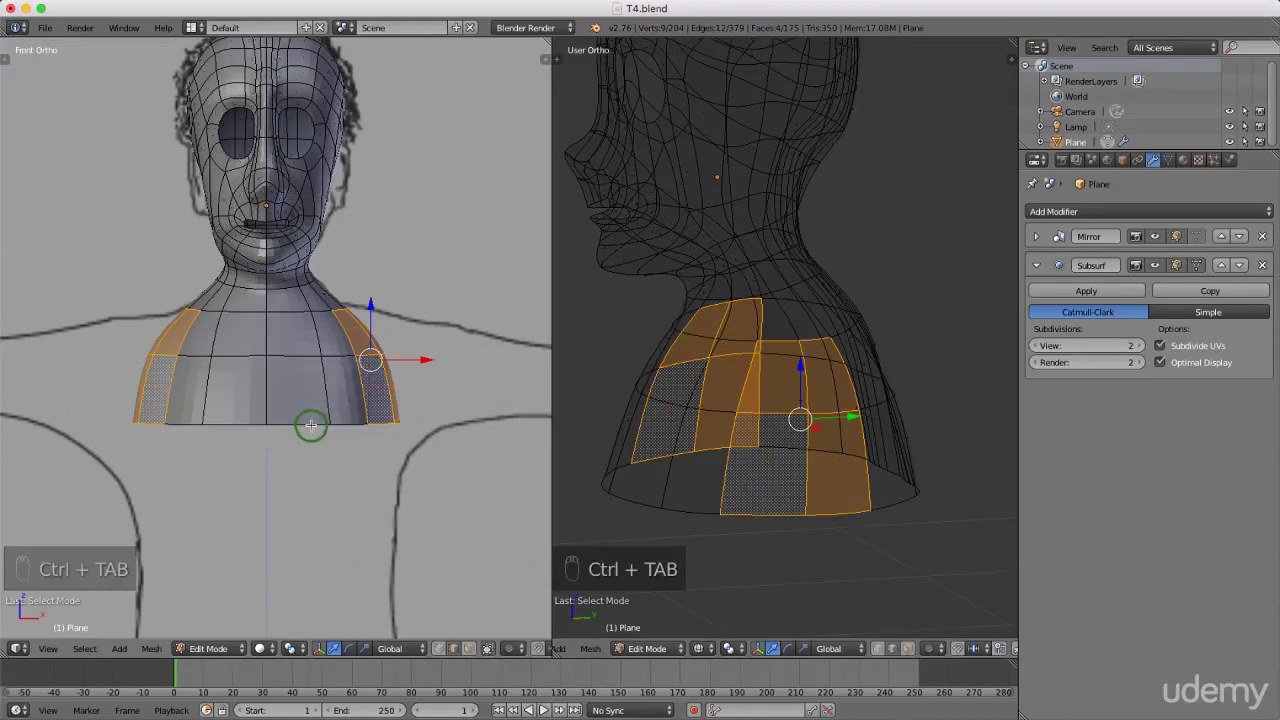
right_click(309, 425)
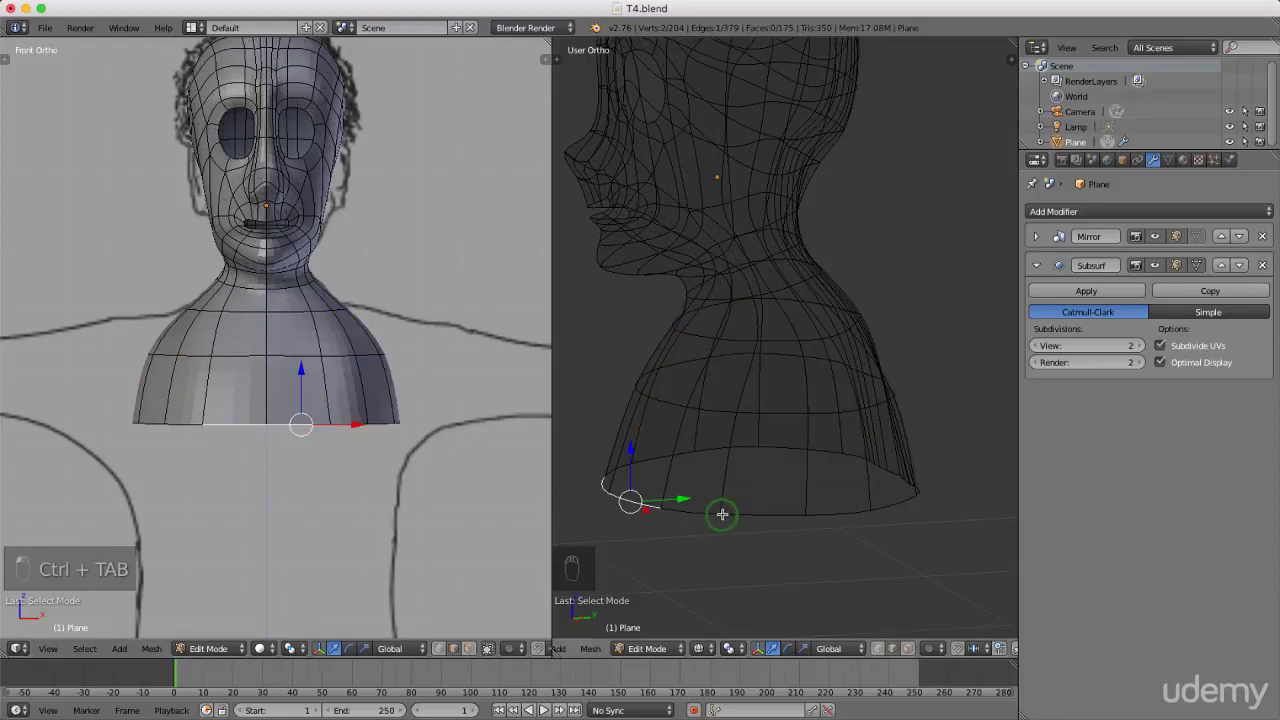
key(ctrl+Tab)
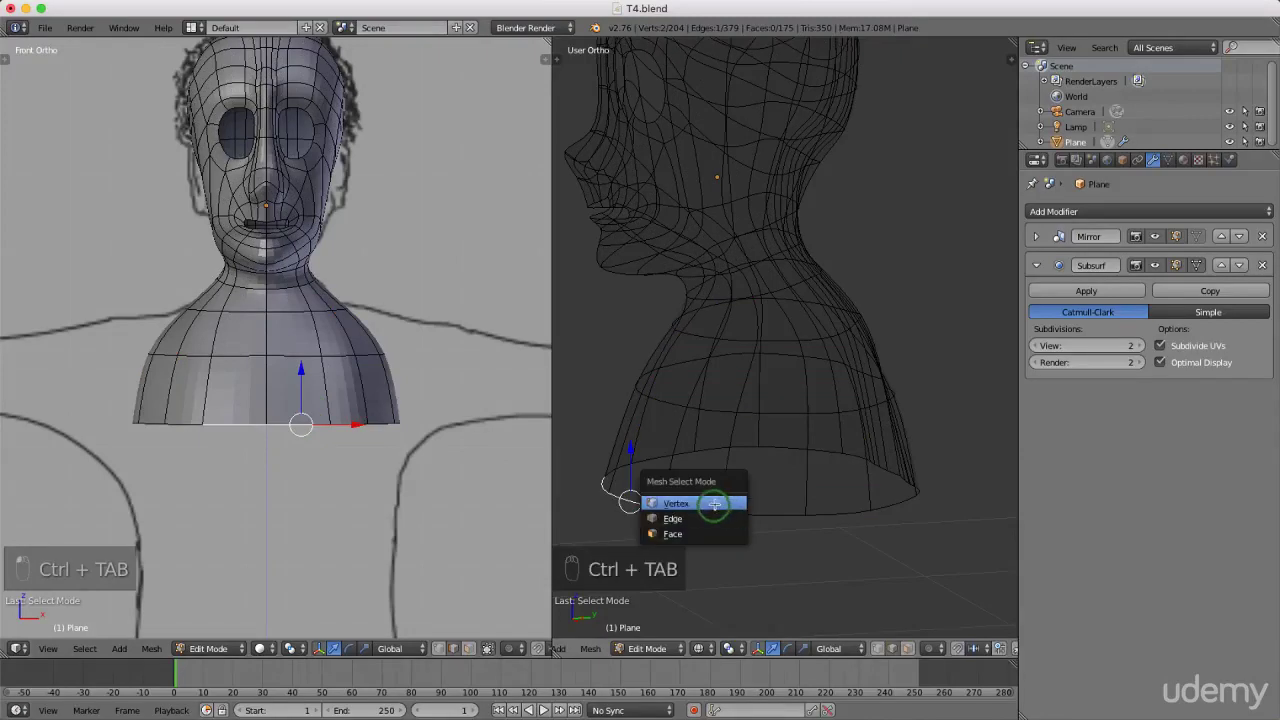
click(717, 504)
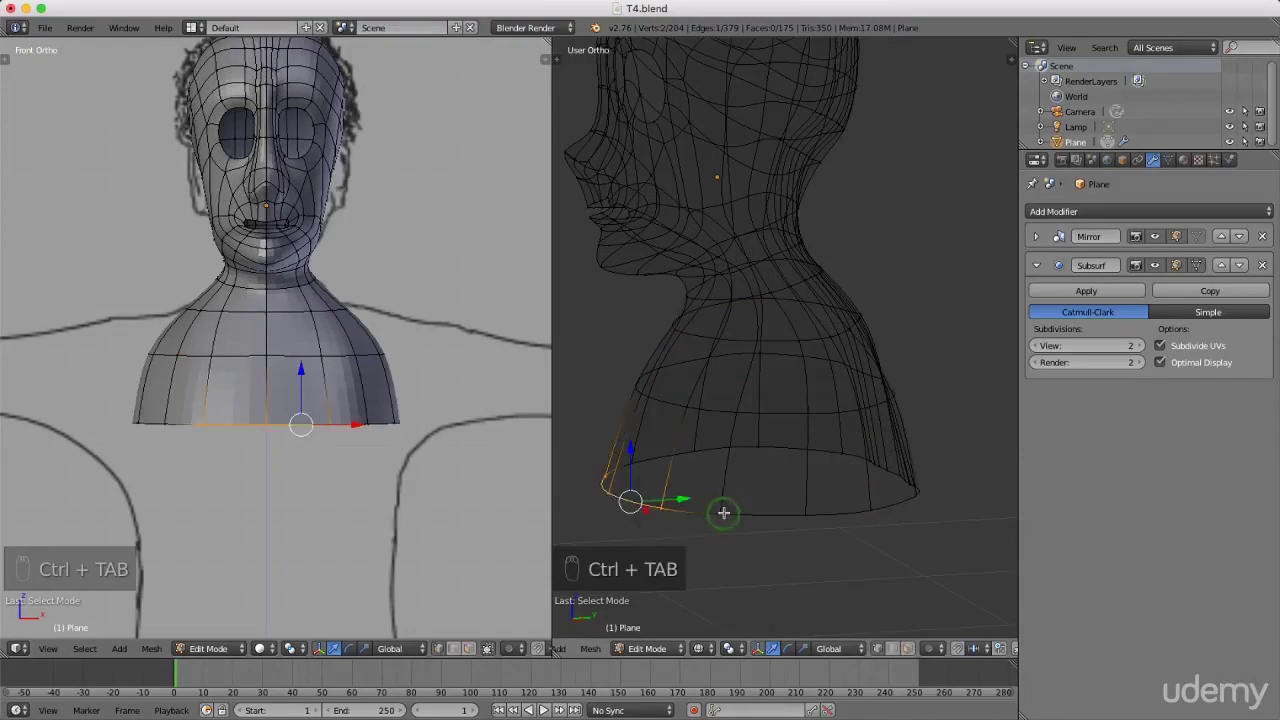
alt+right_click(723, 512)
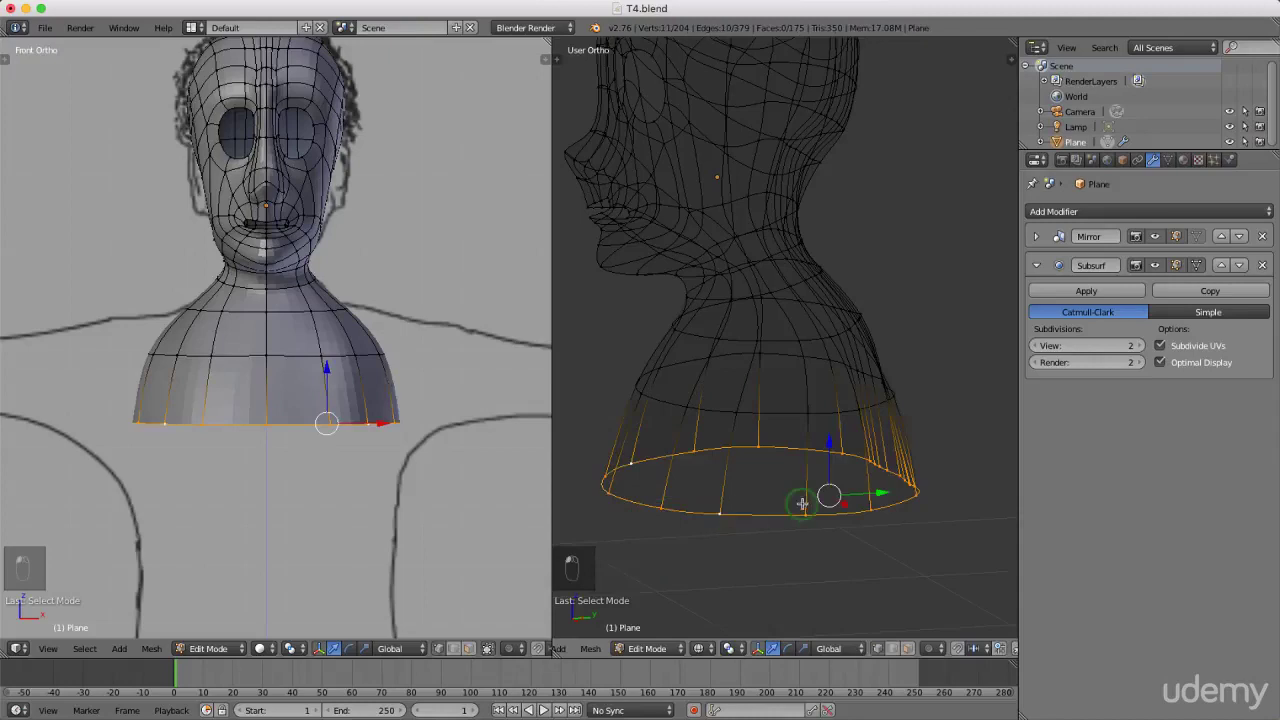
- Extrude the bottom loop down about 0.3 in the side view and scale it to about 1.05 to match the reference
key(KP_3)
scroll(826, 481, down, 4)
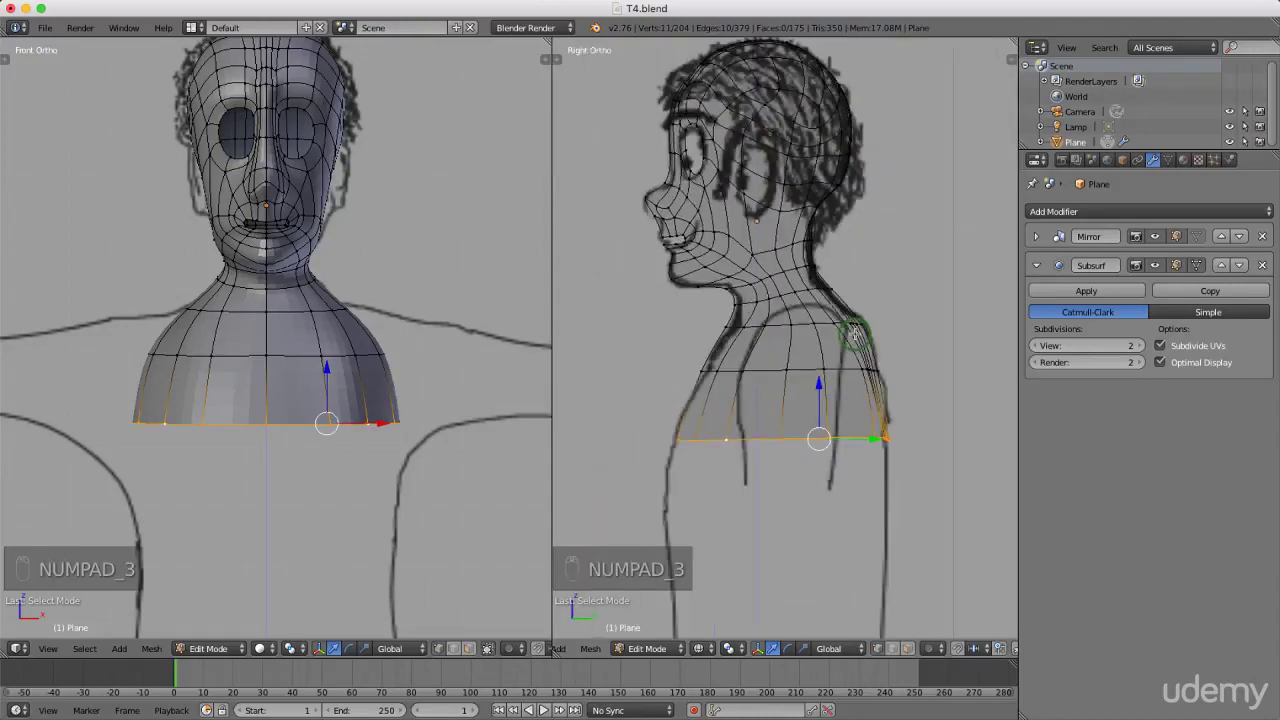
scroll(384, 354, down, 2)
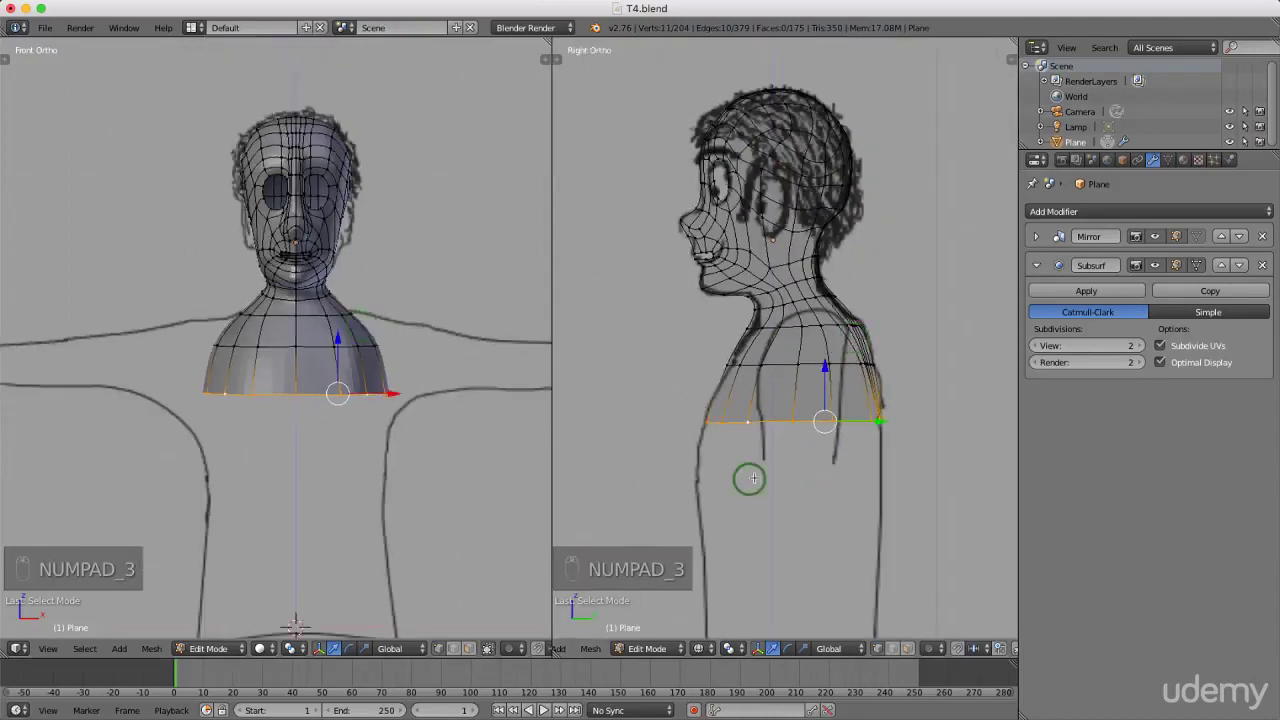
key(e)
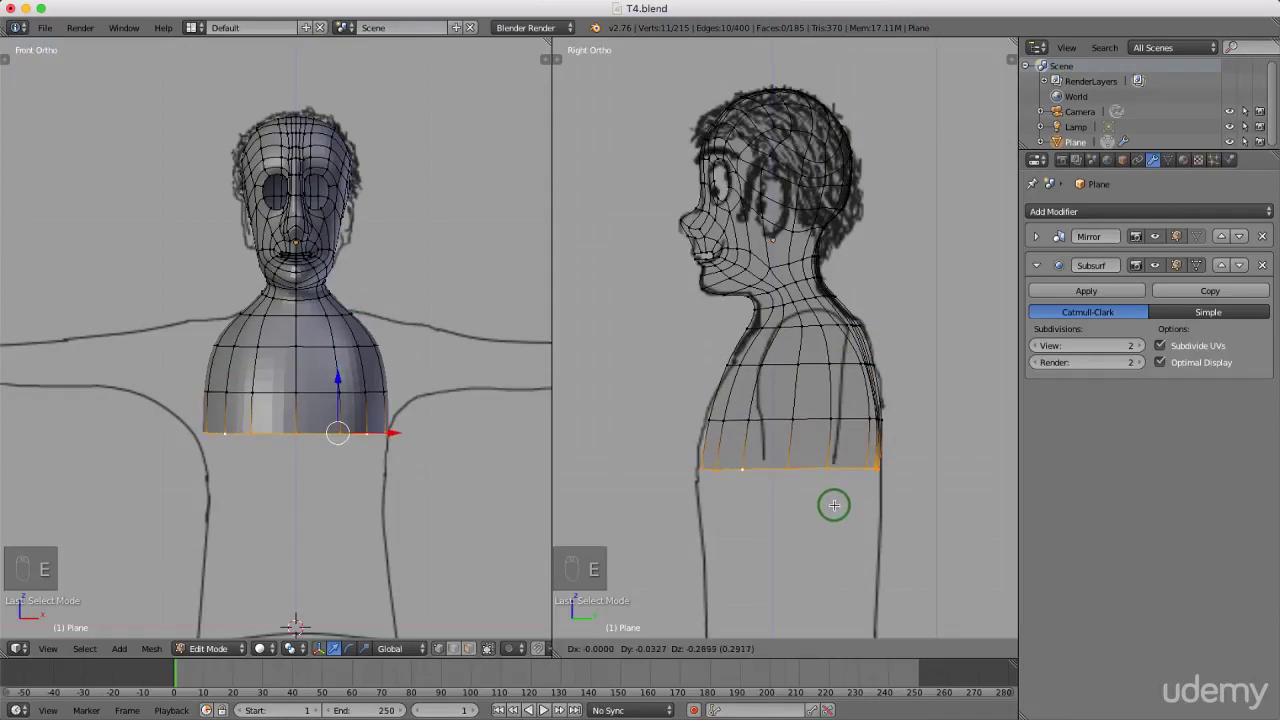
click(835, 506)
scroll(873, 515, up, 1)
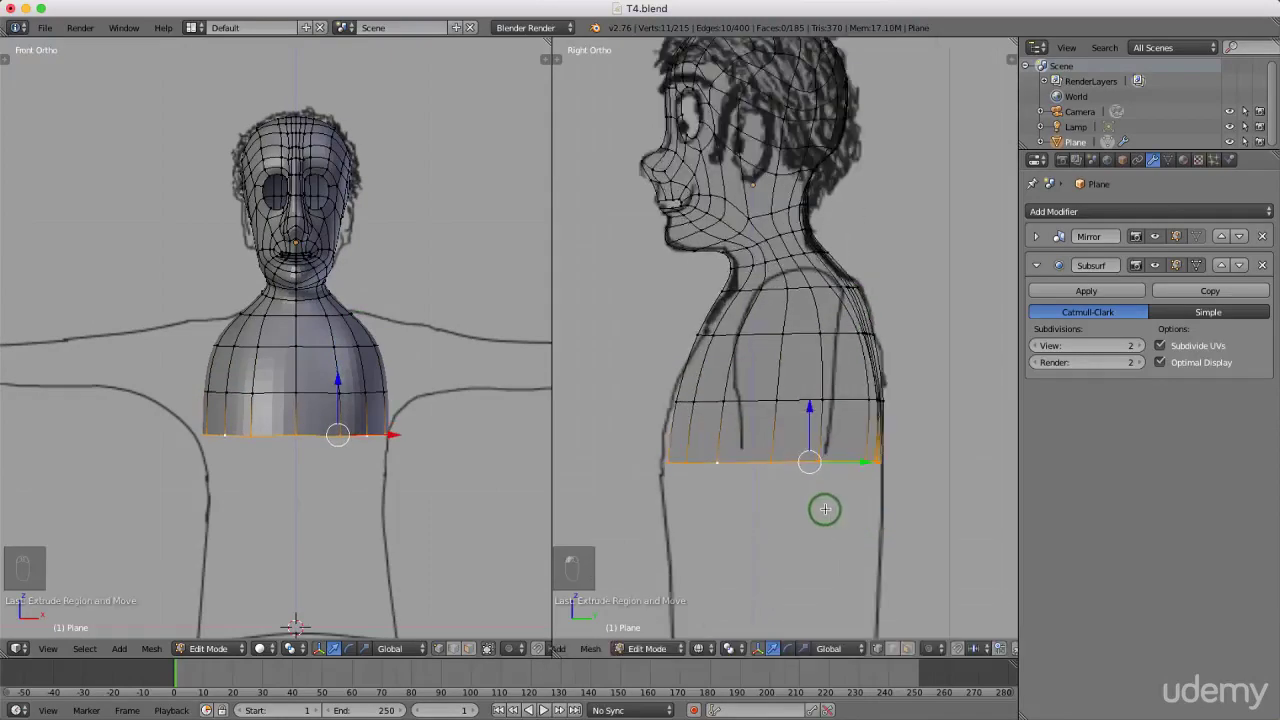
key(s)
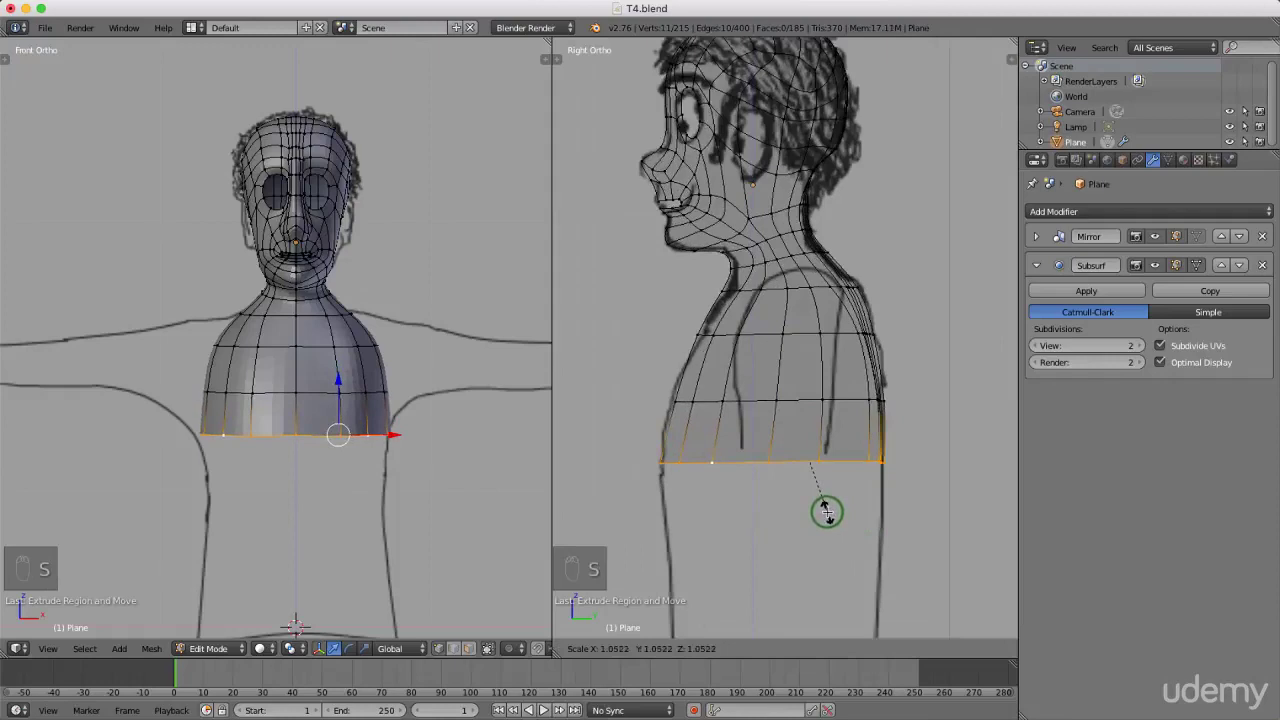
click(826, 512)
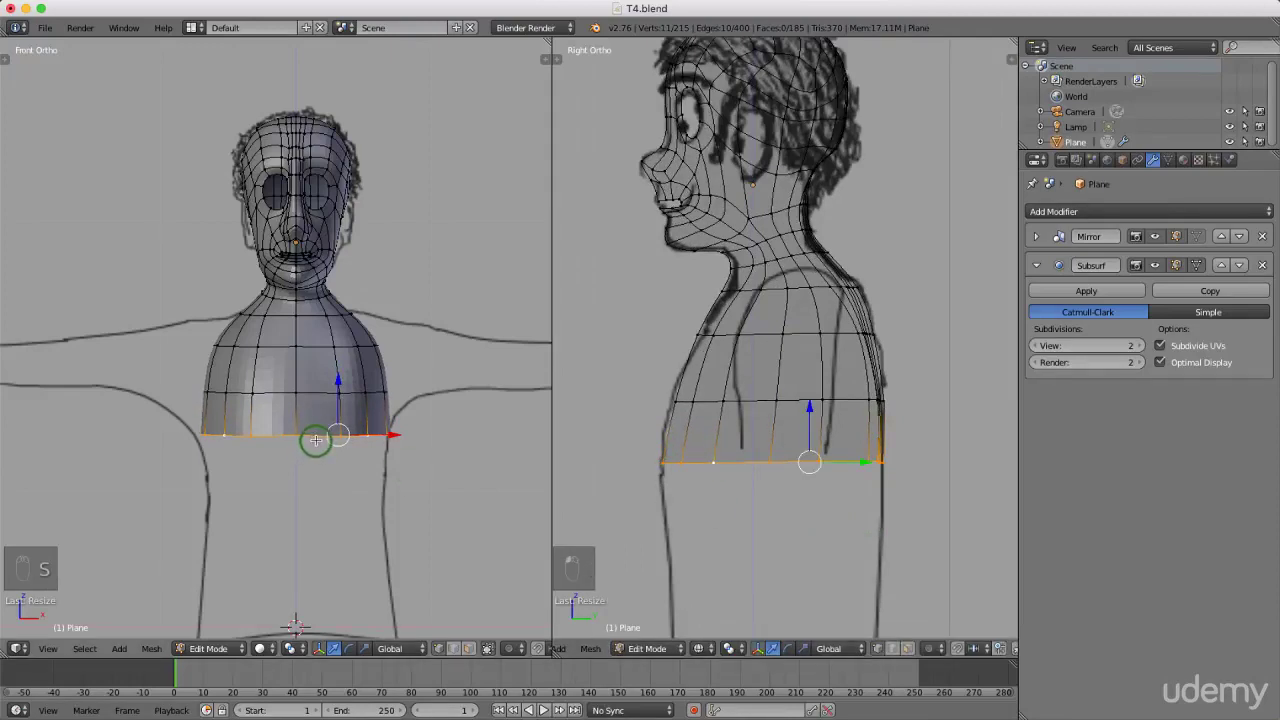
- Show the front view in wireframe and extrude the bottom loop down about 0.6 along the torso outline
key(z)
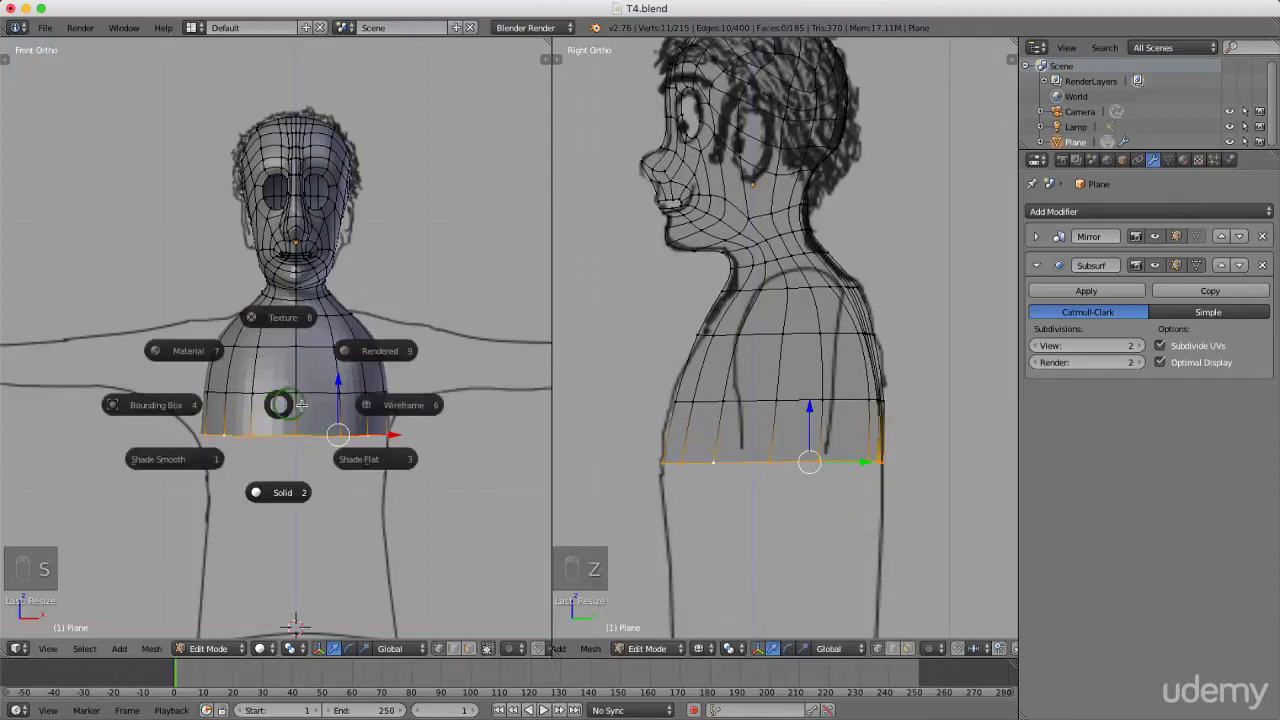
click(400, 404)
scroll(304, 436, up, 3)
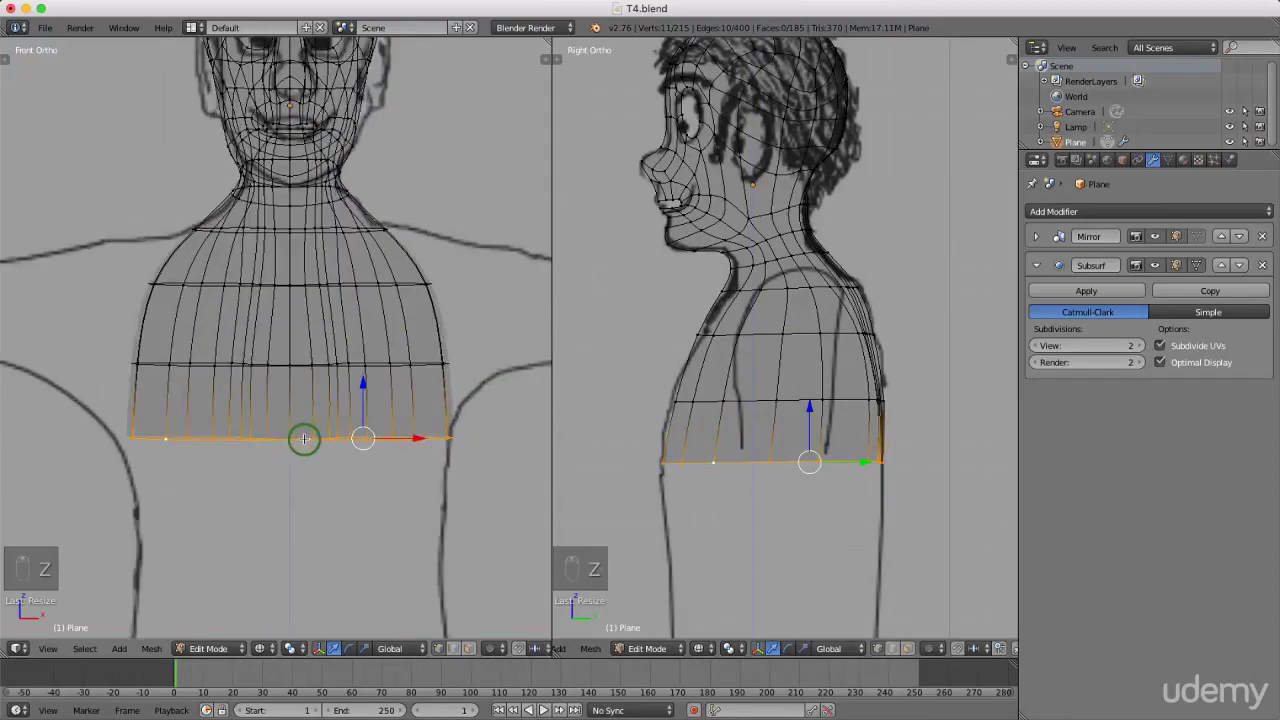
scroll(375, 425, down, 2)
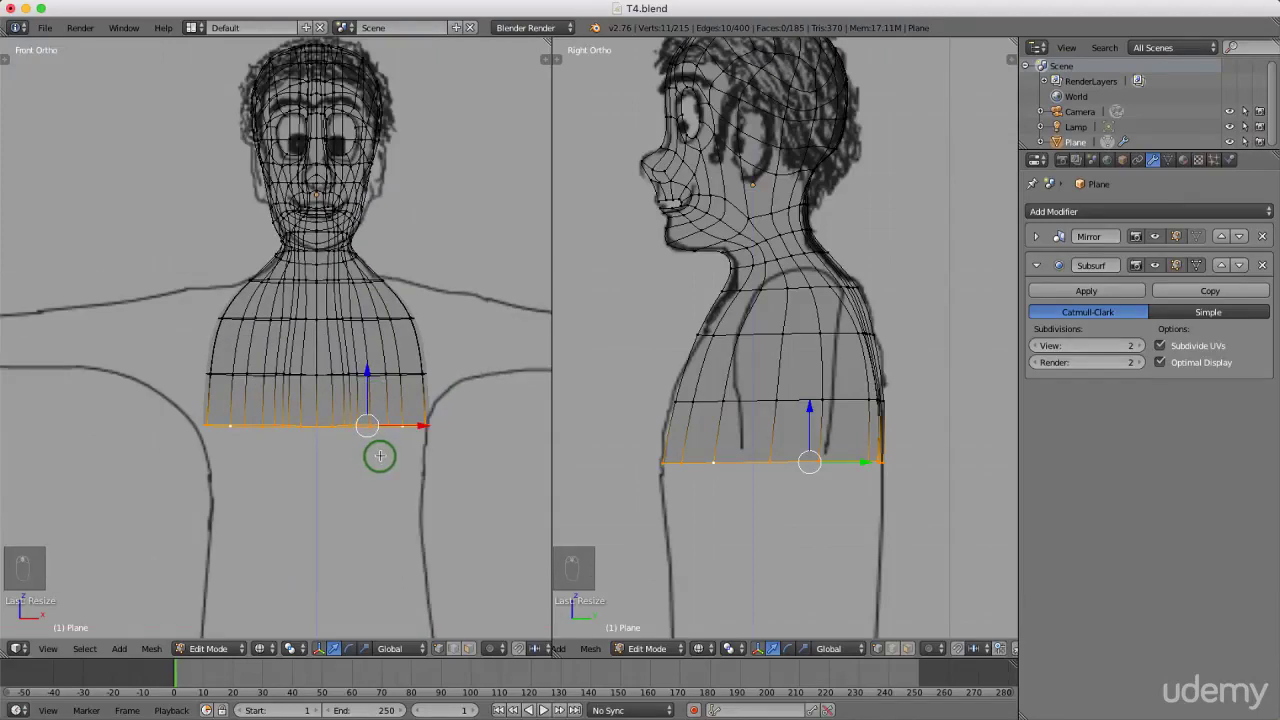
key(e)
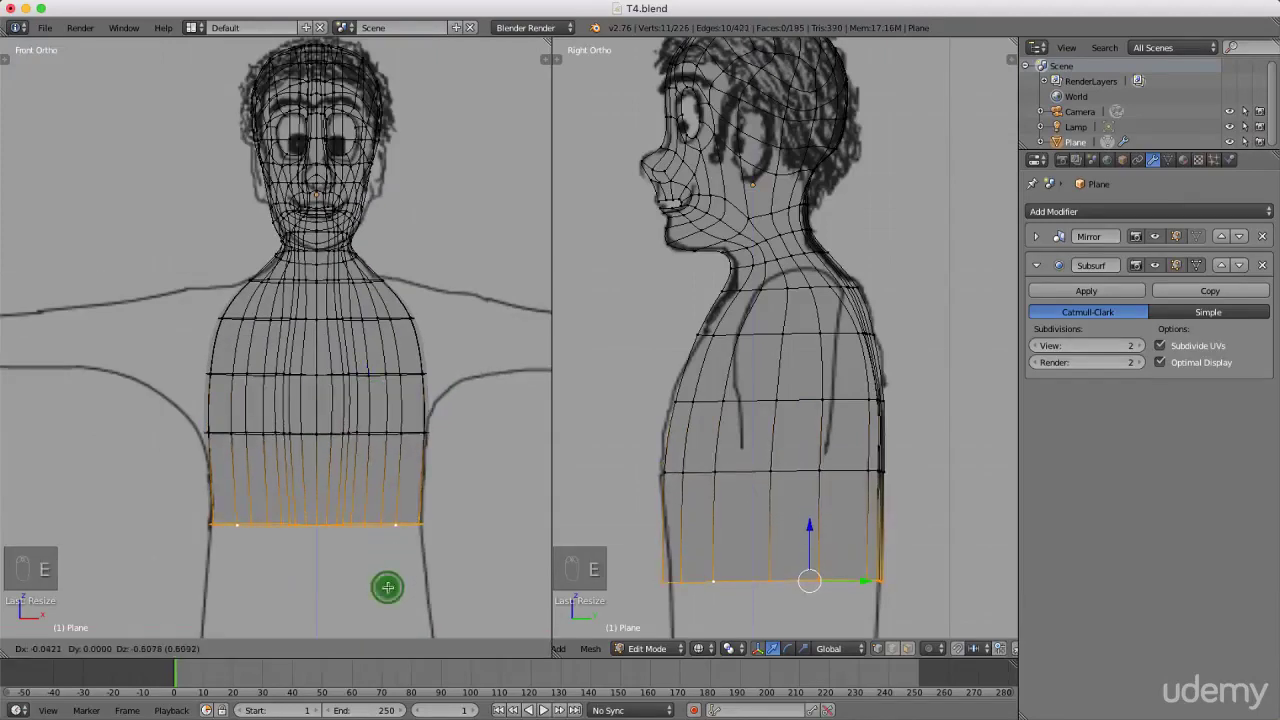
click(387, 587)
scroll(406, 420, down, 2)
scroll(369, 431, up, 5)
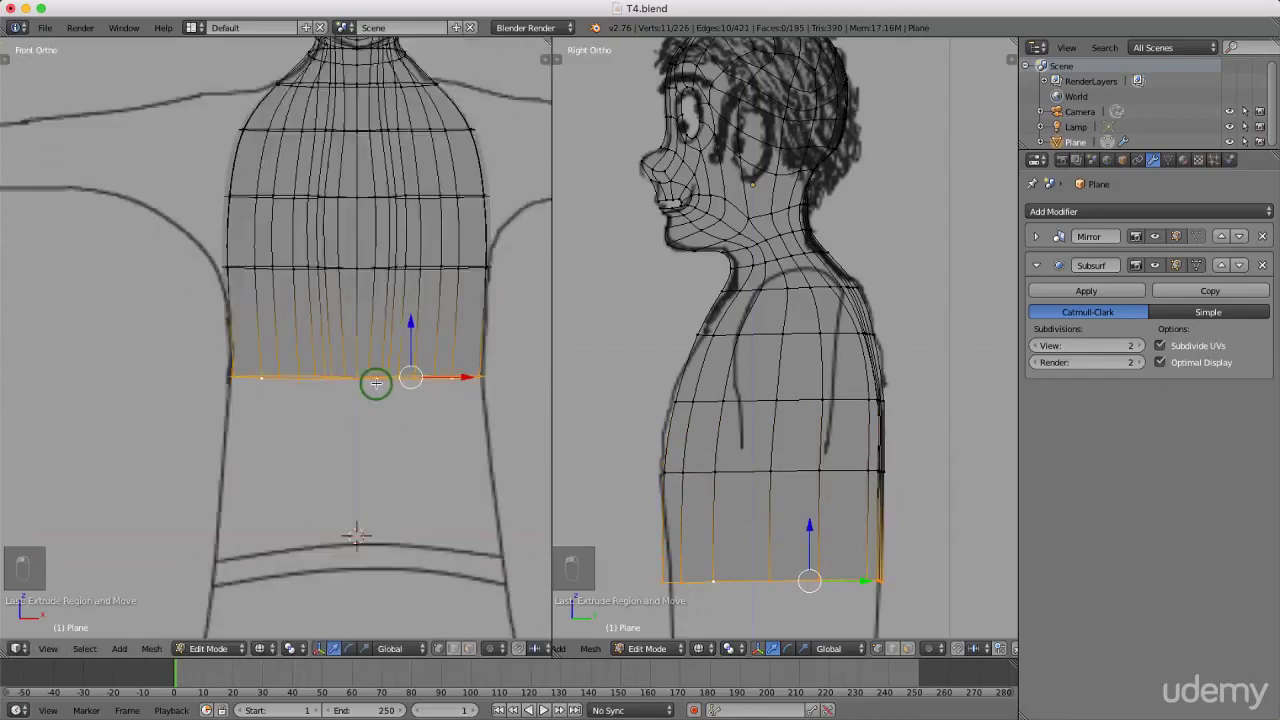
- Extrude the bottom loop down about 0.85 to the top of the reference's waistband
scroll(378, 400, down, 4)
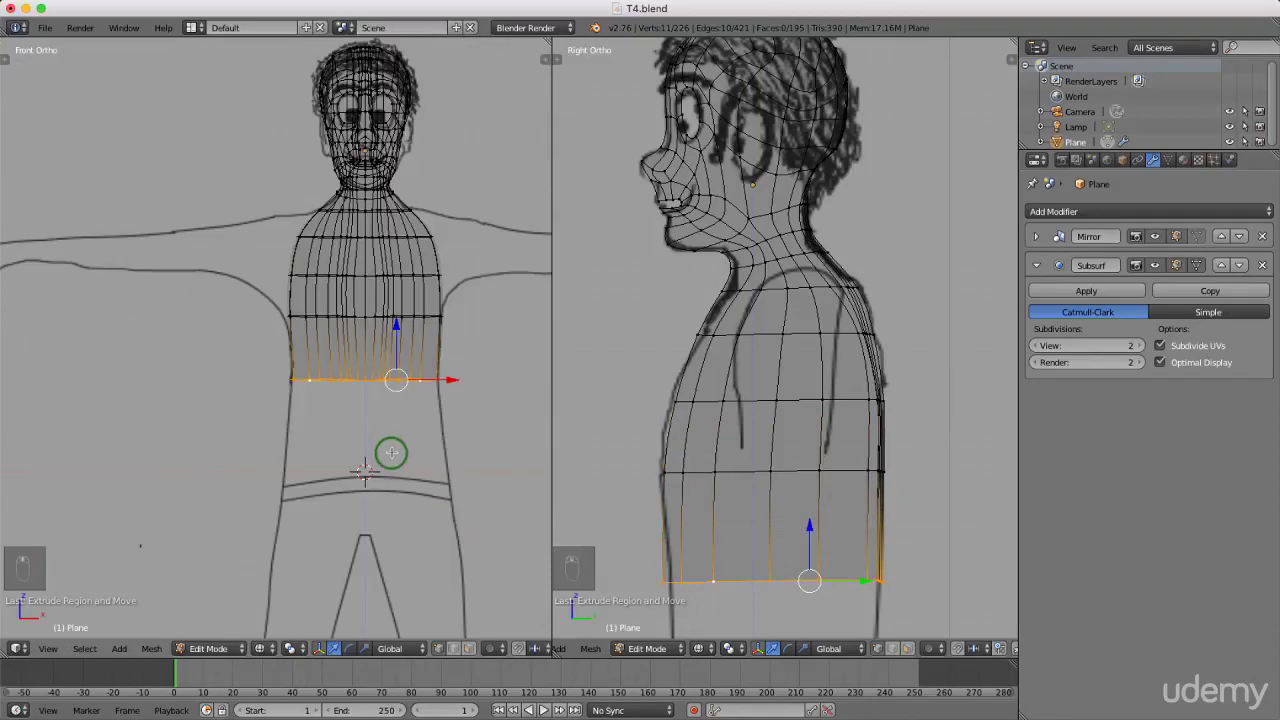
key(e)
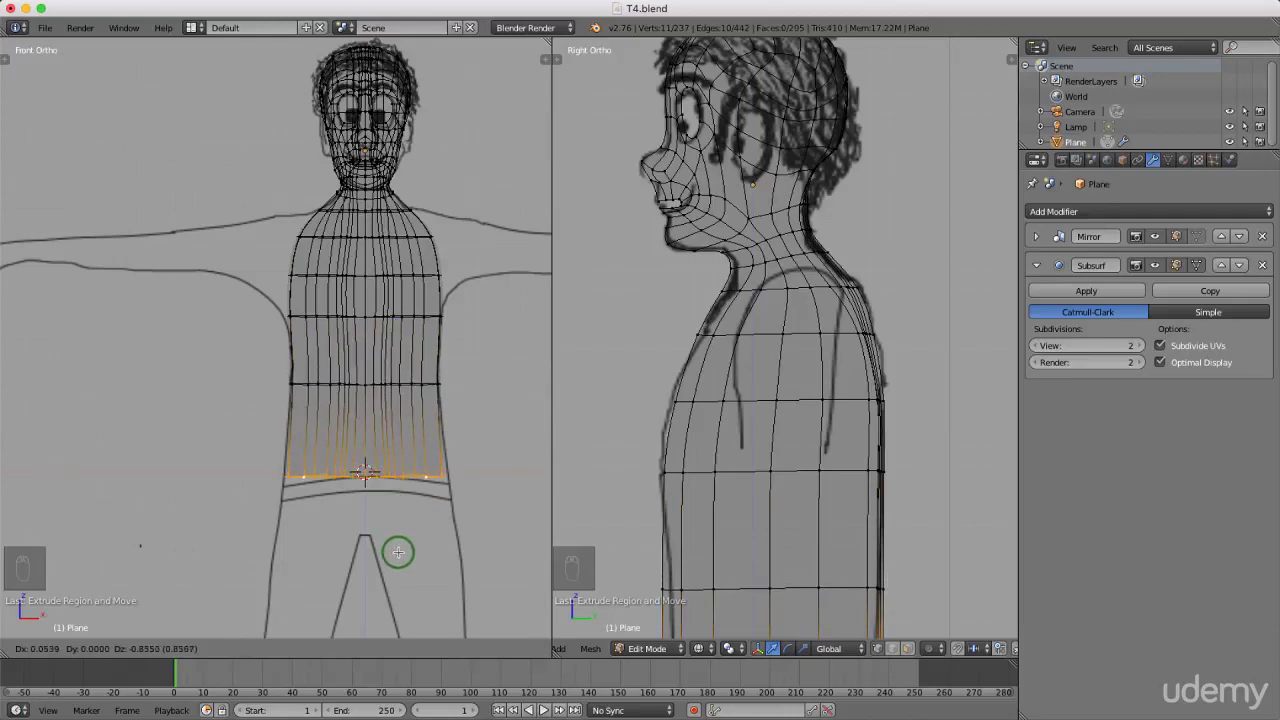
click(398, 553)
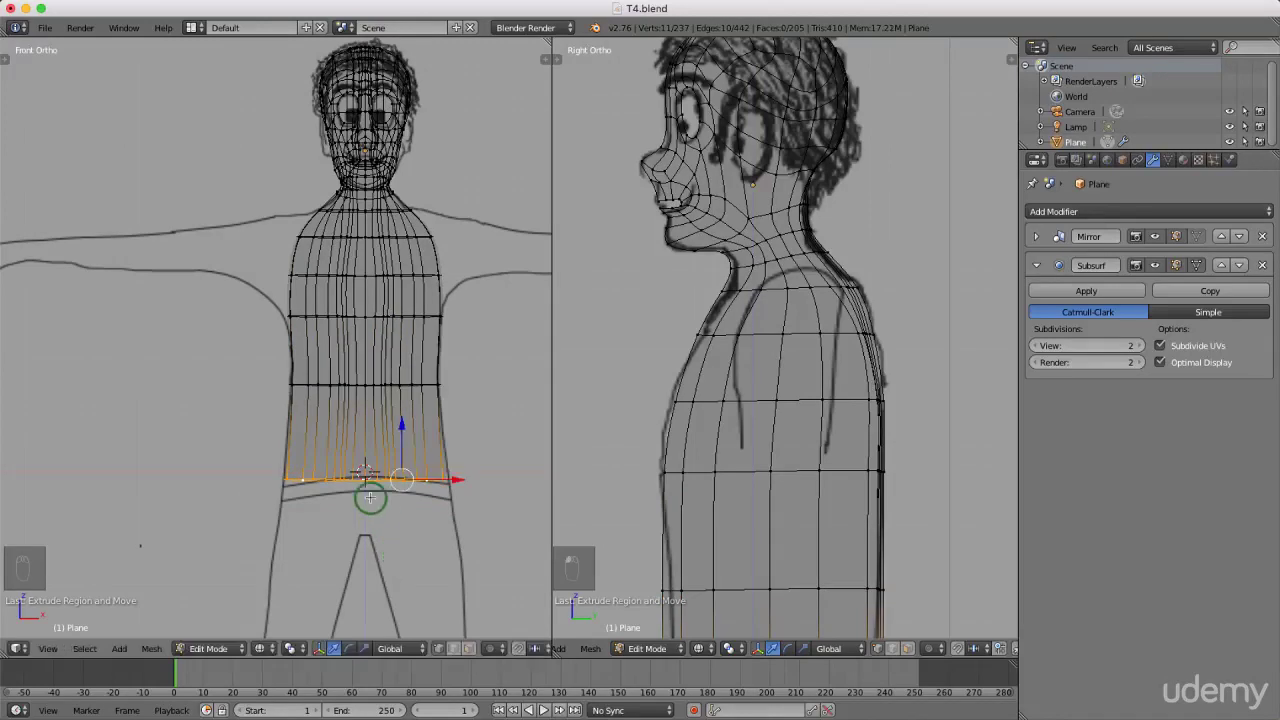
scroll(362, 490, up, 3)
scroll(364, 483, down, 2)
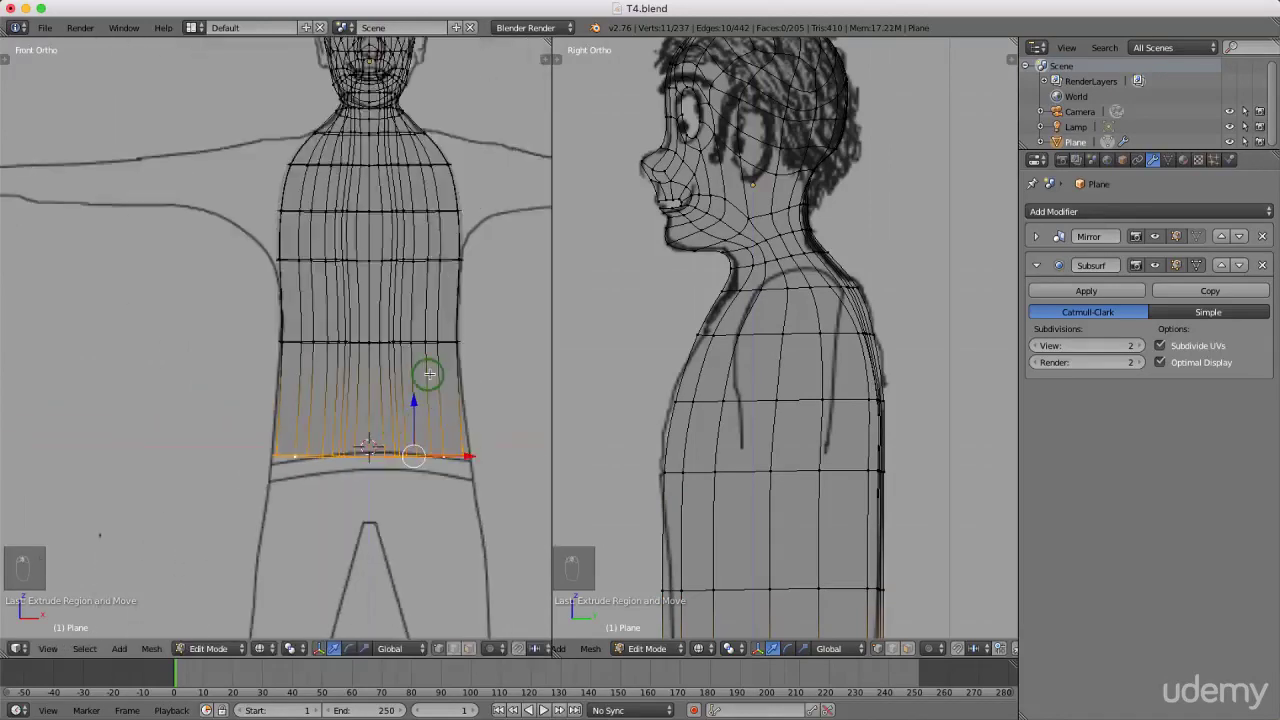
- Return the front viewport to solid shading and move the front vertex of the chest loop slightly backward along Y
key(z)
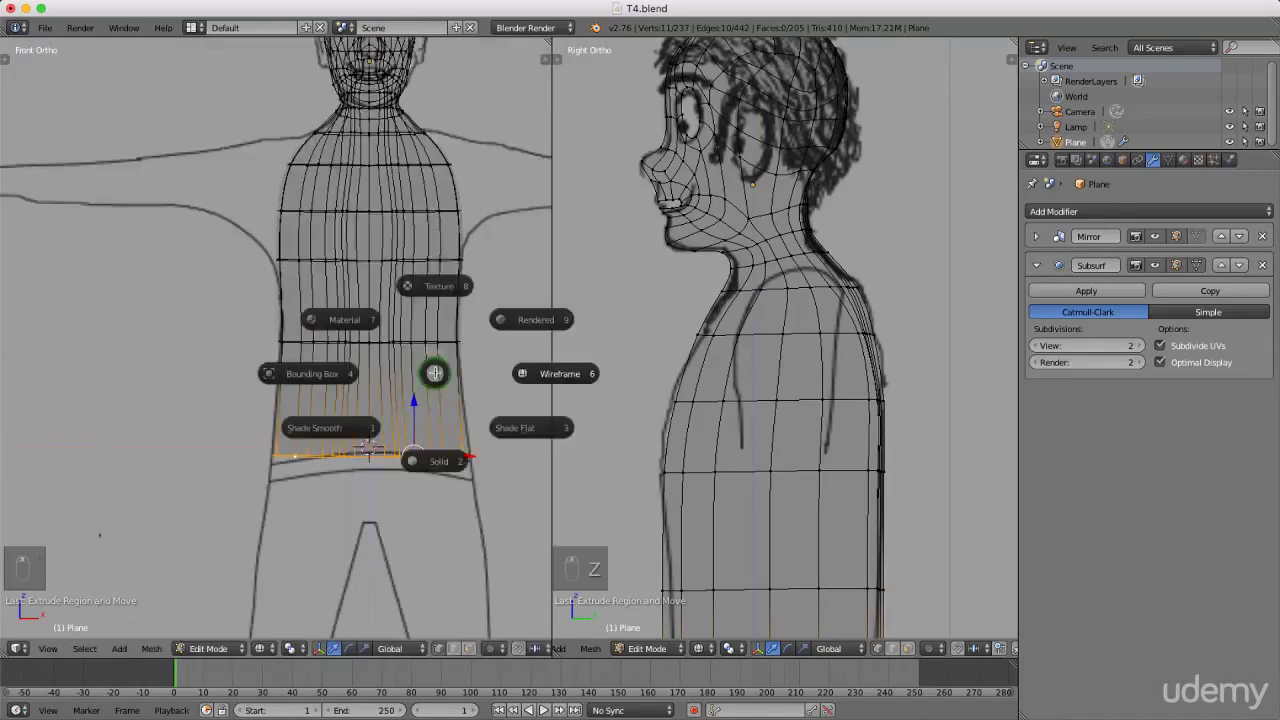
click(437, 457)
middle_drag(444, 346, 183, 366)
scroll(205, 460, up, 5)
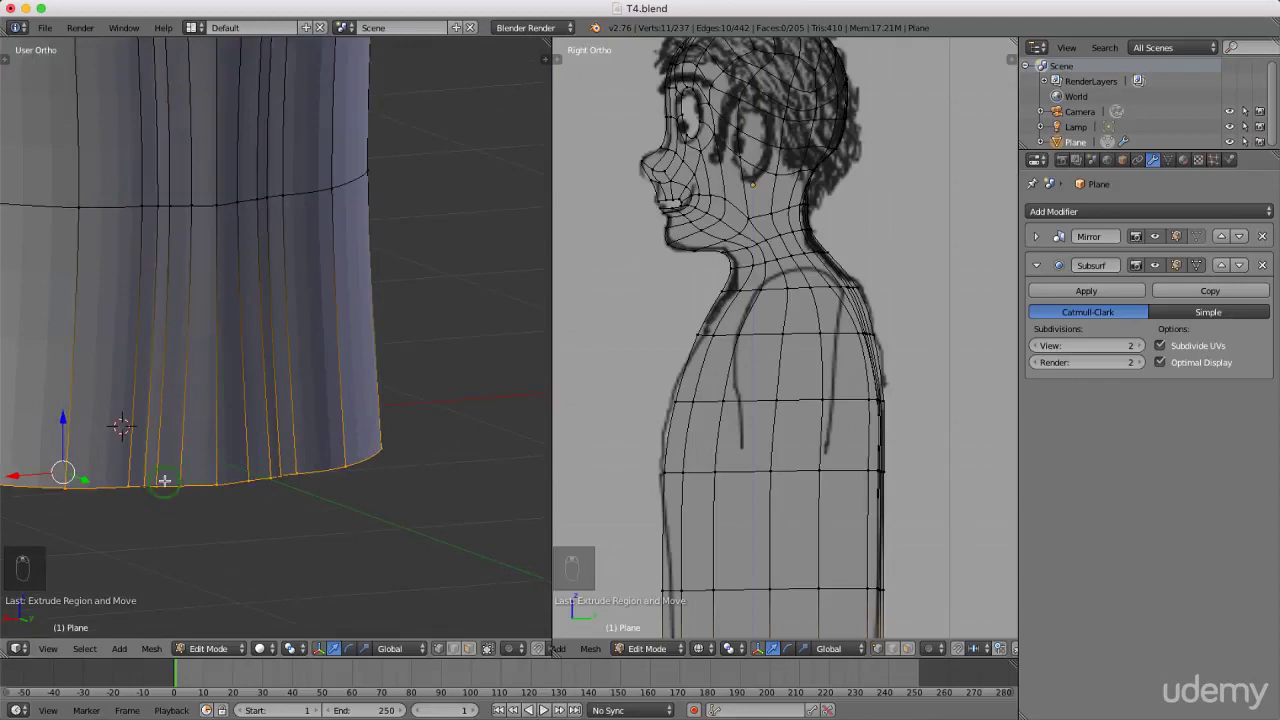
scroll(224, 451, down, 4)
middle_drag(206, 357, 317, 393)
middle_drag(206, 286, 268, 335)
alt+click(268, 373)
scroll(263, 362, up, 1)
drag(314, 352, 320, 353)
- Move the front vertices of the two lower torso loops slightly backward along Y
right_click(277, 461)
drag(300, 451, 313, 455)
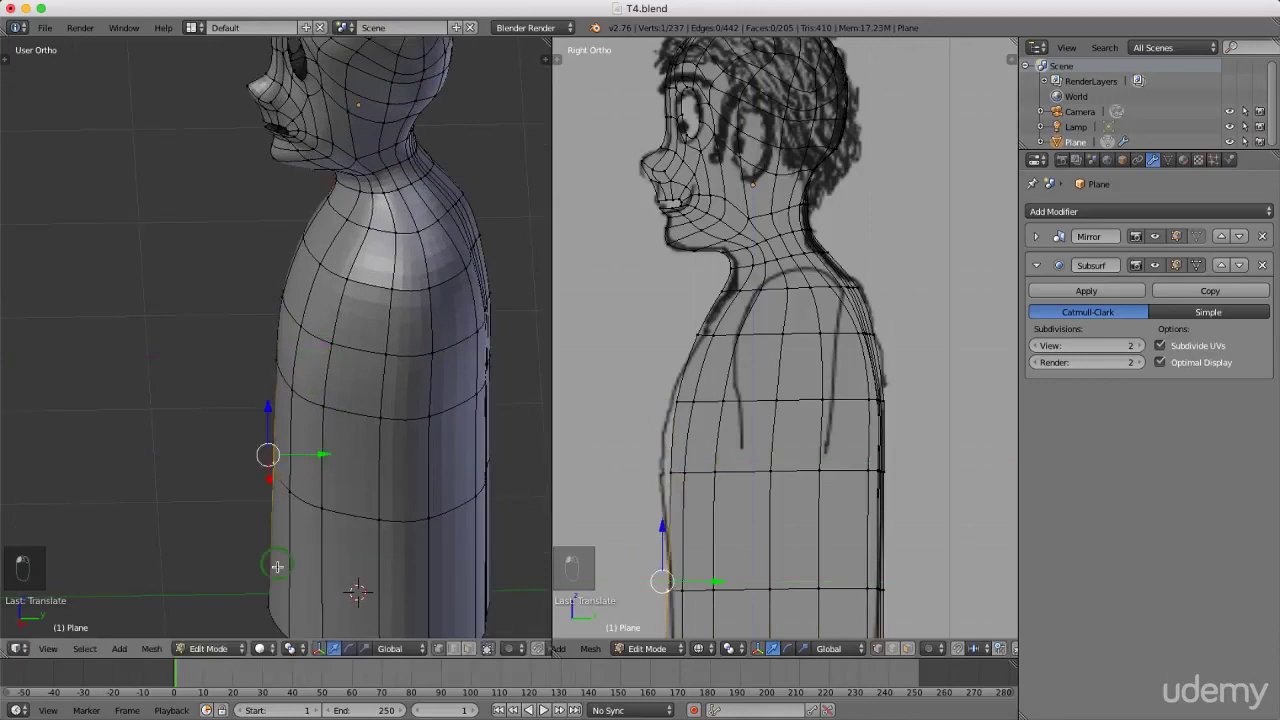
right_click(266, 599)
drag(300, 604, 308, 604)
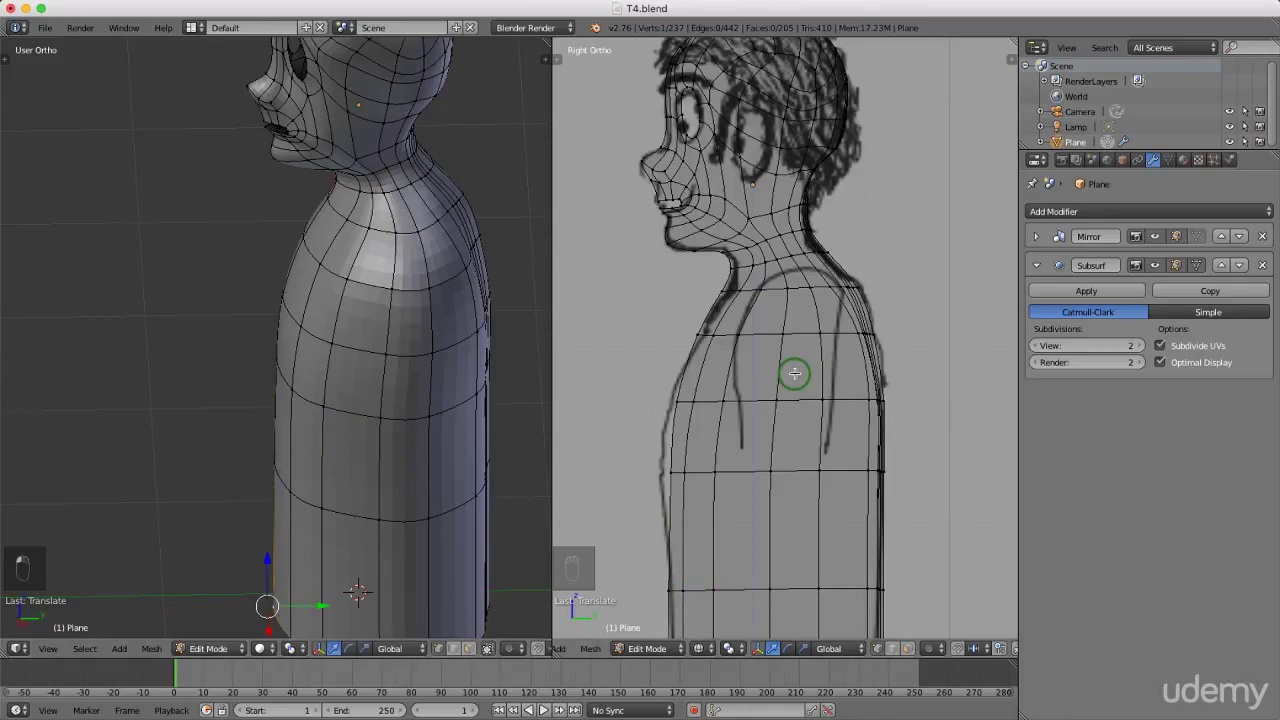
- Delete the two-by-two block of upper shoulder faces inside the side reference's arm outline to open the arm hole
key(ctrl+Tab)
click(782, 403)
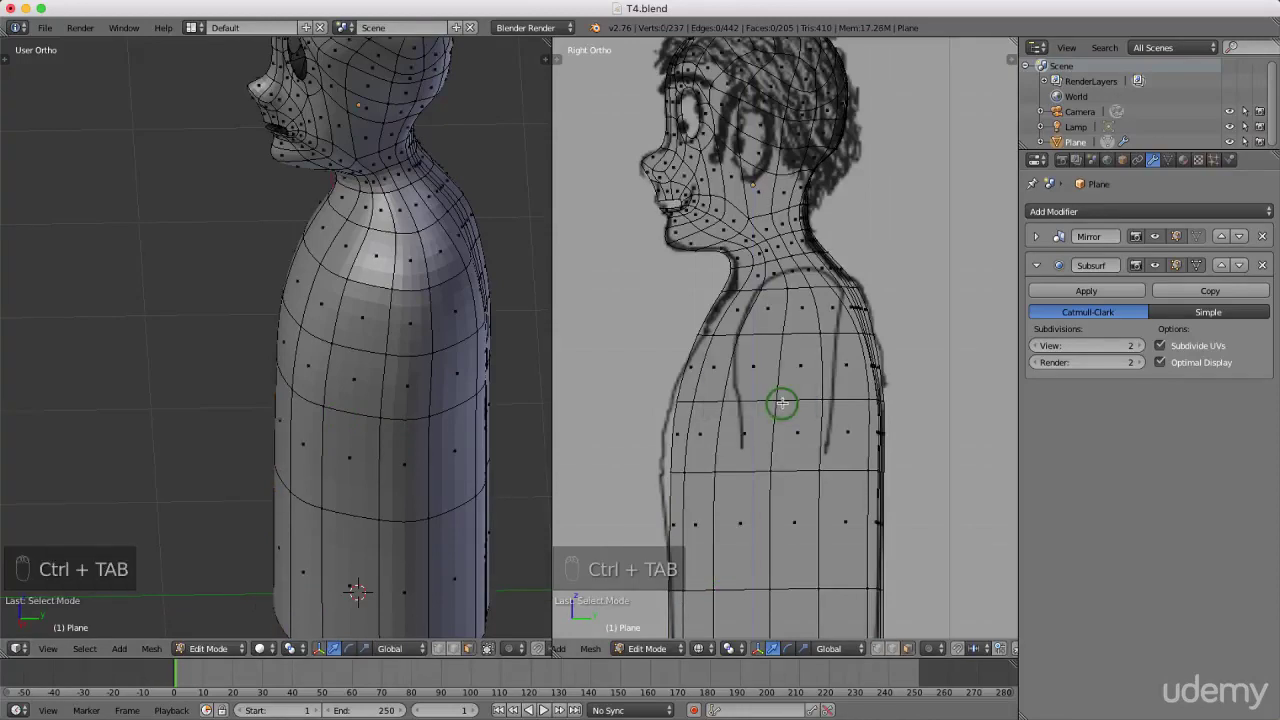
right_click(762, 369)
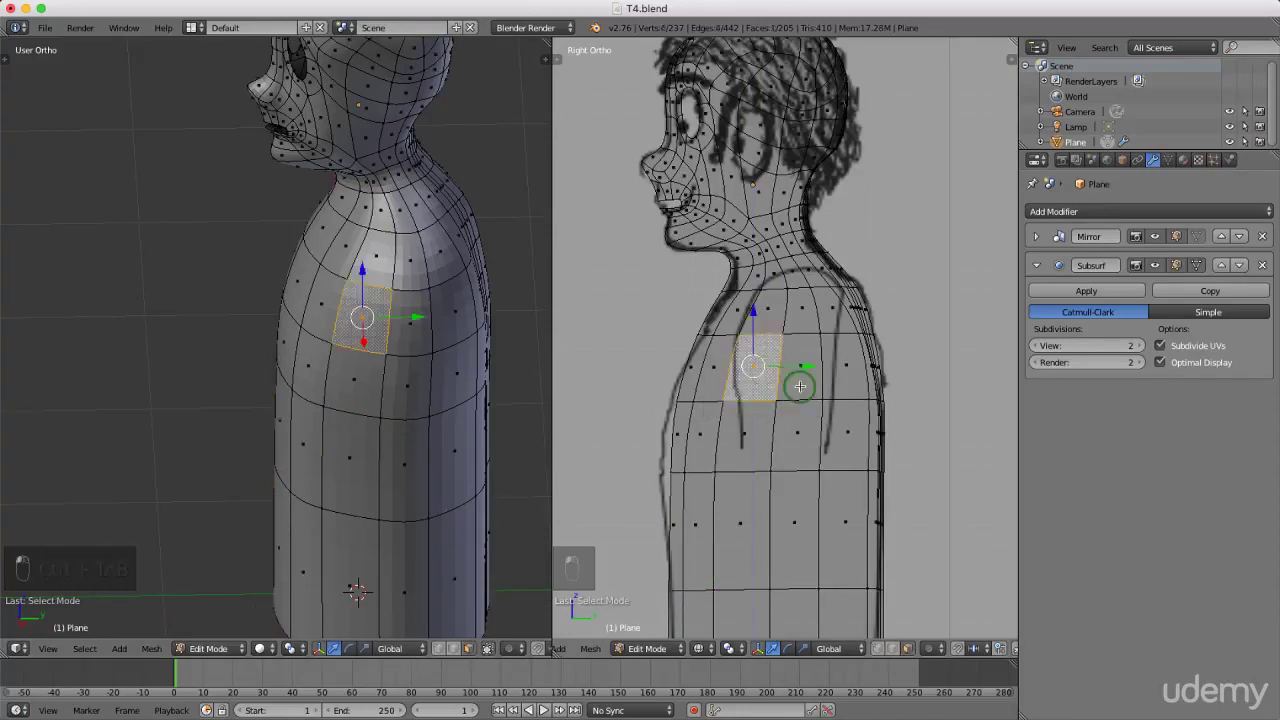
shift+right_click(774, 322)
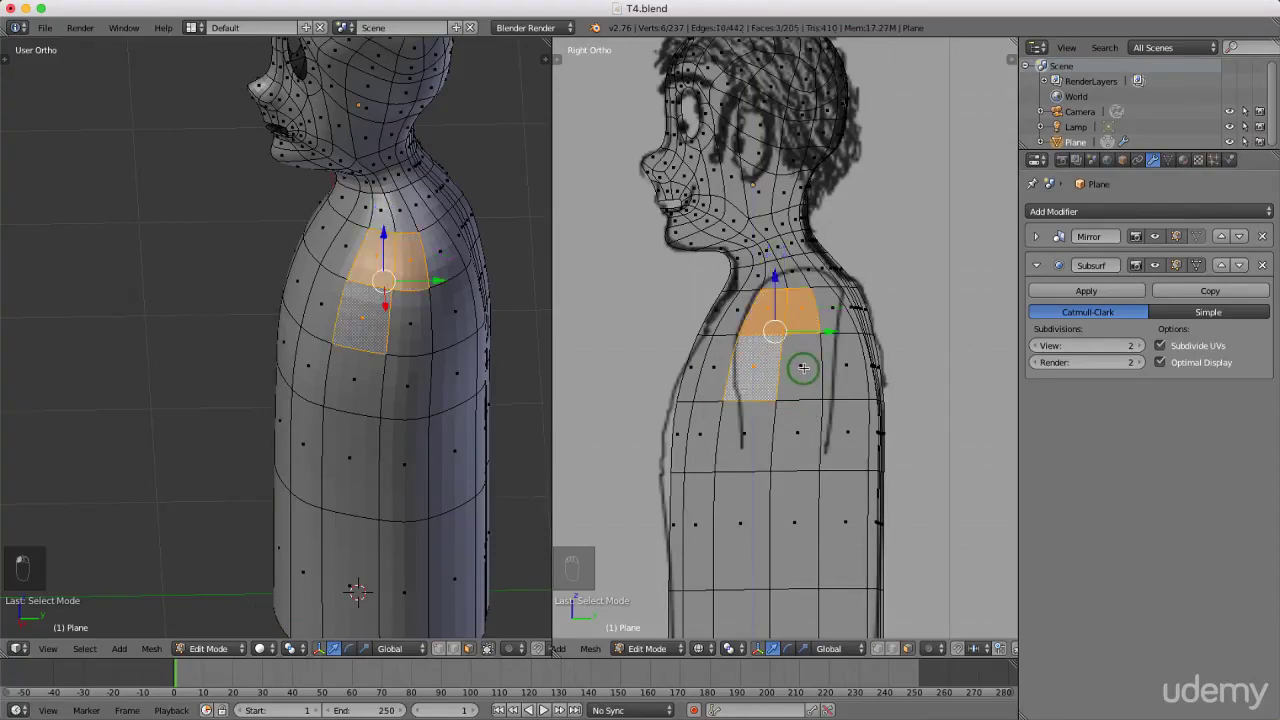
shift+right_click(803, 368)
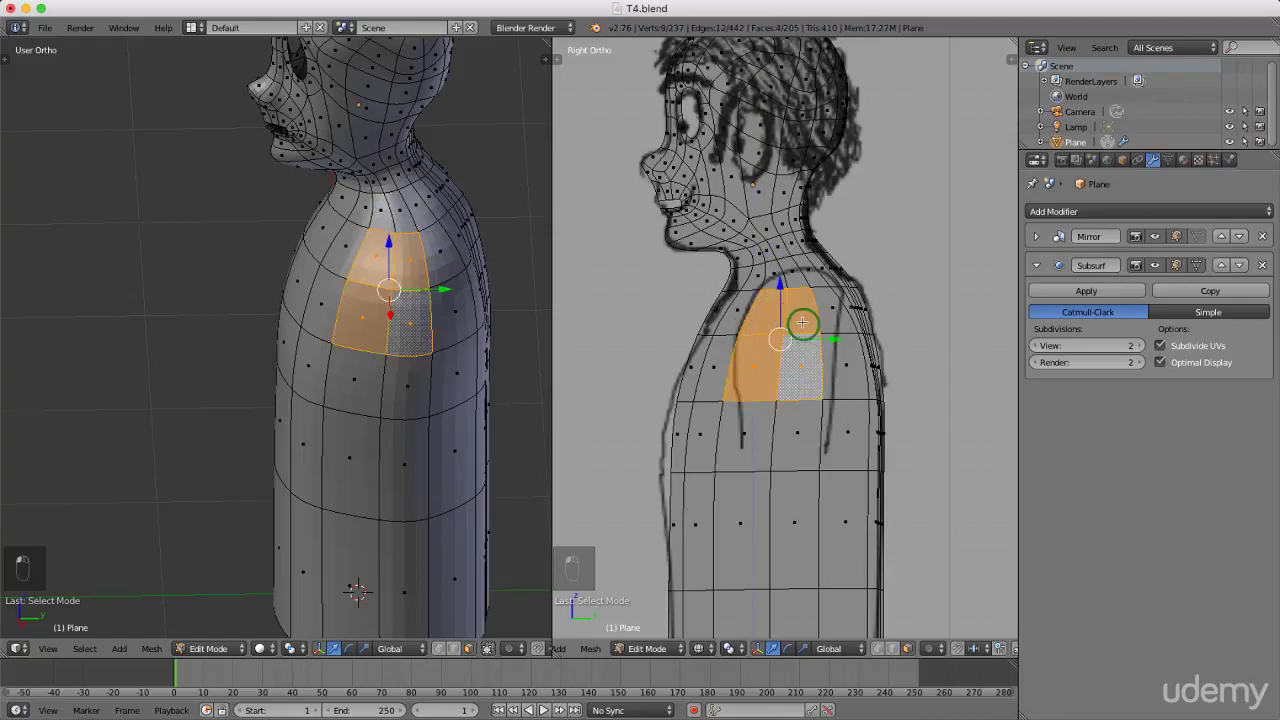
middle_drag(364, 395, 391, 292)
scroll(385, 395, down, 4)
key(KP_1)
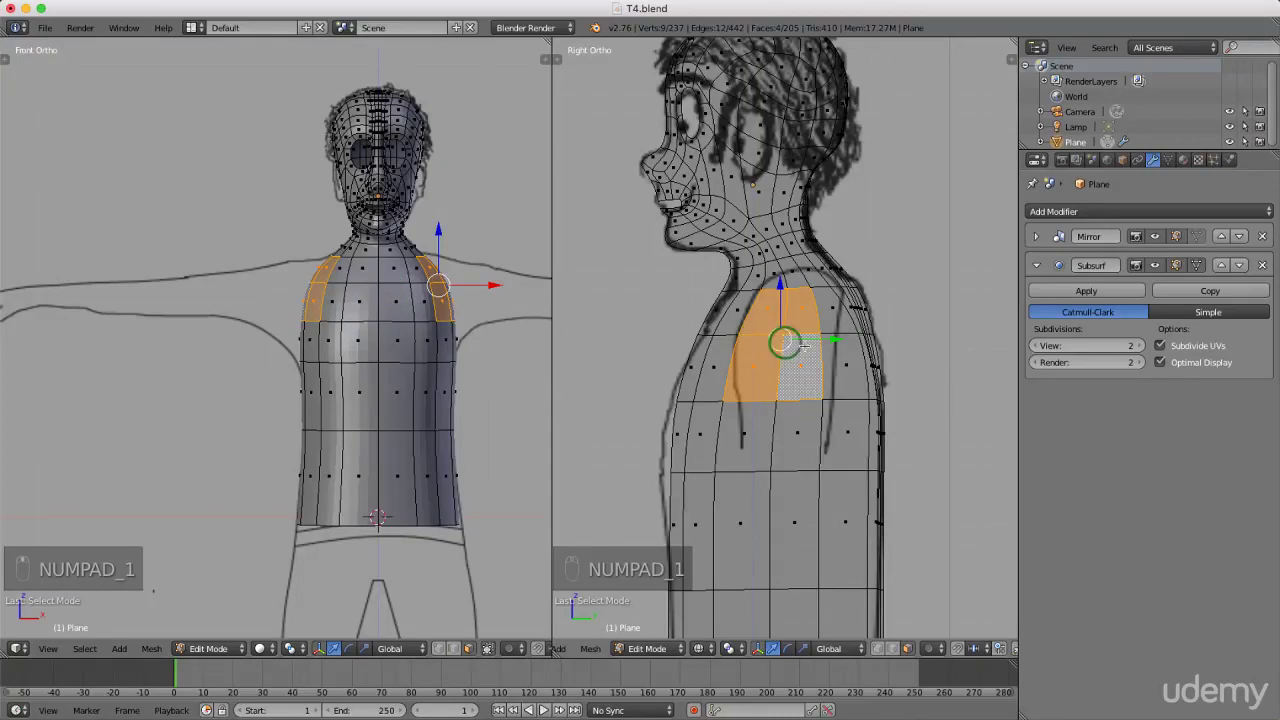
key(Delete)
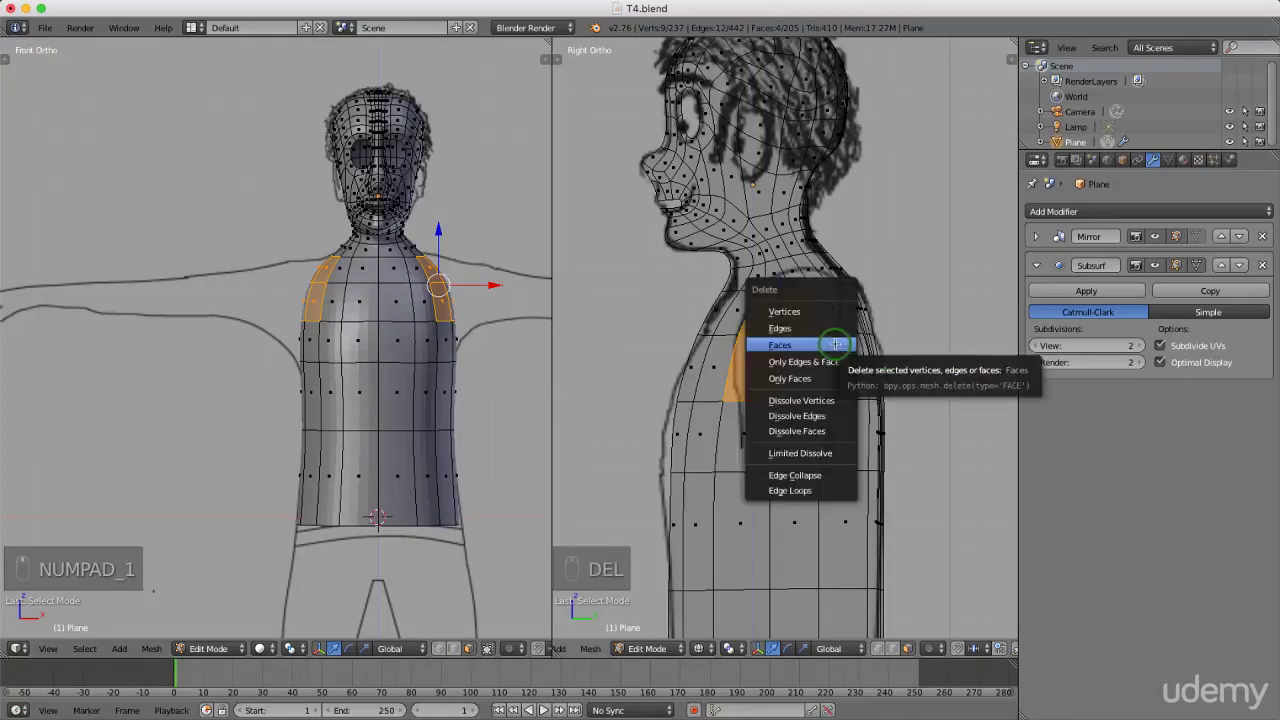
click(836, 344)
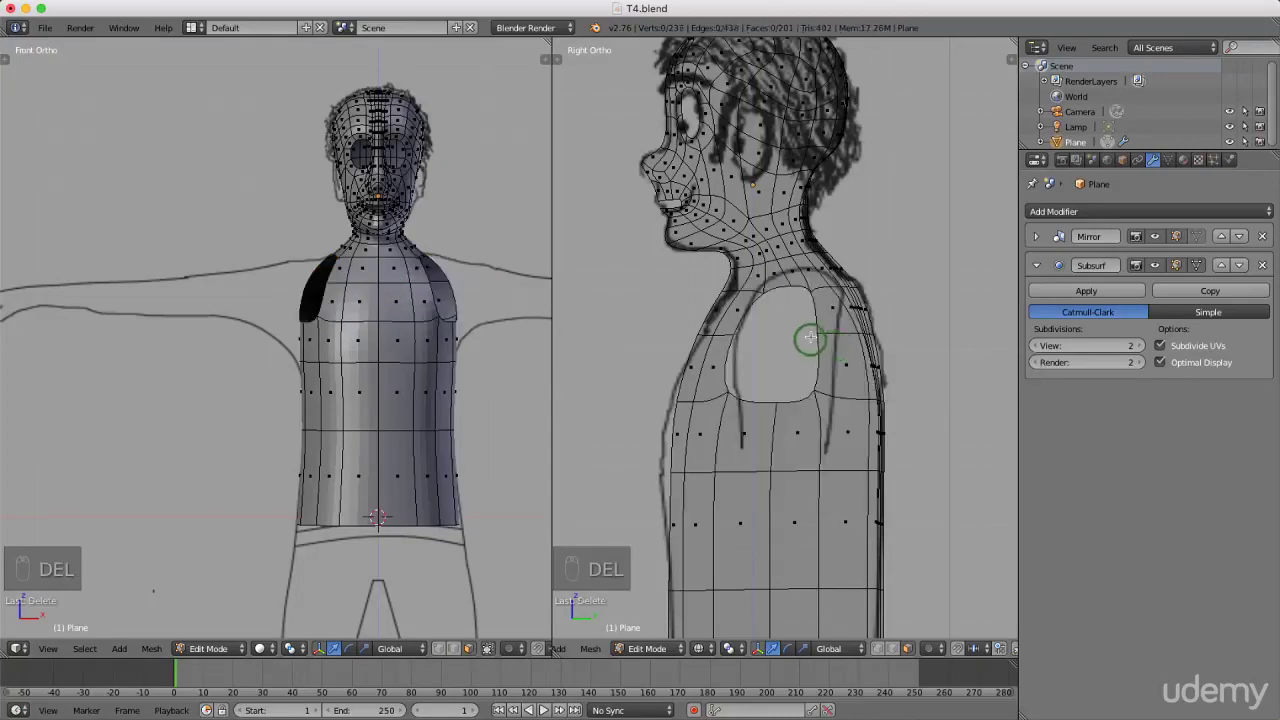
- Switch to vertex selection and move the arm hole's middle rear and lower rear vertices backward along Y toward the reference arm outline
key(ctrl+Tab)
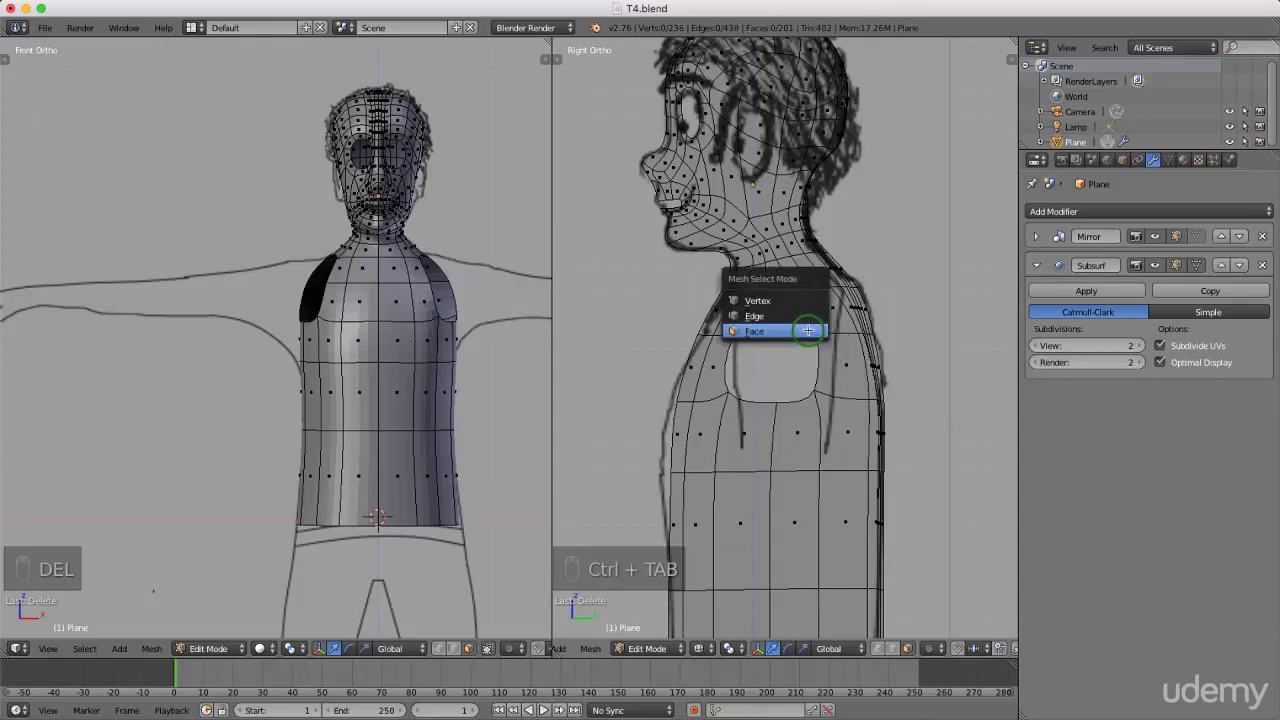
click(790, 301)
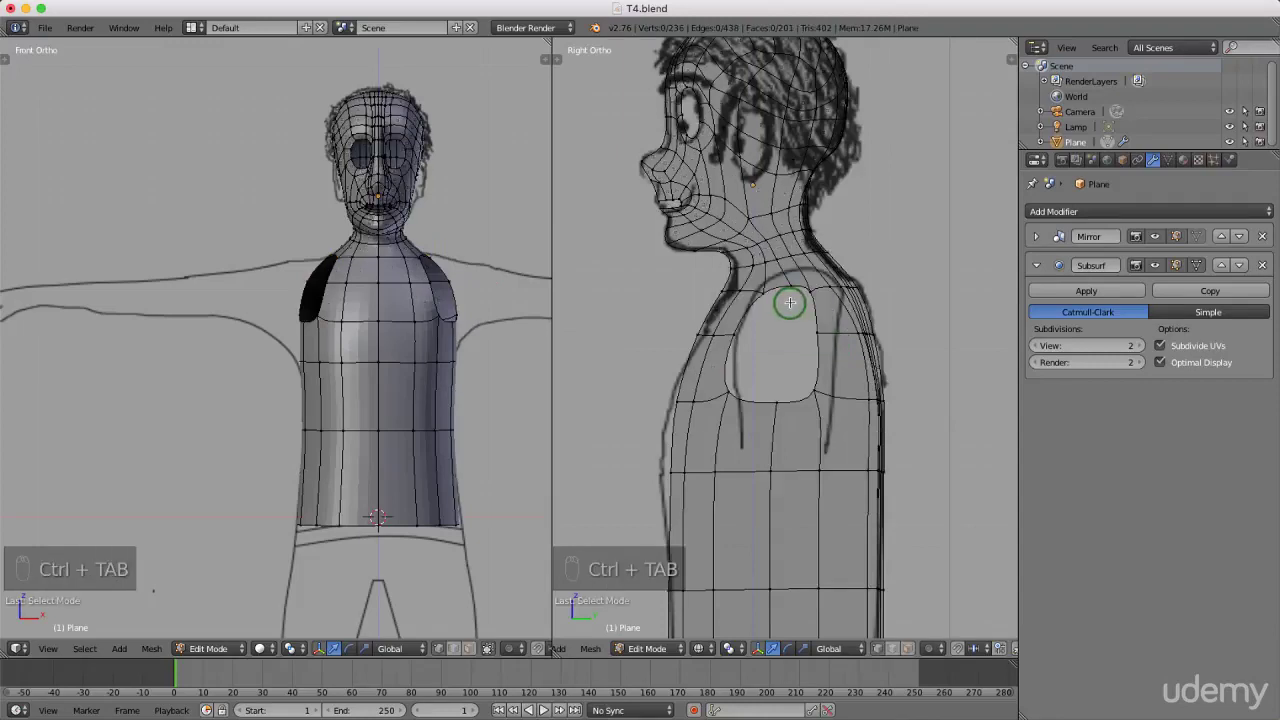
scroll(795, 290, up, 4)
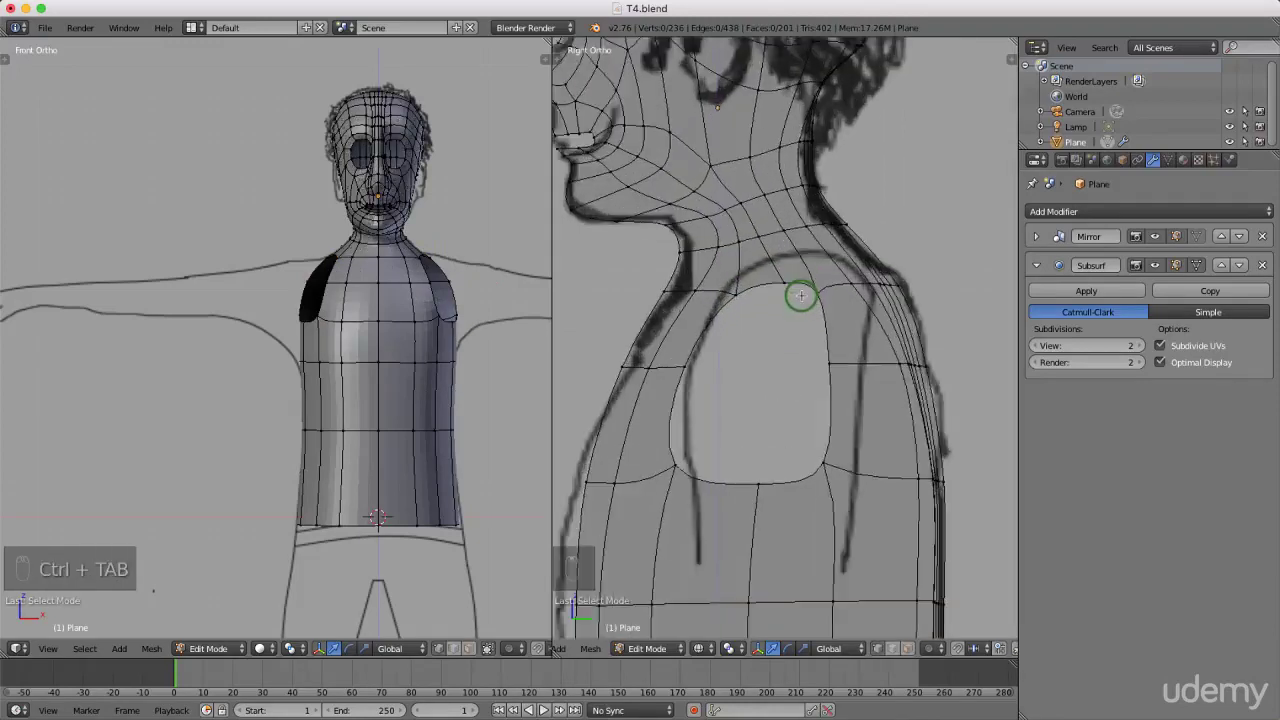
right_click(836, 370)
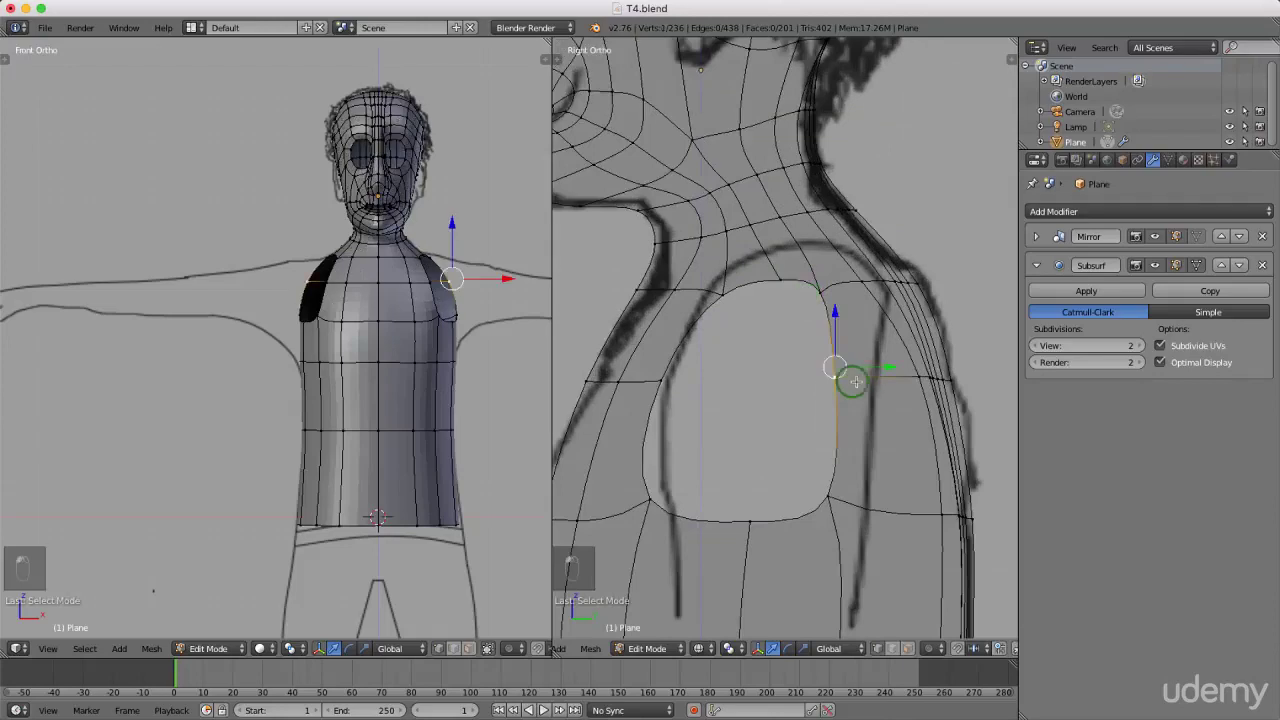
drag(878, 366, 908, 371)
scroll(805, 393, down, 1)
right_drag(828, 478, 831, 437)
drag(874, 477, 886, 477)
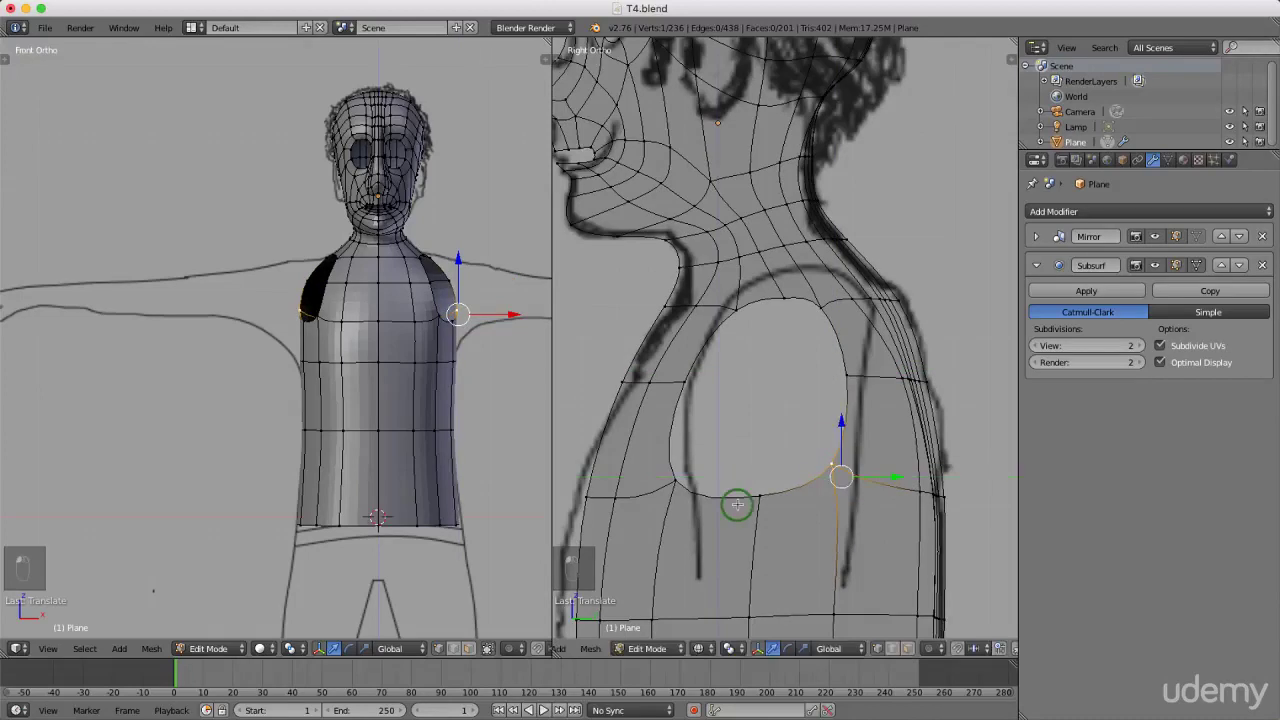
- Lower the arm hole's bottom middle vertex slightly and shift its lower front vertex backward and up to round the opening
right_drag(757, 500, 763, 464)
right_click(674, 485)
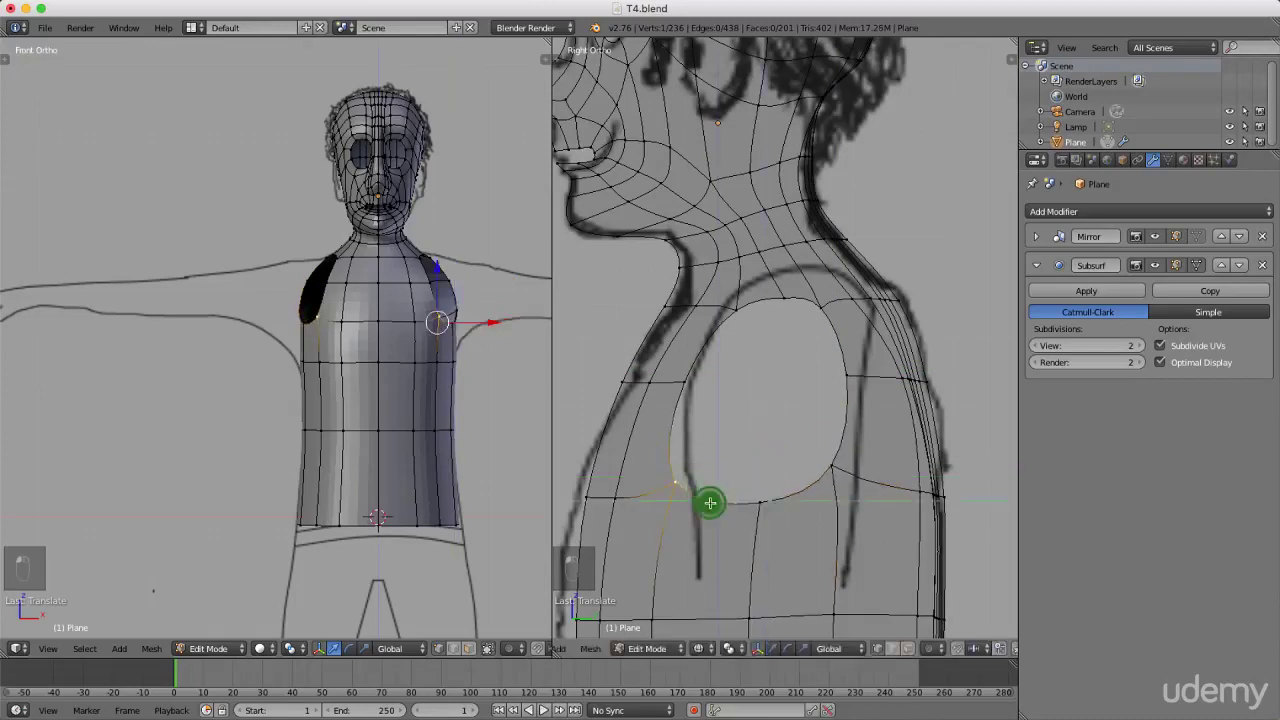
key(g)
key(z)
click(674, 452)
- Move the arm hole's upper front vertex forward along Y and slightly down onto the reference arm outline
right_click(737, 302)
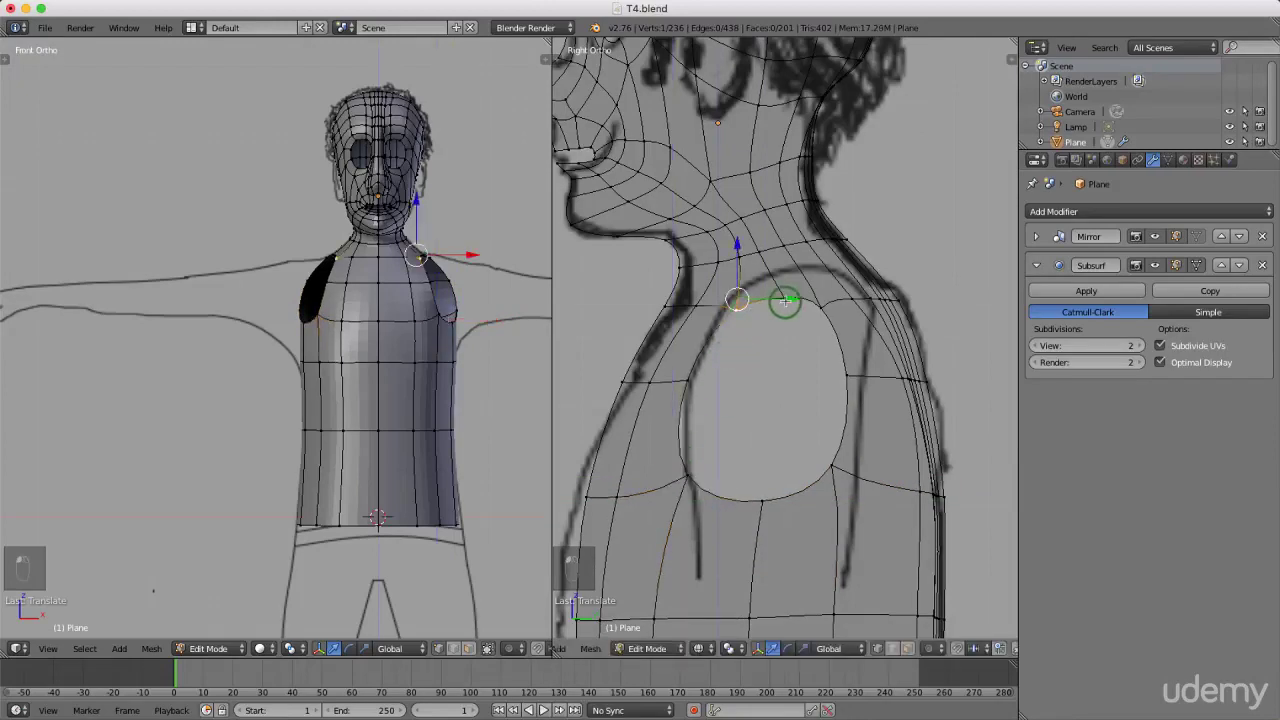
key(g)
click(759, 303)
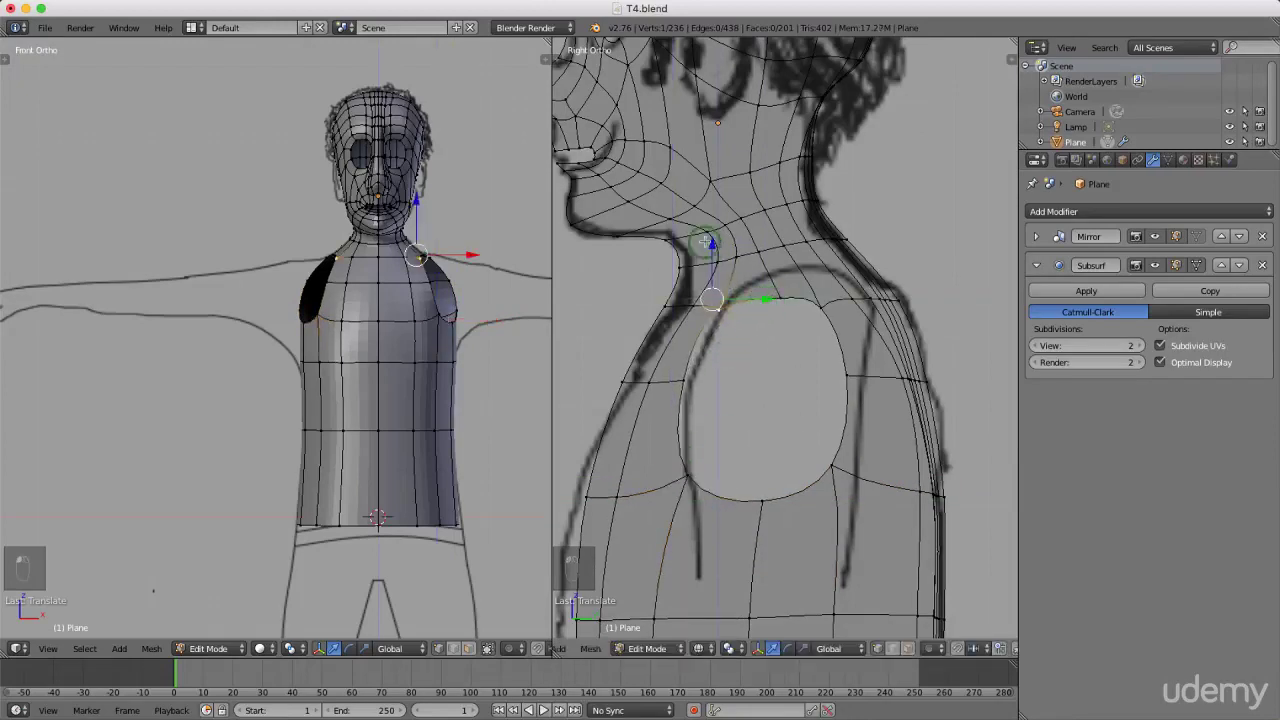
key(g)
key(z)
click(763, 279)
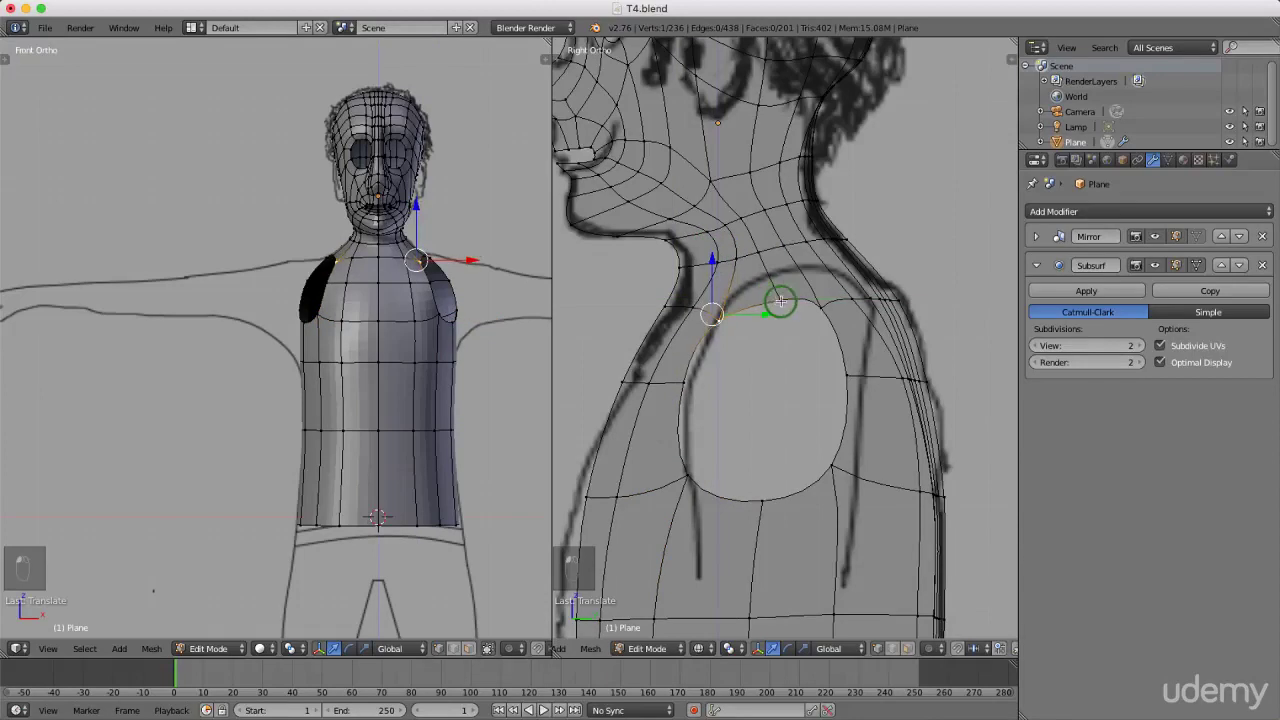
- Shift the arm hole's top middle vertex forward and adjust the height of its upper rear vertex
right_click(780, 301)
key(g)
click(820, 308)
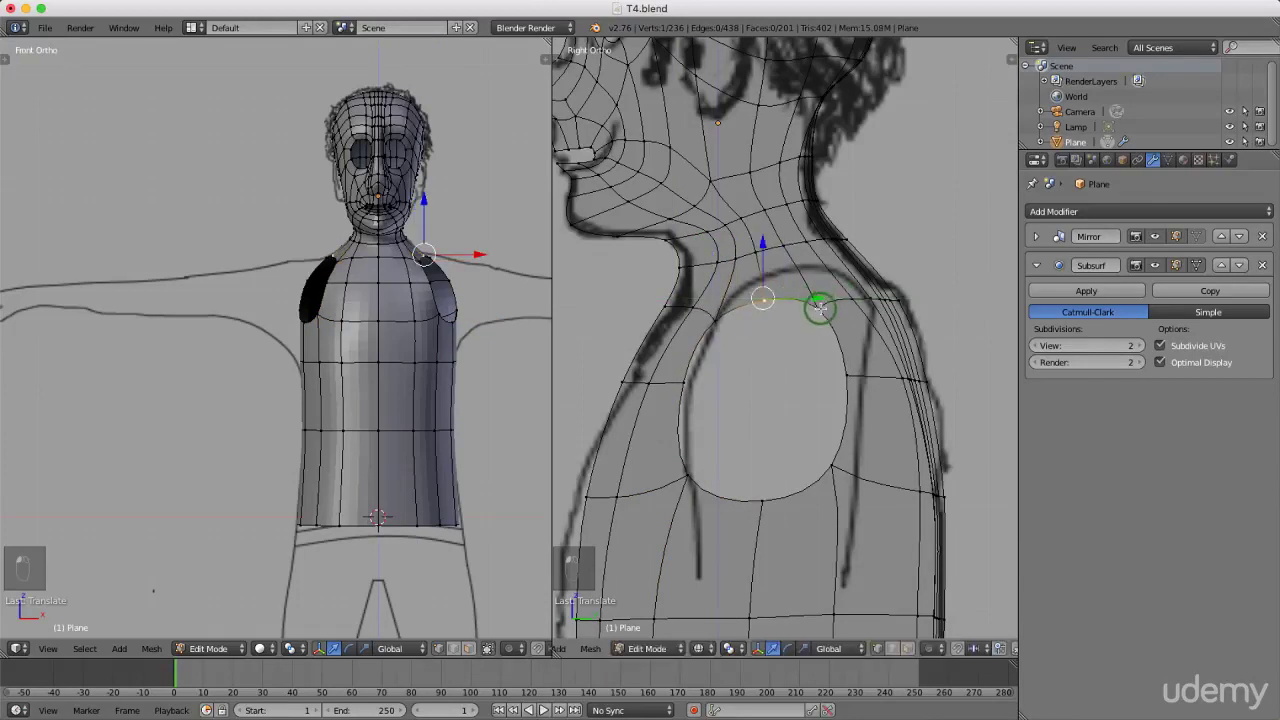
right_click(818, 310)
key(g)
key(z)
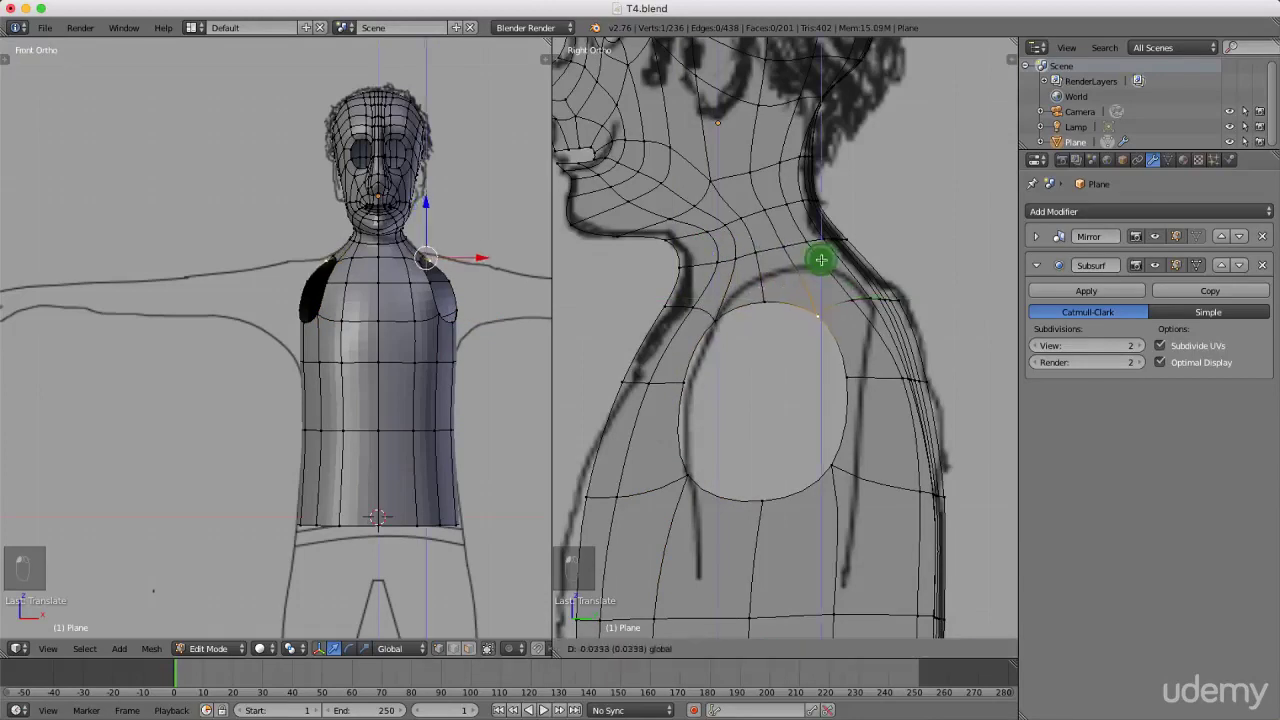
right_click(820, 260)
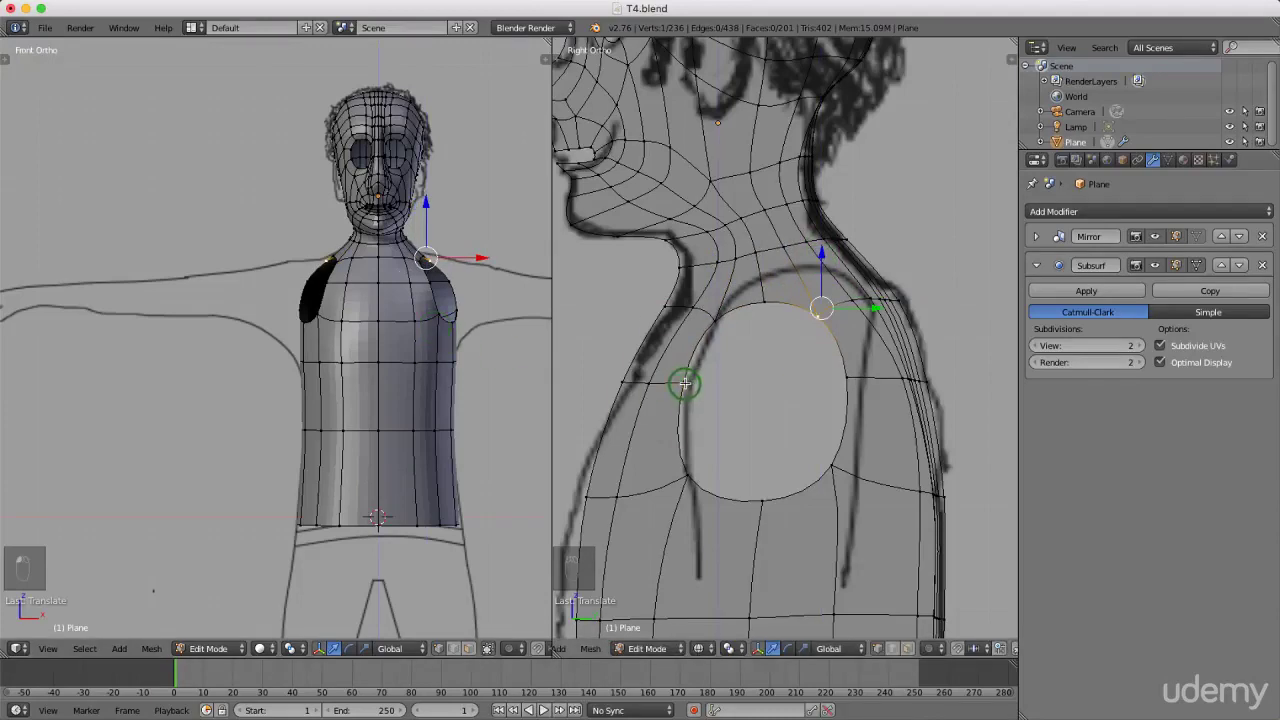
- Select the arm hole's edge loop, shift it slightly backward along Y and rotate it about -26° in top view
click(710, 322)
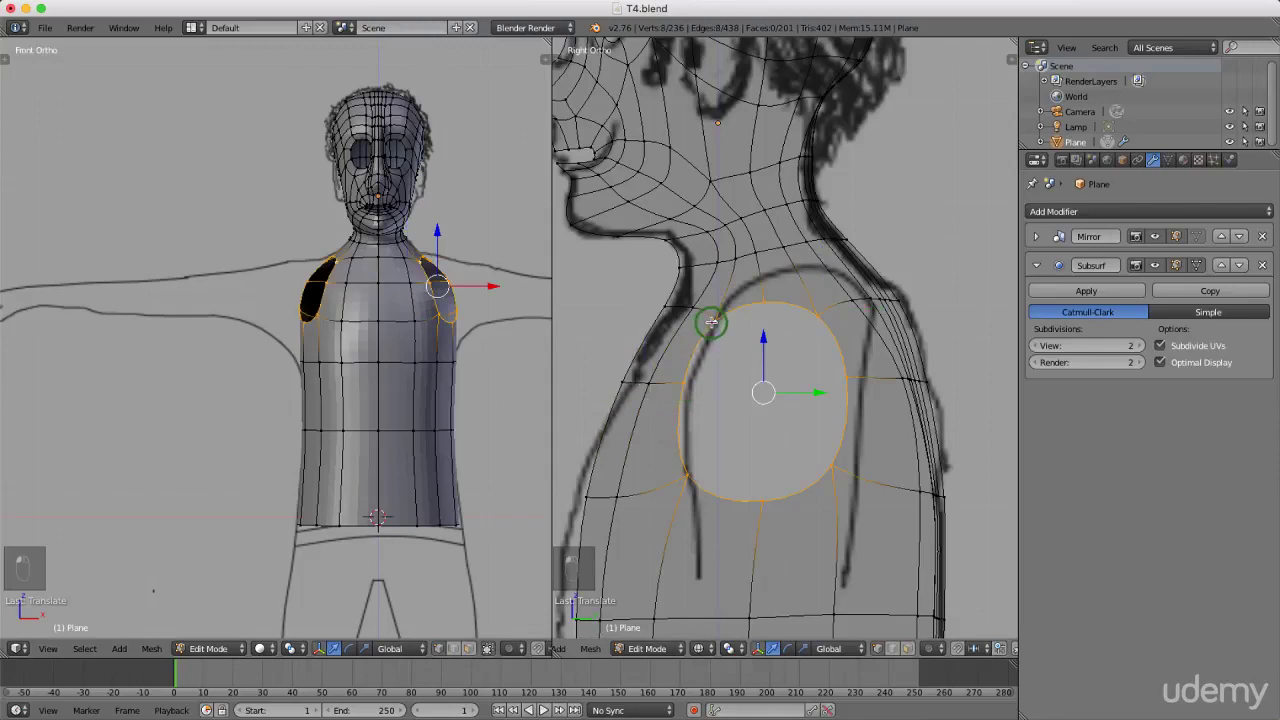
scroll(211, 334, down, 2)
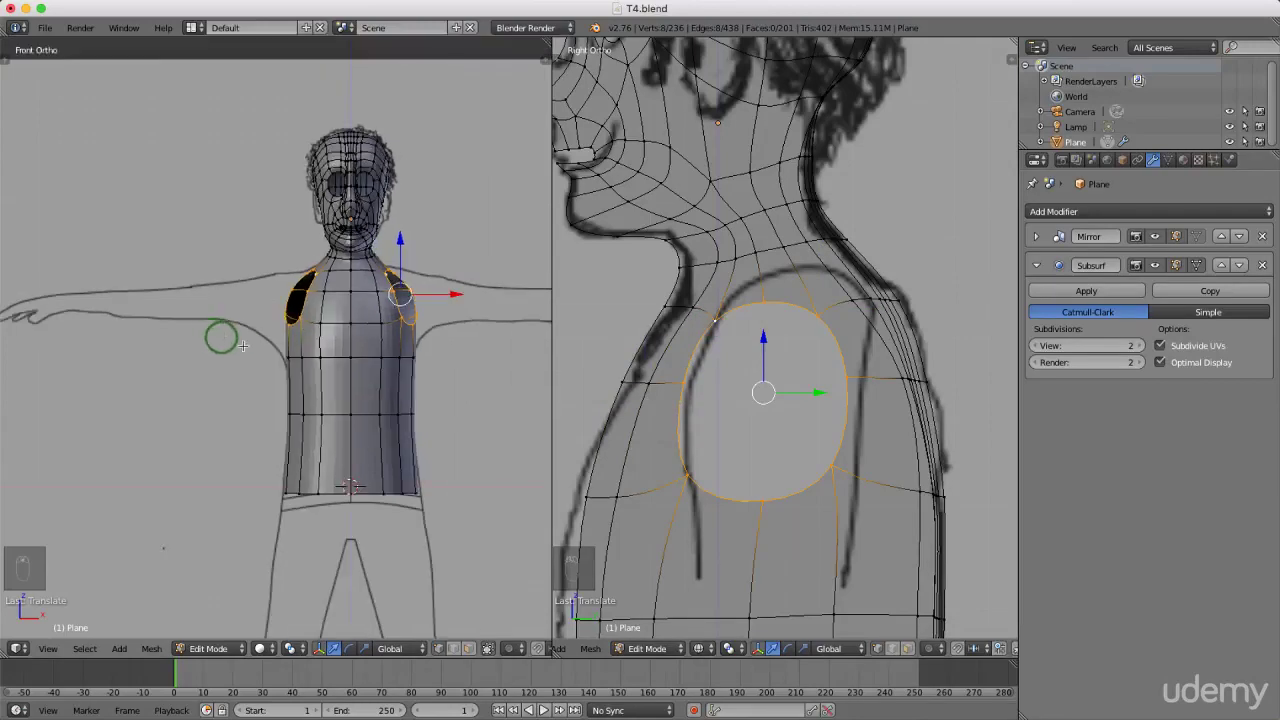
scroll(811, 420, down, 3)
scroll(818, 420, down, 2)
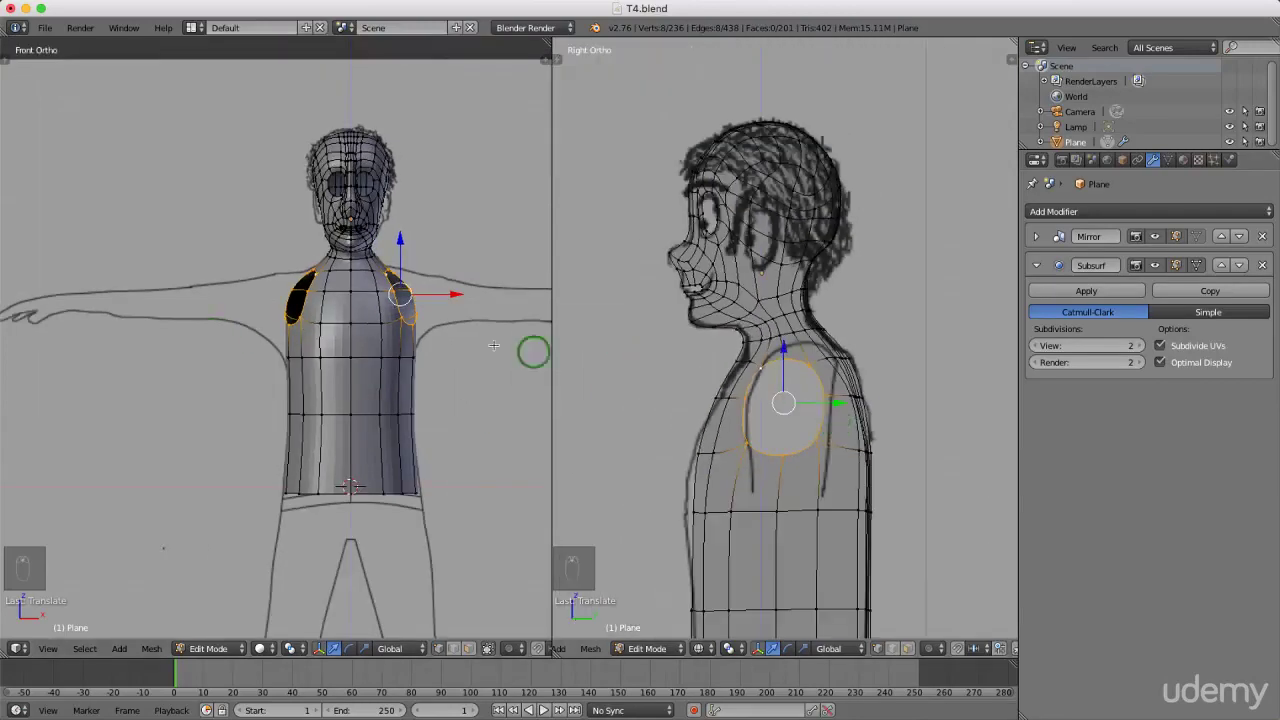
scroll(382, 289, up, 2)
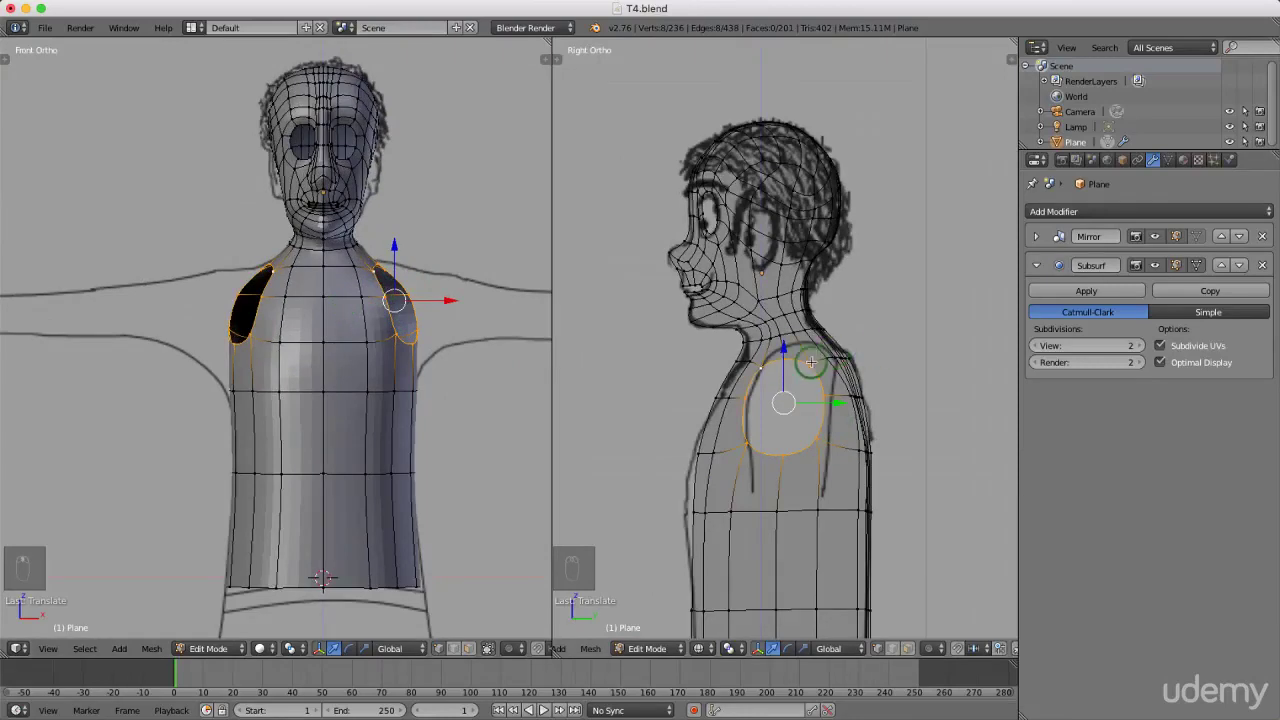
key(KP_7)
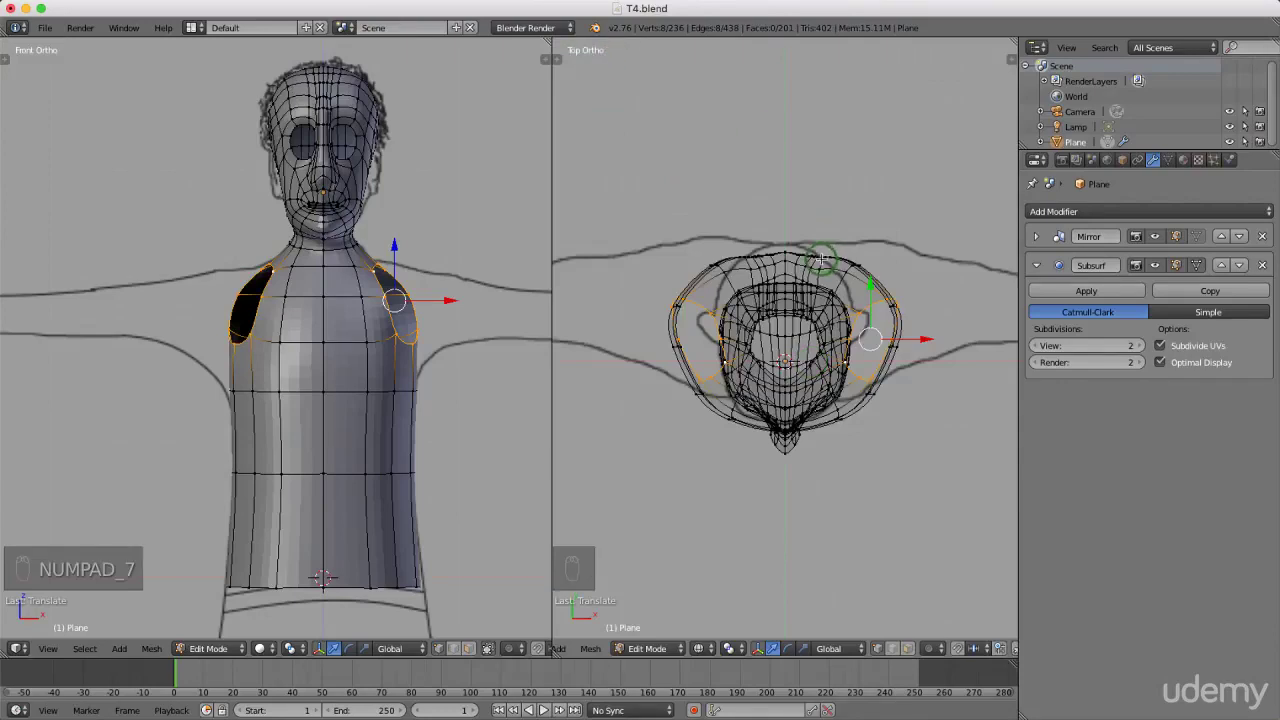
key(KP_5)
key(KP_5)
ctrl+scroll(743, 343, left, 3)
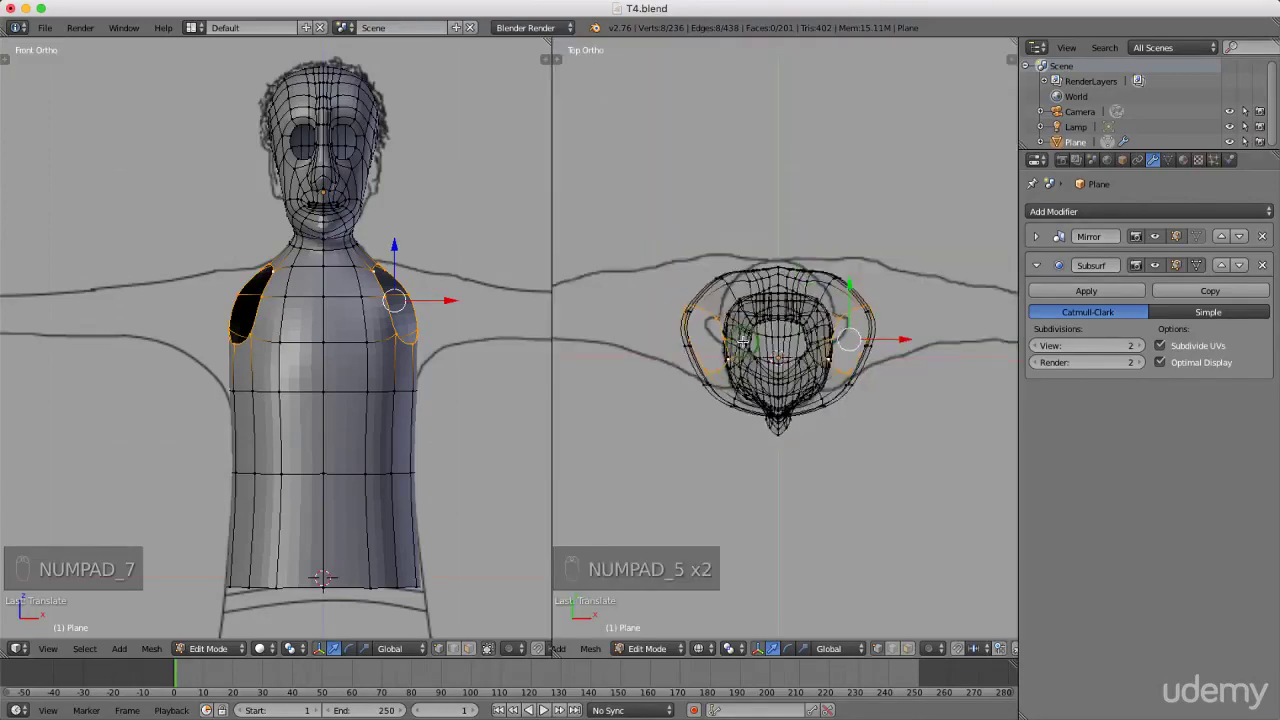
scroll(840, 296, up, 2)
drag(825, 285, 825, 273)
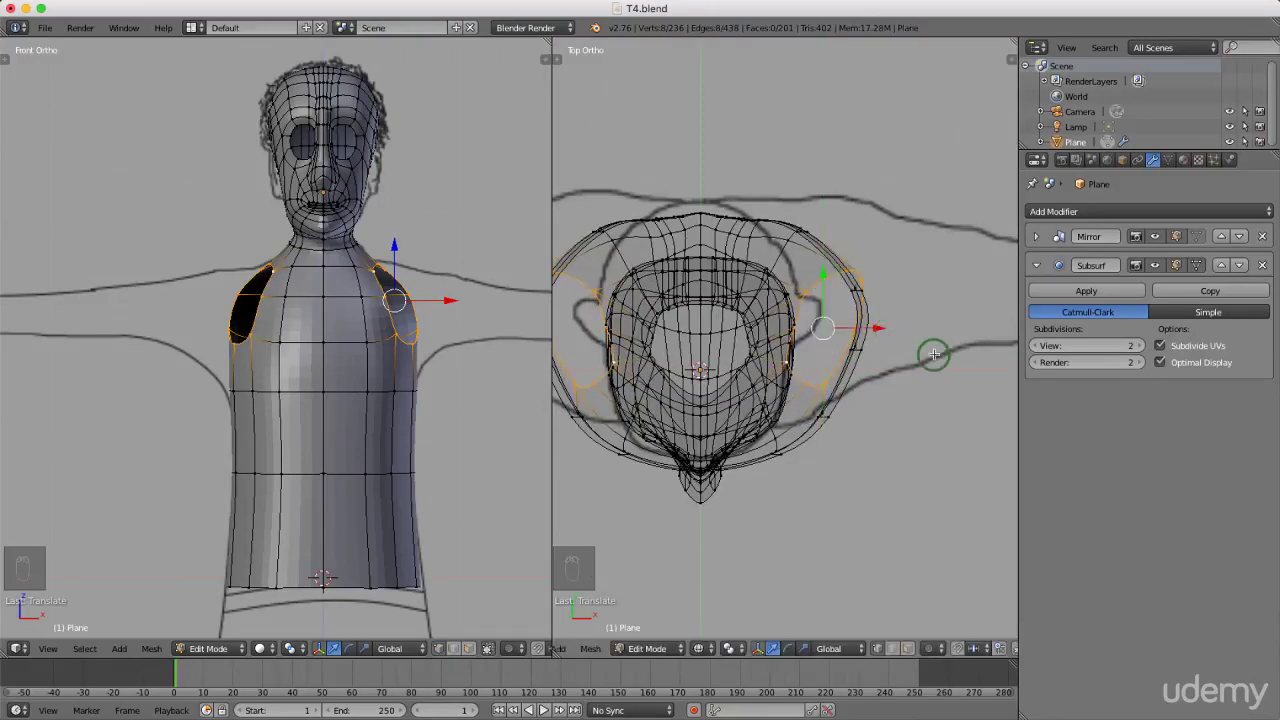
key(r)
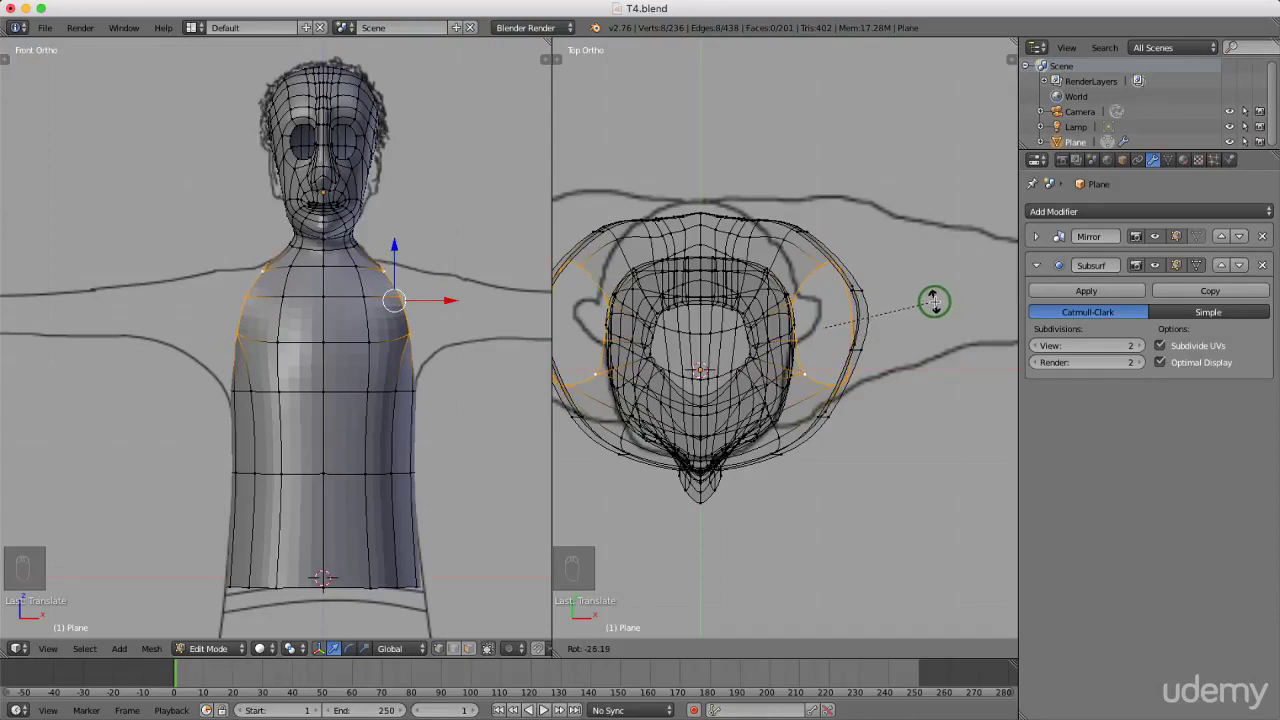
click(934, 301)
- Rotate the arm-hole loop a few degrees in front view and nudge it slightly backward along Y
scroll(890, 314, down, 2)
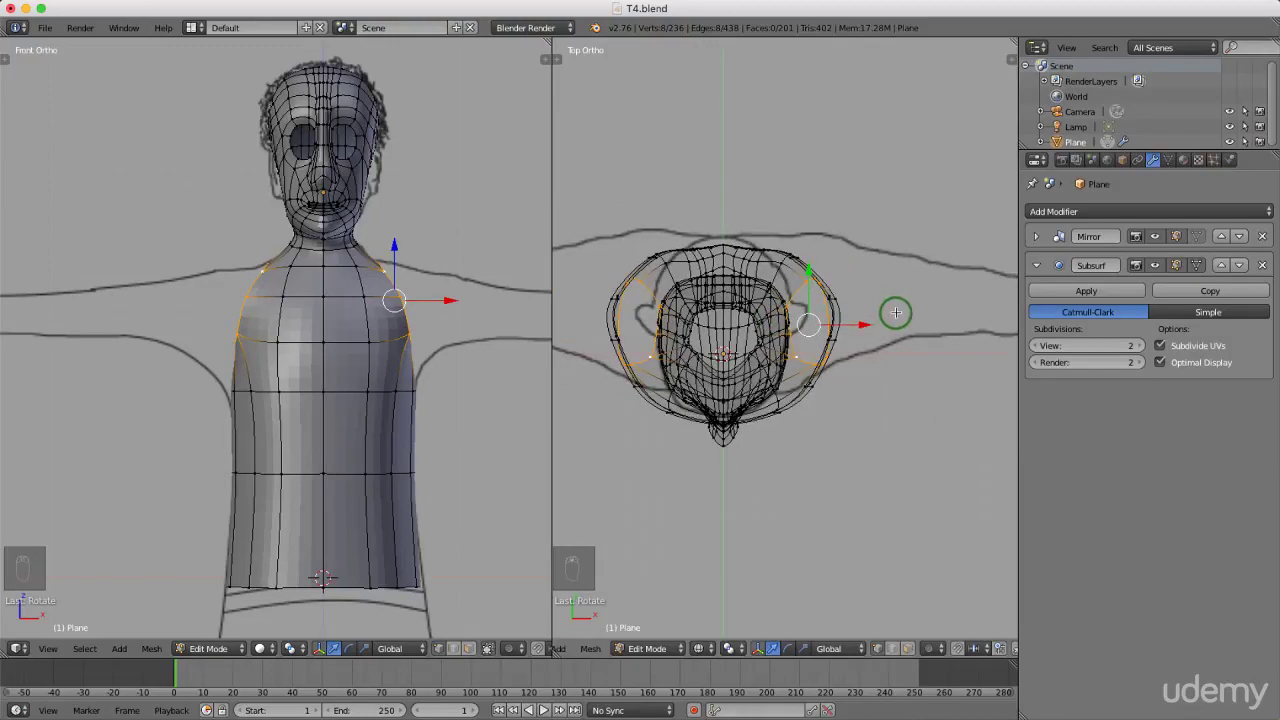
scroll(417, 316, up, 3)
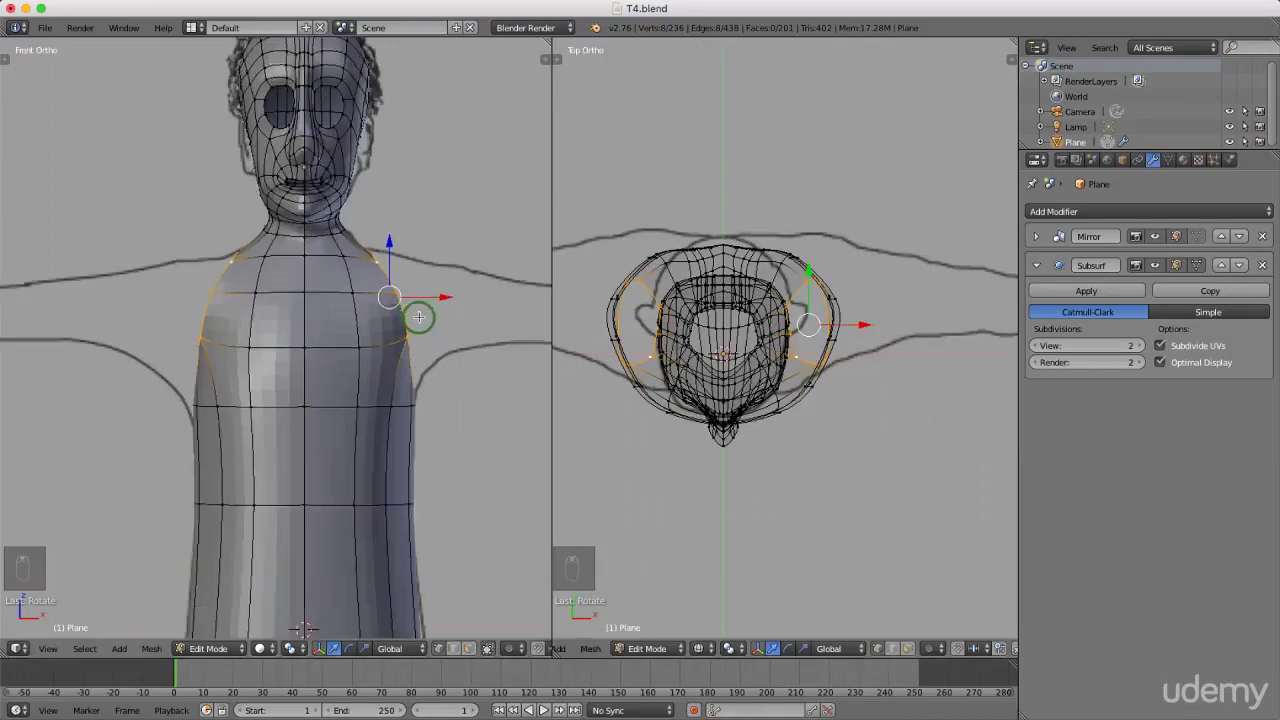
scroll(328, 317, down, 1)
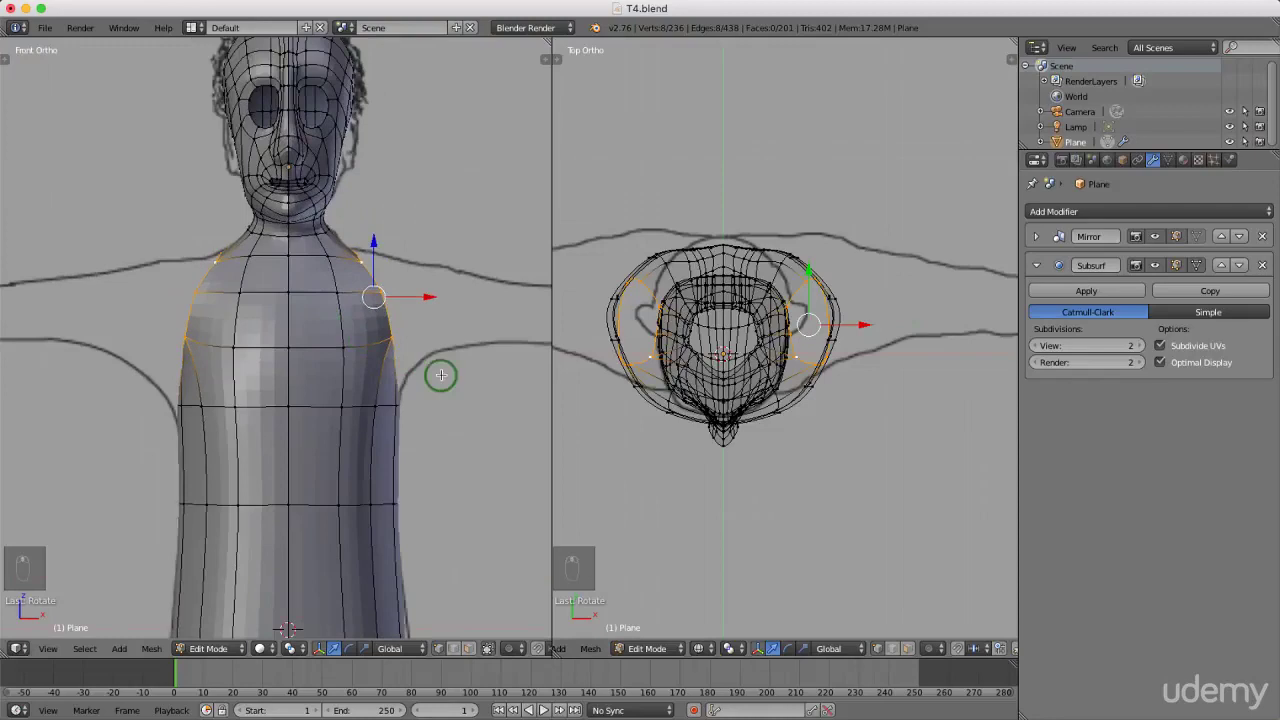
key(r)
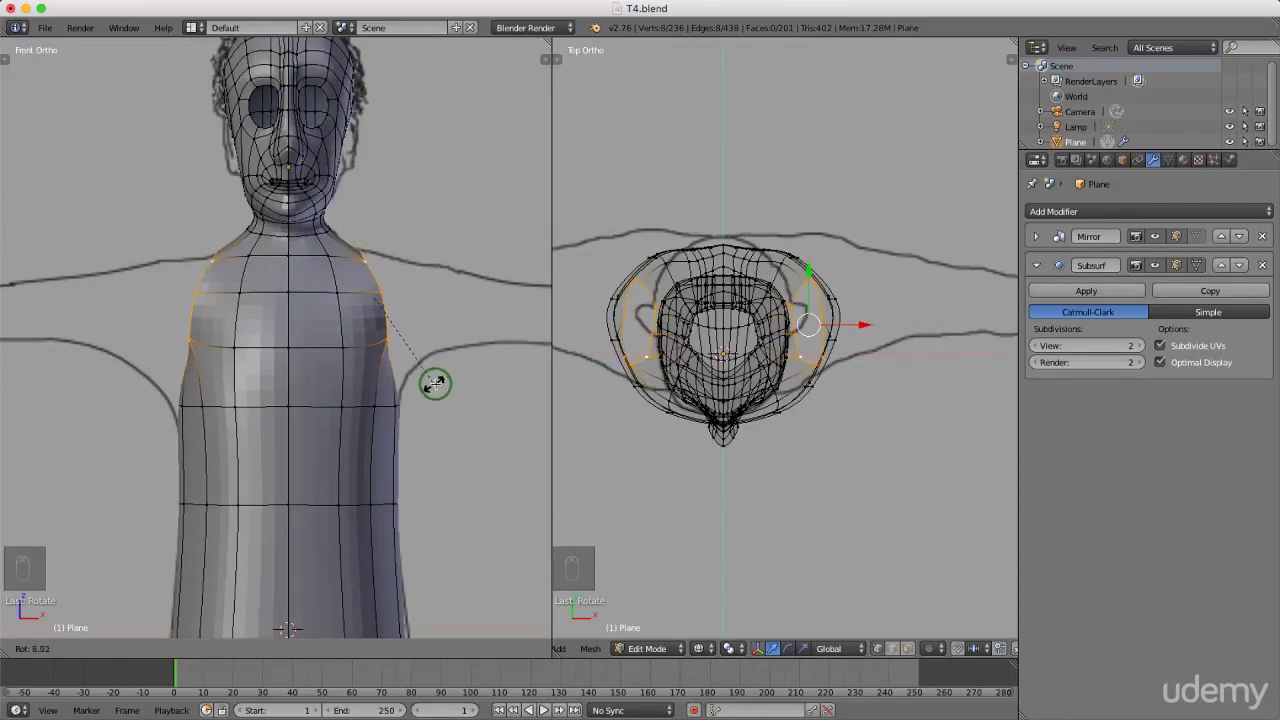
click(437, 382)
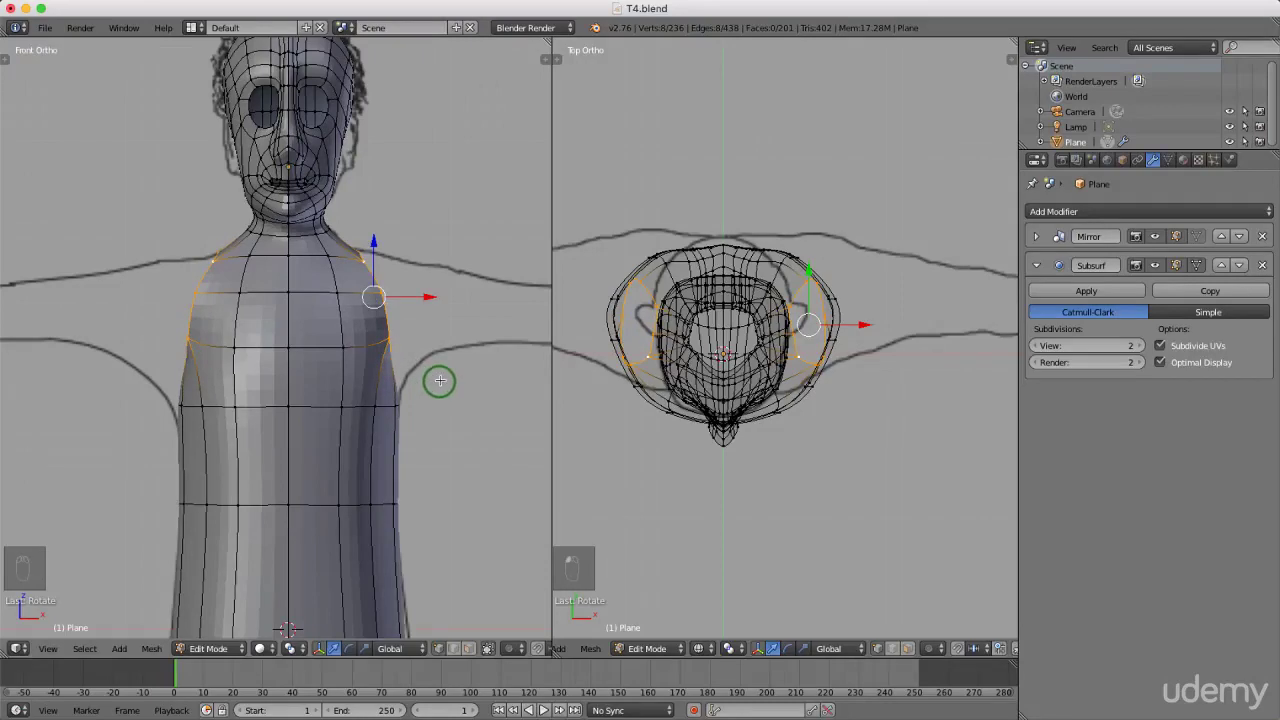
right_drag(811, 277, 809, 271)
- Extrude the arm-hole loop outward about 0.35 along the top reference's arm to start the arm
middle_drag(858, 372, 839, 310)
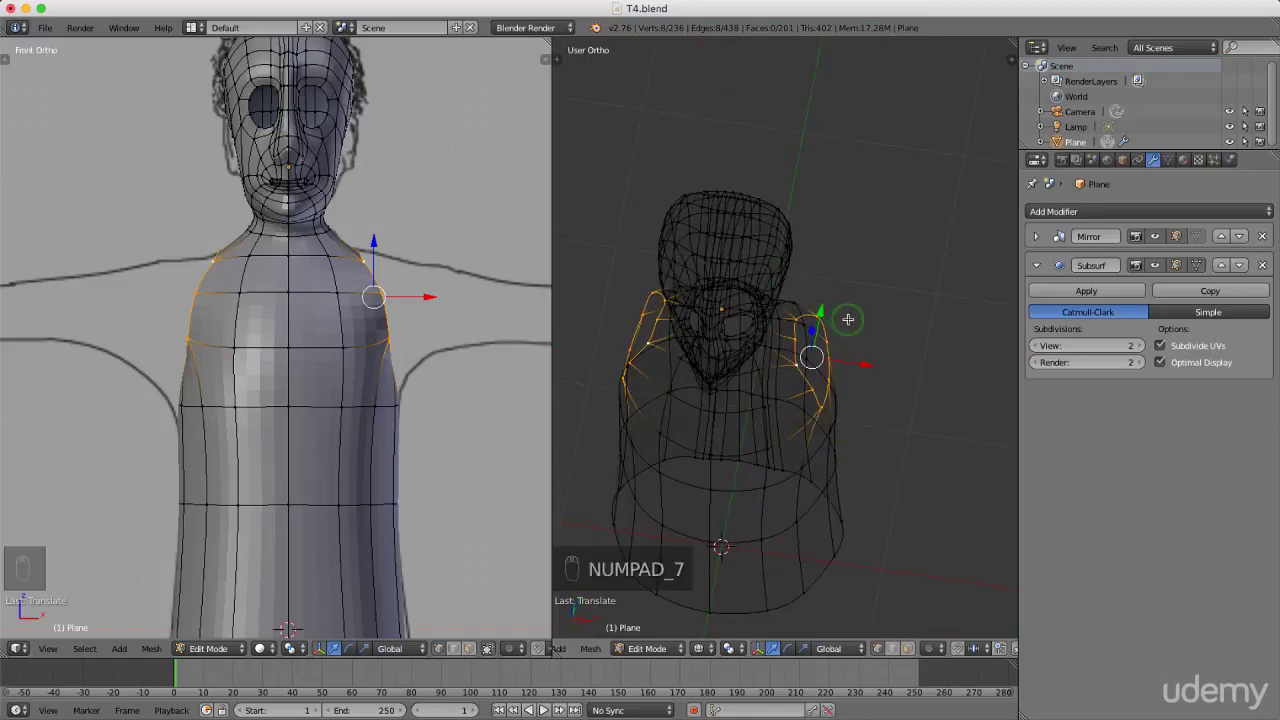
key(KP_7)
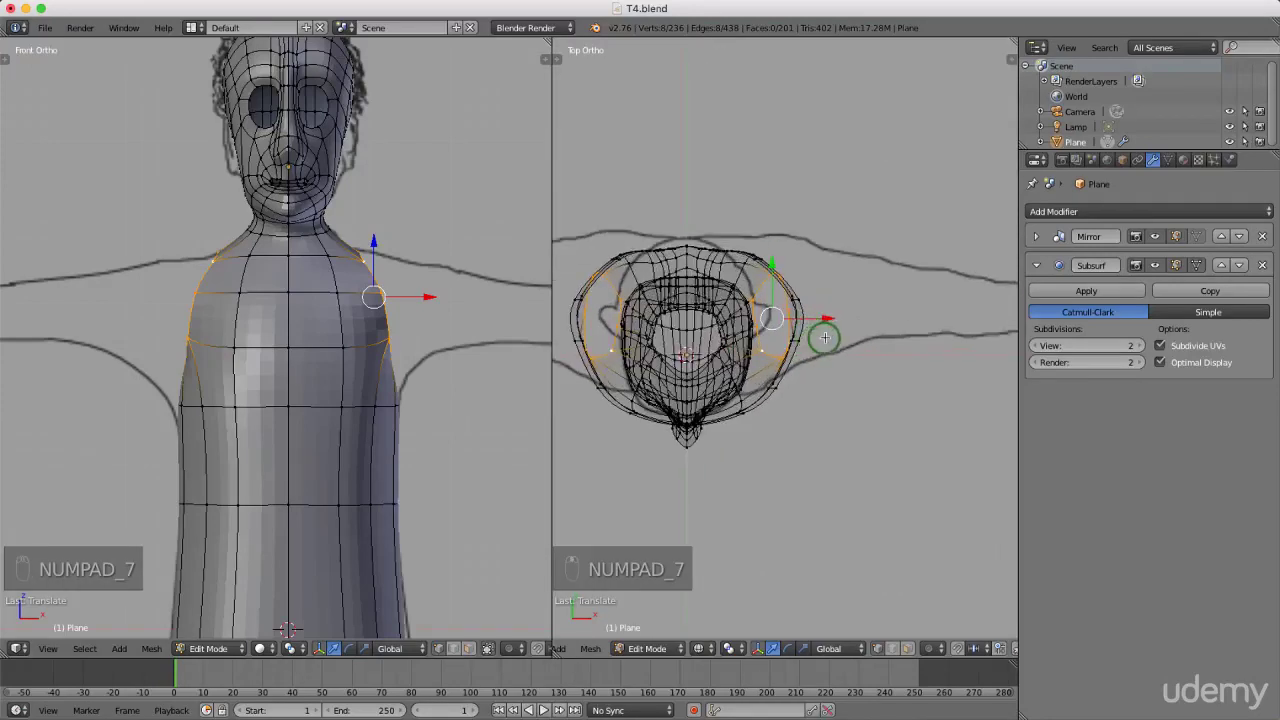
key(e)
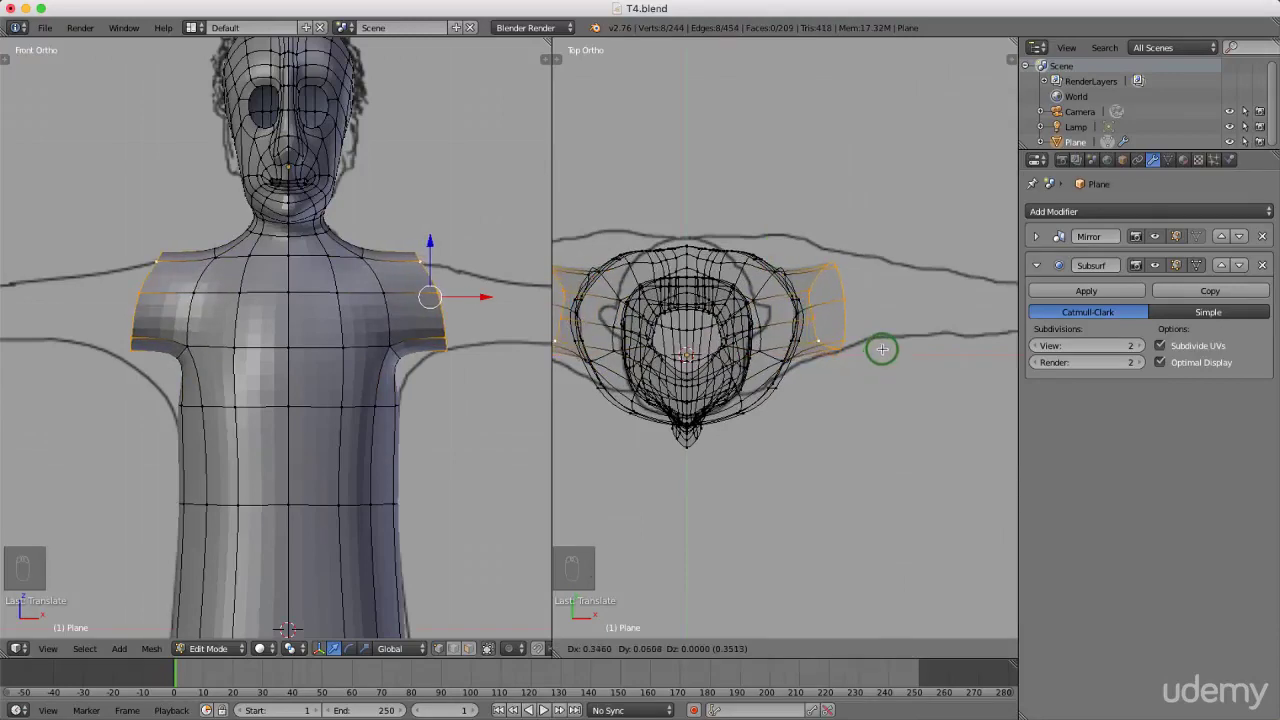
click(882, 349)
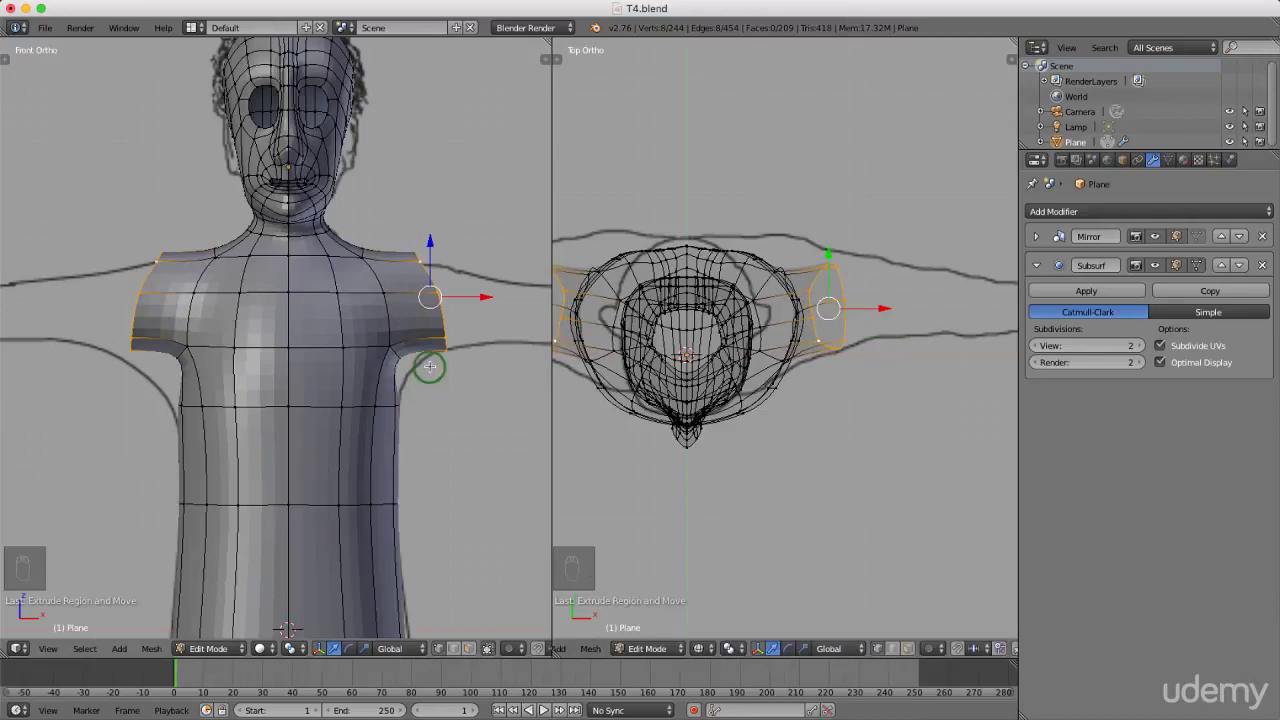
- Raise the top vertex of the extruded arm loop slightly along Z and nudge its upper front vertex backward along Y
scroll(440, 362, down, 3)
middle_drag(449, 357, 343, 379)
scroll(314, 366, up, 2)
scroll(318, 364, up, 2)
scroll(345, 373, up, 2)
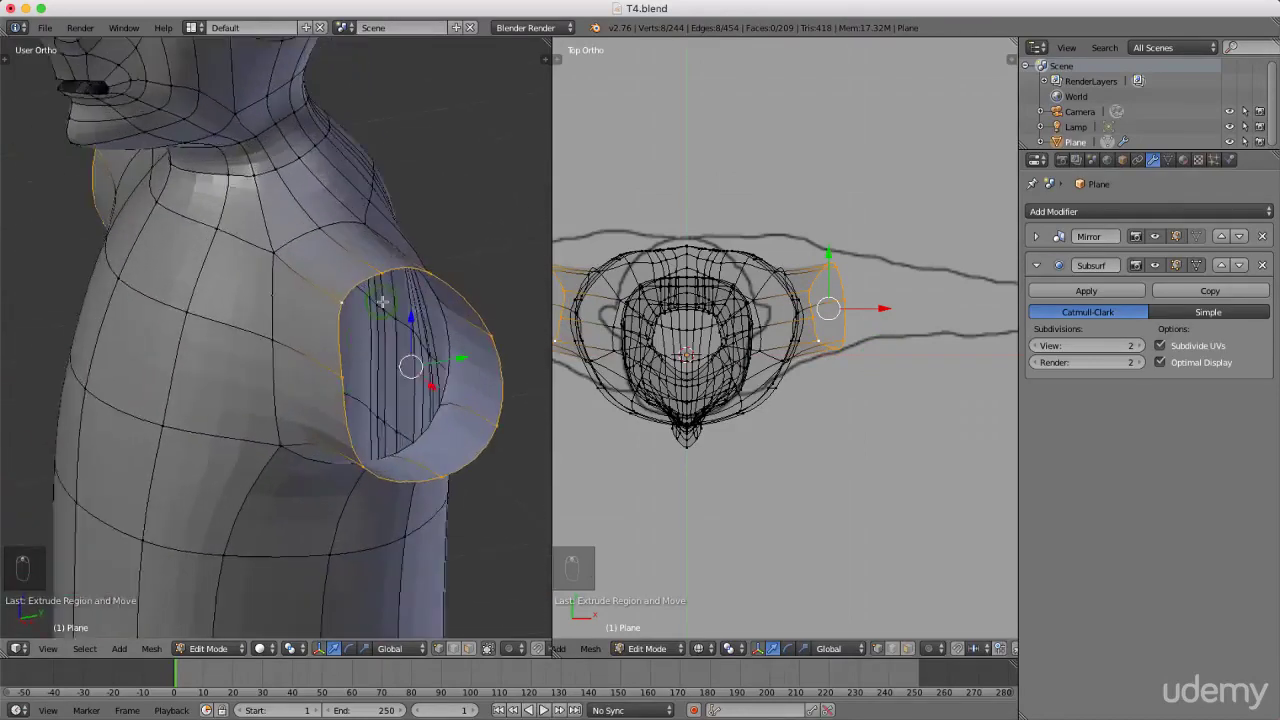
right_click(377, 272)
drag(384, 250, 387, 236)
right_click(340, 303)
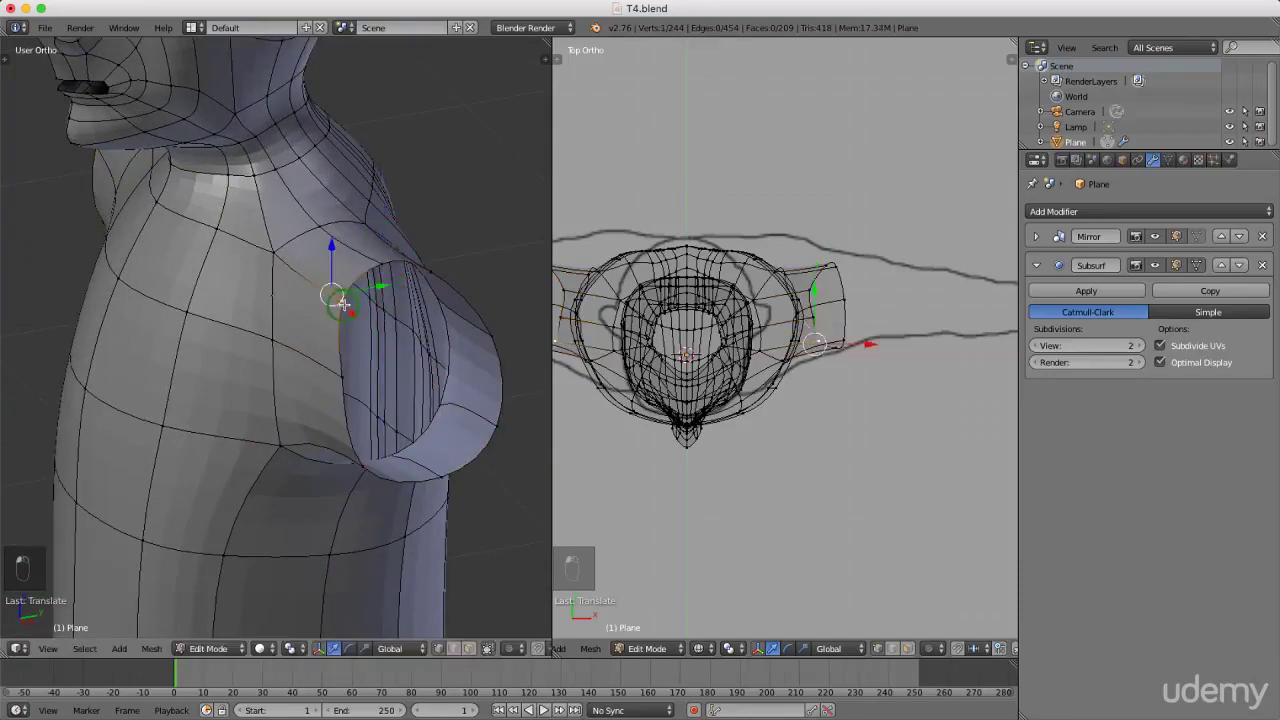
drag(380, 291, 385, 289)
middle_drag(416, 387, 357, 382)
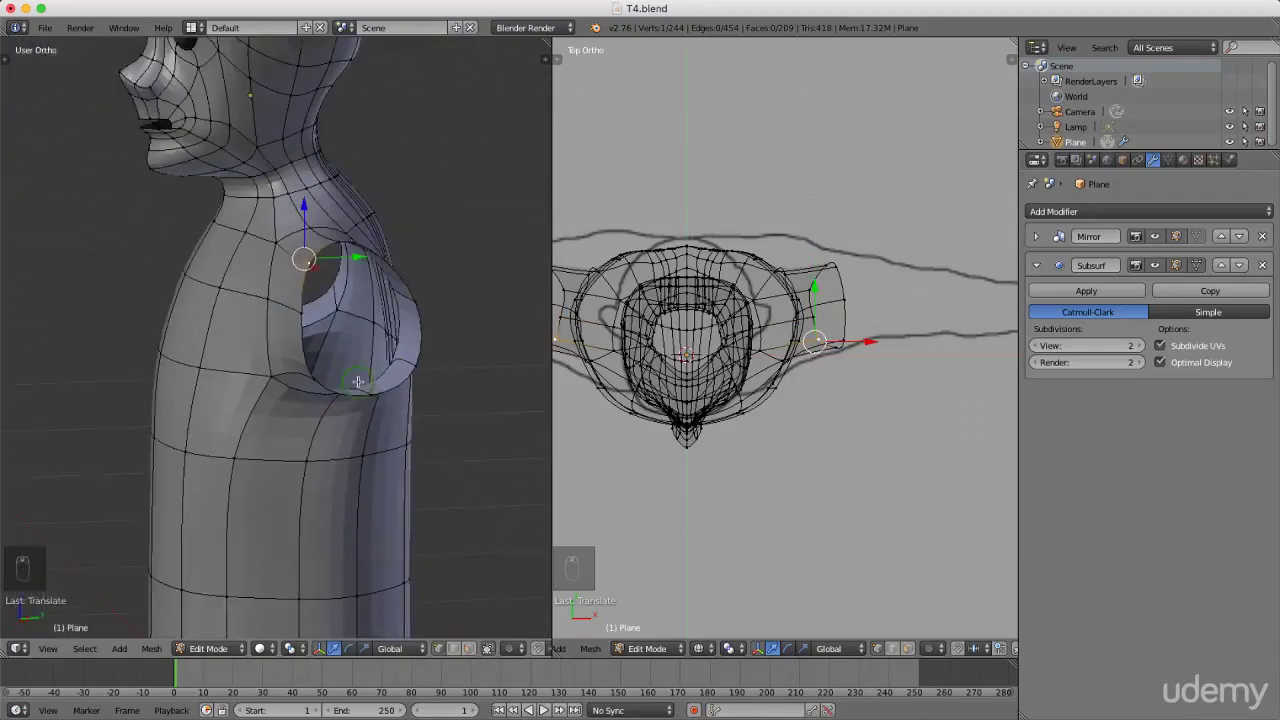
- Select the arm's open end loop, scale it down slightly along Z in front view and lower it about 0.04
scroll(840, 295, up, 4)
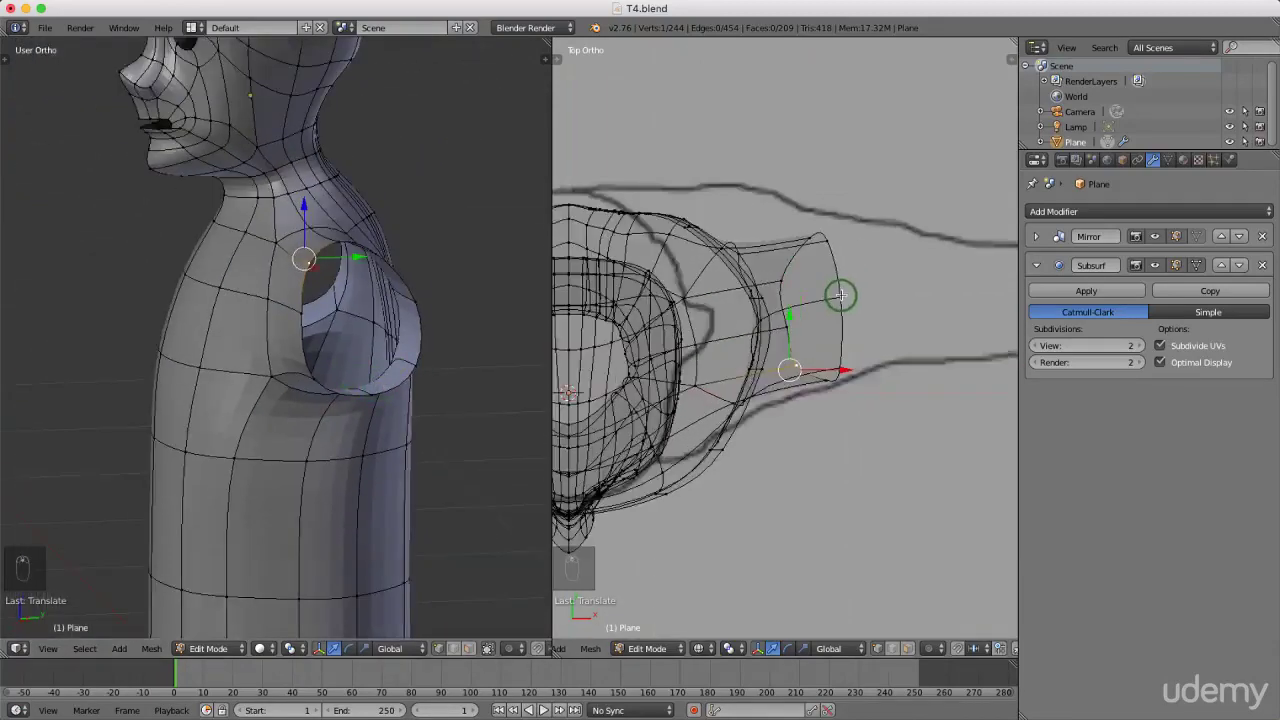
alt+click(840, 296)
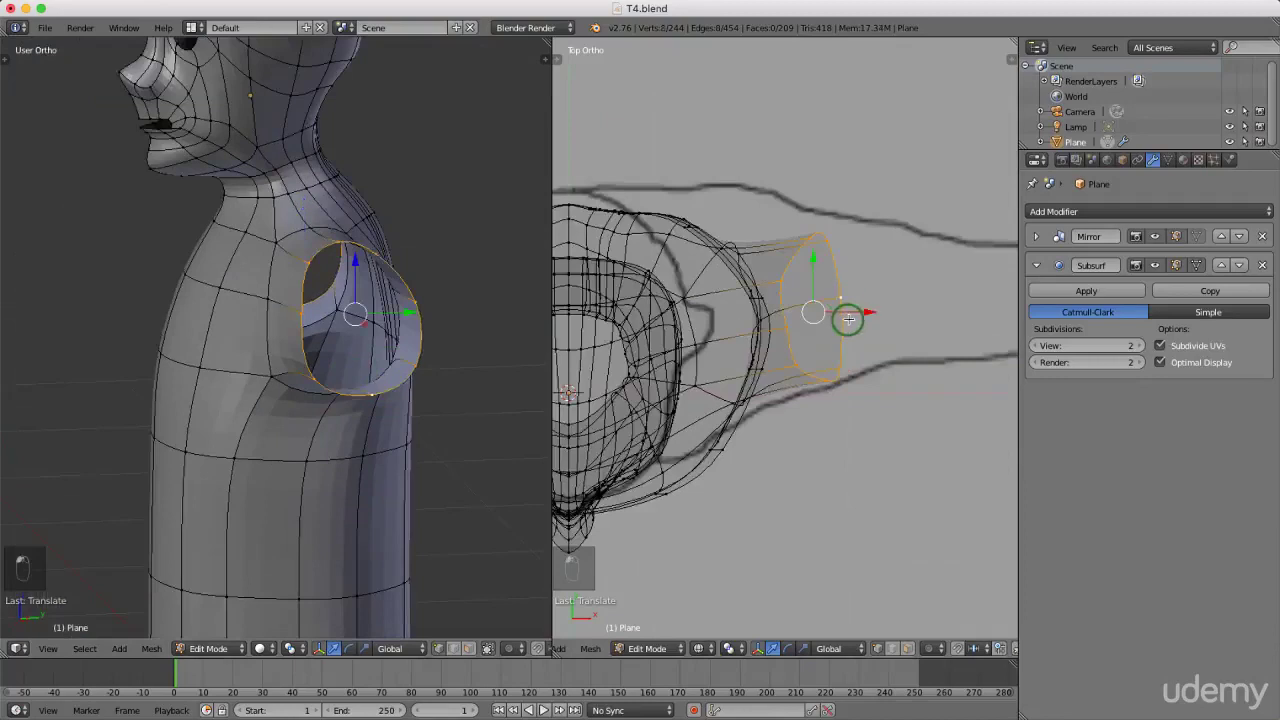
key(KP_1)
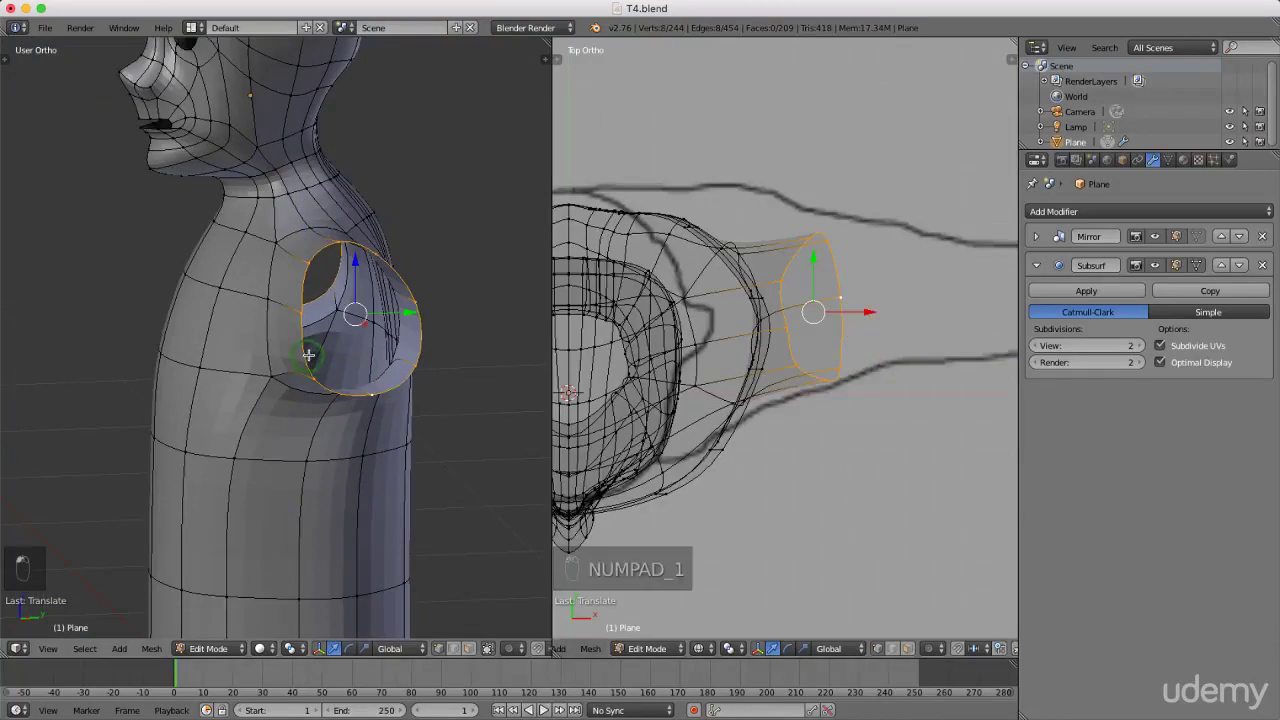
click(442, 290)
scroll(442, 290, up, 3)
click(509, 388)
key(s)
key(z)
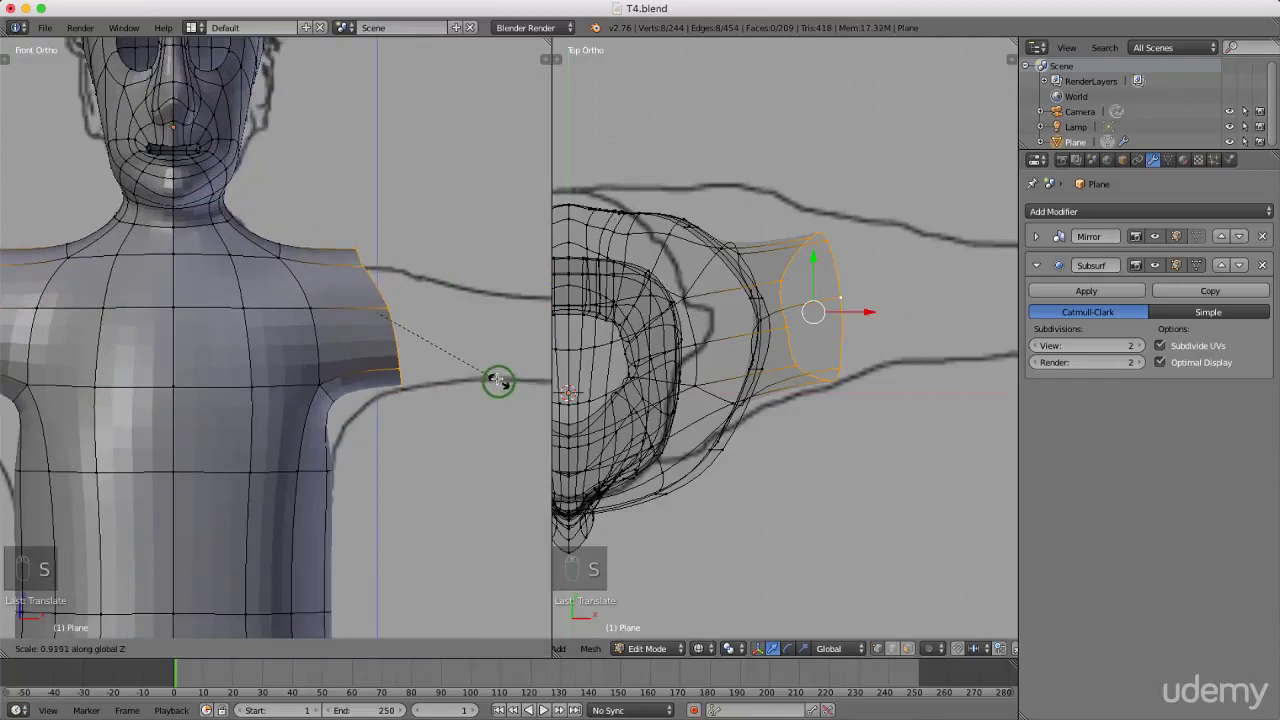
click(473, 359)
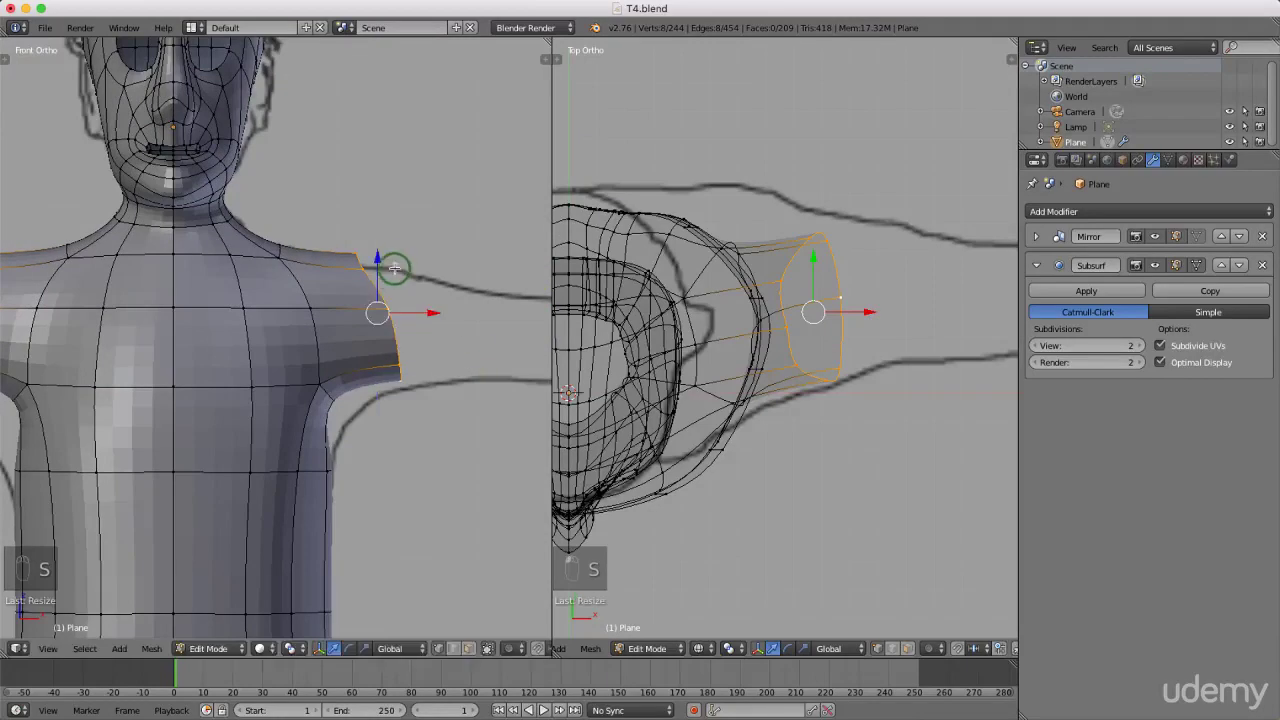
drag(376, 256, 378, 267)
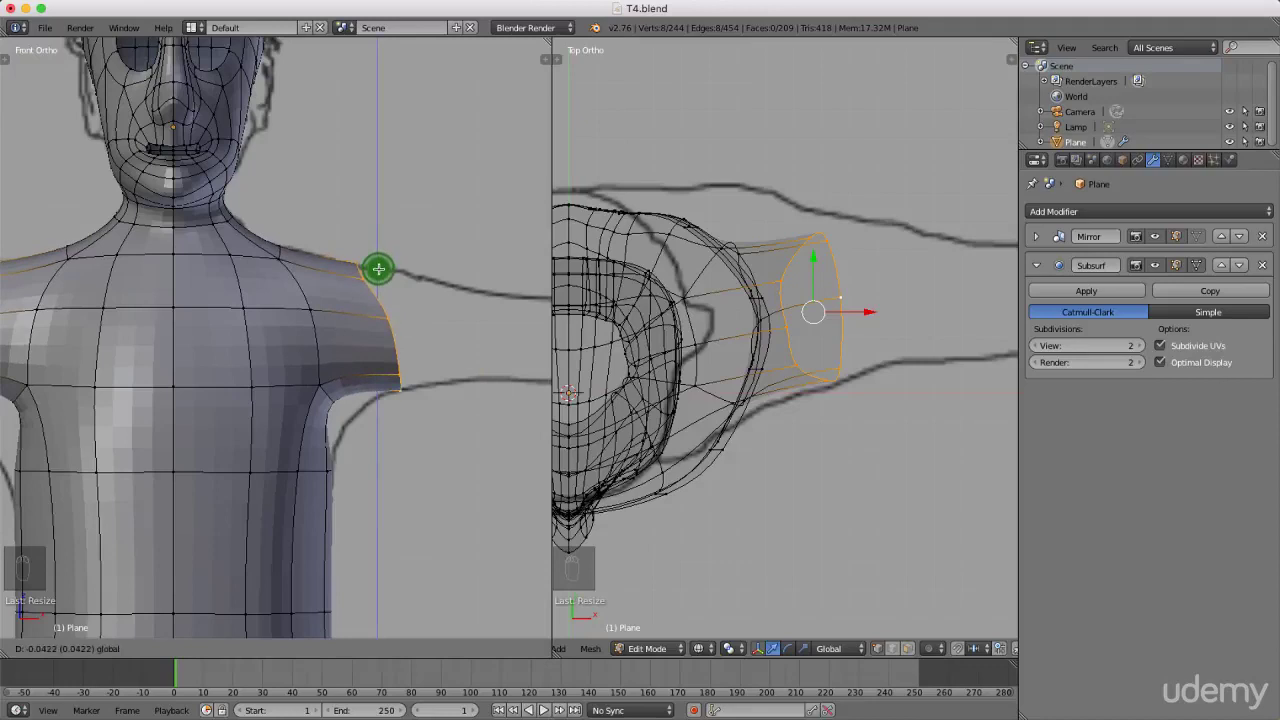
drag(378, 267, 378, 268)
- Rotate the arm's end loop about 13° in front view to make it more upright
scroll(290, 335, down, 6)
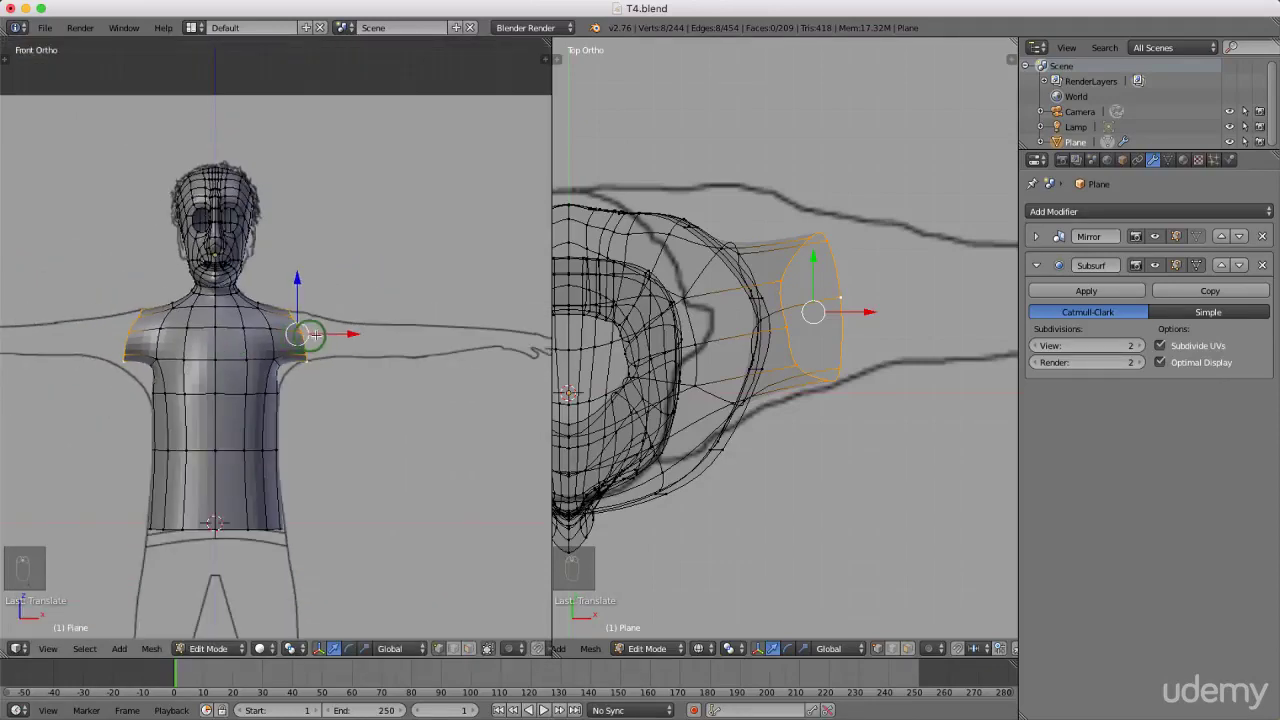
scroll(285, 350, up, 5)
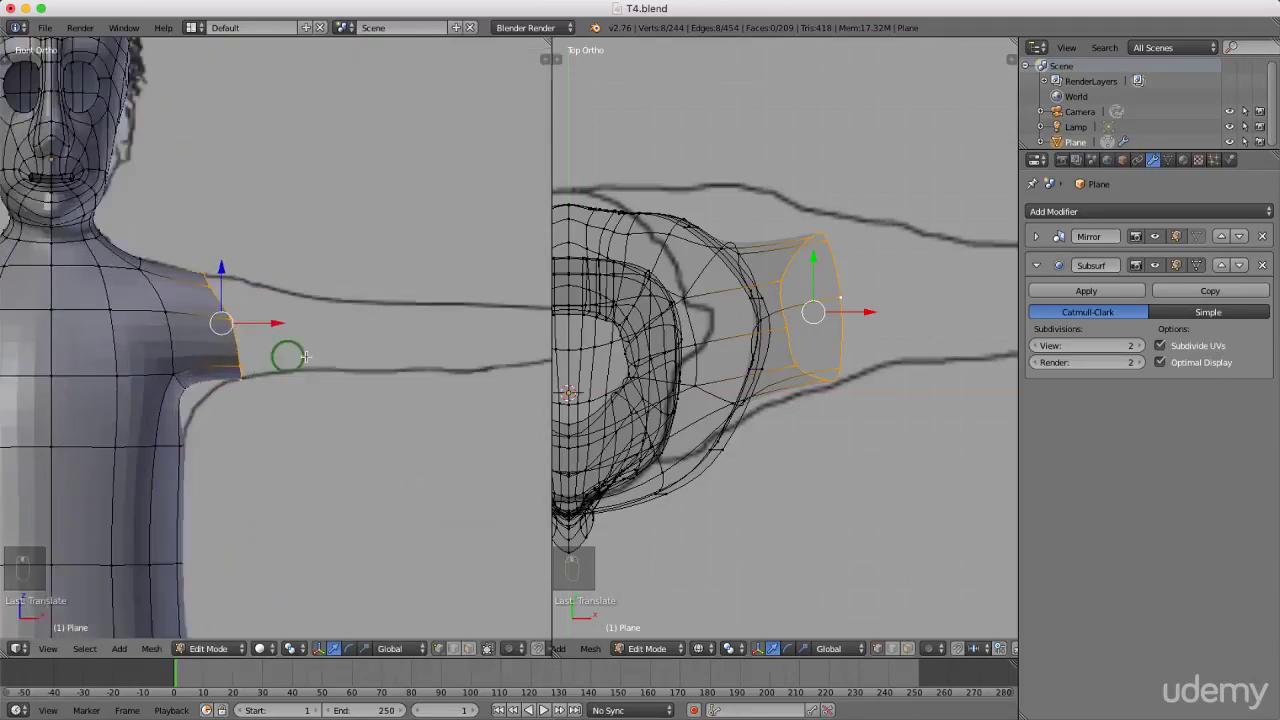
key(r)
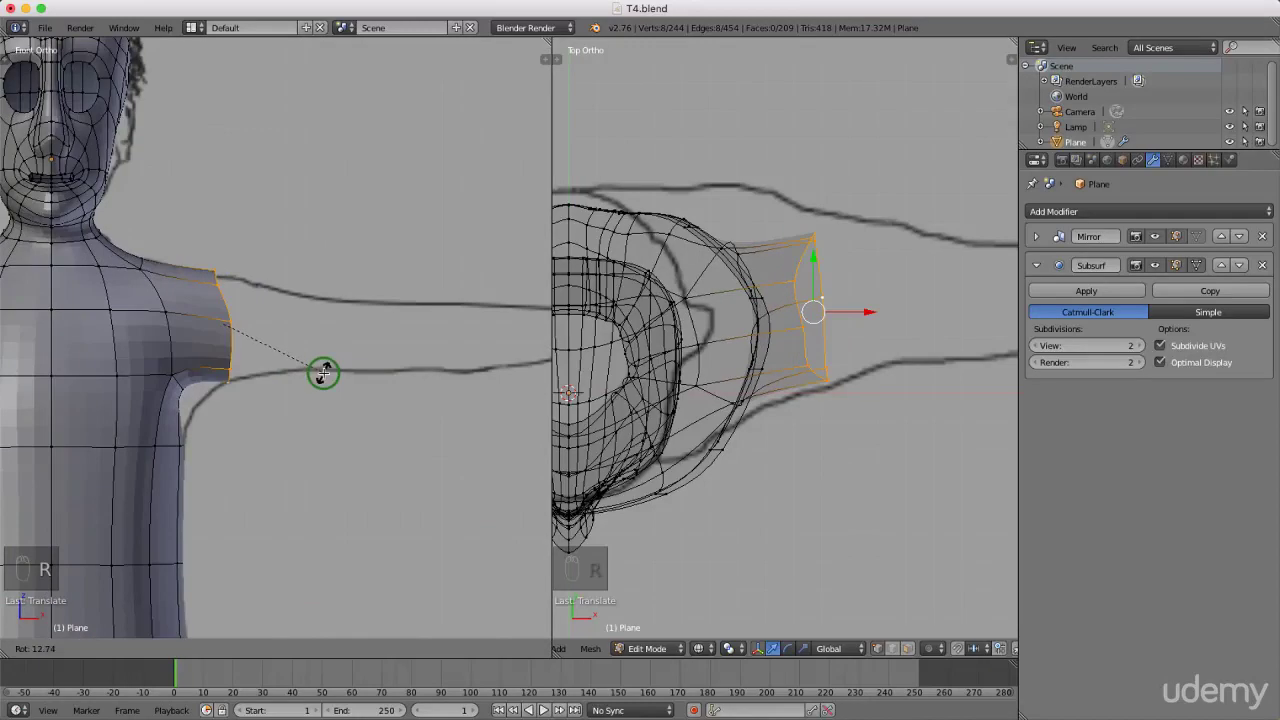
click(324, 373)
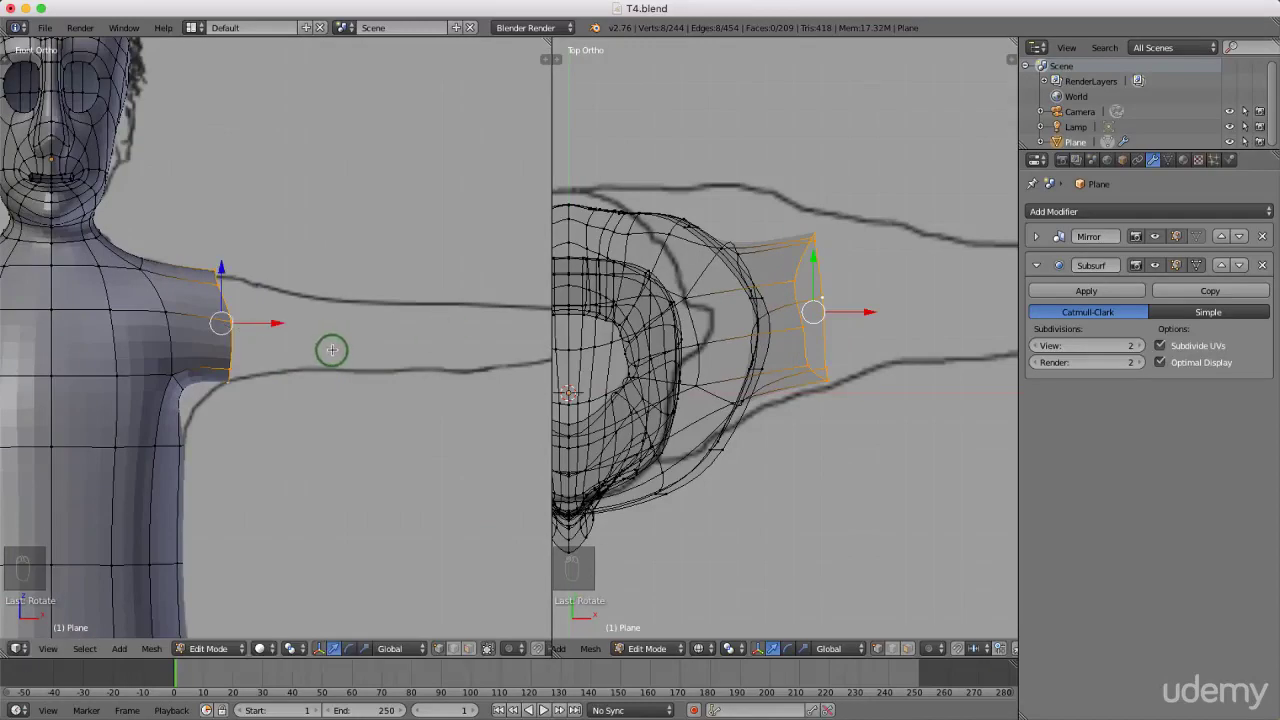
key(s)
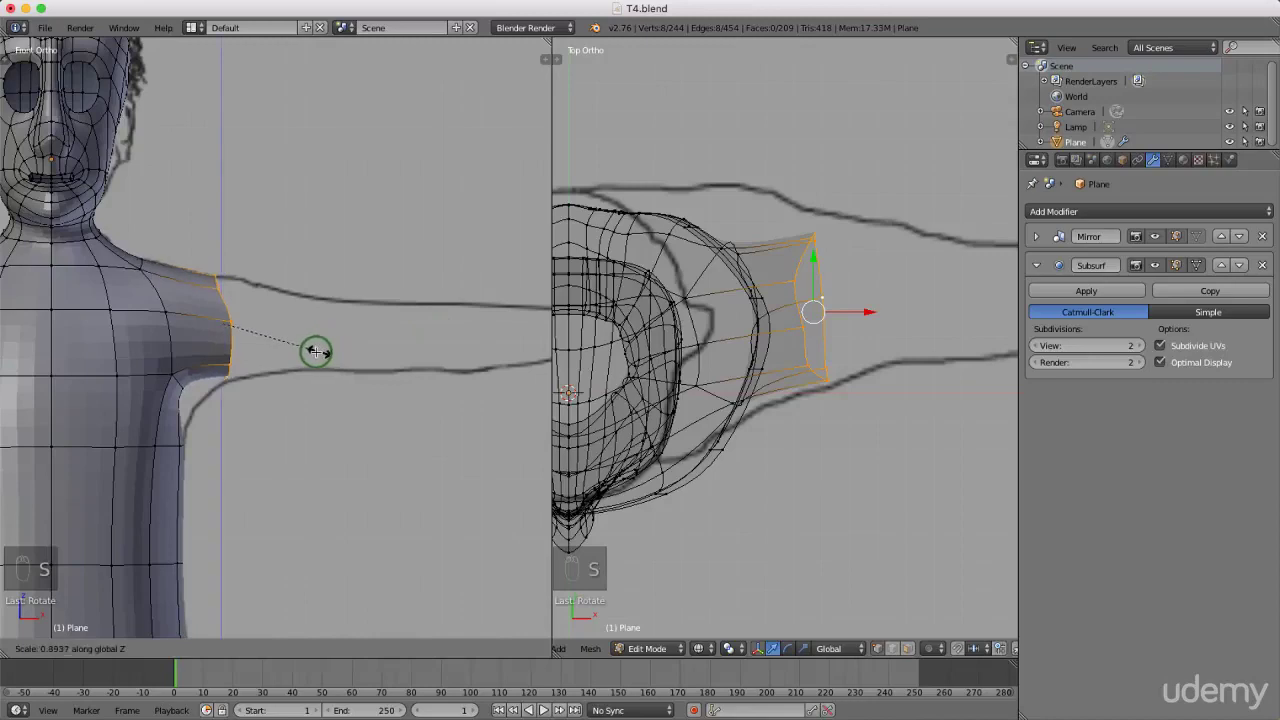
right_click(348, 358)
key(s)
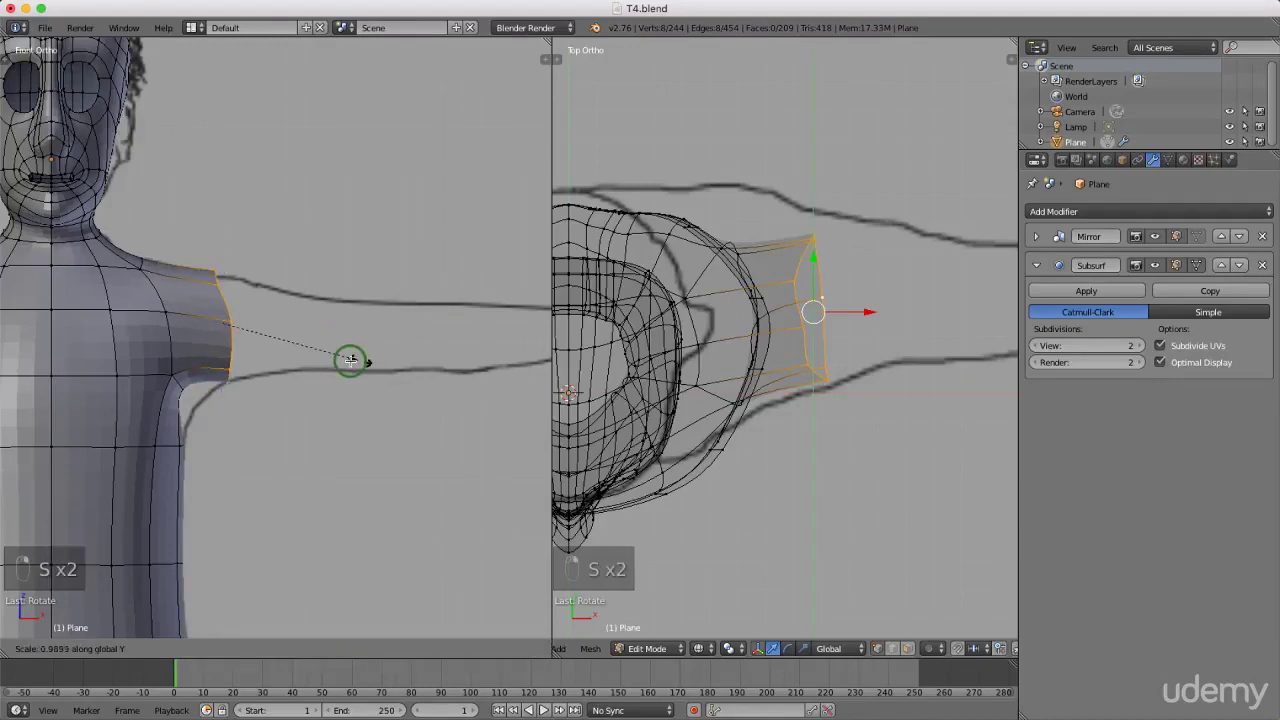
right_click(332, 361)
- Flatten the arm's end loop by scaling it to about 0.2 along X
key(s)
key(x)
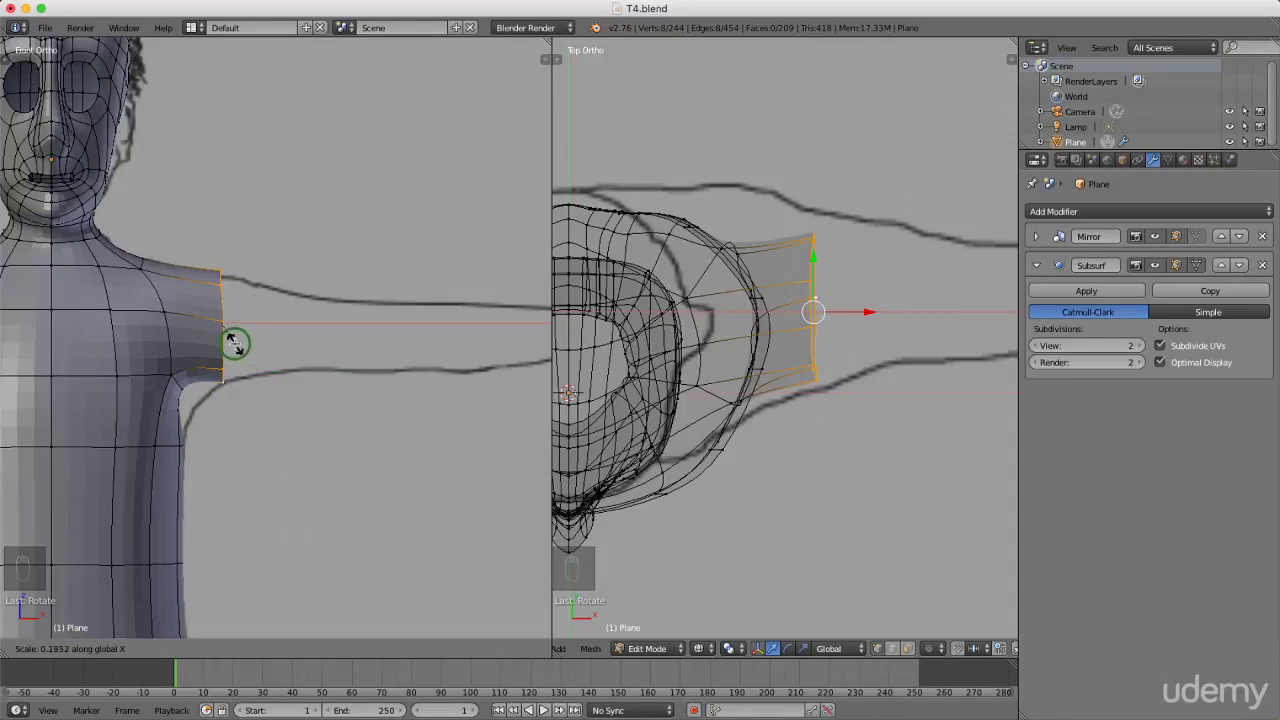
click(234, 343)
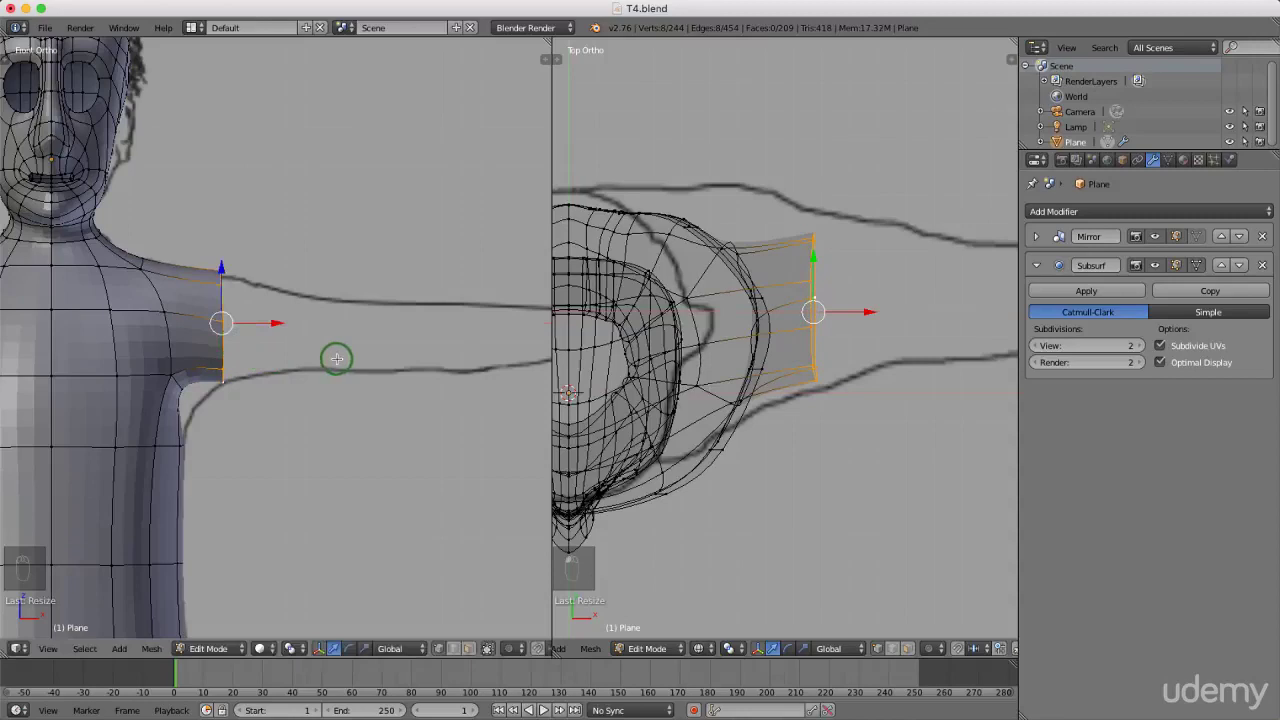
- Extrude the end loop outward along the upper arm and scale it to about 0.74 along Z to fit the front reference
scroll(708, 328, down, 4)
scroll(834, 326, up, 2)
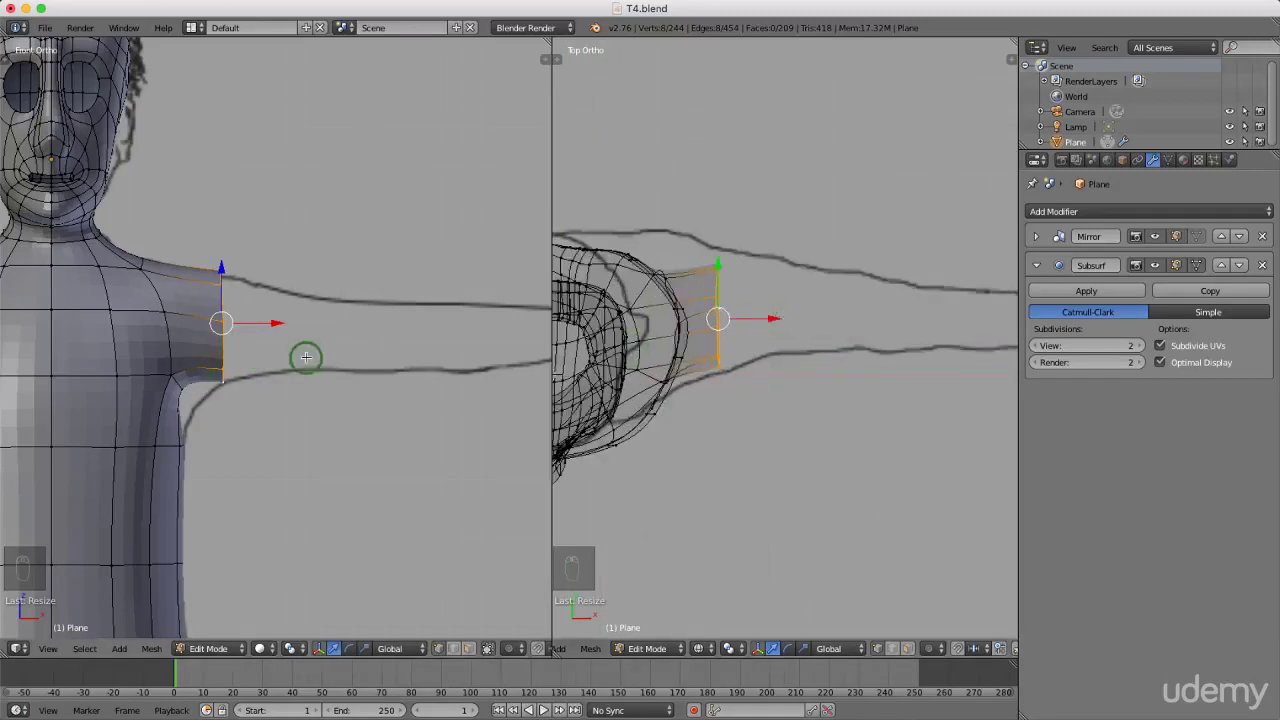
scroll(305, 357, down, 1)
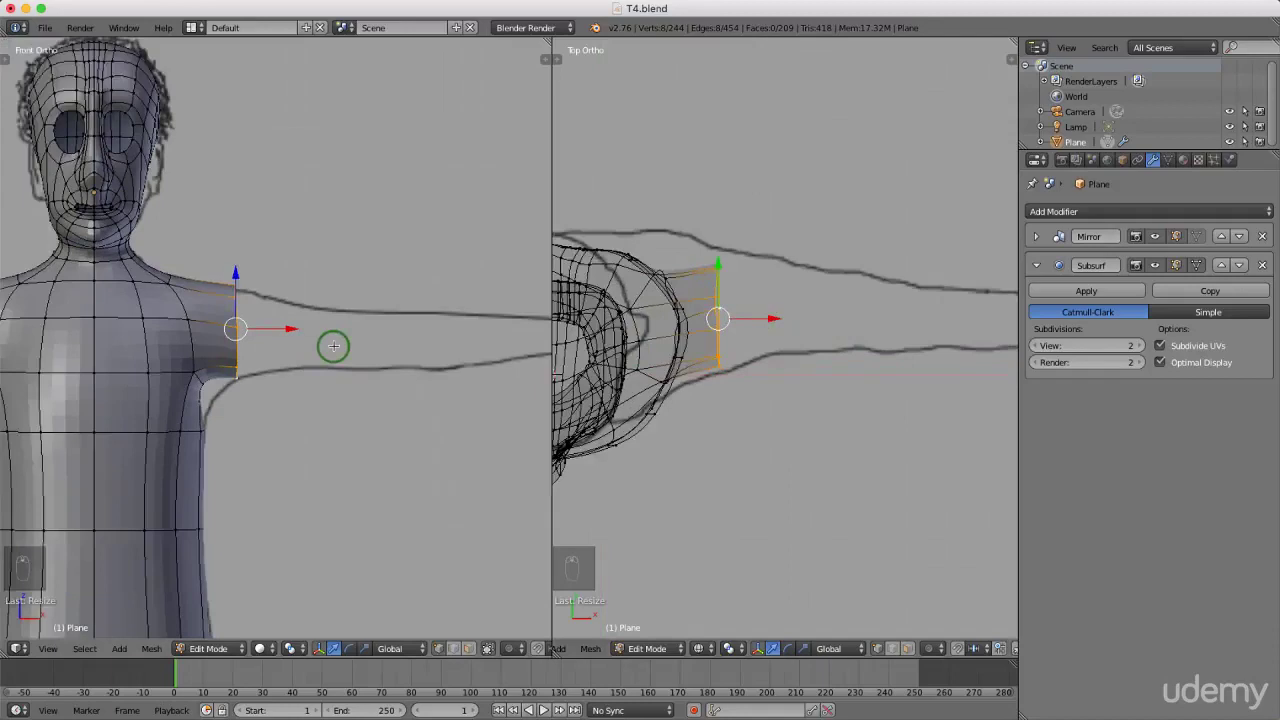
key(e)
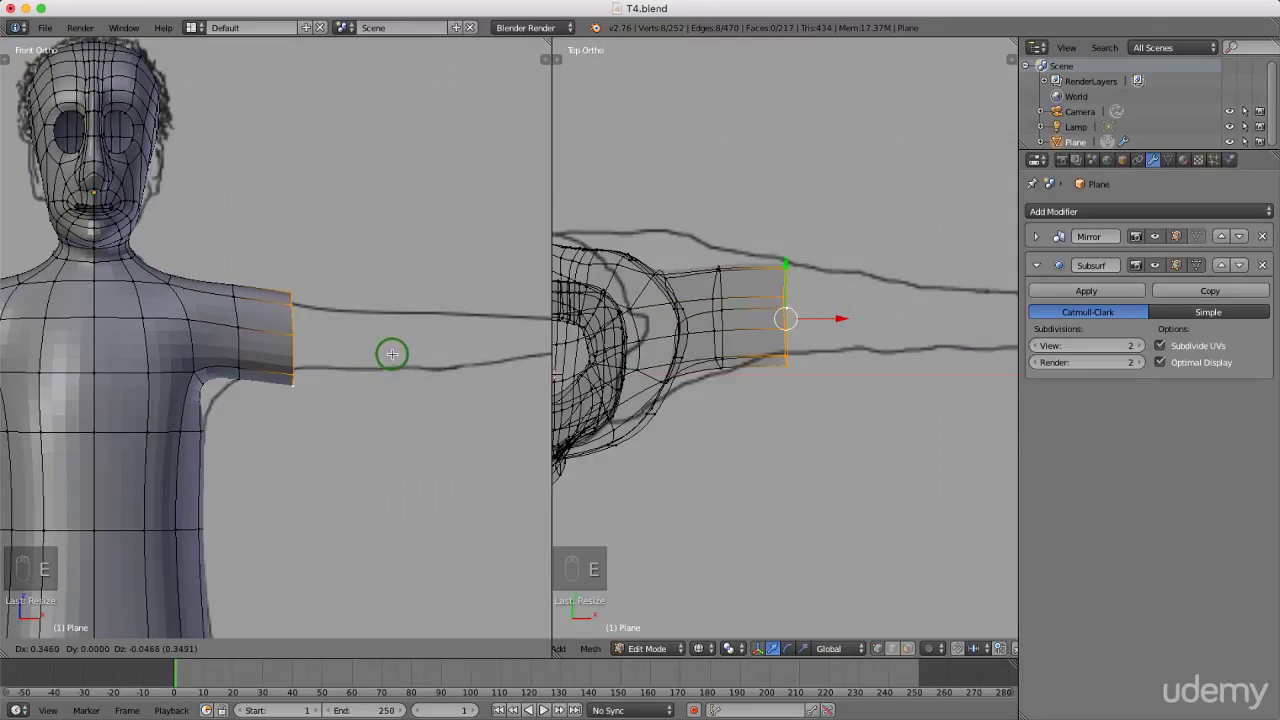
click(406, 354)
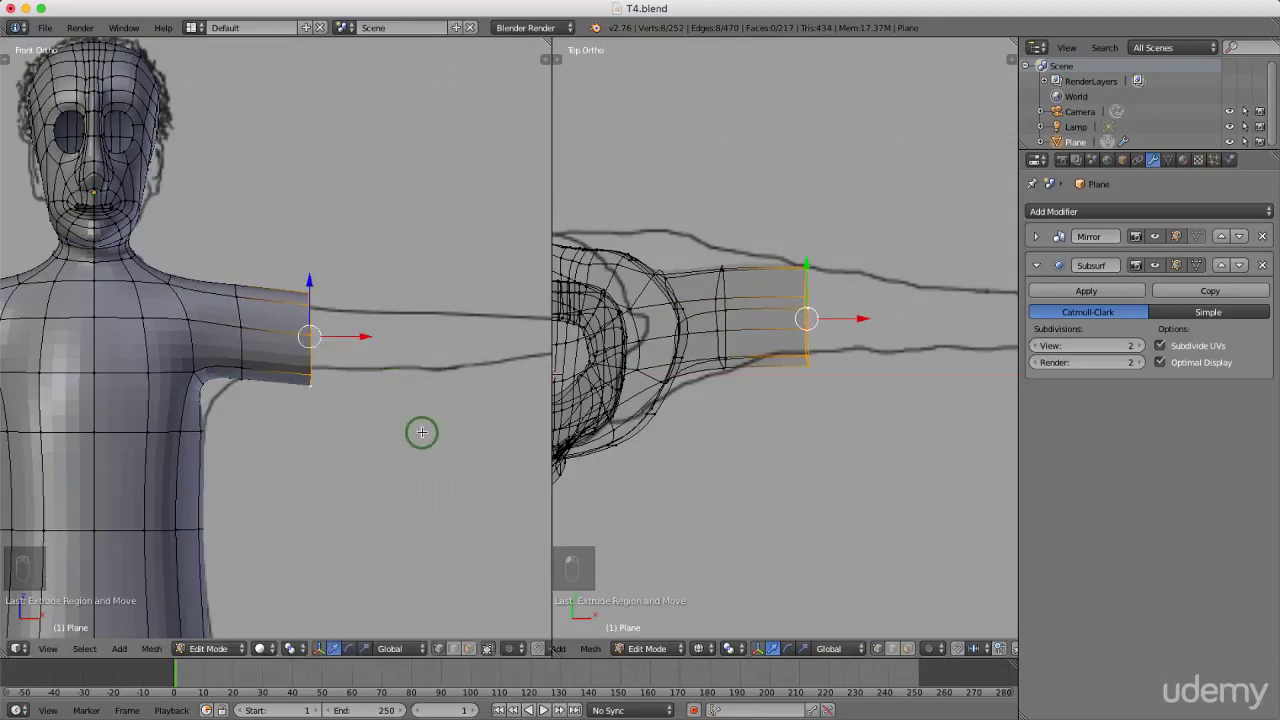
key(s)
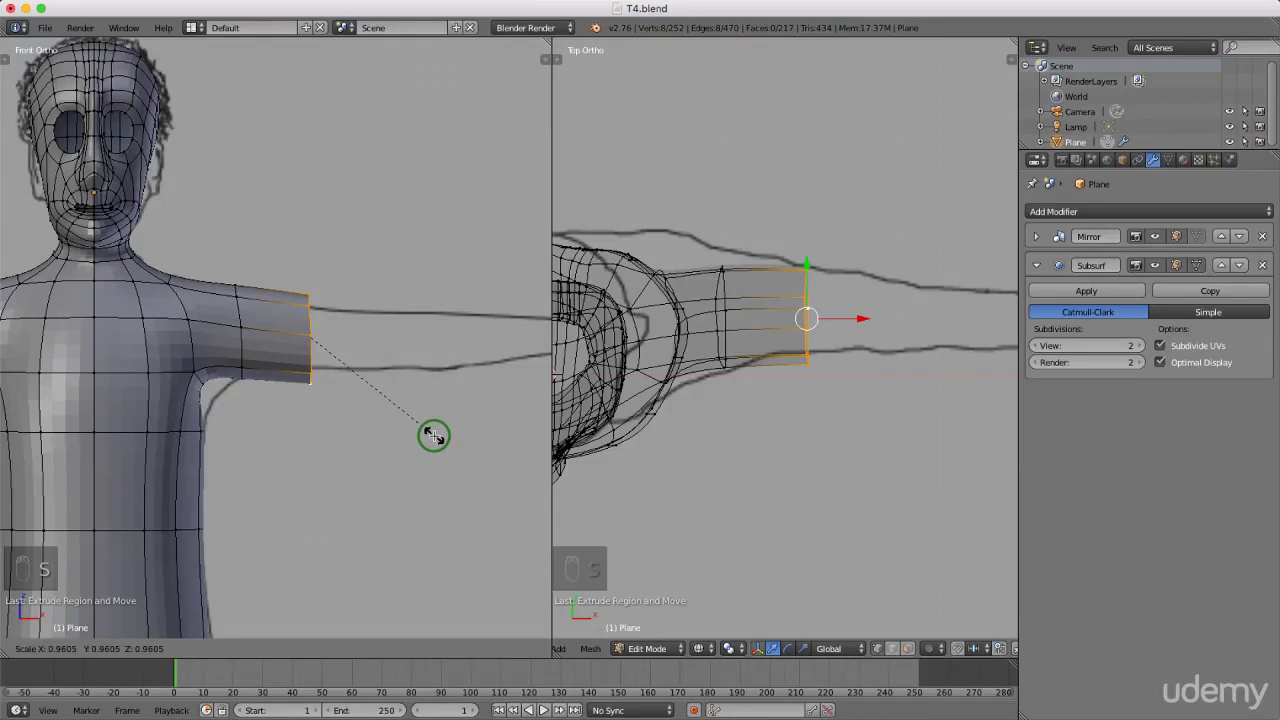
key(z)
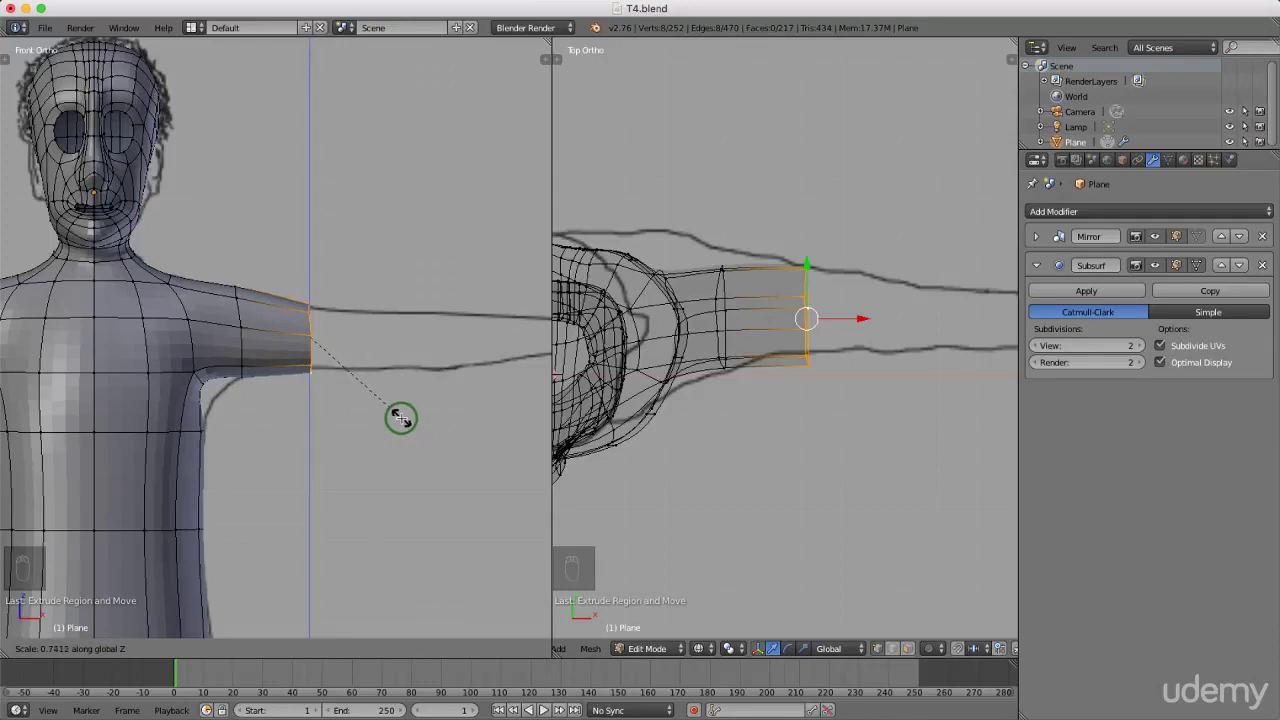
click(402, 418)
- Nudge the new end loop along Y in top view and scale it to about 0.96 along Y to fit the arm outline
scroll(847, 330, down, 3)
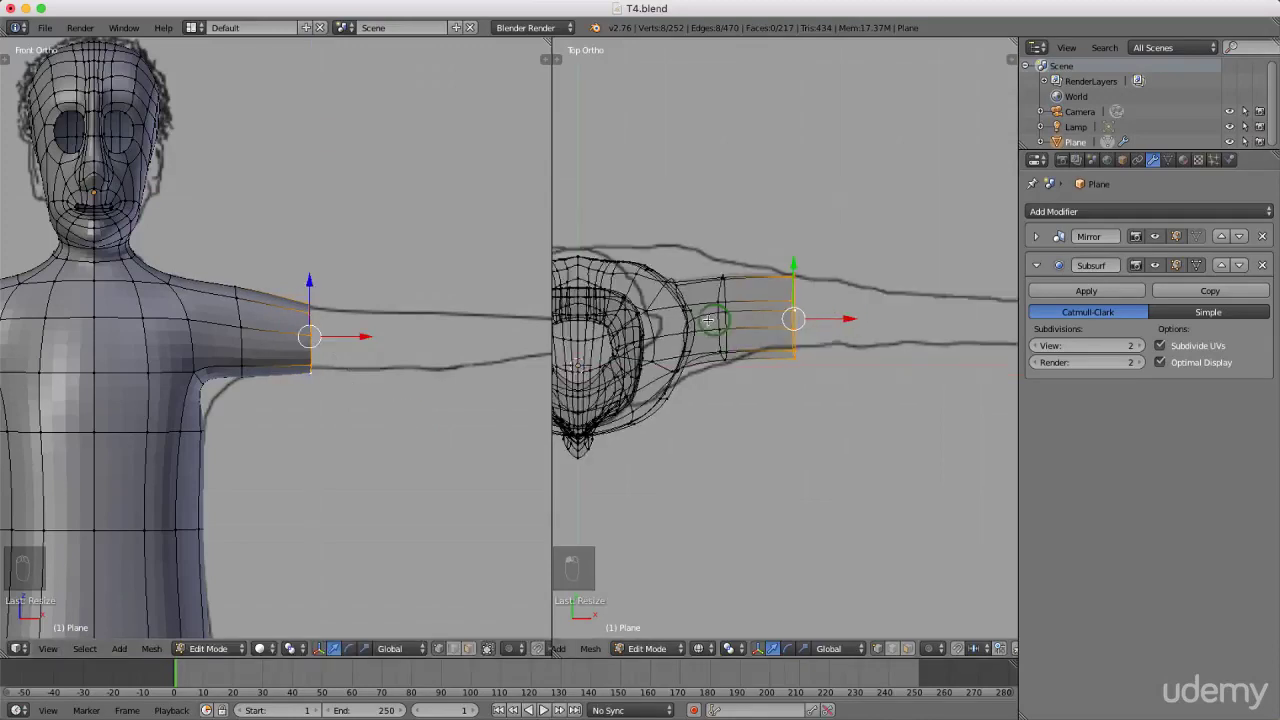
scroll(774, 337, up, 3)
scroll(750, 344, up, 1)
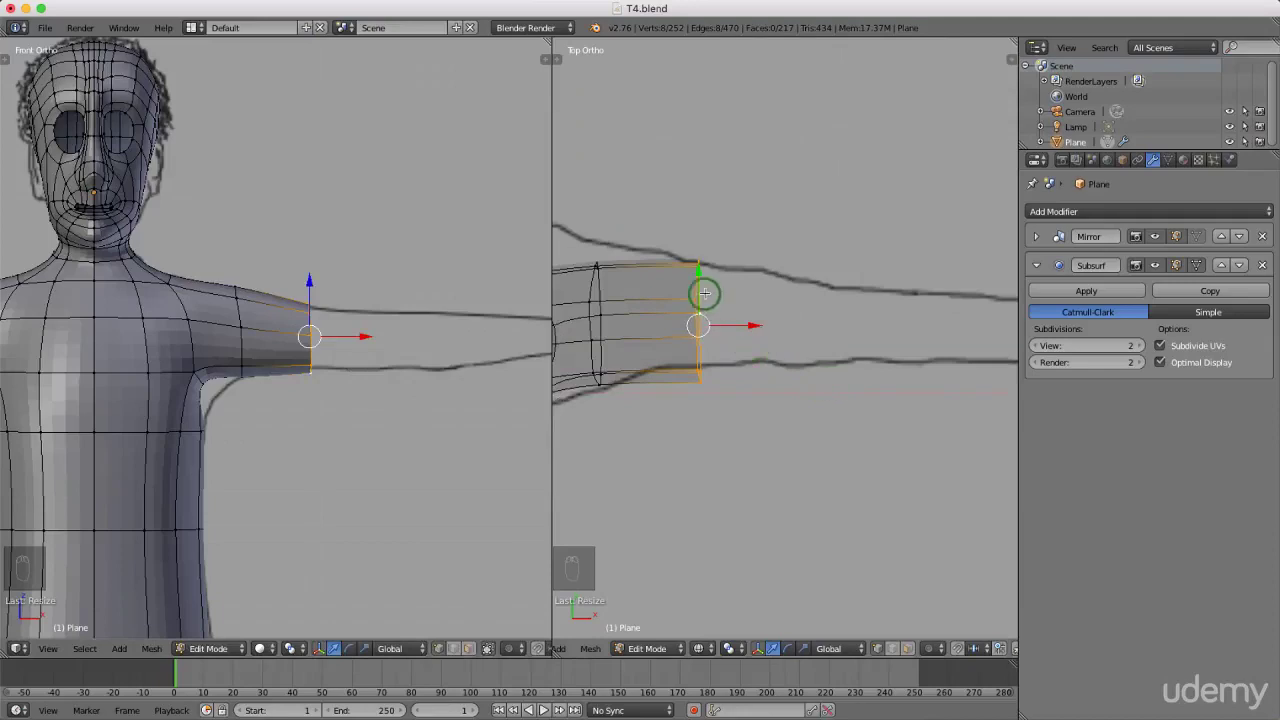
drag(697, 268, 697, 265)
scroll(843, 394, down, 2)
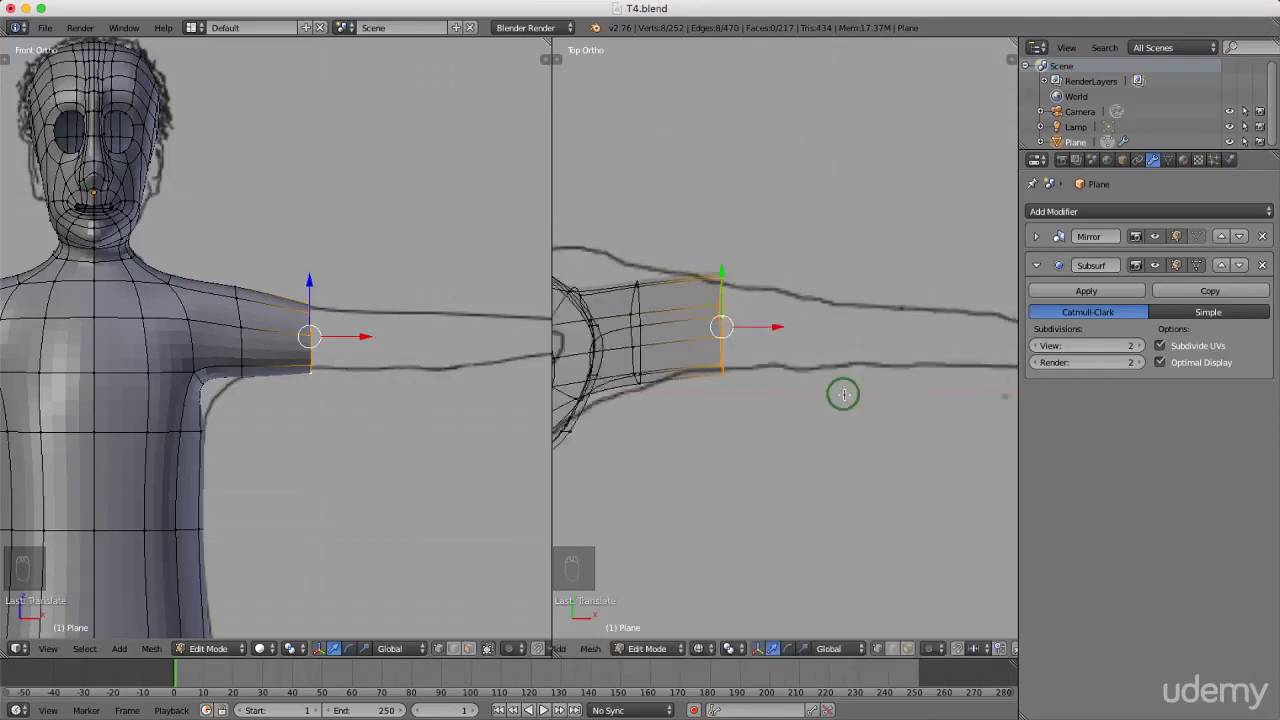
drag(758, 295, 757, 298)
scroll(706, 394, down, 5)
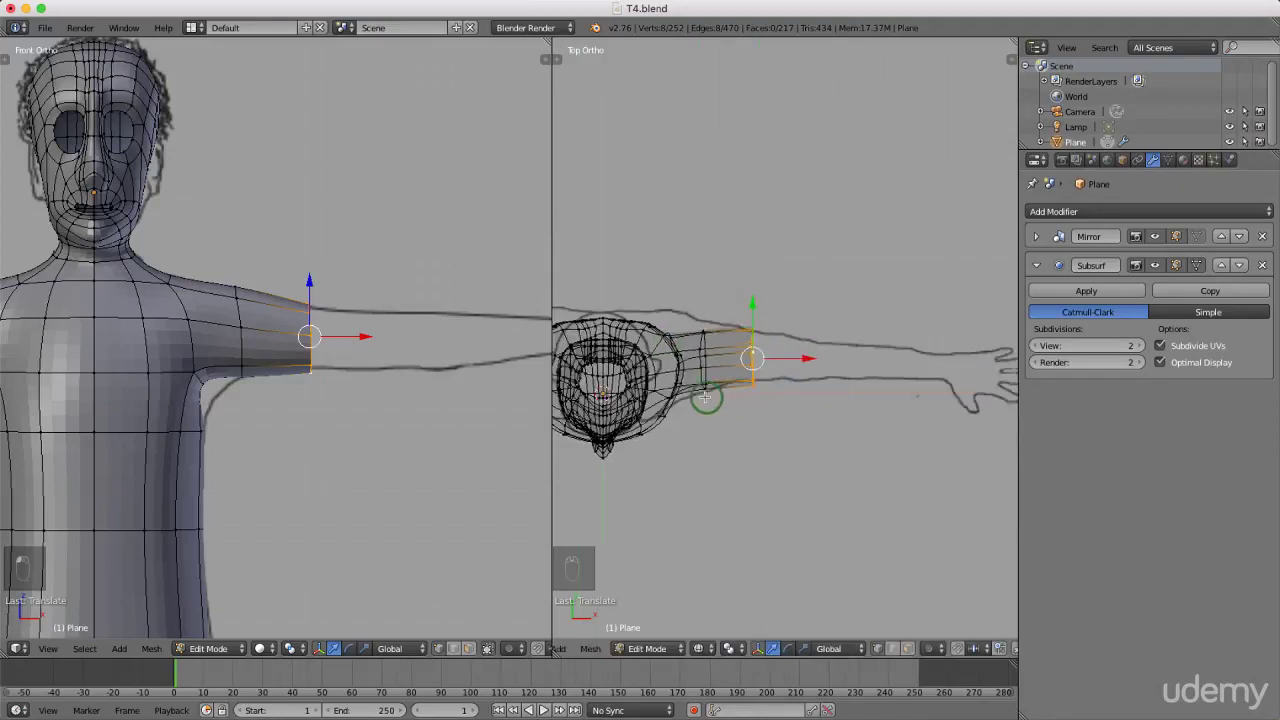
scroll(784, 399, up, 5)
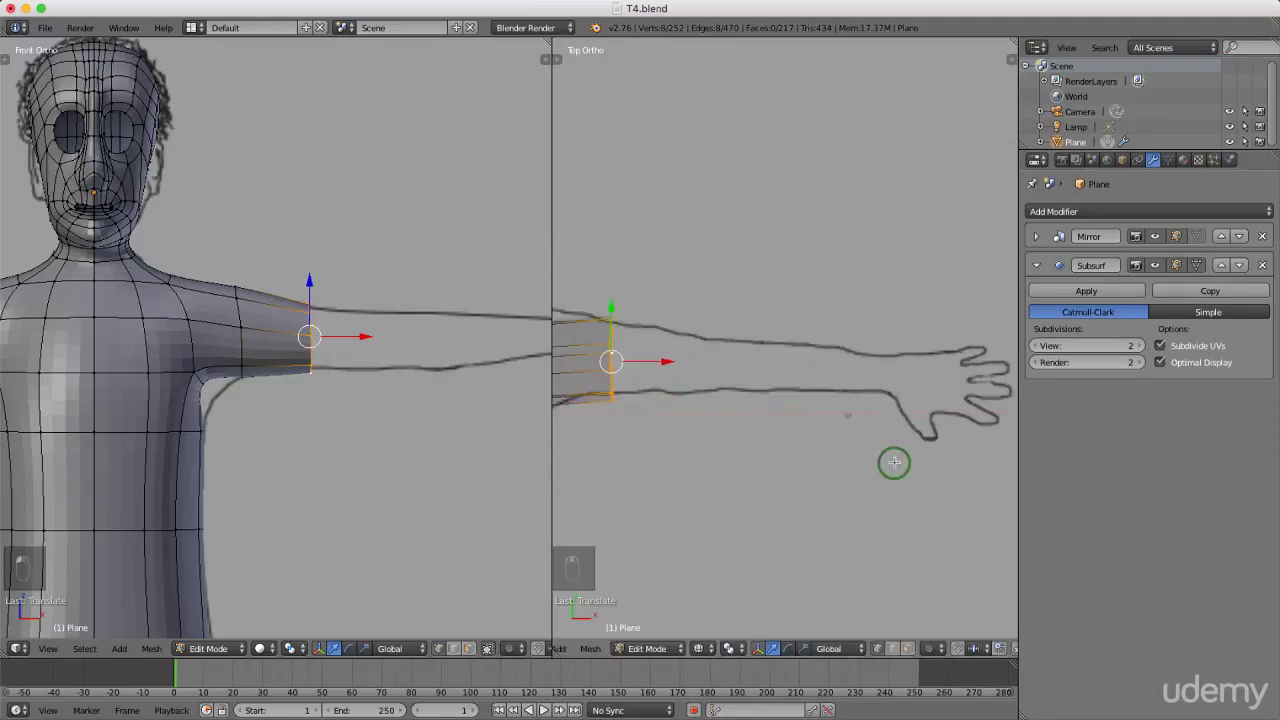
key(s)
key(y)
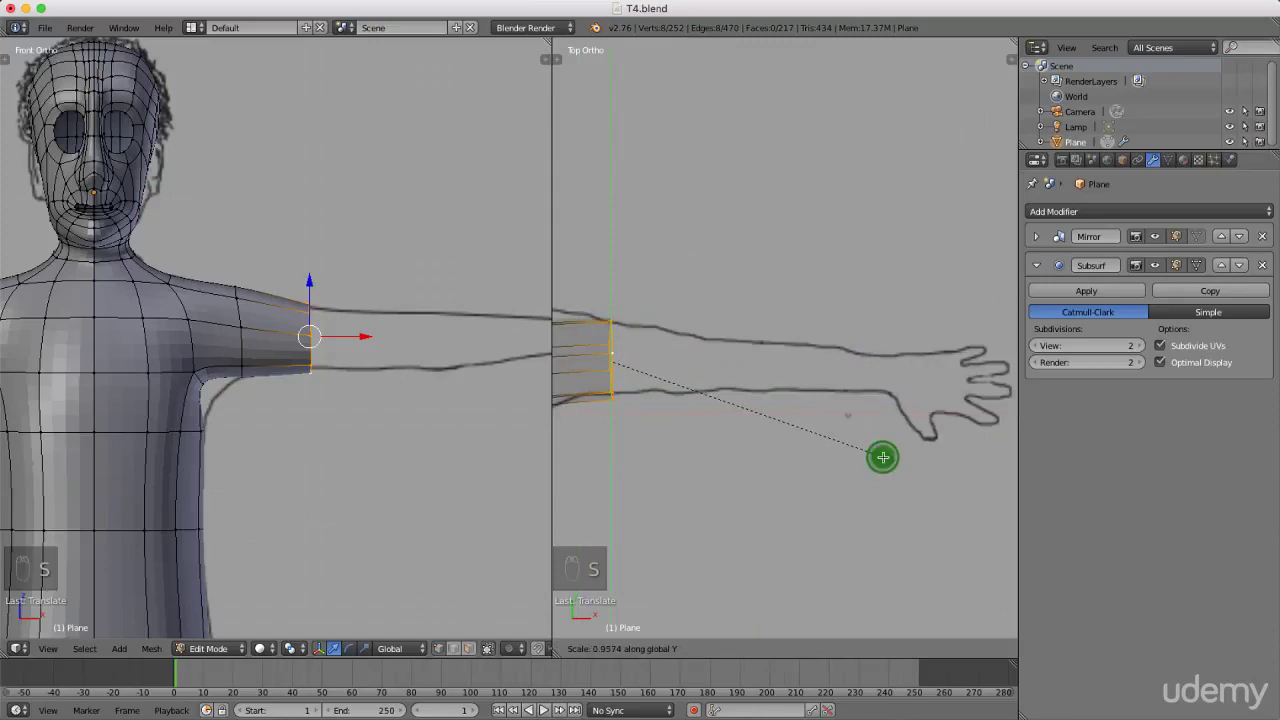
click(883, 457)
- Extrude the arm's end loop about 0.48 outward in top view and scale the new loop to about 0.82 along Y
scroll(941, 410, down, 3)
scroll(757, 414, down, 2)
scroll(750, 400, down, 1)
scroll(900, 400, down, 1)
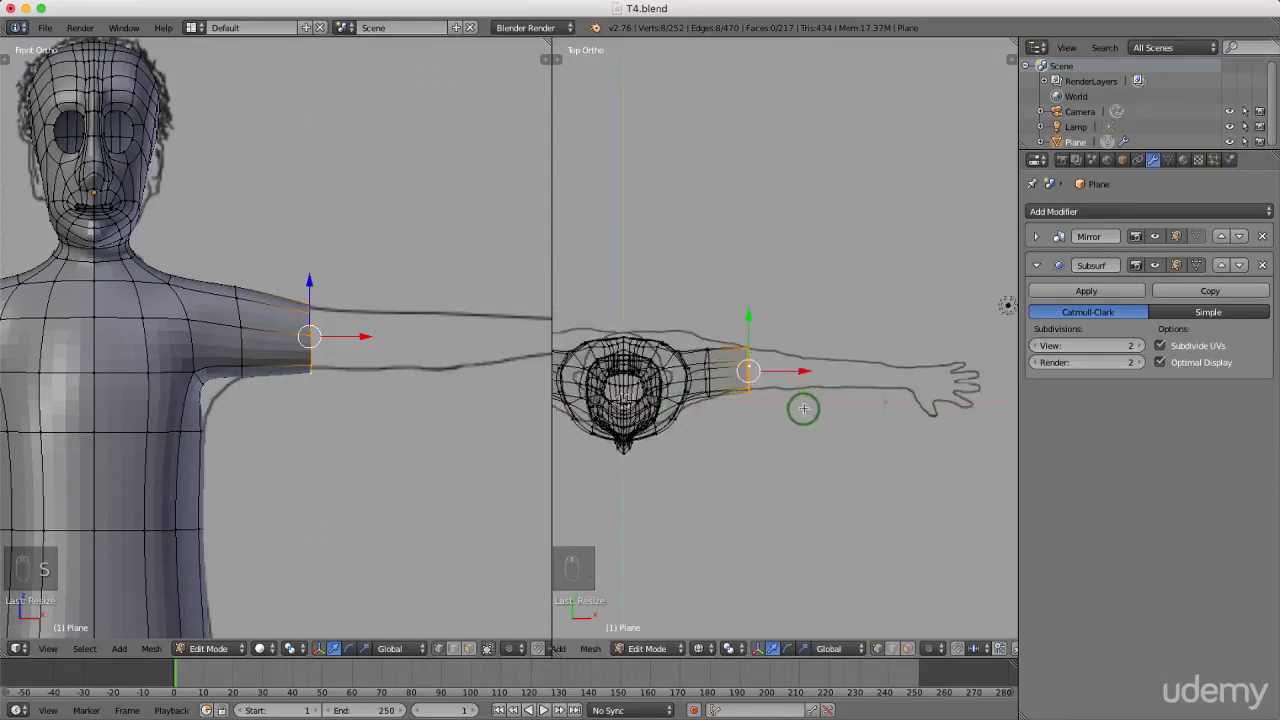
key(e)
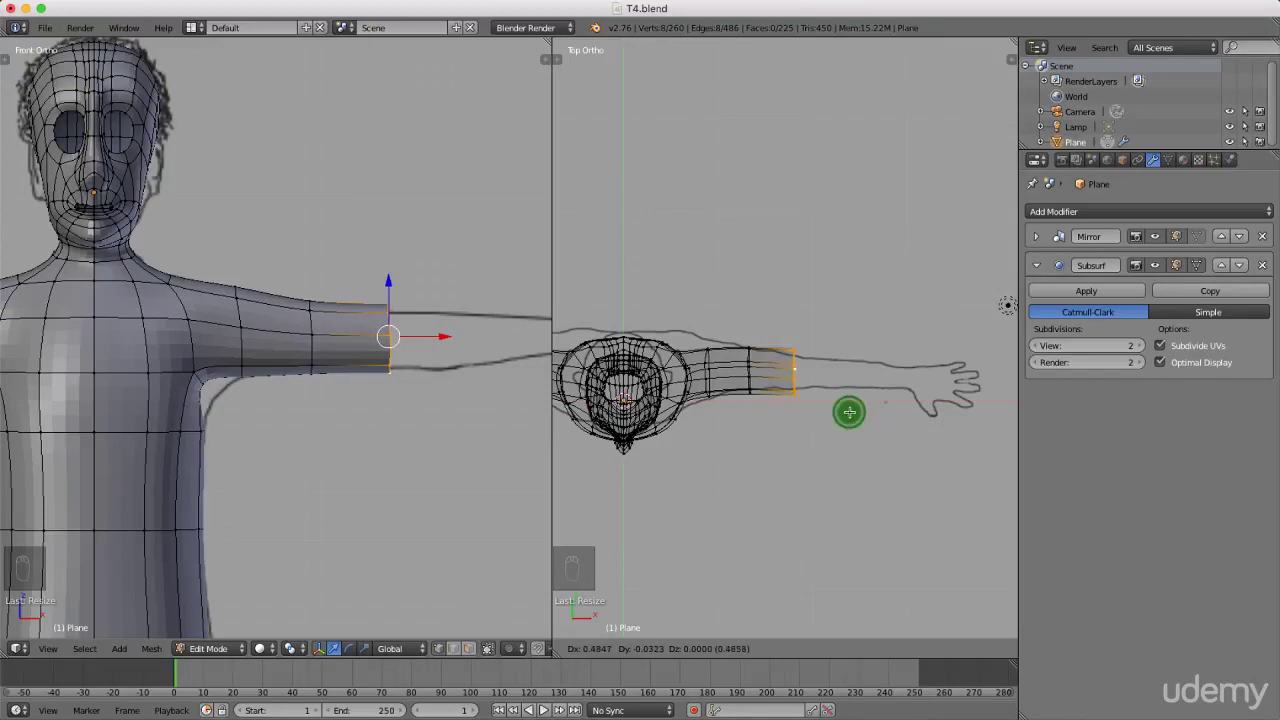
click(840, 408)
scroll(840, 408, up, 3)
key(s)
key(y)
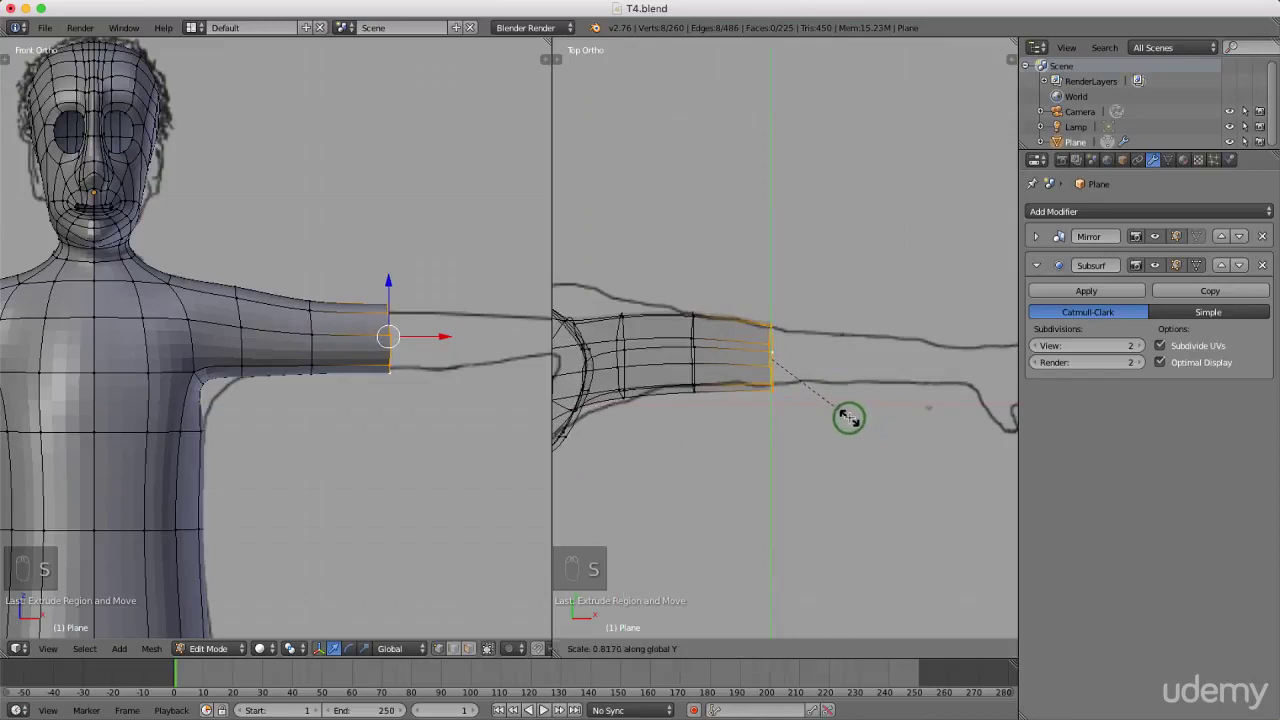
click(846, 418)
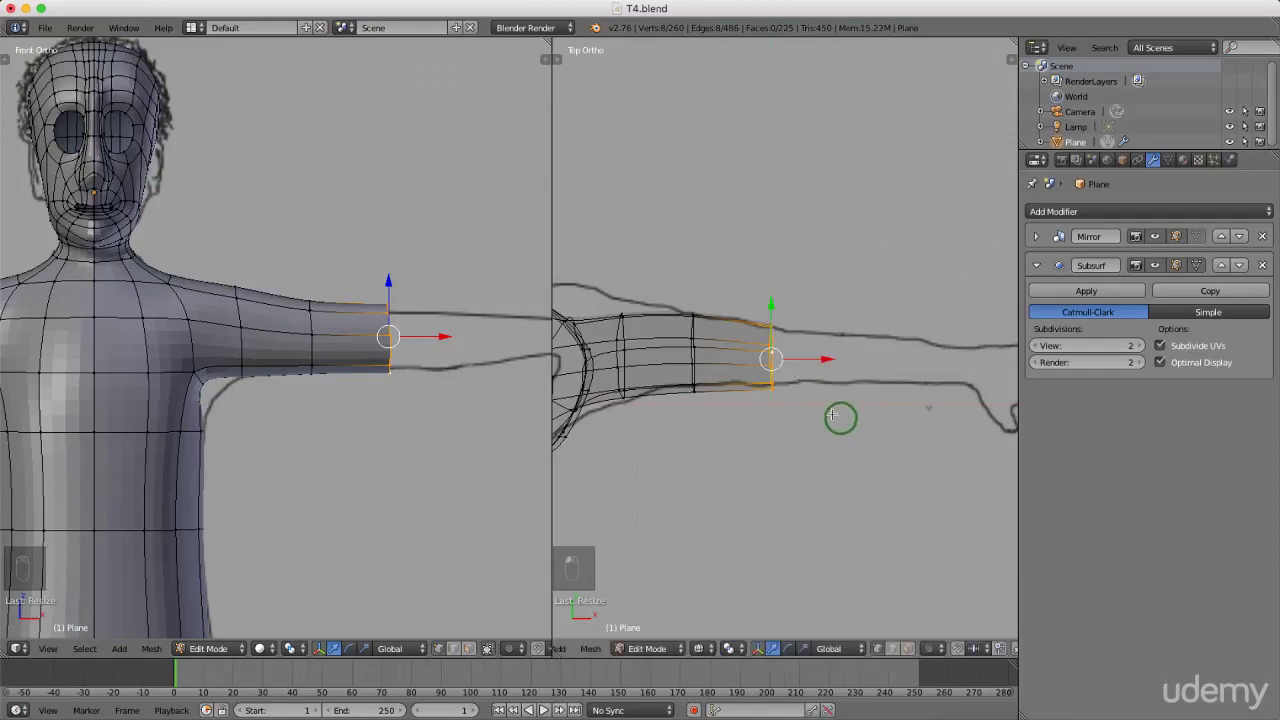
- Scale the arm's end loop to about 0.88 along Z in front view and nudge it slightly down to fit the reference
scroll(434, 306, up, 2)
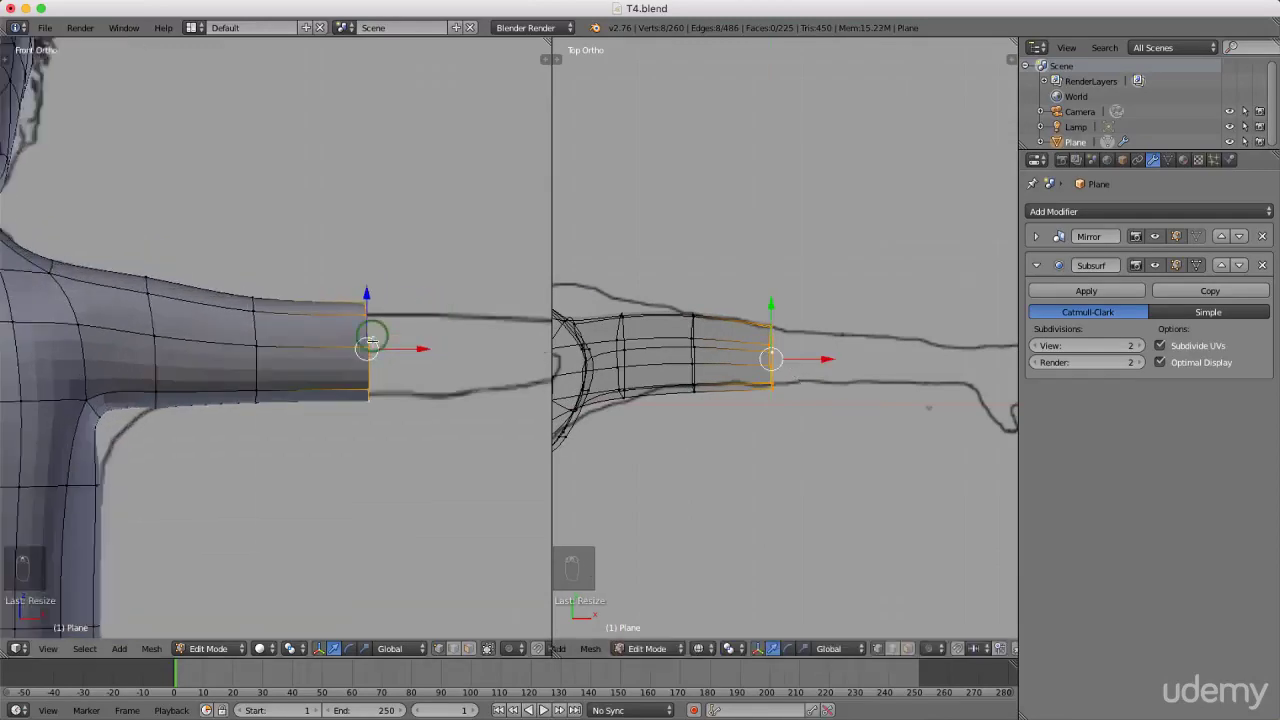
key(s)
key(z)
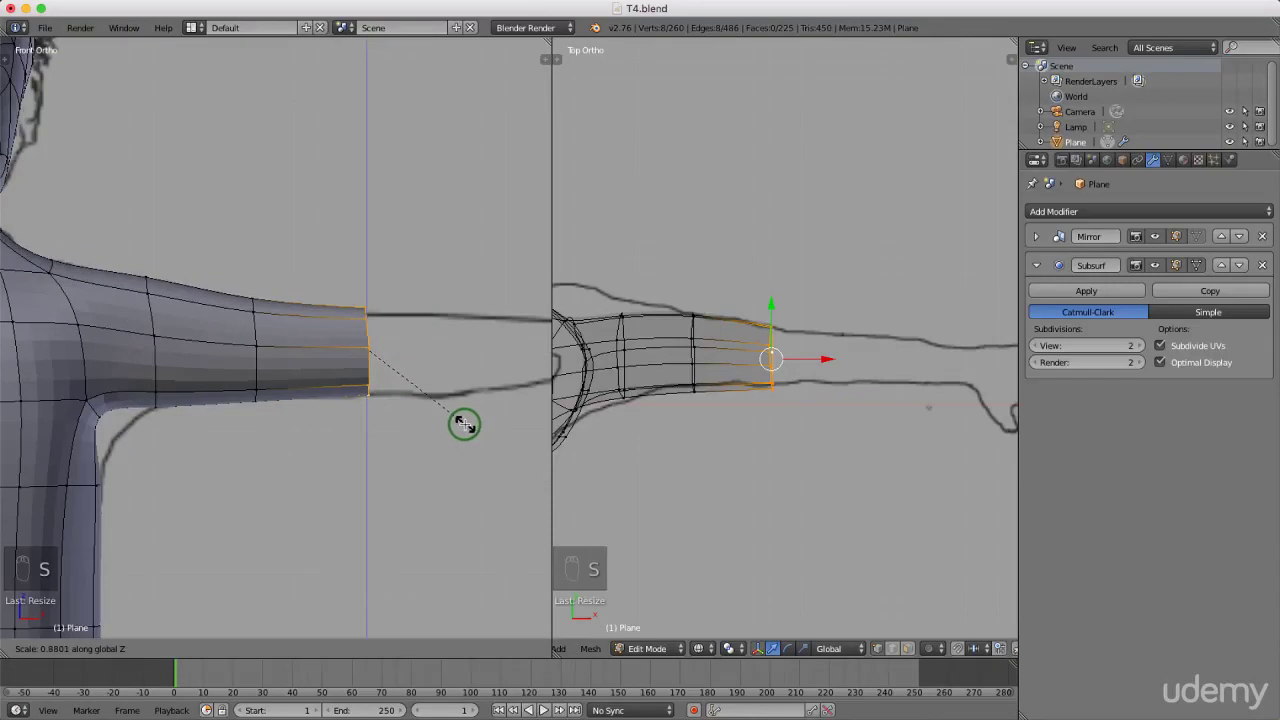
click(461, 423)
drag(368, 295, 368, 295)
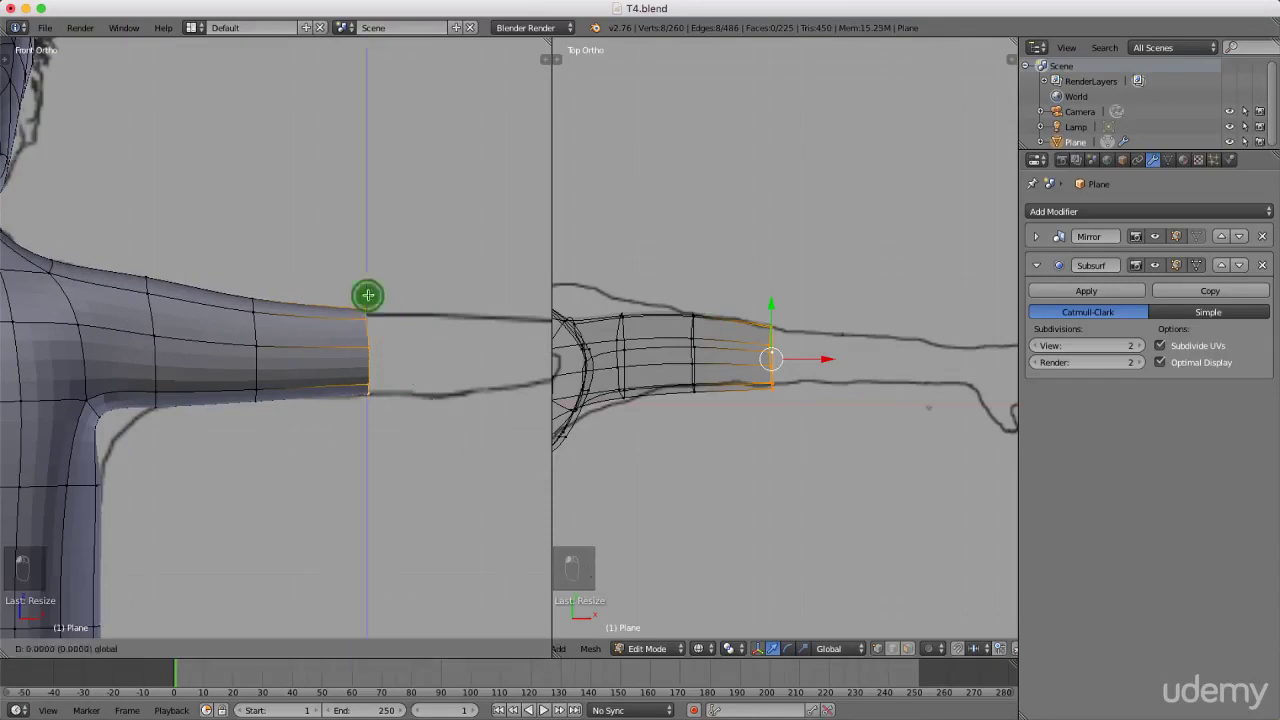
click(368, 297)
scroll(408, 400, down, 3)
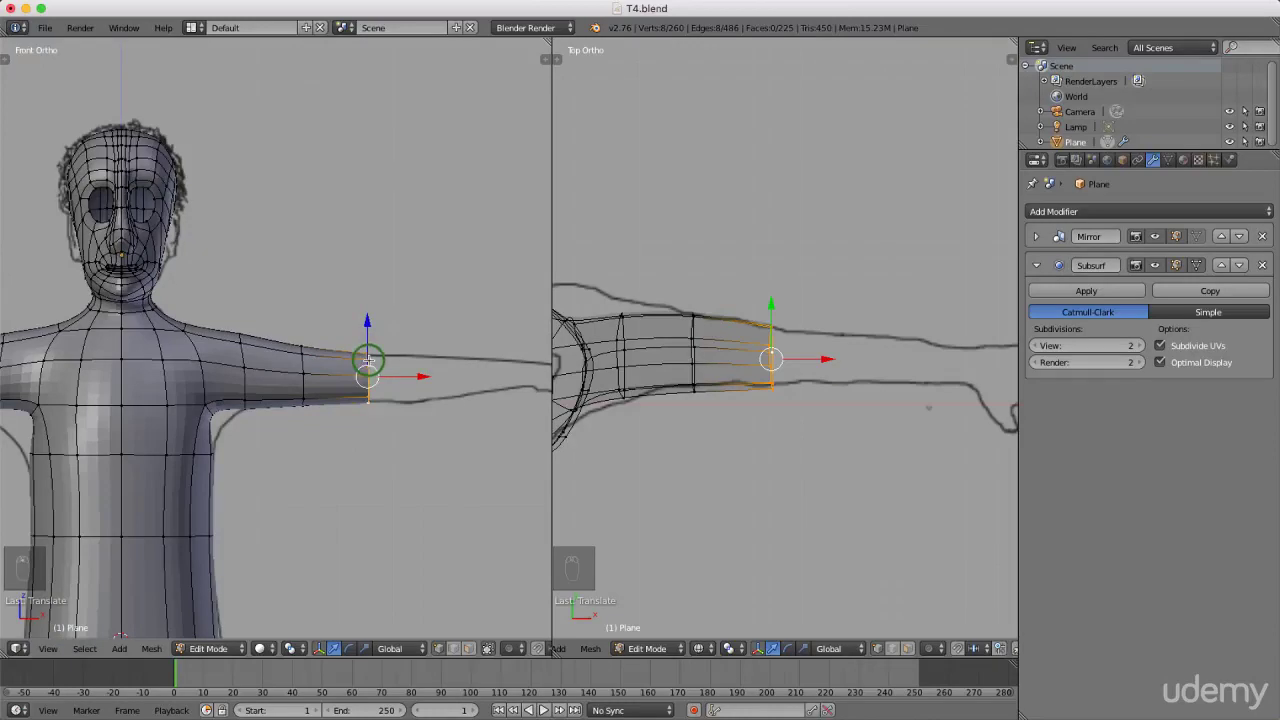
scroll(368, 368, up, 3)
shift+middle_drag(386, 371, 340, 390)
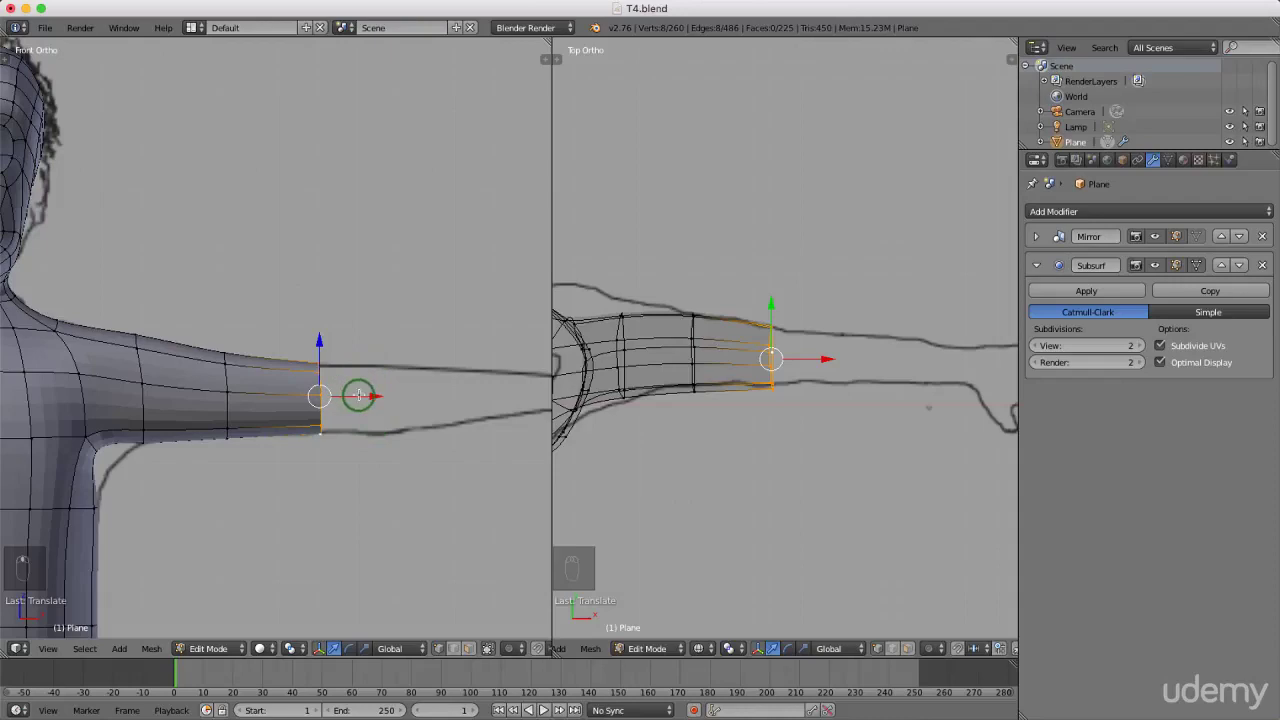
- Extrude the arm's end loop outward twice in front view, by about 0.27 and then about 0.36
key(e)
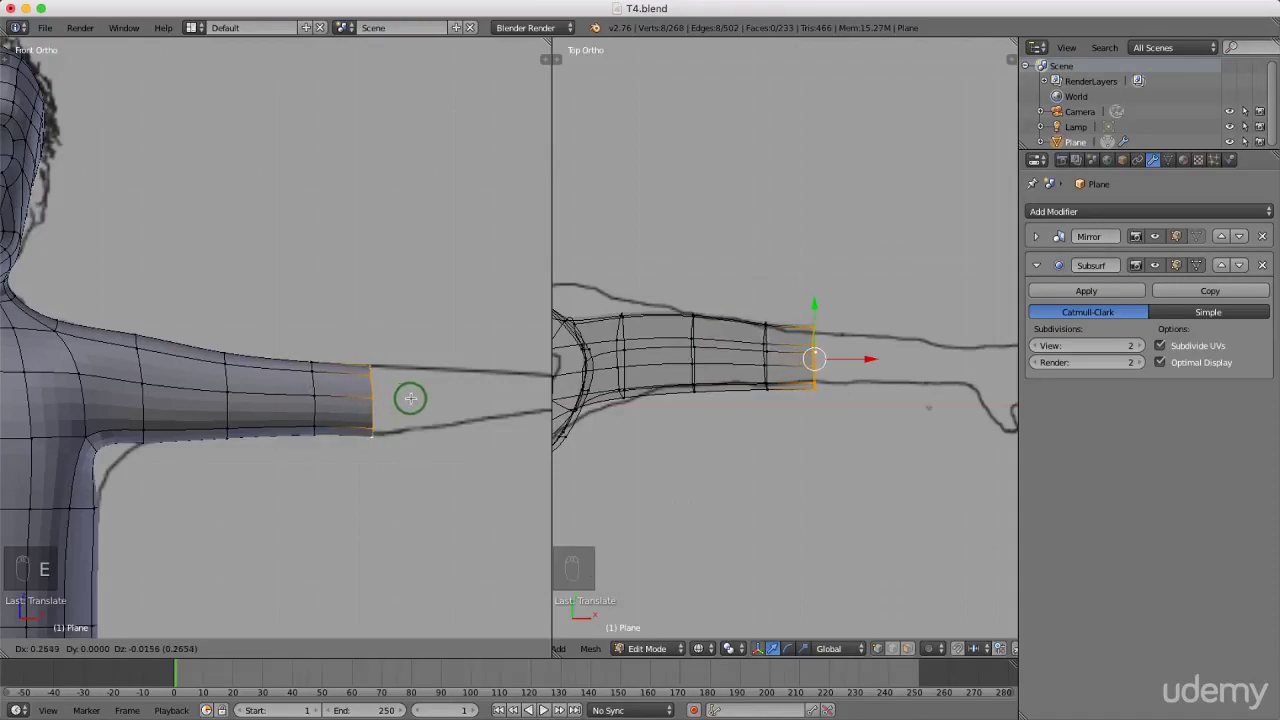
click(410, 398)
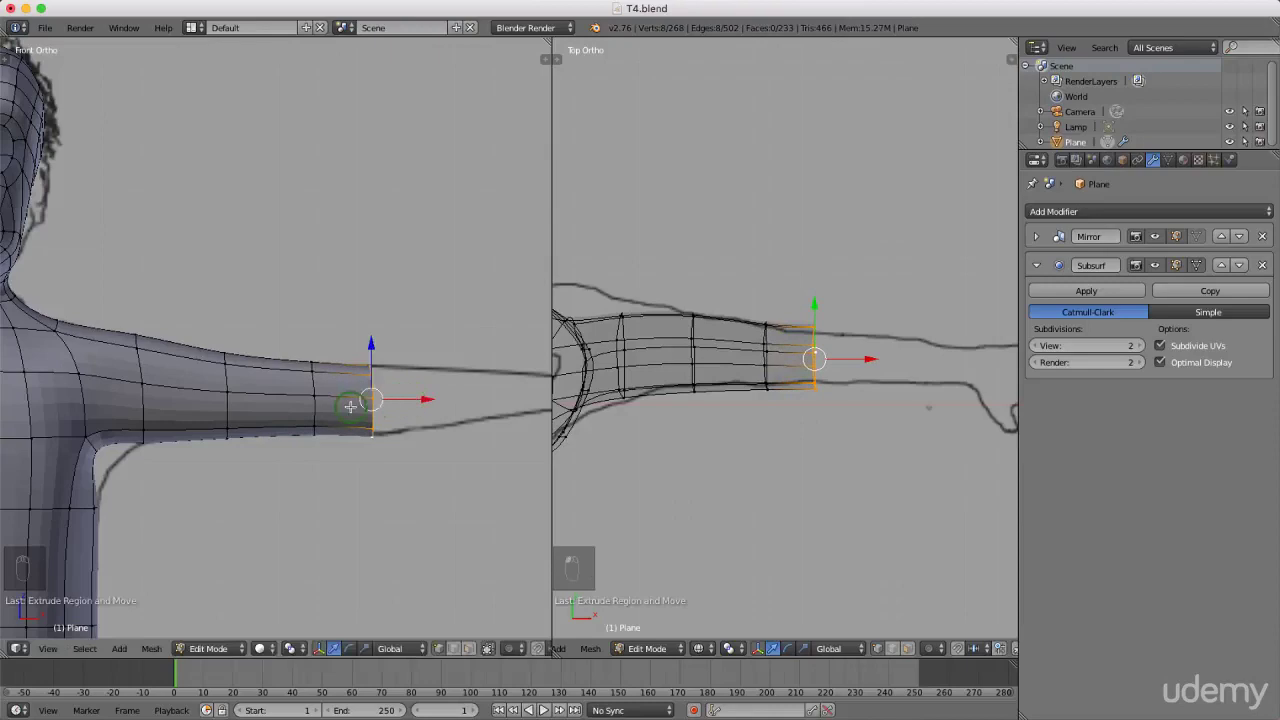
shift+middle_drag(343, 407, 268, 408)
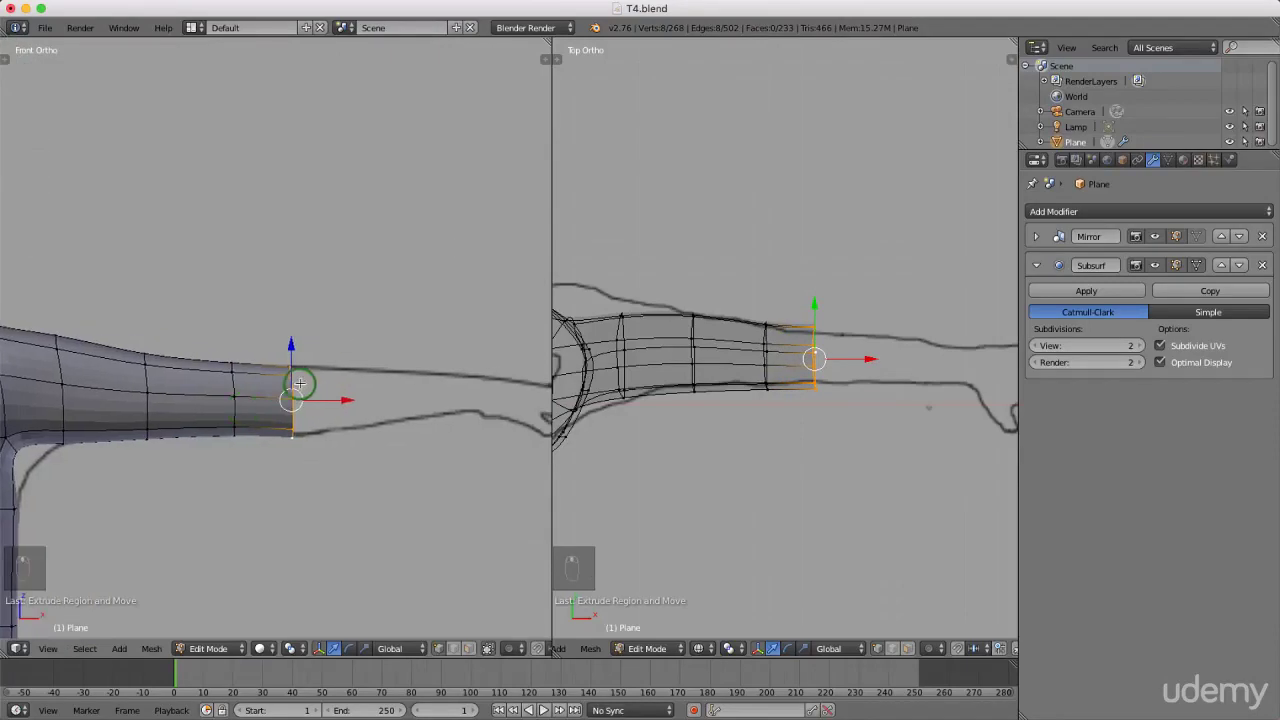
key(e)
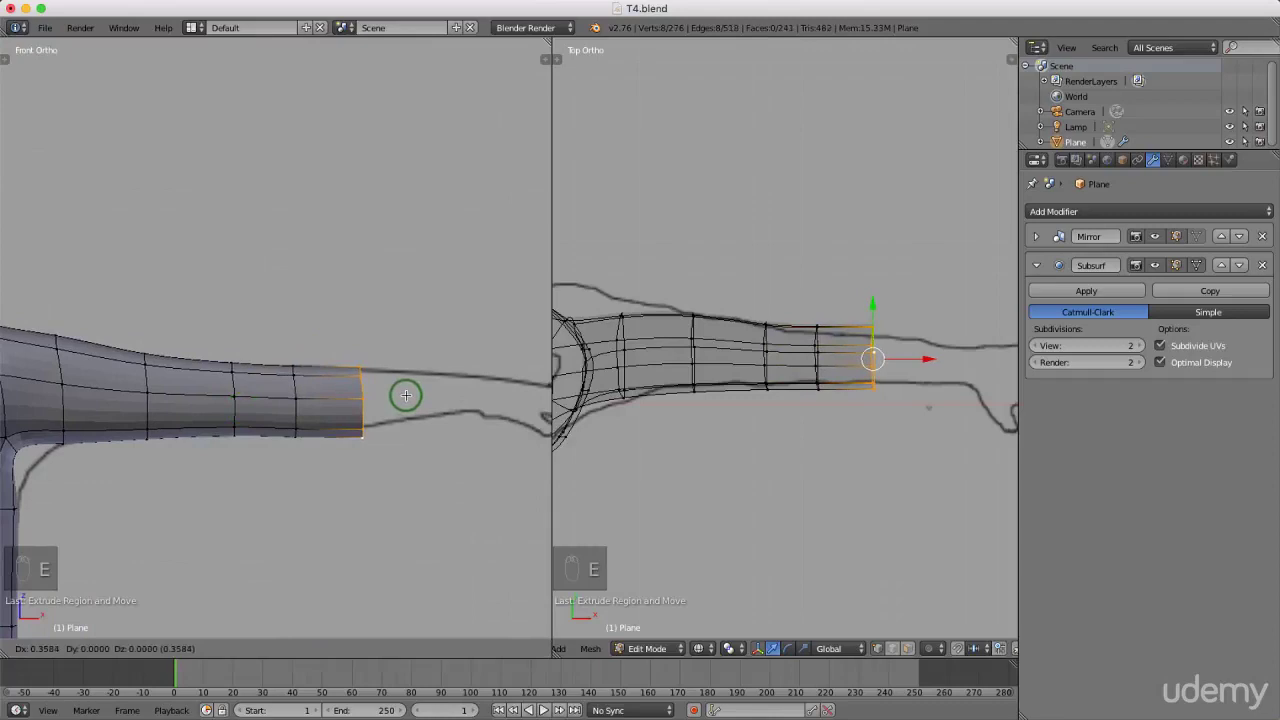
click(404, 394)
- Scale the forearm's new end loop down along Z to fit the front reference outline
scroll(391, 403, up, 3)
key(s)
key(z)
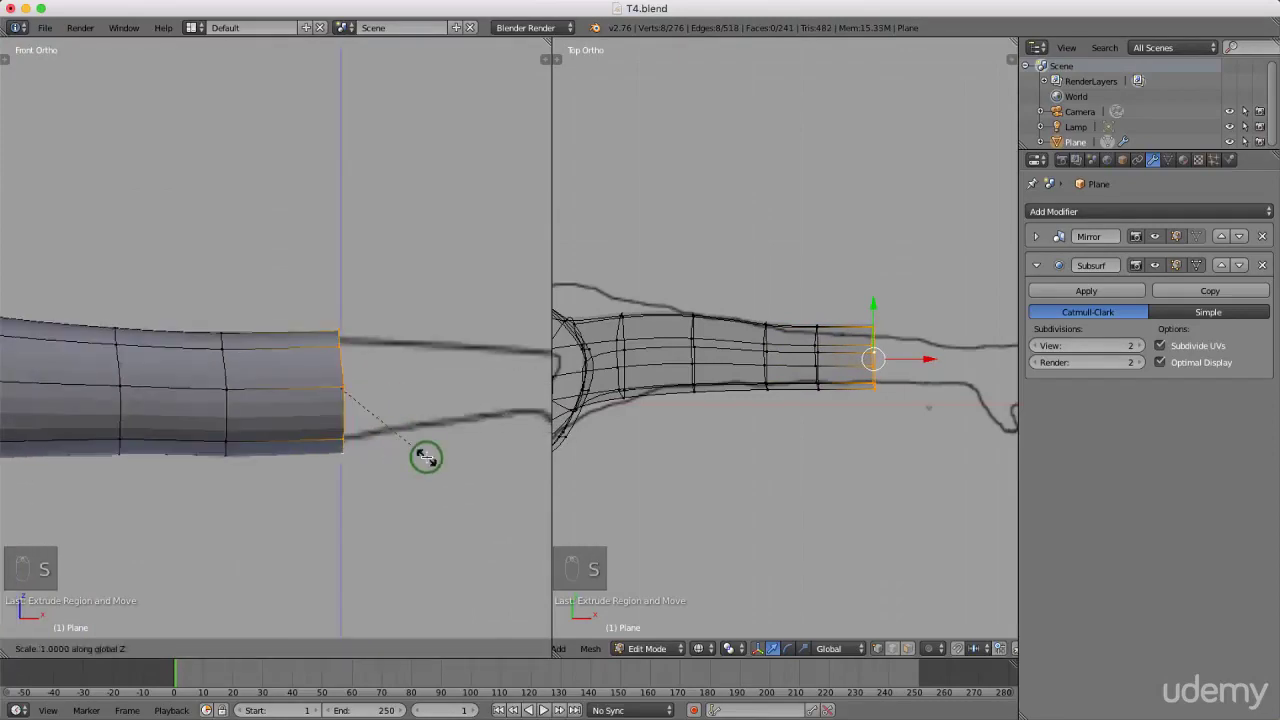
click(416, 451)
- Scale the forearm's end loop to about 0.8 along Y in top view to match the arm outline
scroll(280, 466, down, 2)
scroll(700, 410, down, 3)
scroll(889, 364, up, 3)
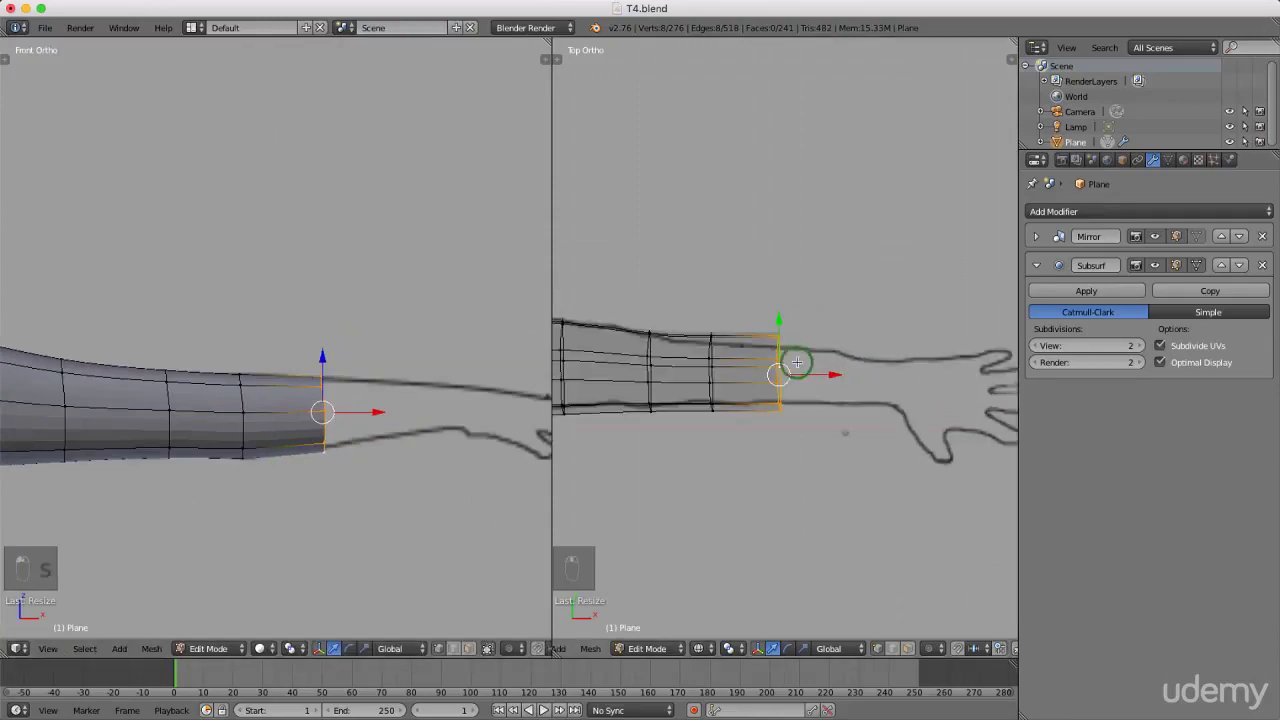
key(s)
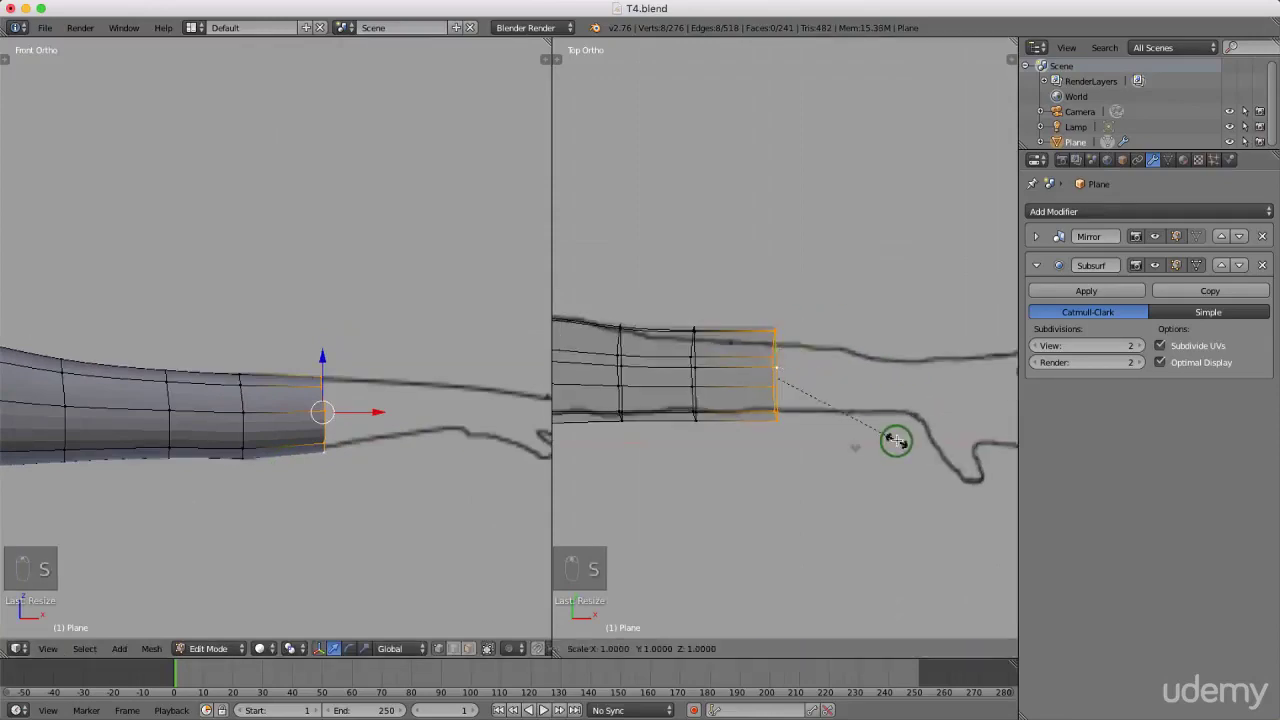
key(y)
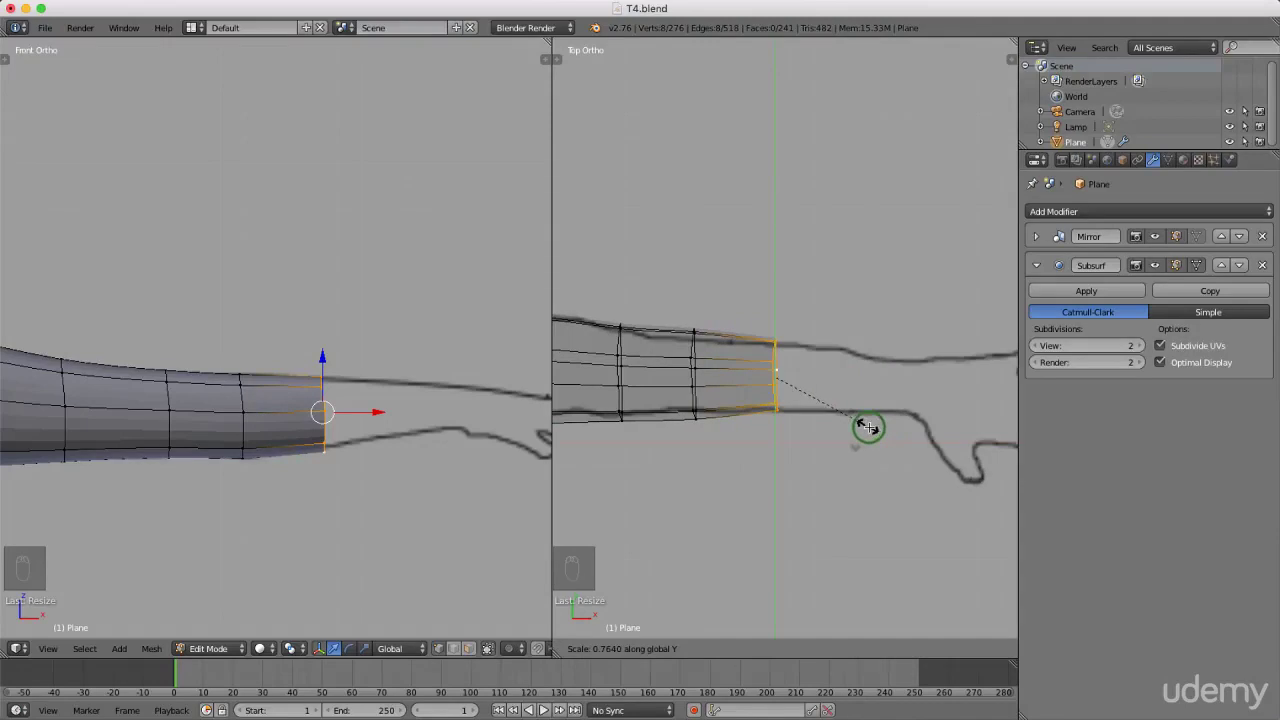
click(872, 429)
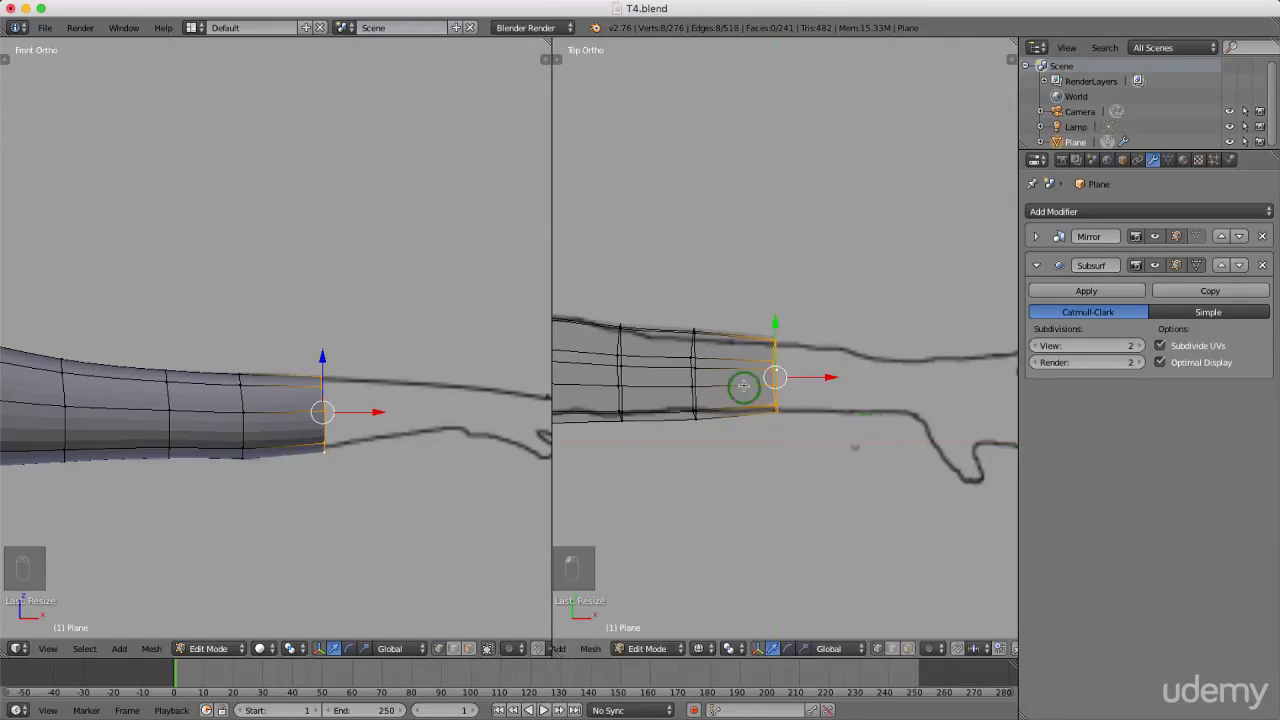
- Select the loop just before the forearm's end and scale it to about 0.79 along Y in top view
alt+right_click(696, 366)
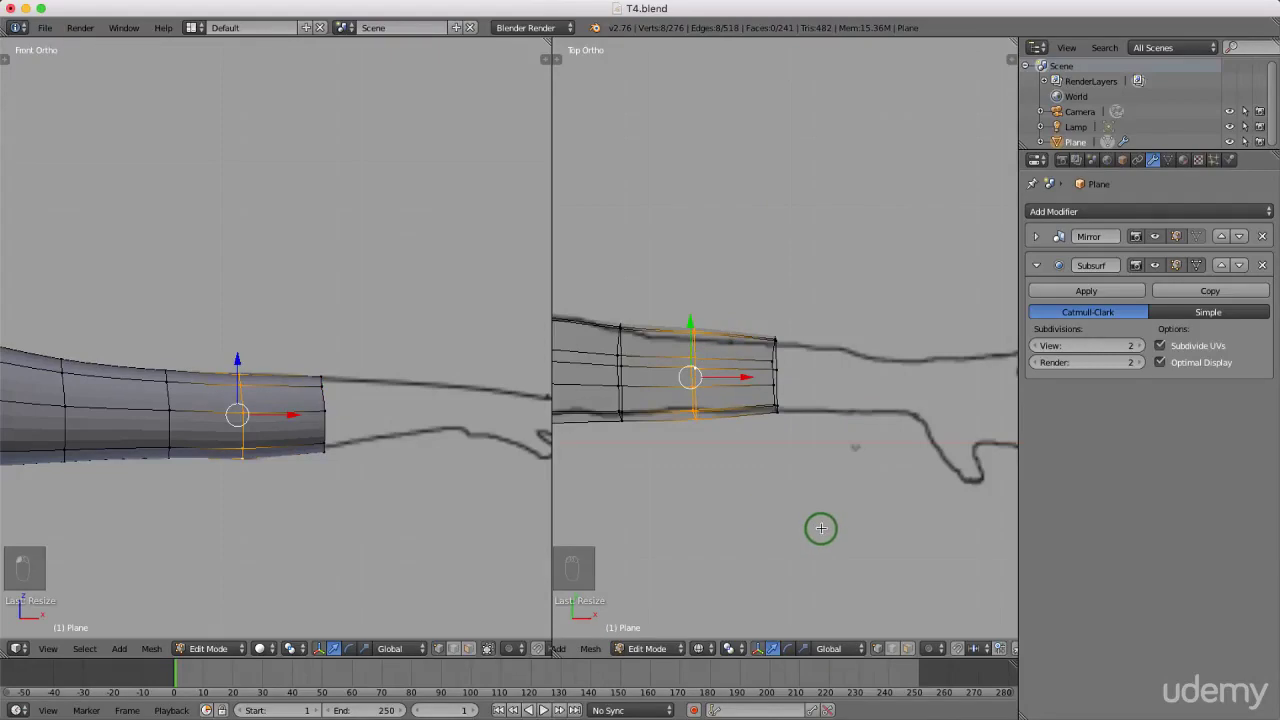
key(s)
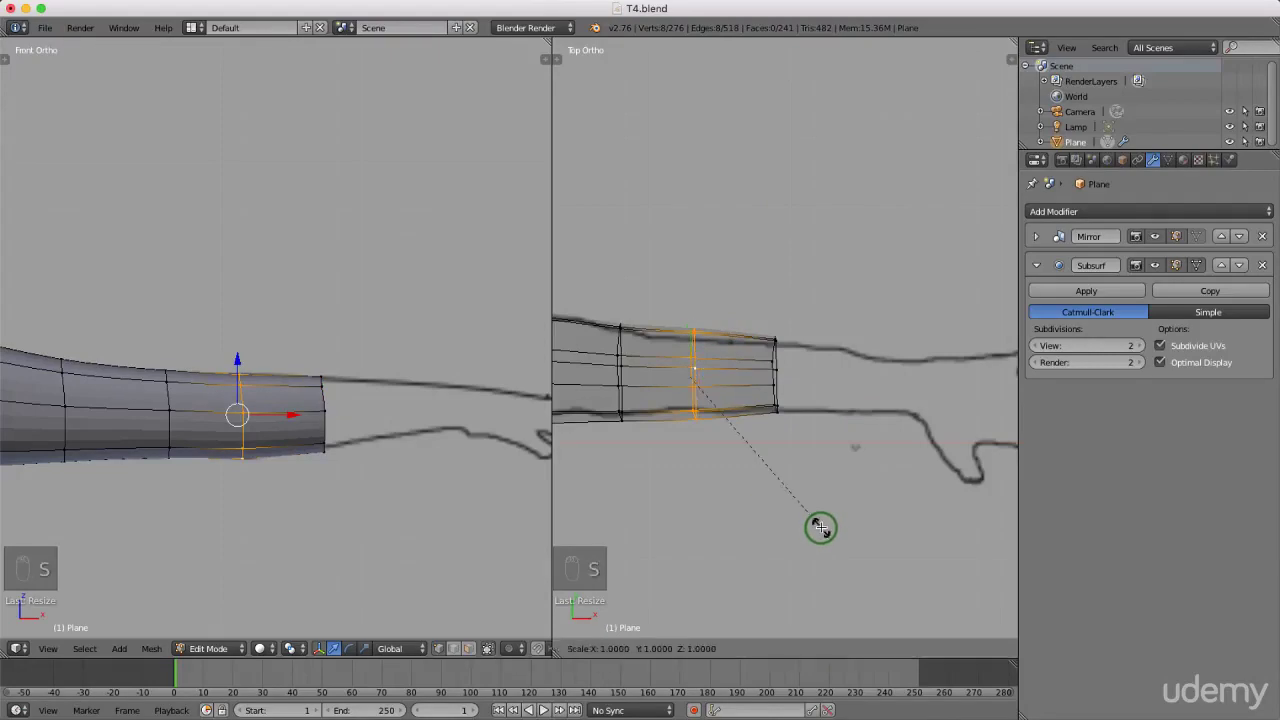
key(y)
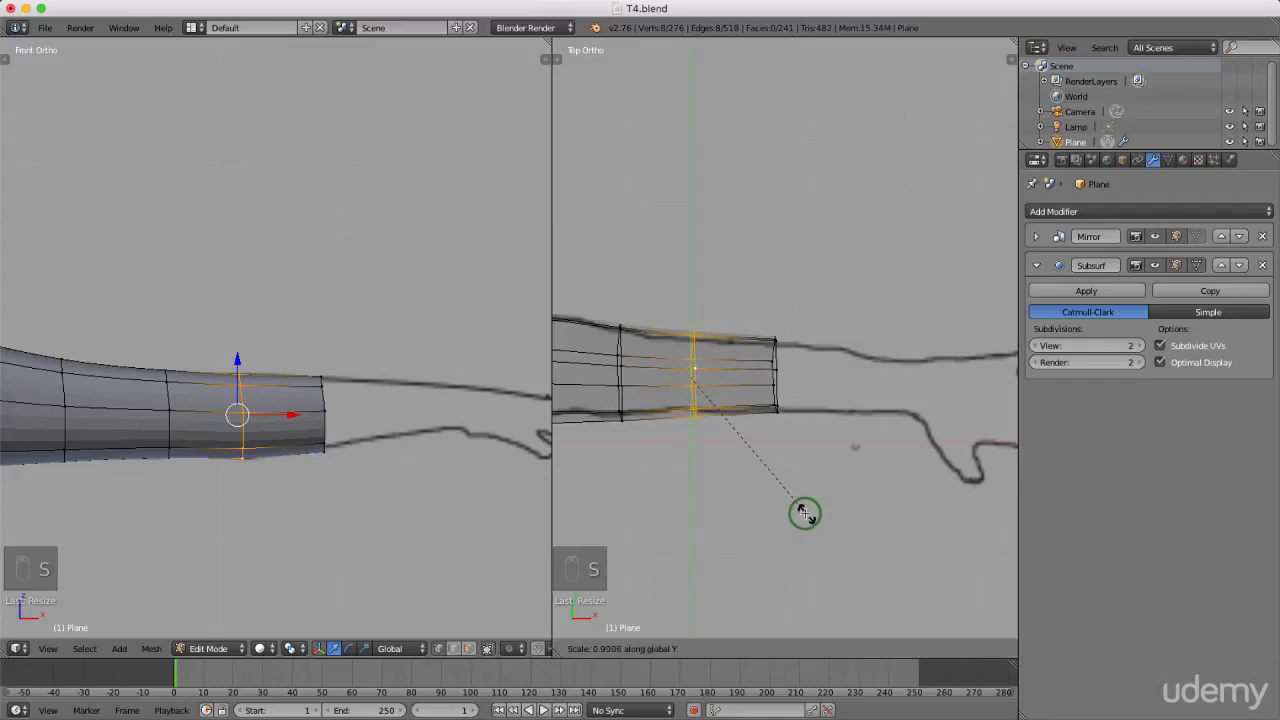
click(794, 491)
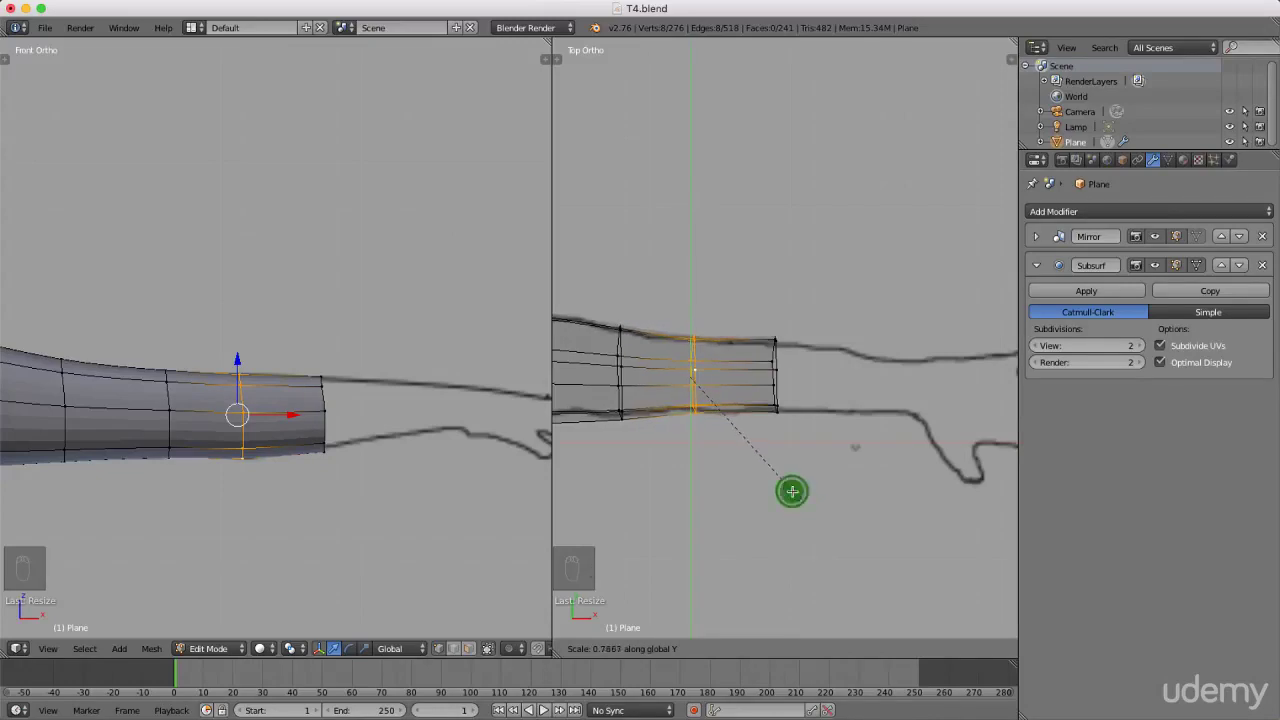
- Extrude the forearm's end loop about 0.5 outward to the wrist and scale the new loop uniformly to about 0.69
alt+right_click(777, 407)
scroll(689, 450, down, 2)
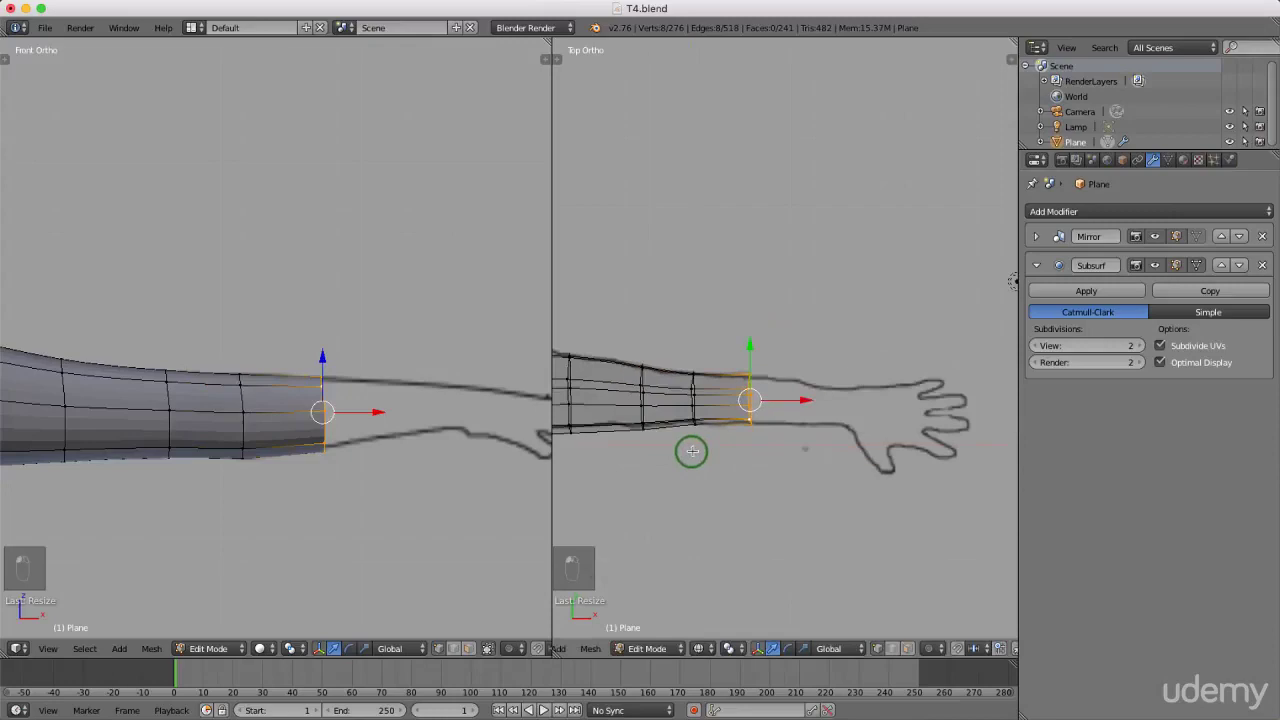
key(e)
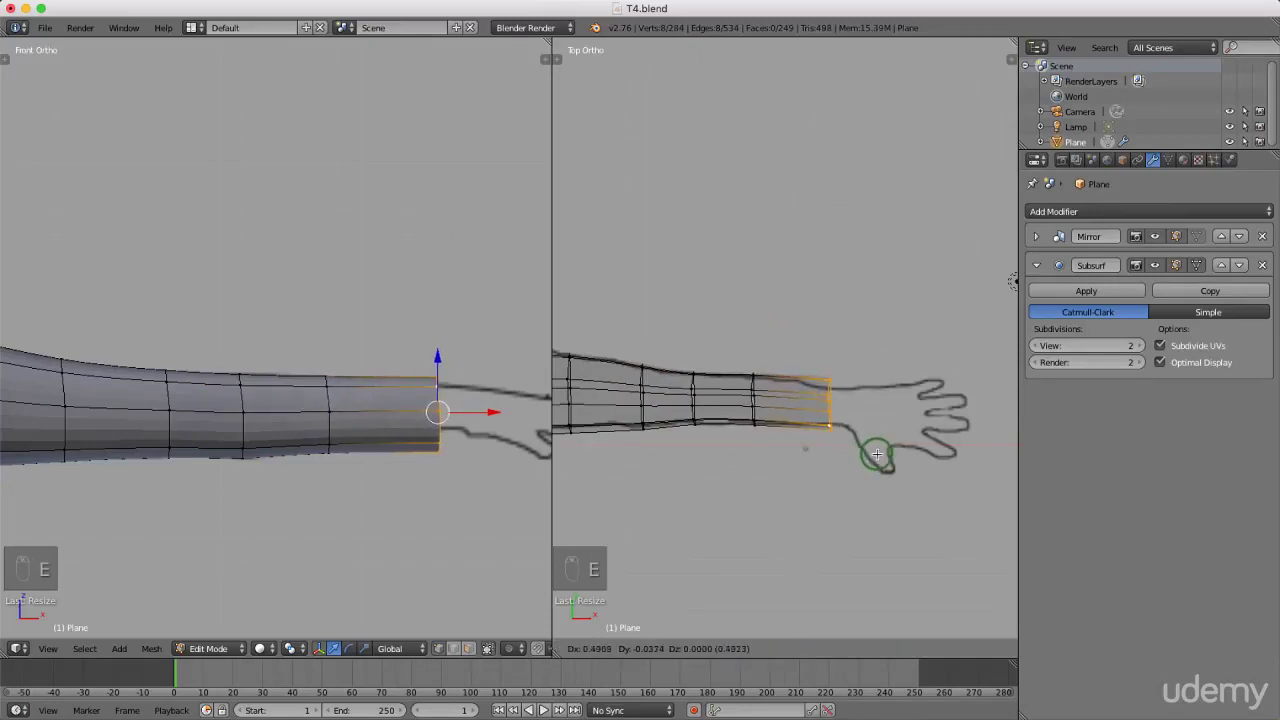
click(880, 455)
scroll(902, 406, up, 3)
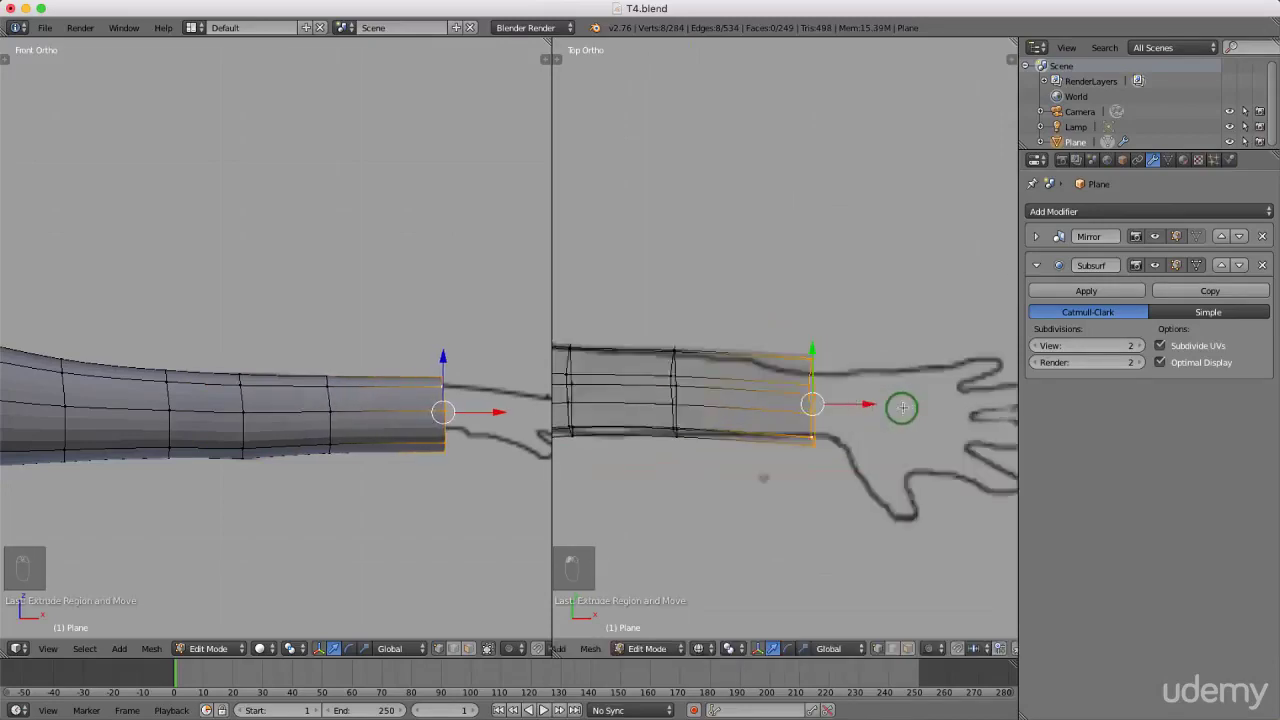
key(s)
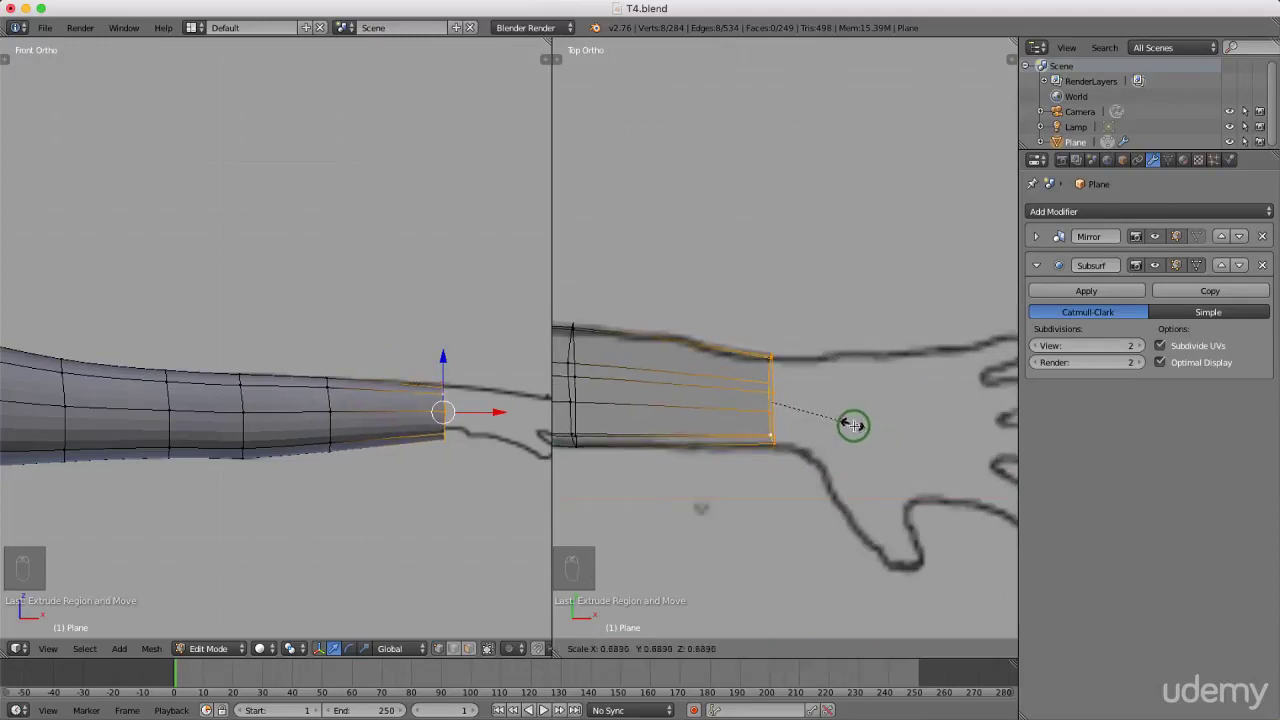
click(852, 425)
- Nudge the wrist loop slightly along Y in top view and raise it about 0.016 along Z in front view
key(g)
key(y)
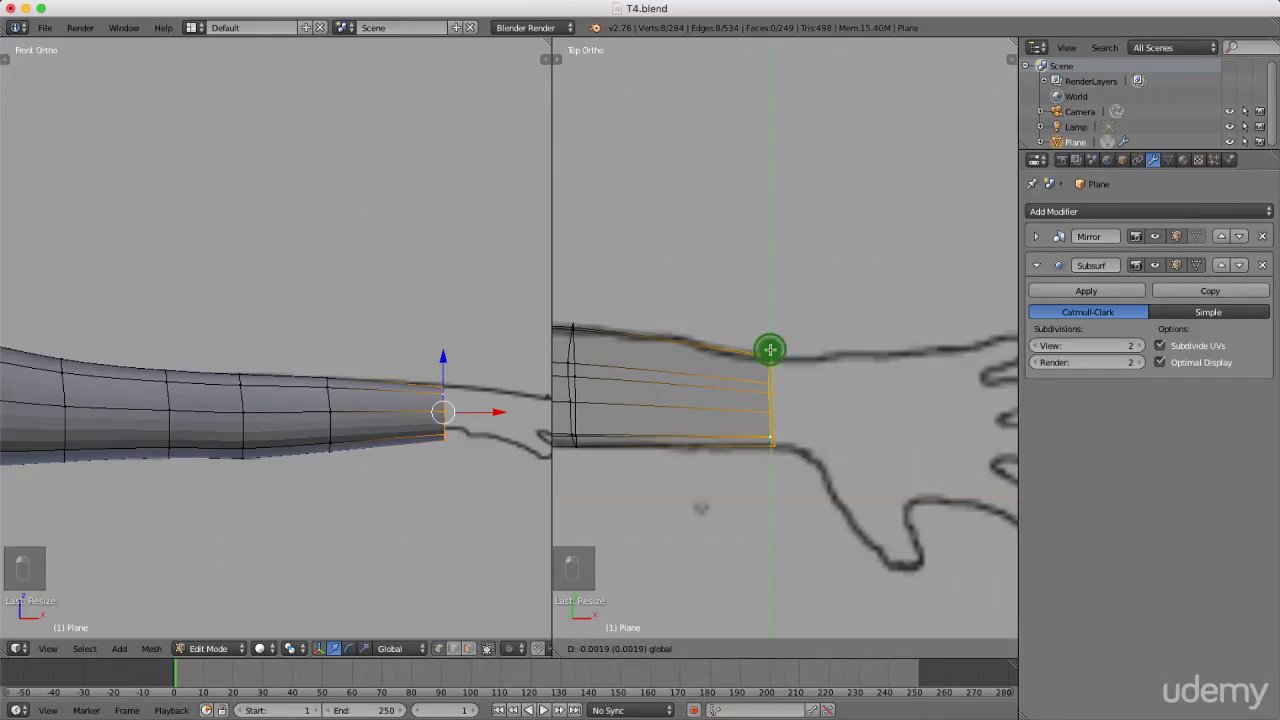
click(770, 349)
key(g)
key(z)
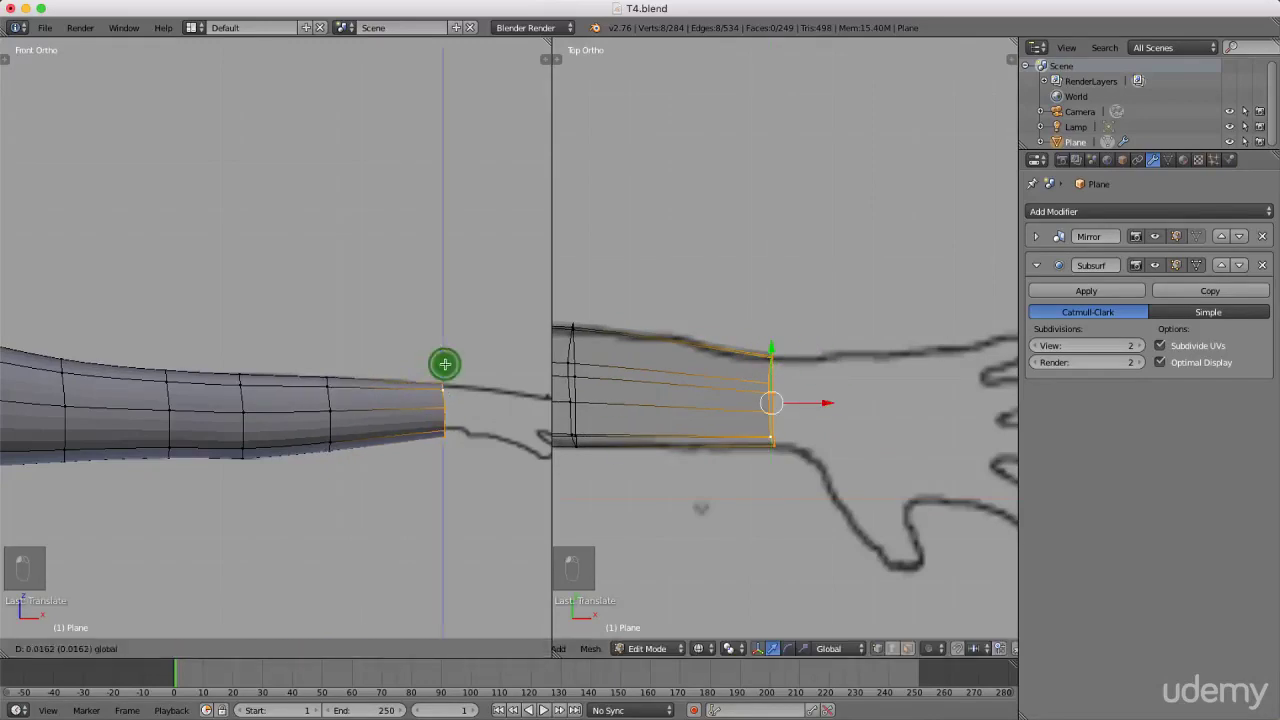
click(445, 364)
- Check the shape of the extruded arms in 3D and save the file over T4.blend
scroll(480, 380, down, 6)
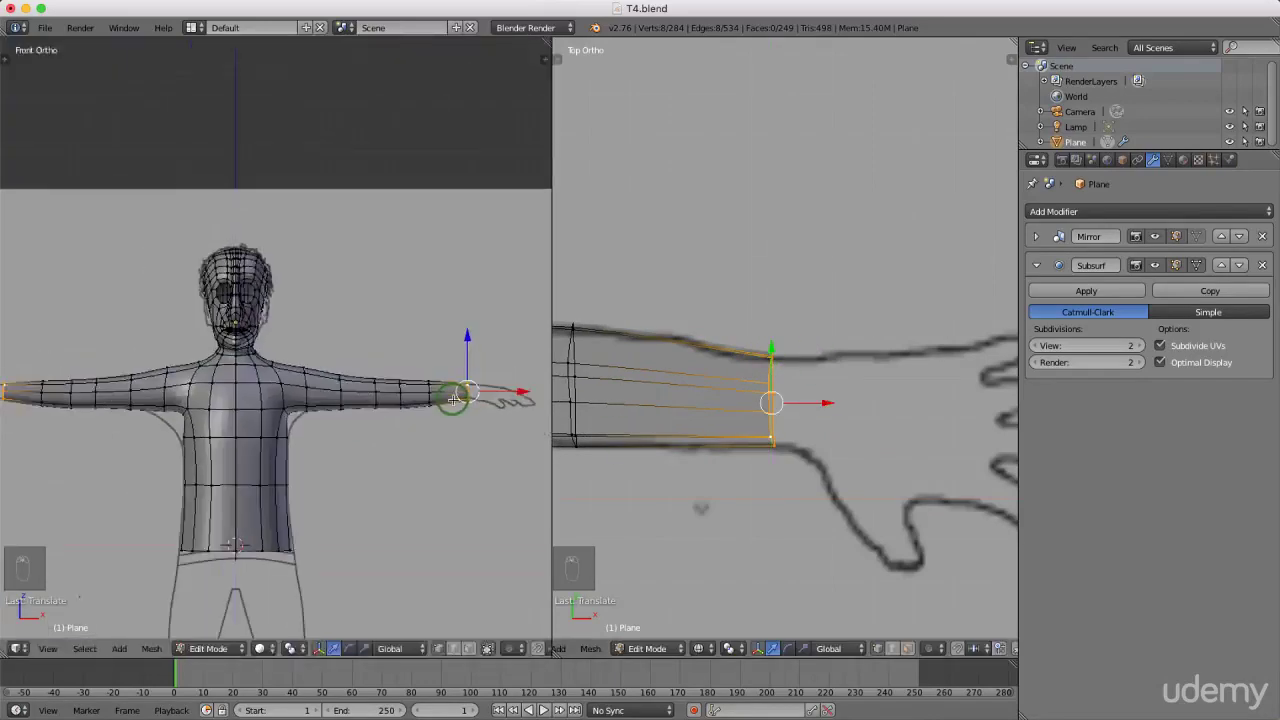
middle_drag(480, 429, 332, 478)
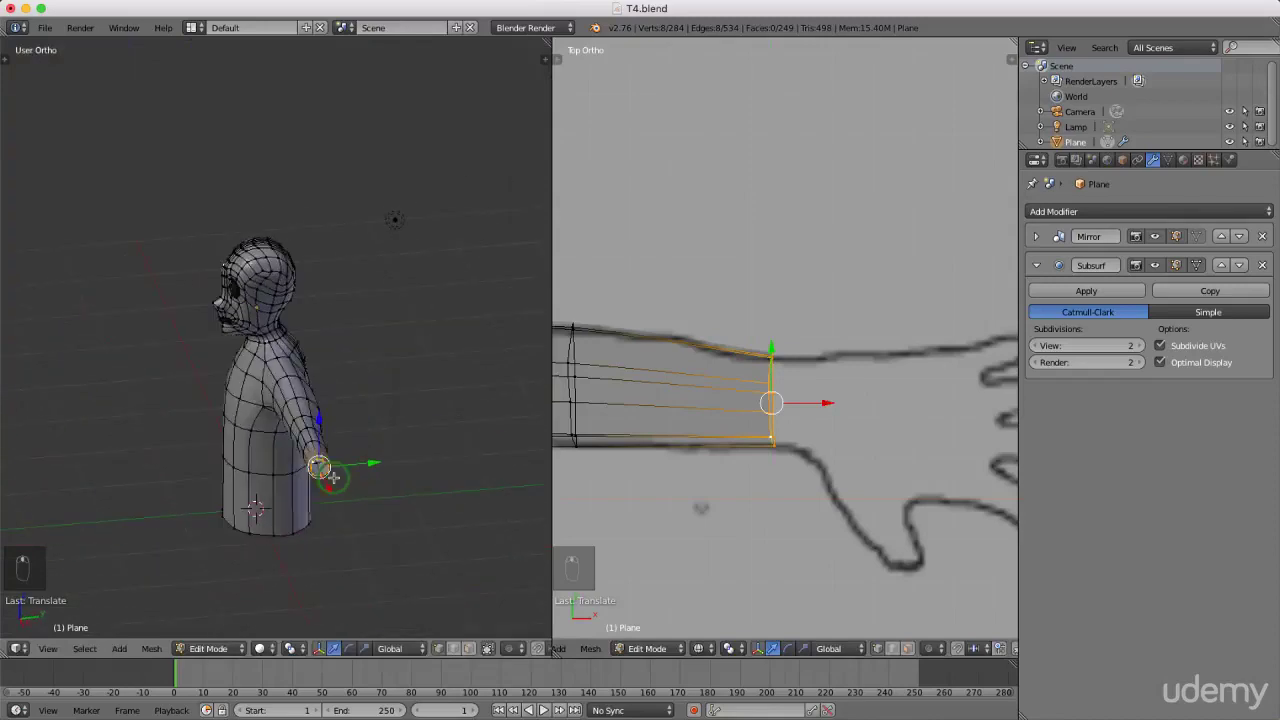
scroll(318, 468, up, 3)
middle_drag(340, 430, 297, 391)
scroll(272, 349, up, 3)
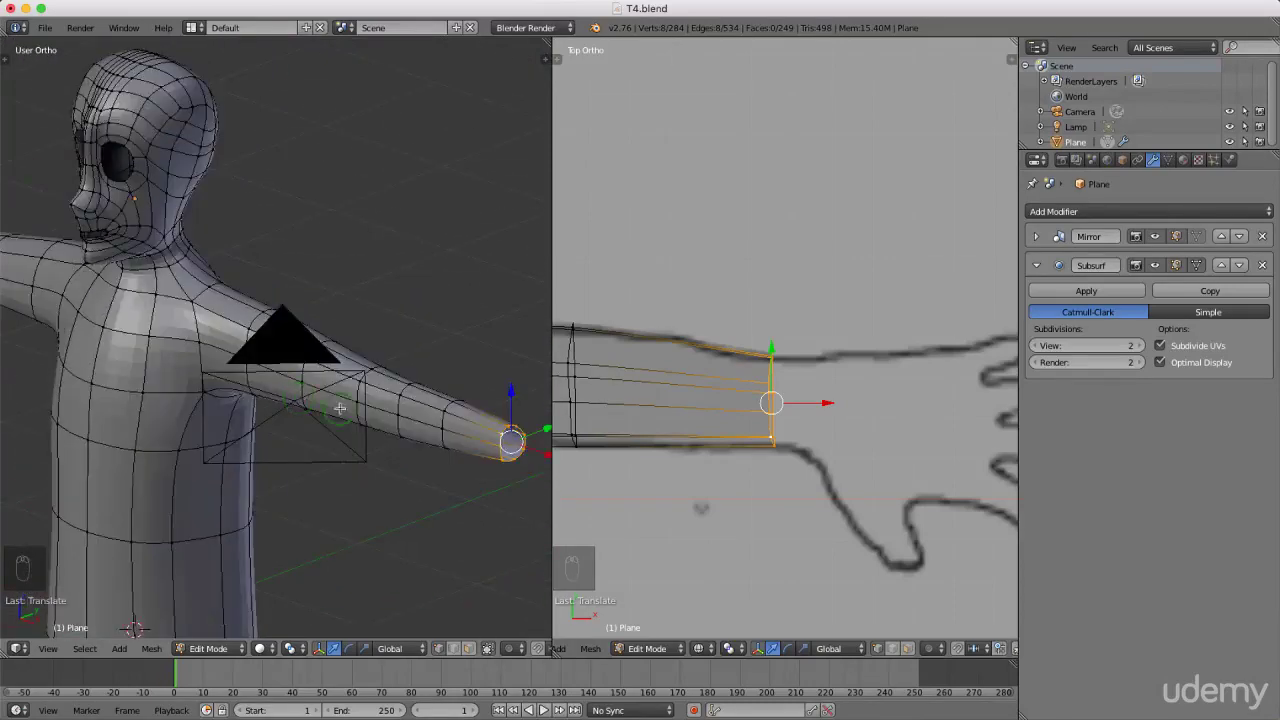
scroll(379, 417, down, 3)
shift+middle_drag(382, 417, 422, 381)
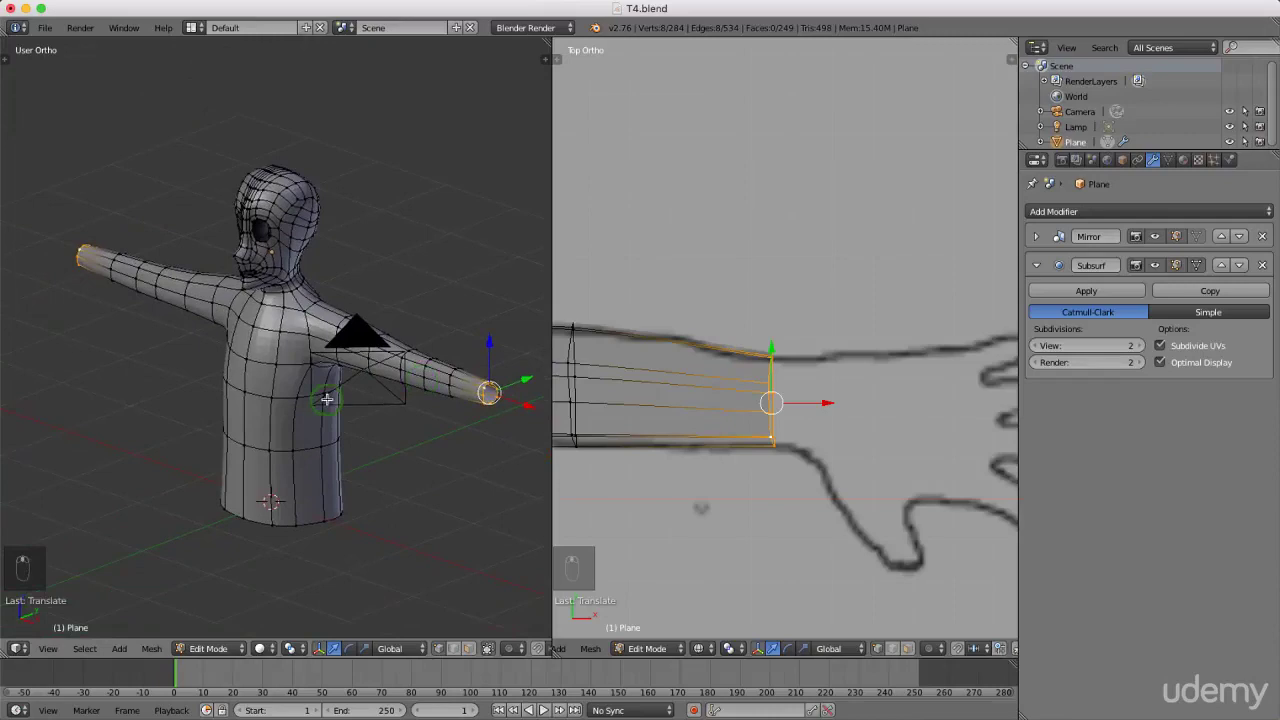
key(ctrl+s)
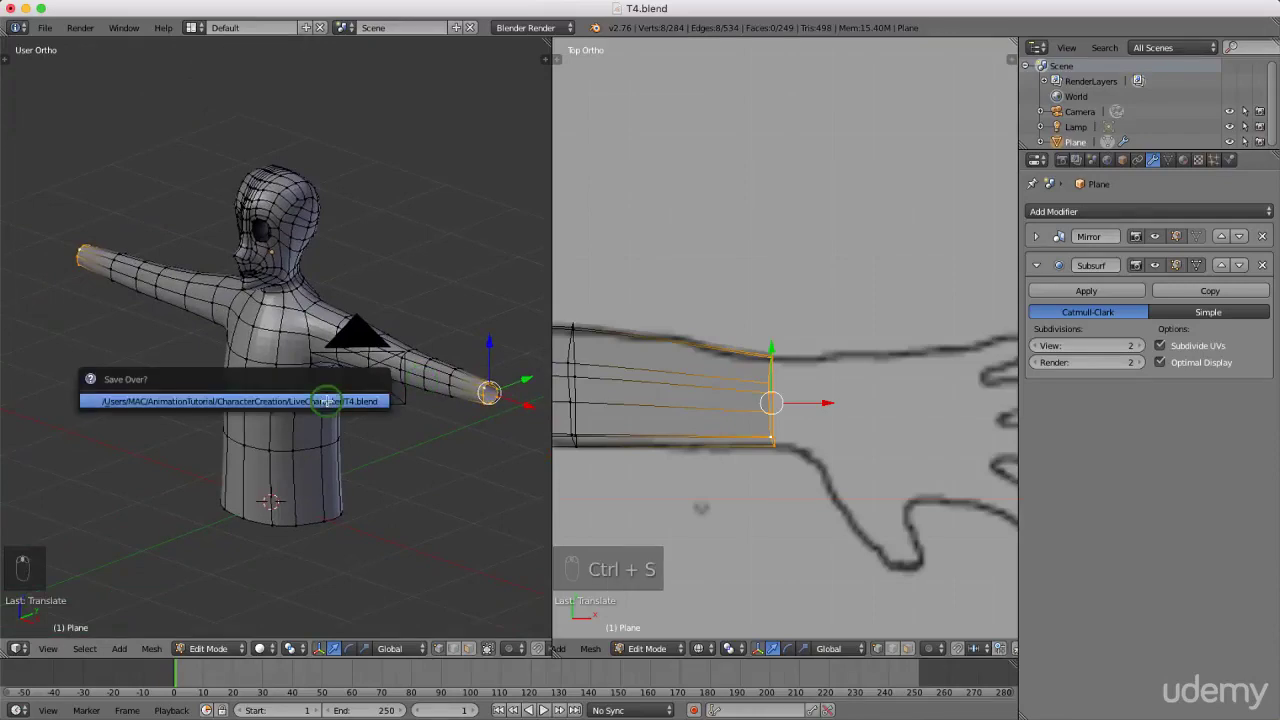
click(327, 401)
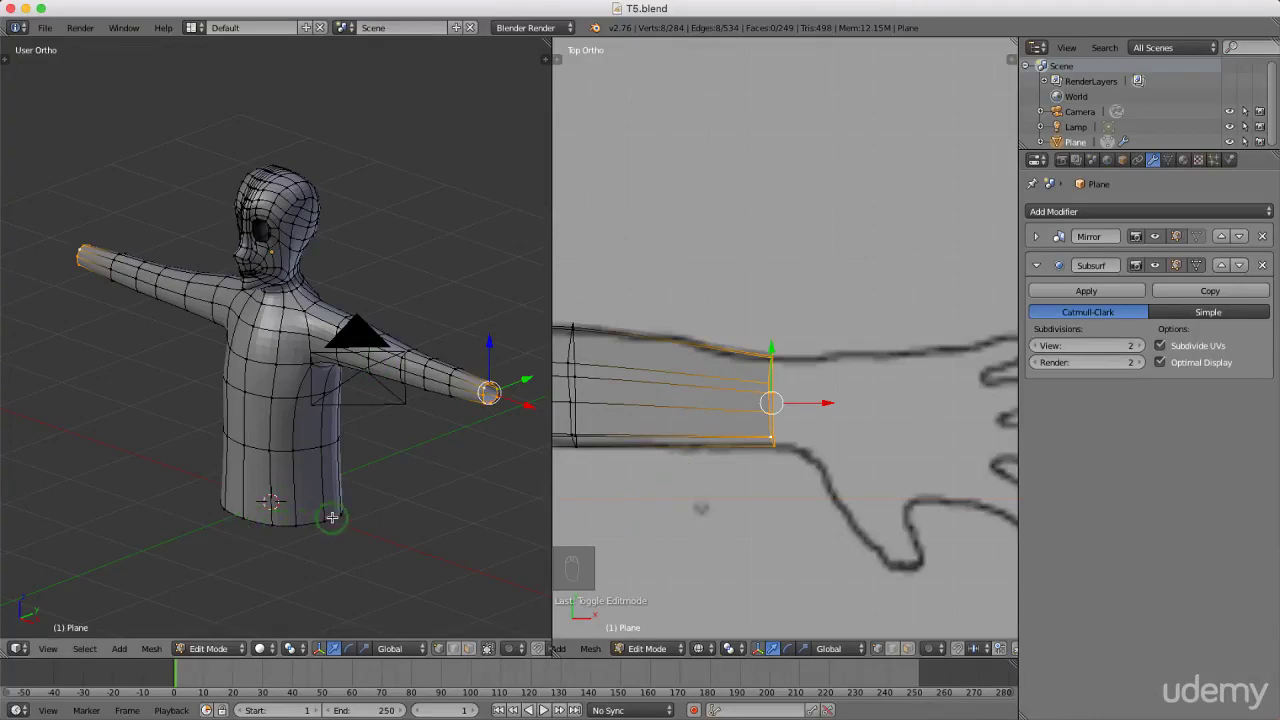
- Show the whole figure with its leg reference in front orthographic view
key(KP_1)
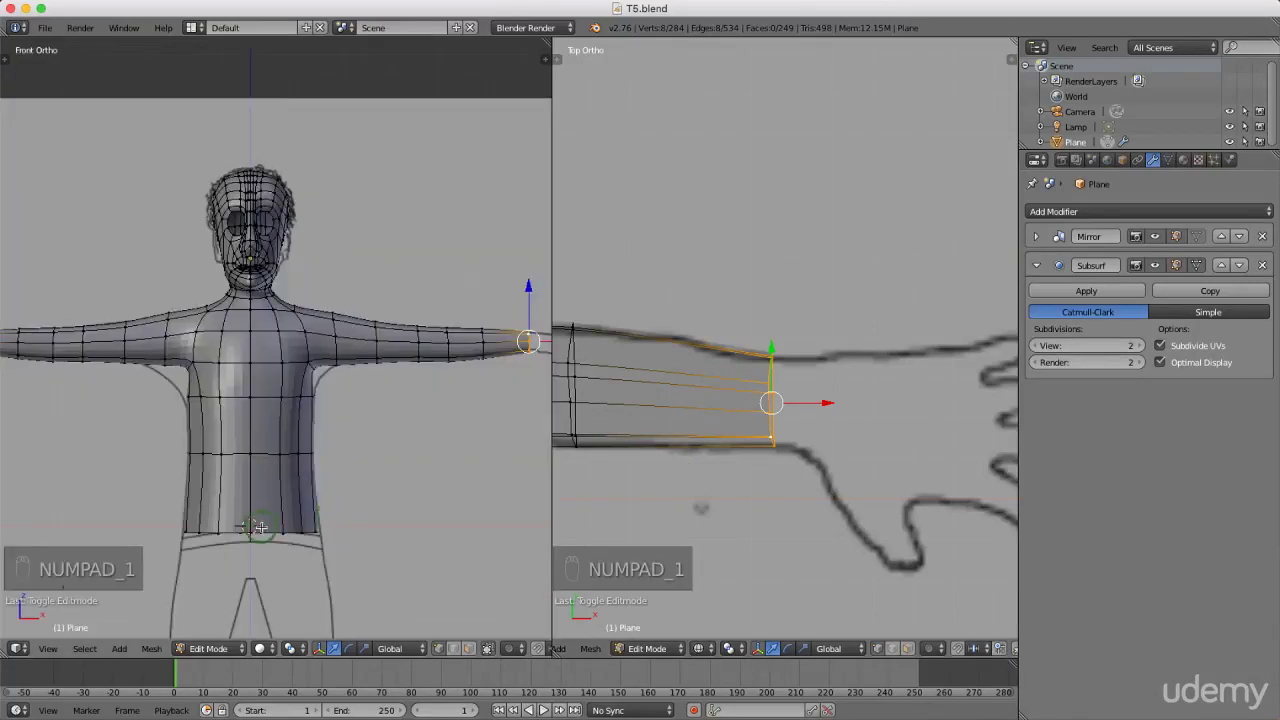
scroll(296, 509, down, 4)
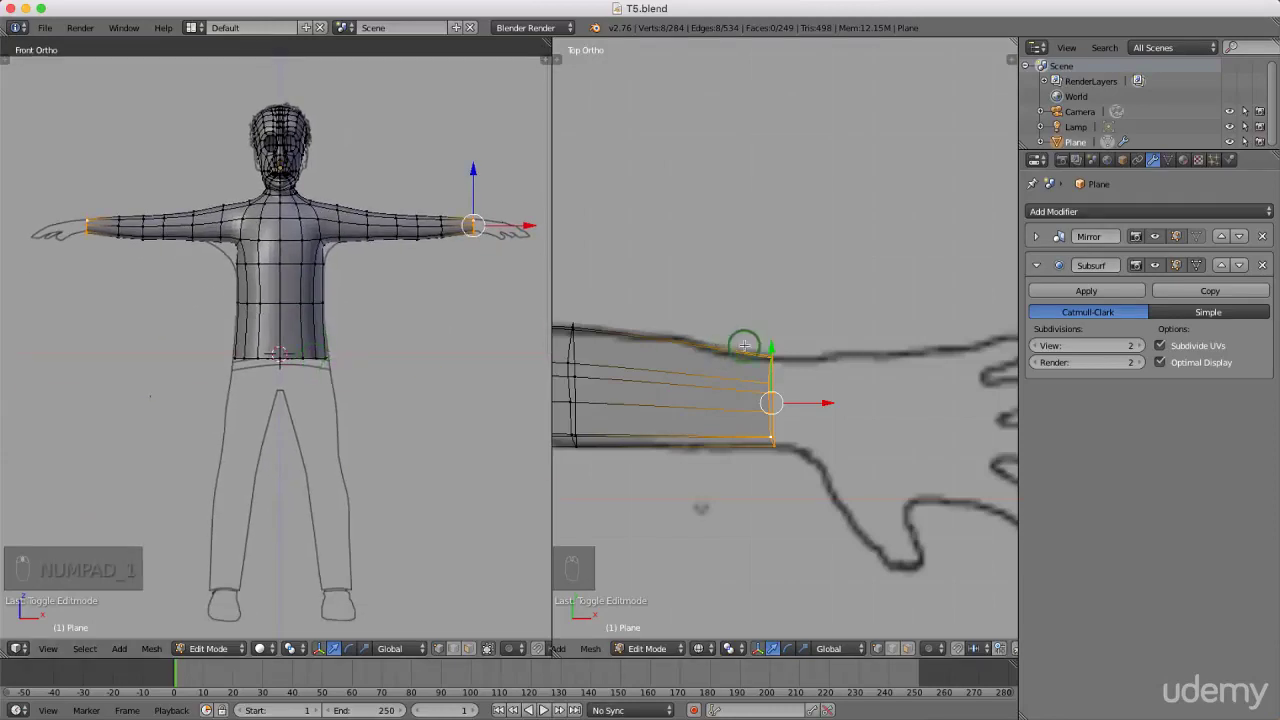
key(KP_1)
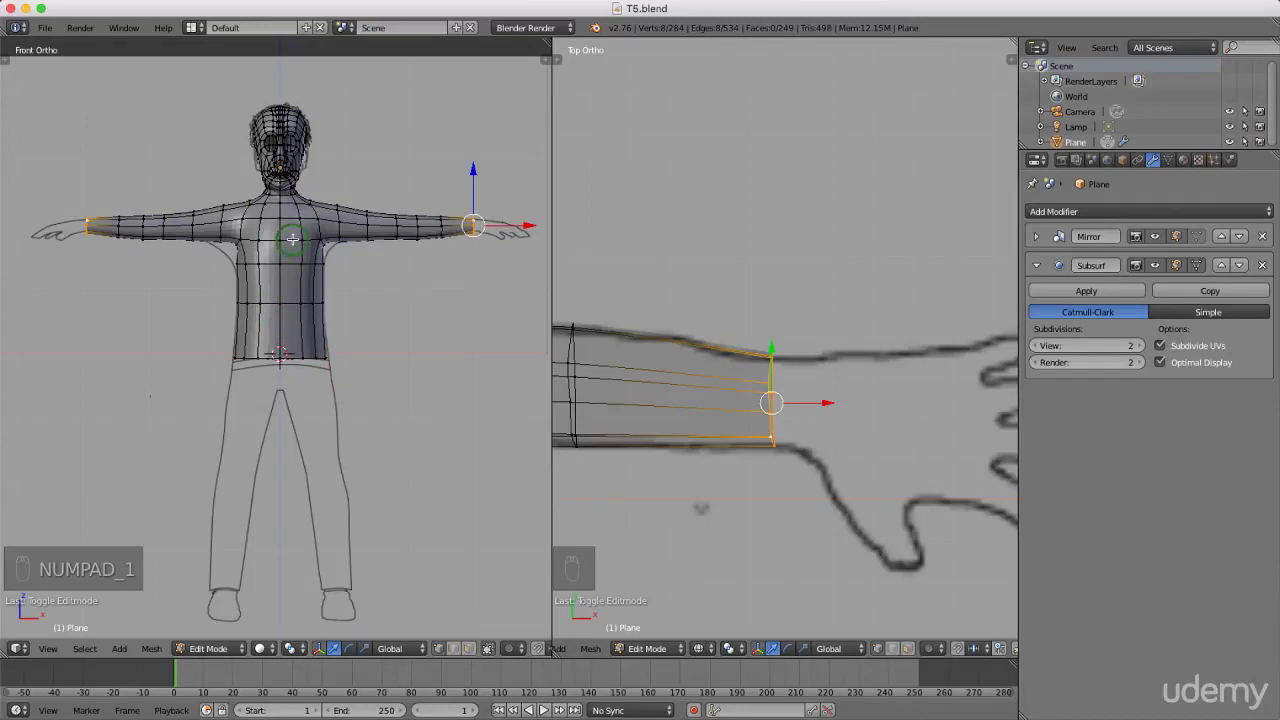
key(KP_5)
key(KP_5)
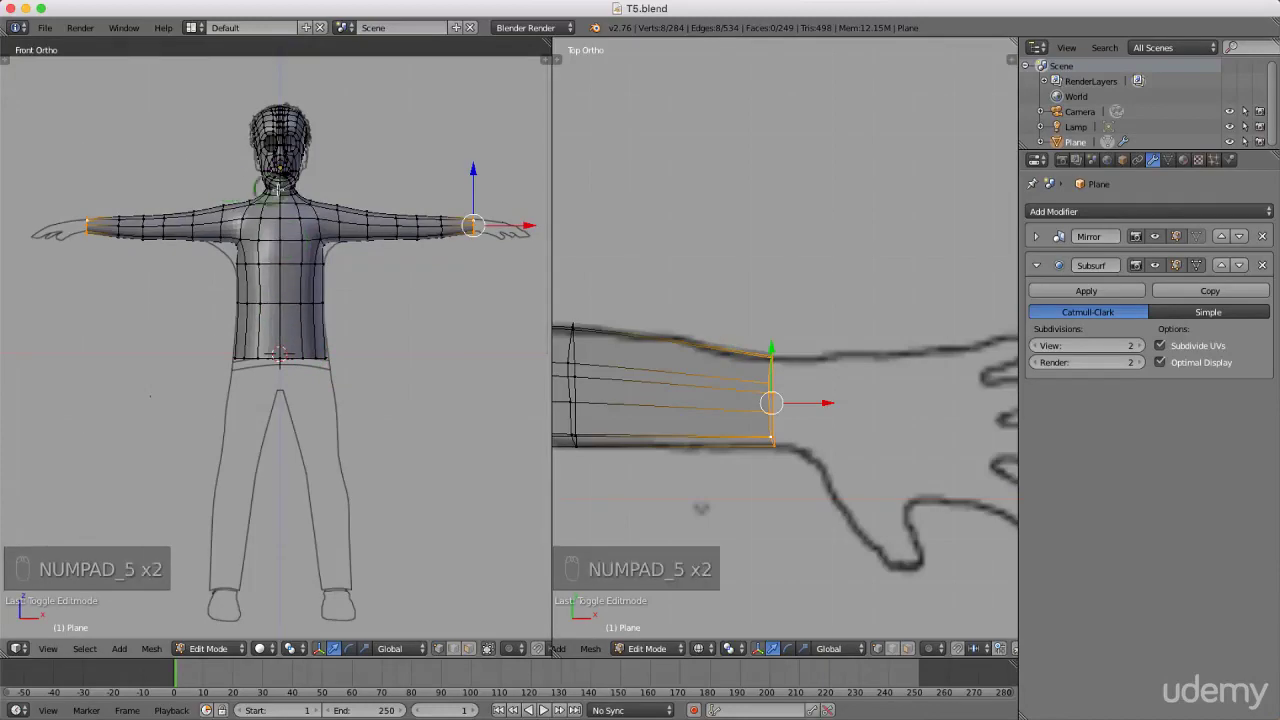